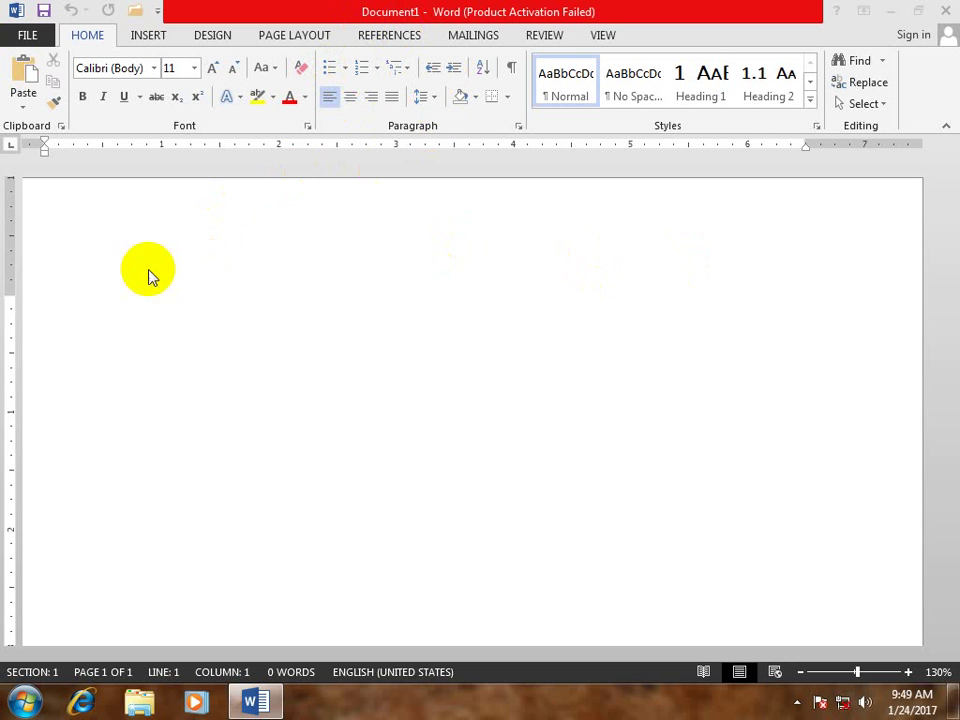
# Type five placeholder lines, starting with 'What is mmmmmmmmmmmmmm', then select them.
pyautogui.click(153, 317)
pyautogui.write('W')
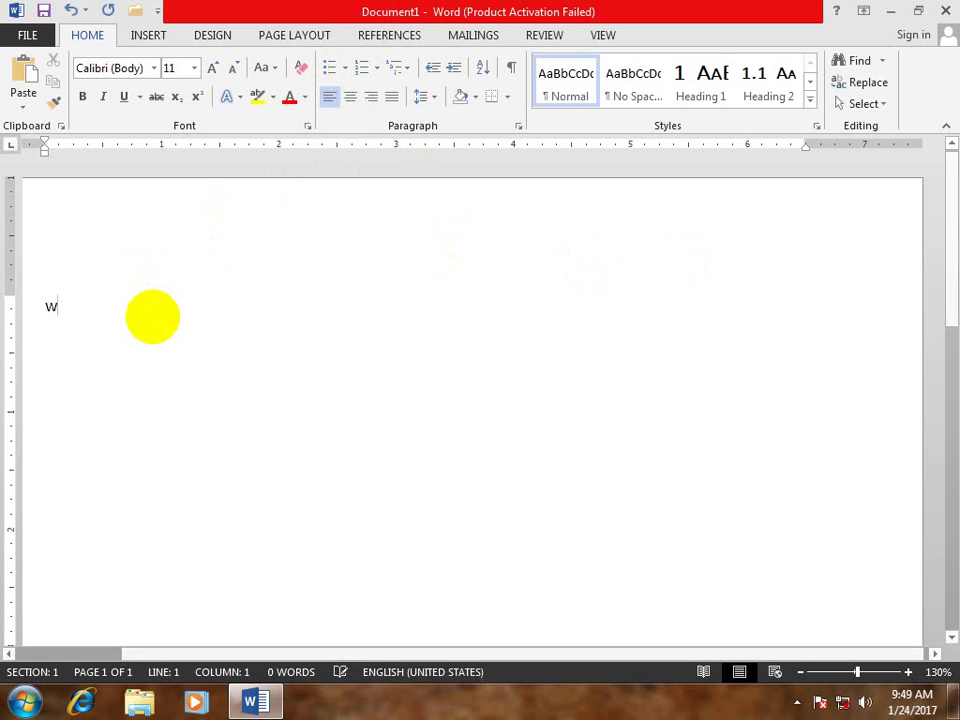
pyautogui.write('hat is ')
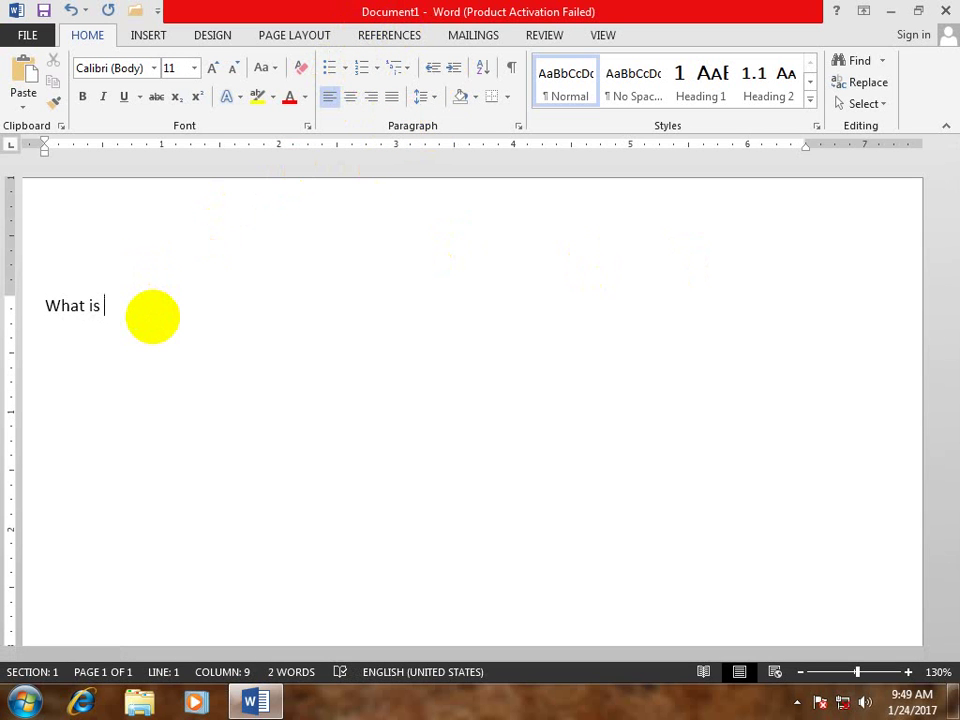
pyautogui.write('mmmmmmmmmmmmmm')
pyautogui.press('Return')
pyautogui.write('gfdsfgdfs')
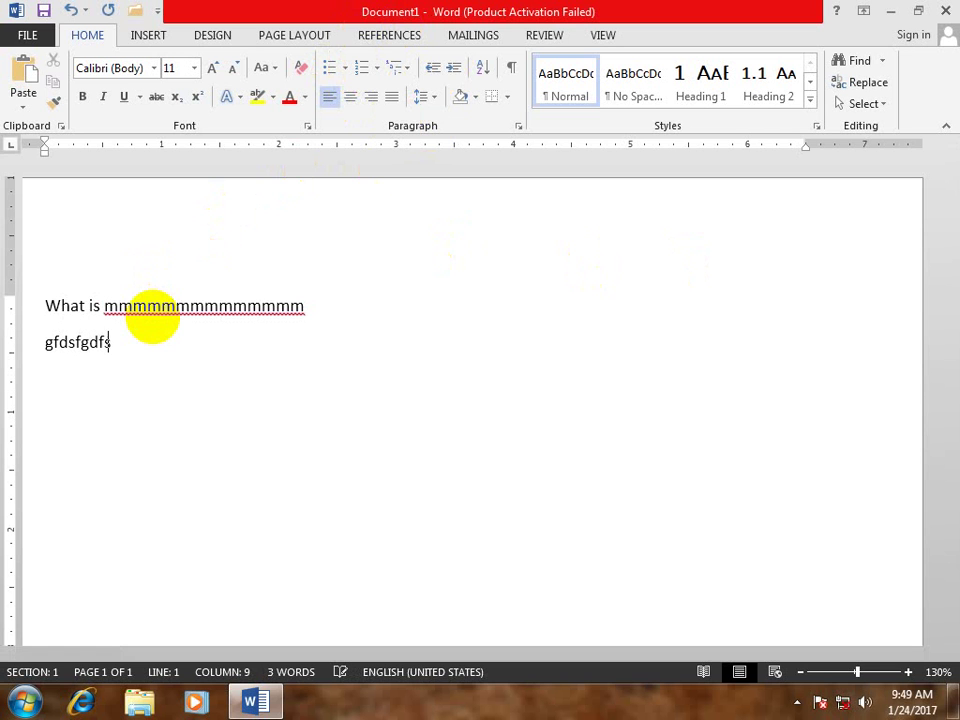
pyautogui.write('gdfgdfg')
pyautogui.press('Return')
pyautogui.write('dfgdsfgsdfgsdfgsdf')
pyautogui.press('Return')
pyautogui.write('dsf')
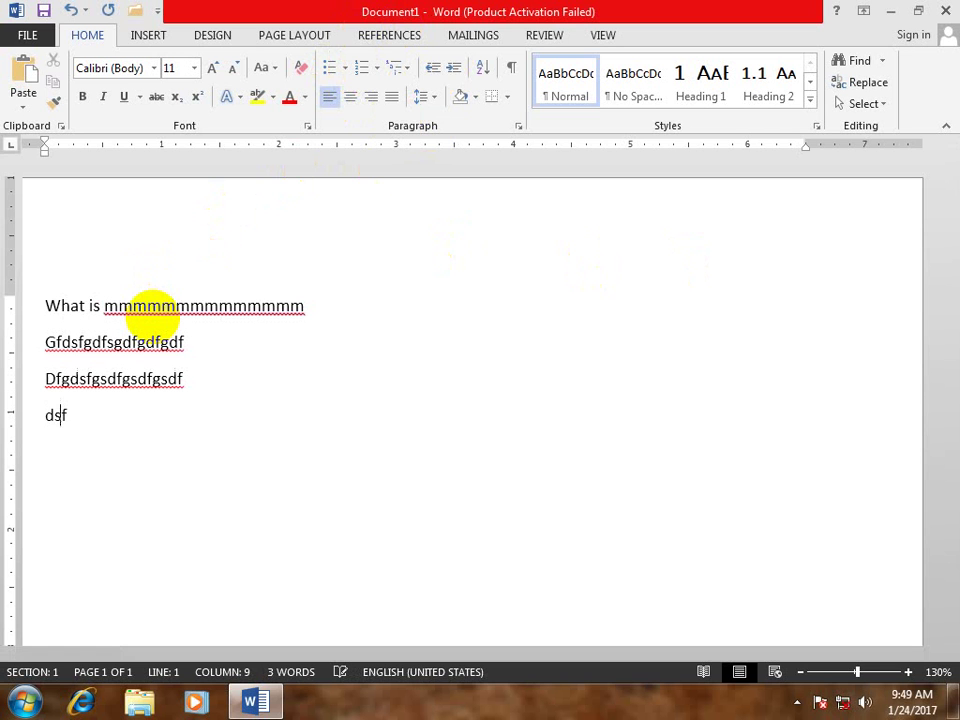
pyautogui.write('gsdf')
pyautogui.press('Return')
pyautogui.write('dfgdfgdfsgdfs')
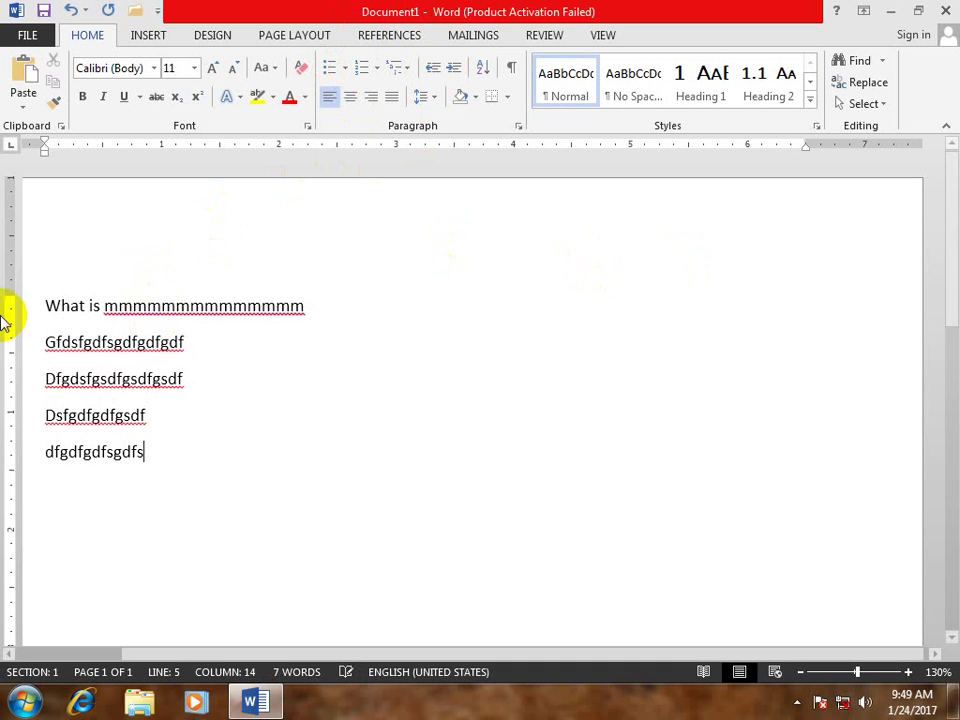
pyautogui.moveTo(45, 321); pyautogui.dragTo(47, 450)
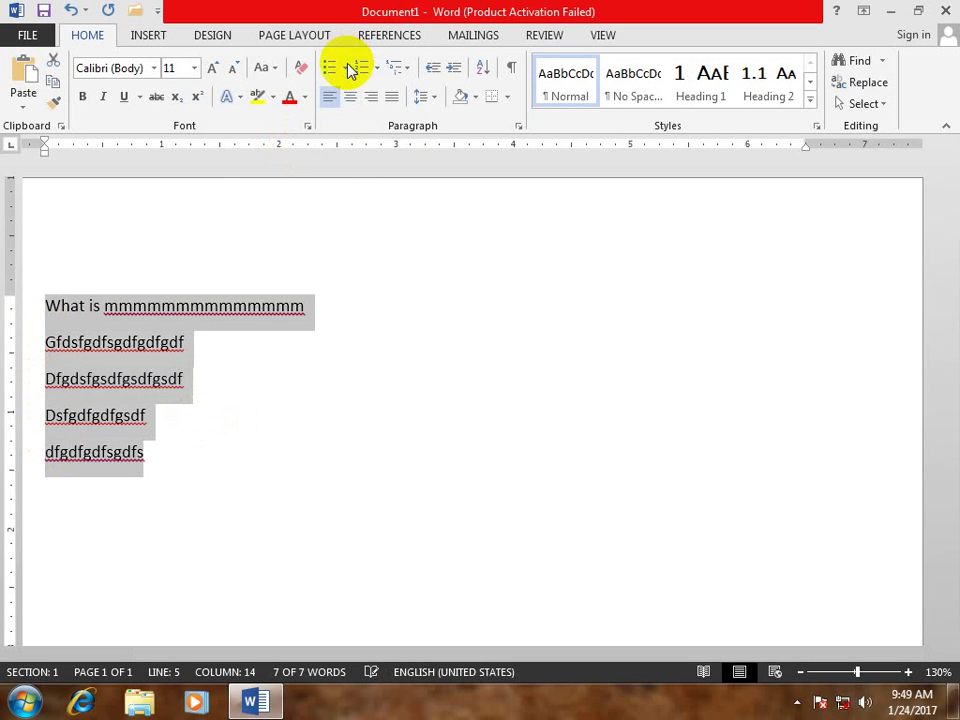
# Apply arrowhead bullets from the Bullet Library to the five selected lines.
pyautogui.click(347, 68)
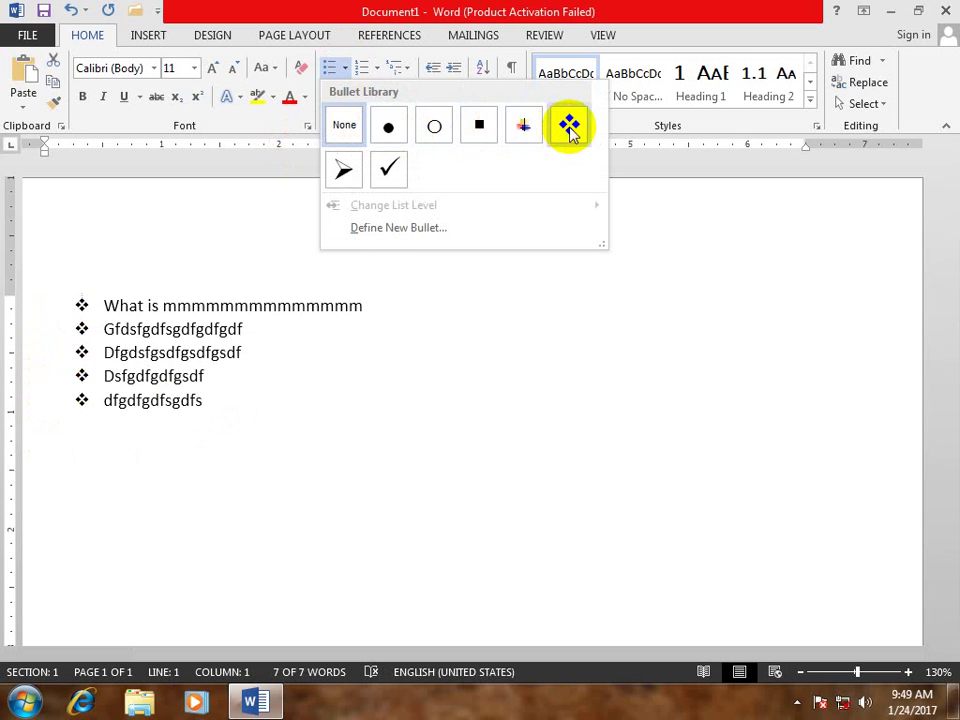
pyautogui.click(344, 173)
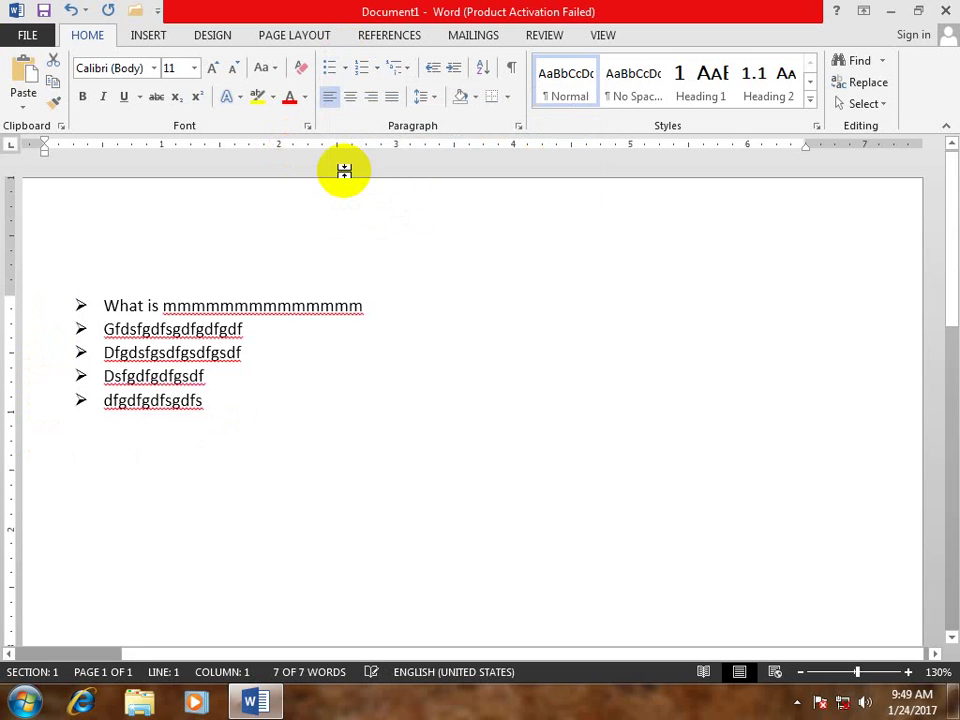
pyautogui.click(78, 305)
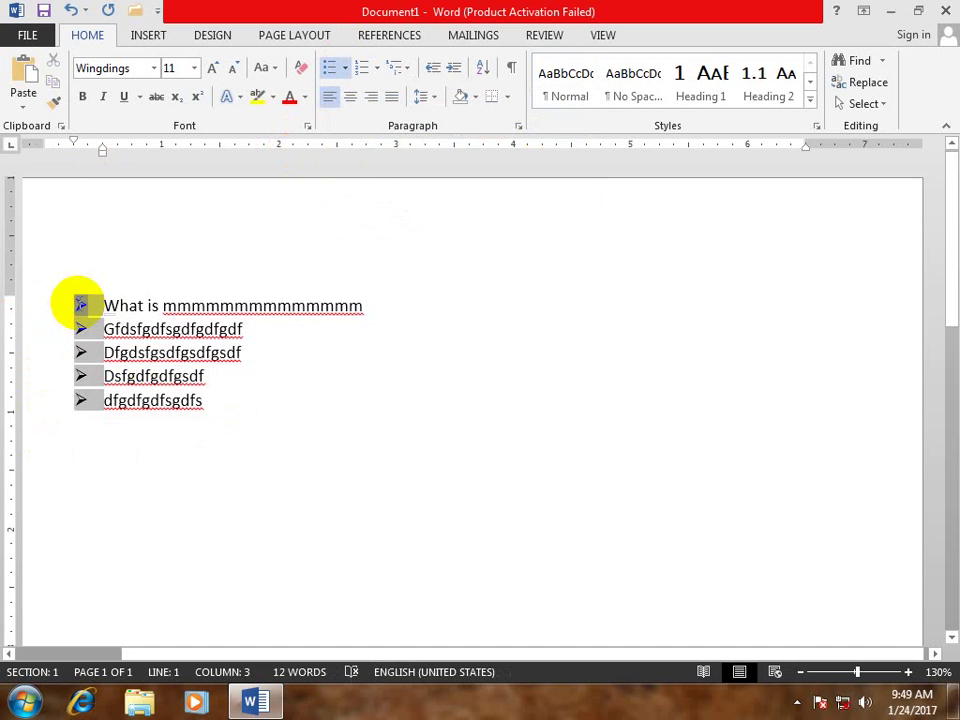
pyautogui.click(346, 70)
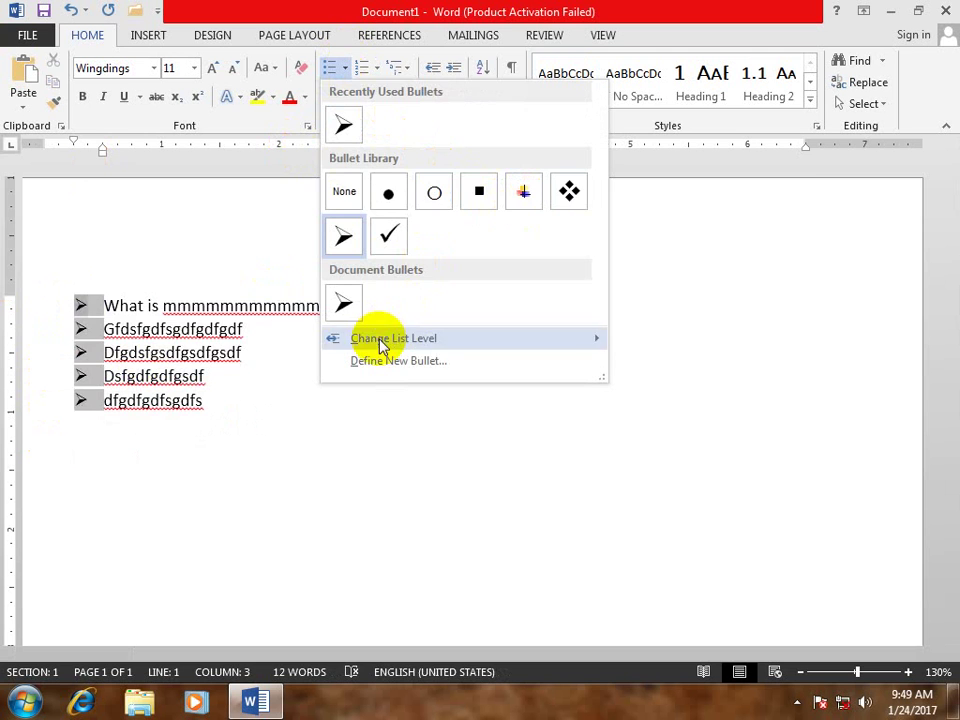
pyautogui.click(214, 471)
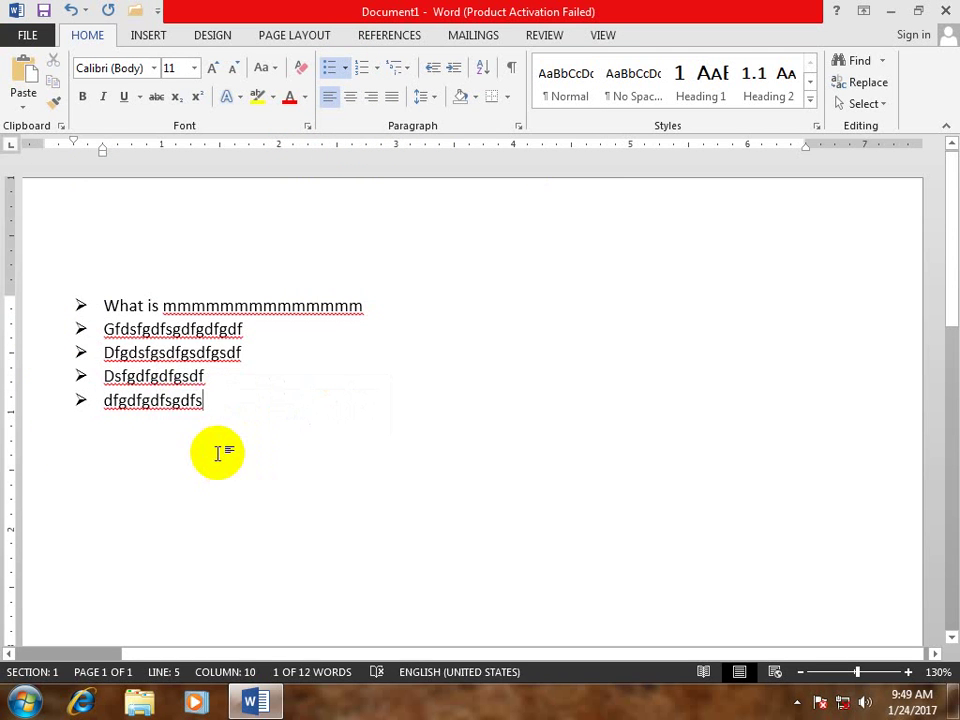
# Delete list items two to five and retype the items as 'What is computer?' and 'What is hardware?'.
pyautogui.moveTo(221, 452); pyautogui.dragTo(88, 338)
pyautogui.press('Delete')
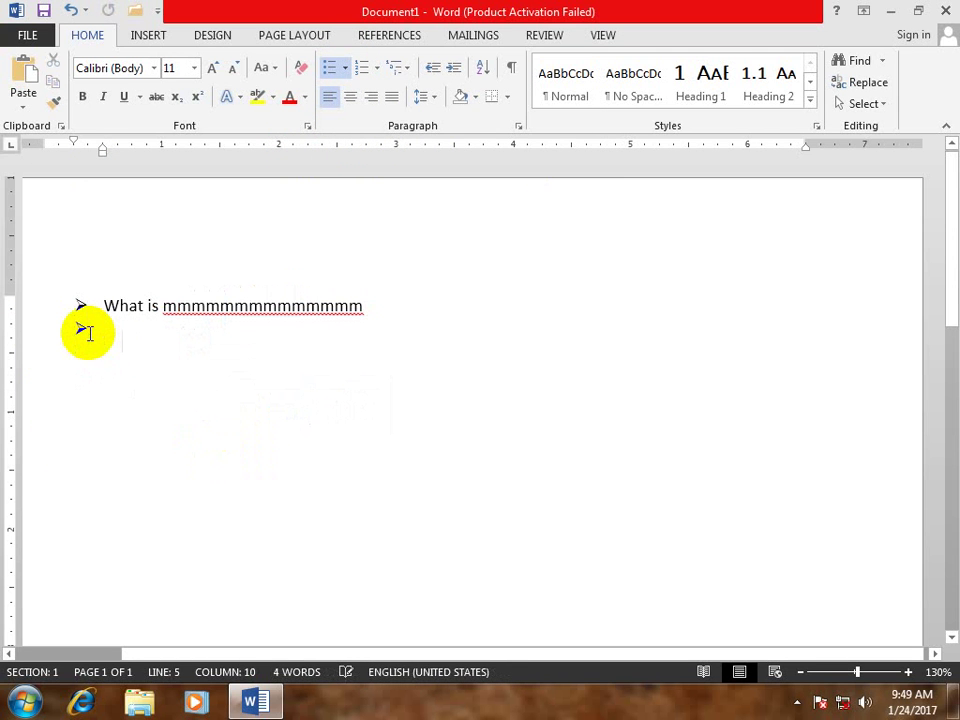
pyautogui.press('BackSpace')
pyautogui.press('BackSpace')
pyautogui.press('BackSpace')
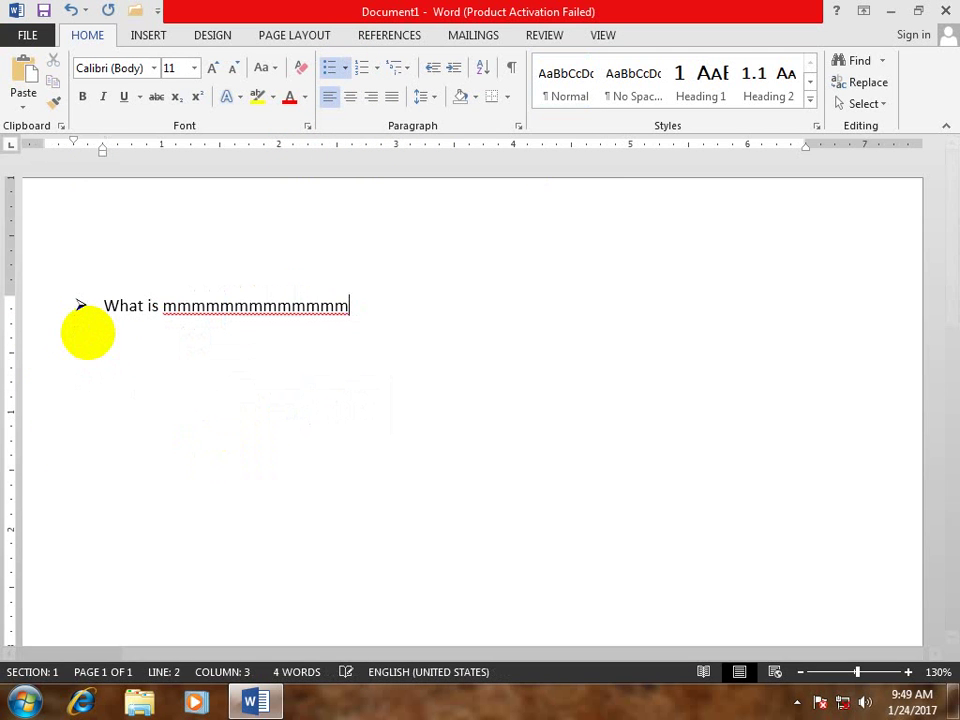
pyautogui.press('BackSpace')
pyautogui.press('BackSpace')
pyautogui.press('BackSpace')
pyautogui.write('What is hardware?')
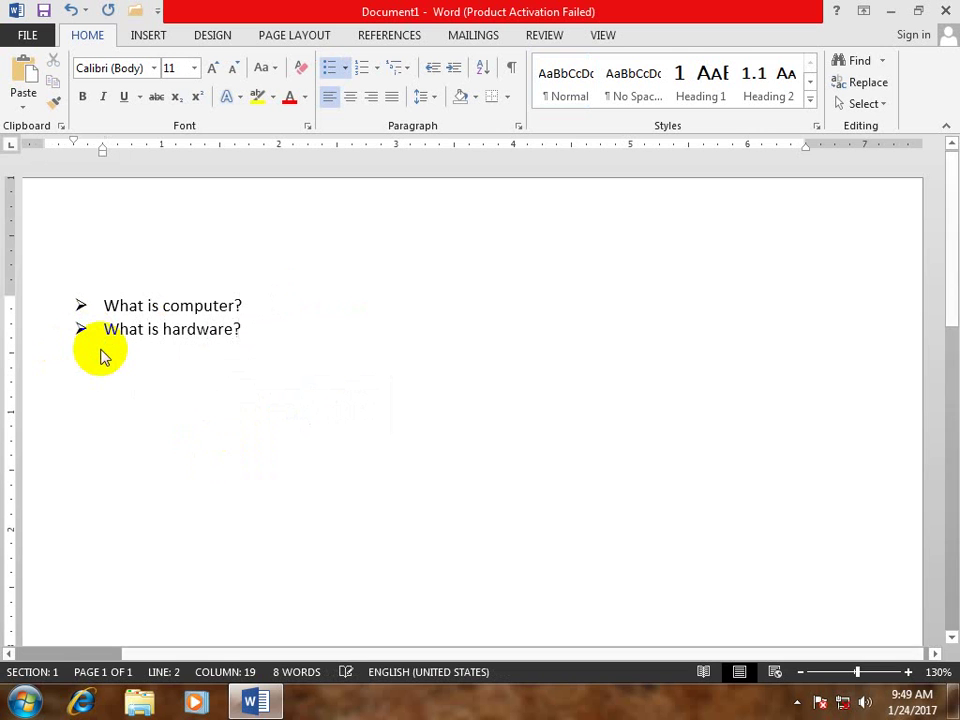
pyautogui.press('End')
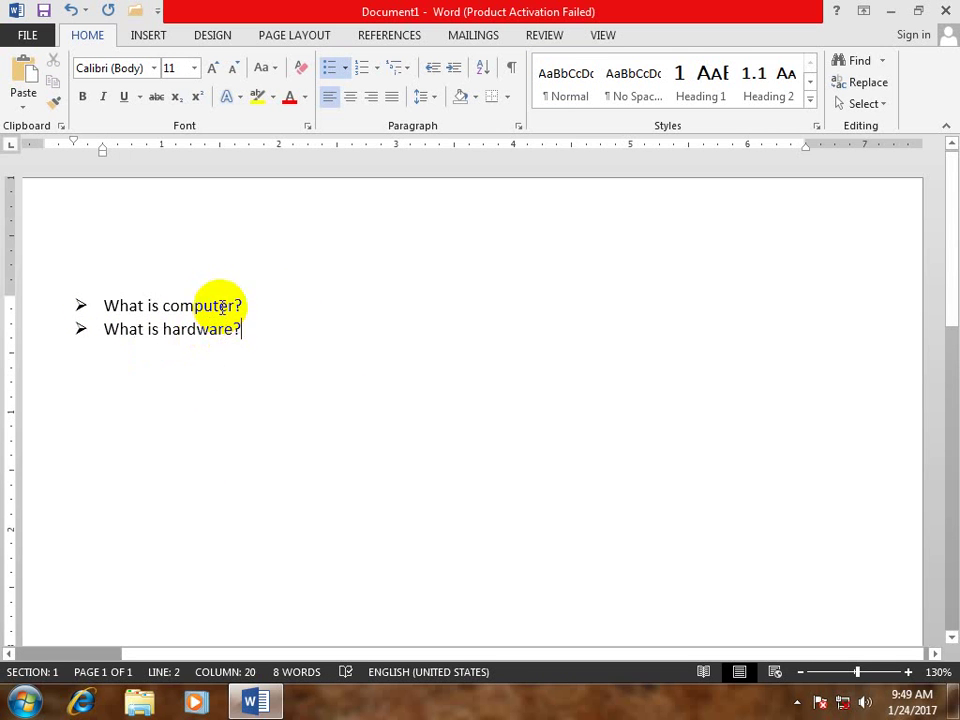
# Demote 'What is hardware?' to list level 2 and start a new item below it.
pyautogui.click(196, 329)
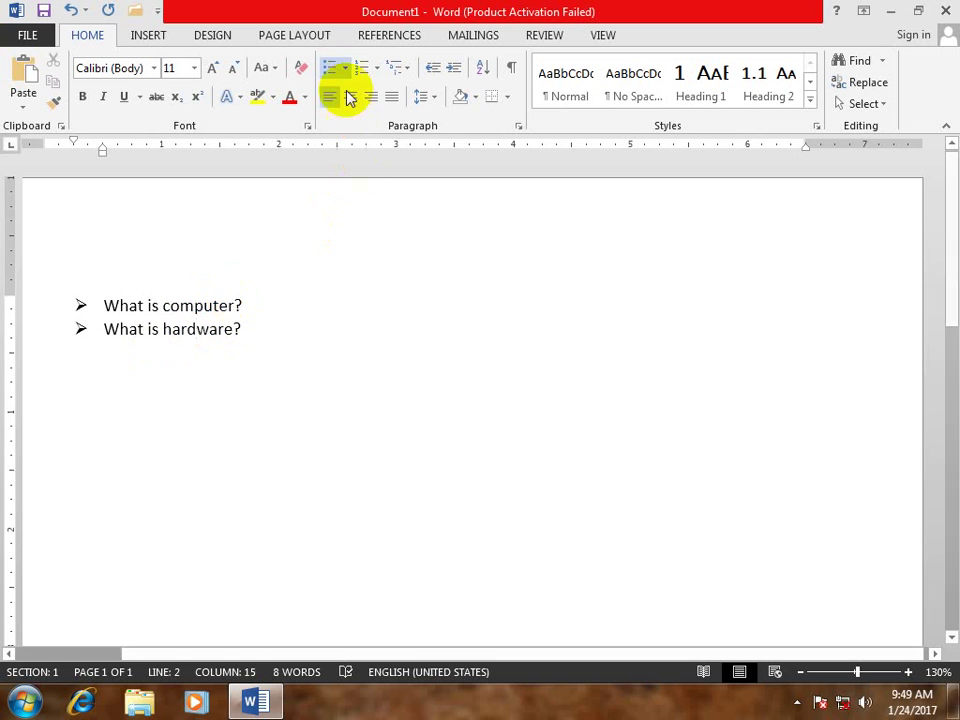
pyautogui.click(345, 67)
pyautogui.moveTo(414, 341)
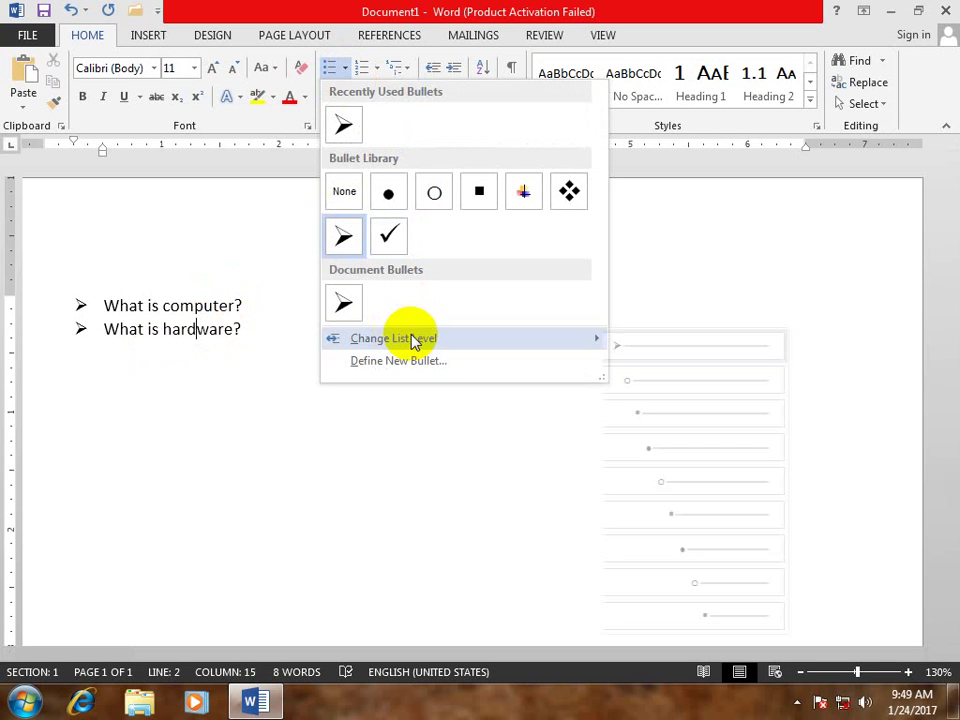
pyautogui.click(687, 380)
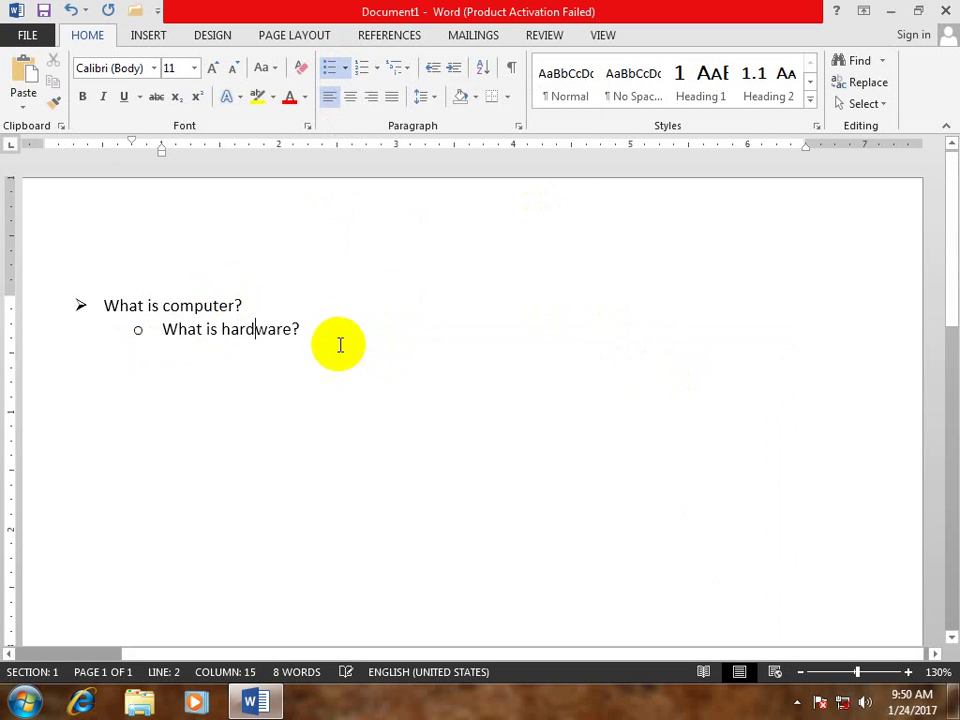
pyautogui.press('Return')
pyautogui.write('What is')
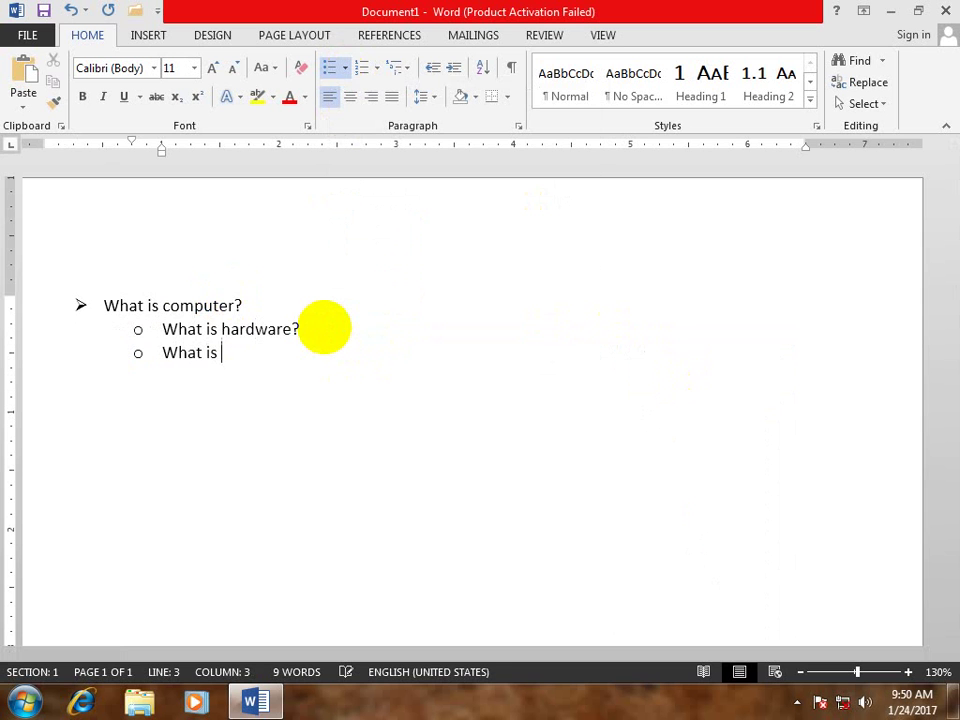
pyautogui.write('CPU')
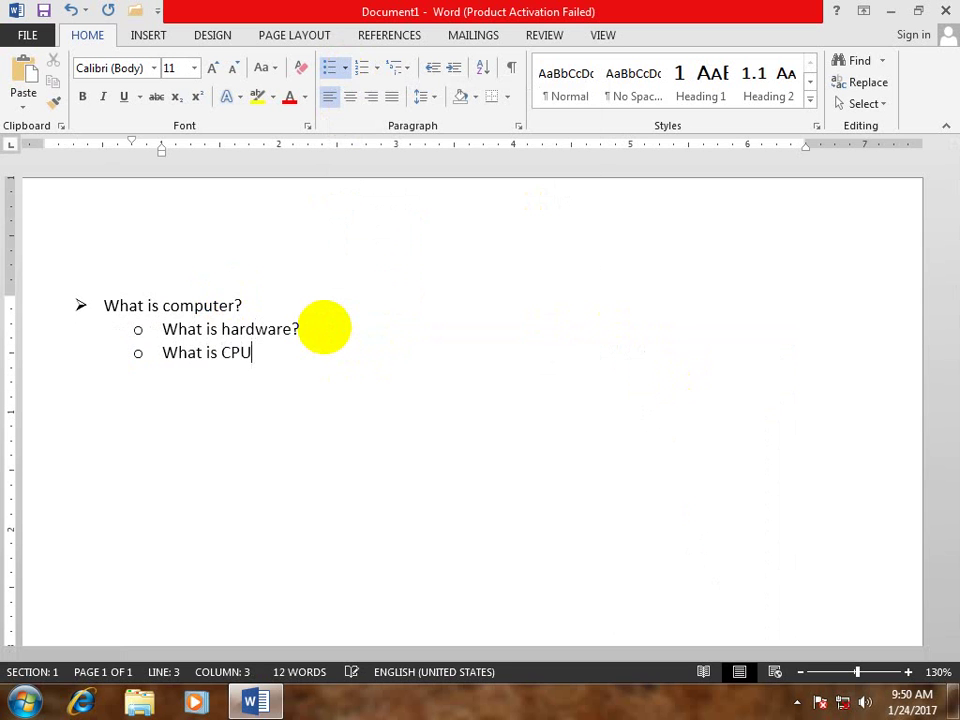
# Demote 'What is CPU?' to list level 3, then undo that change and the item.
pyautogui.click(221, 353)
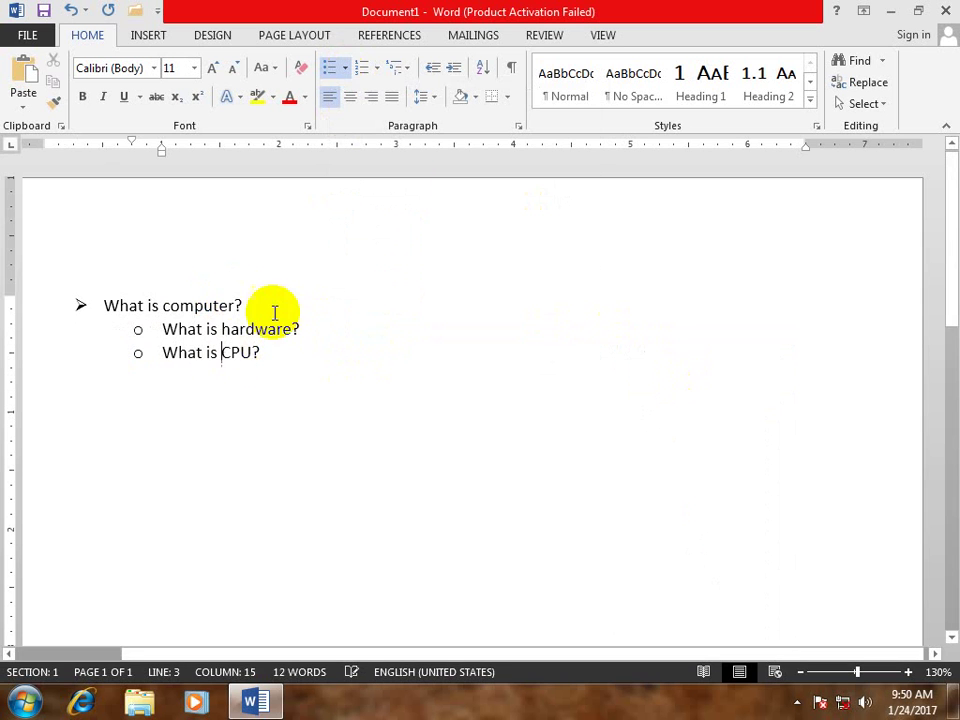
pyautogui.click(347, 70)
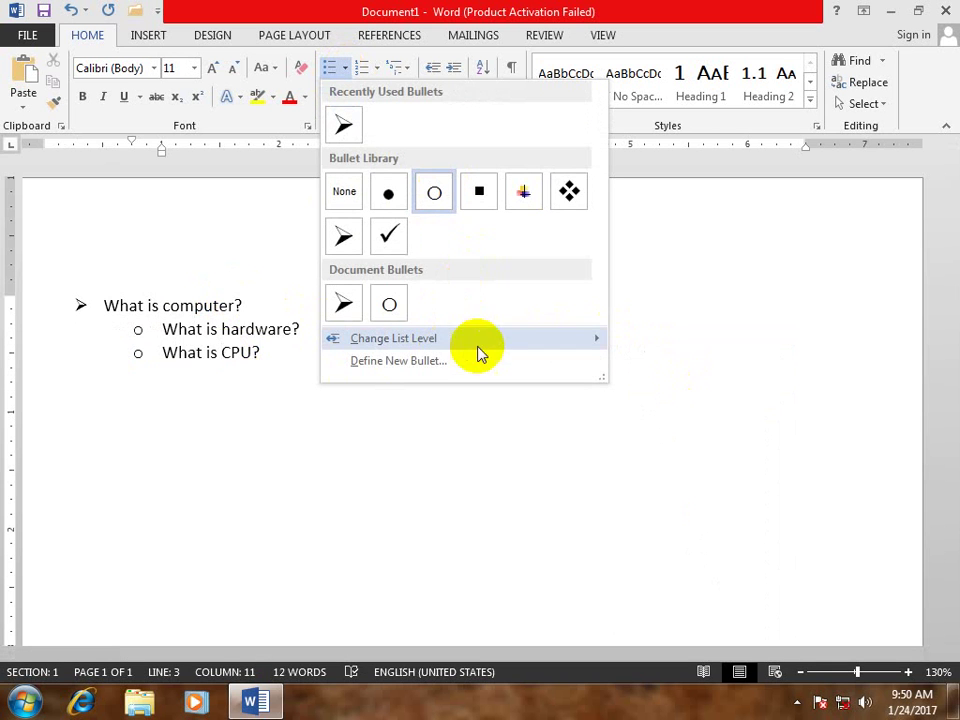
pyautogui.moveTo(470, 338)
pyautogui.click(686, 420)
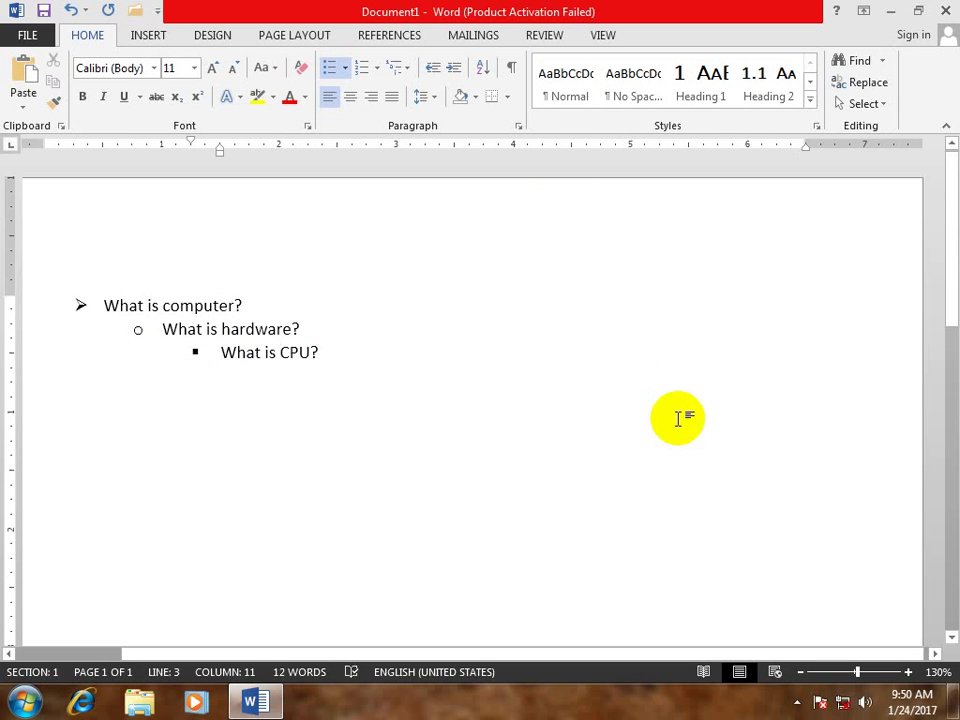
pyautogui.hotkey('ctrl', 'z')
pyautogui.hotkey('ctrl', 'z')
pyautogui.hotkey('ctrl', 'z')
pyautogui.hotkey('ctrl', 'z')
pyautogui.hotkey('ctrl', 'z')
pyautogui.hotkey('ctrl', 'z')
pyautogui.hotkey('ctrl', 'z')
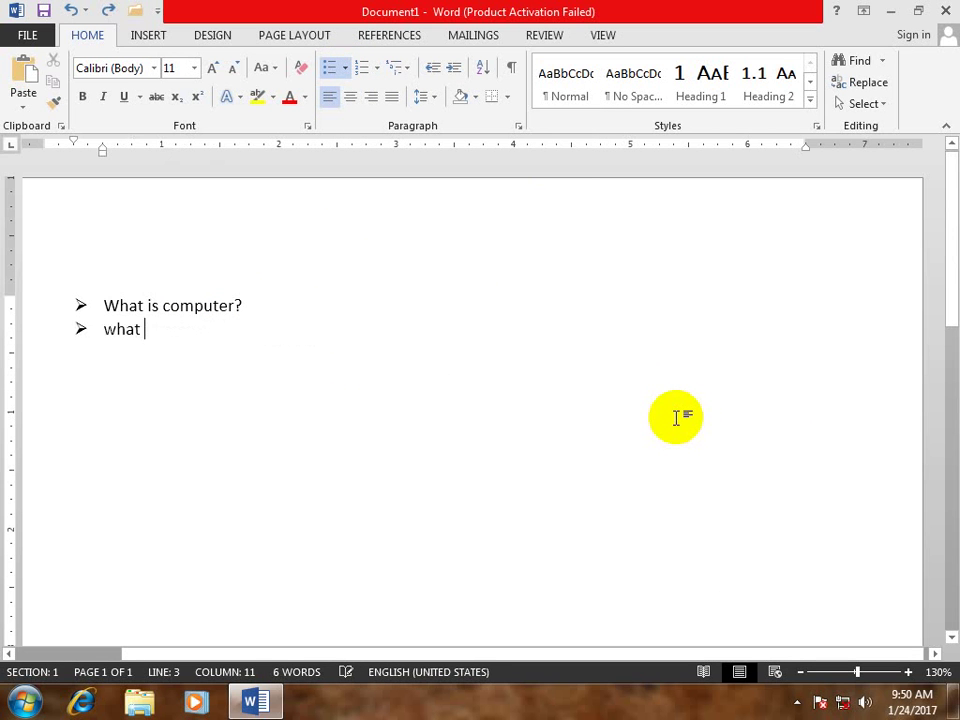
pyautogui.hotkey('ctrl', 'z')
pyautogui.hotkey('ctrl', 'z')
# Add a third-level 'What is software?' item, then outdent the next bullet back to level 1.
pyautogui.hotkey('ctrl', 'z')
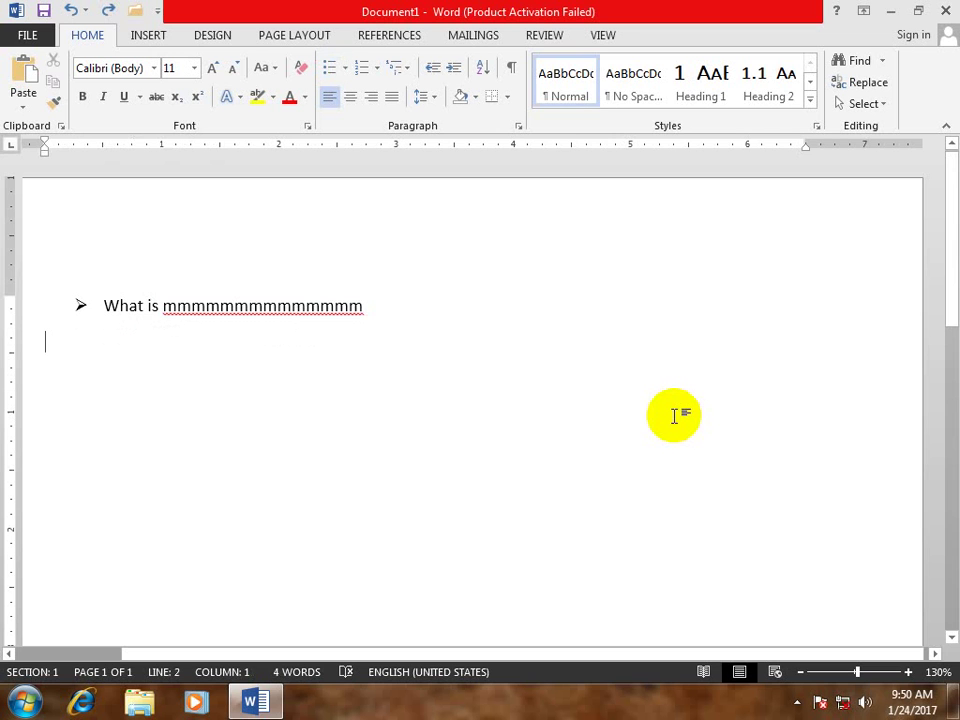
pyautogui.hotkey('ctrl', 'z')
pyautogui.hotkey('ctrl', 'z')
pyautogui.hotkey('ctrl', 'z')
pyautogui.hotkey('ctrl', 'z')
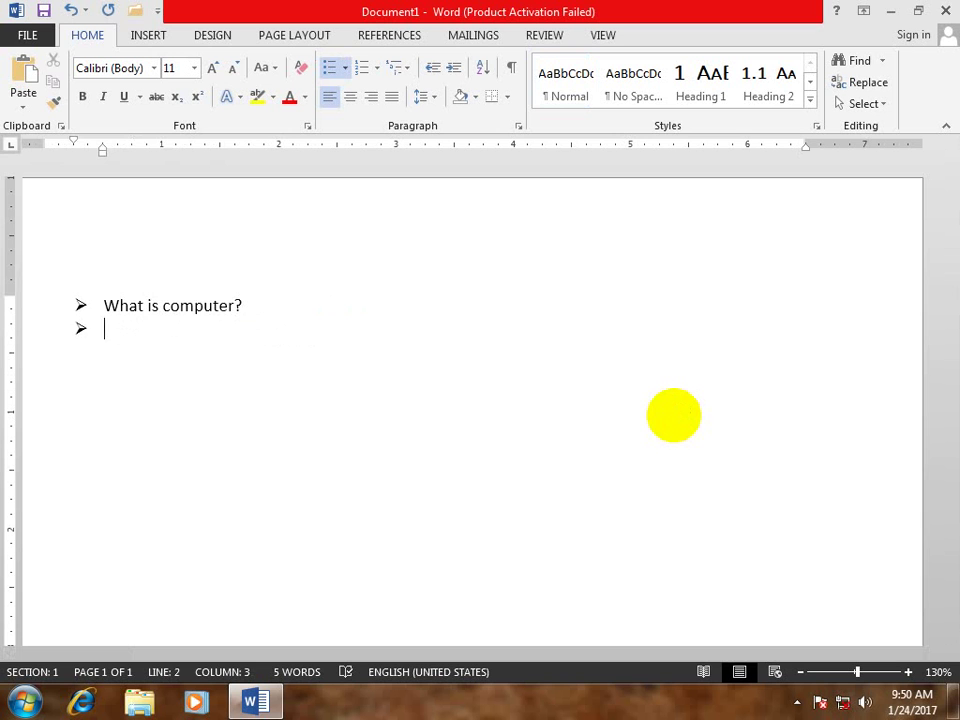
pyautogui.press('Tab')
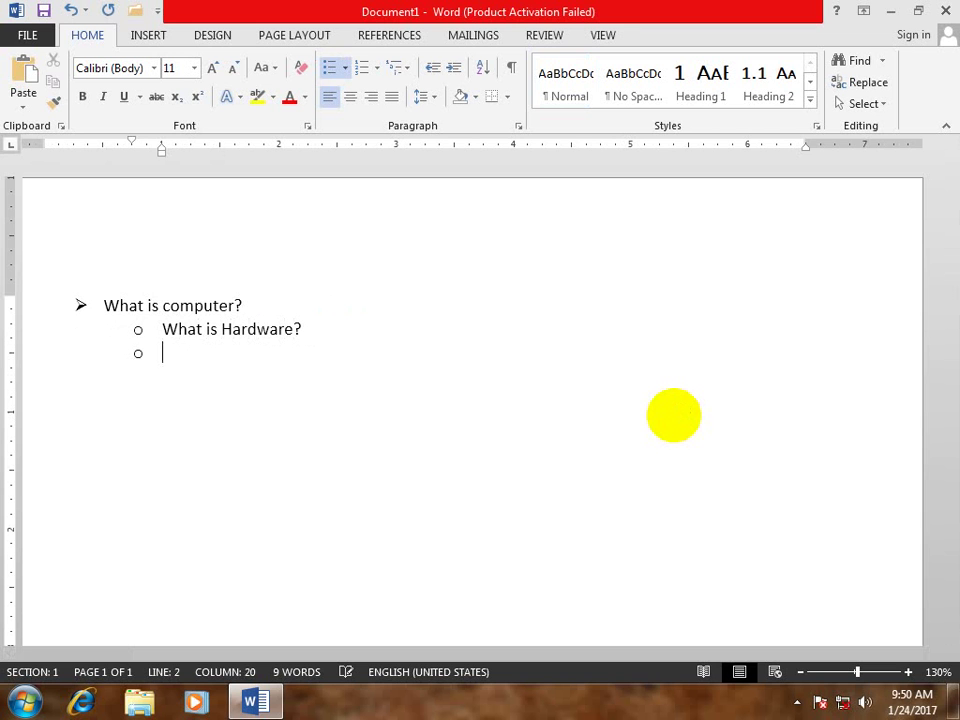
pyautogui.press('Tab')
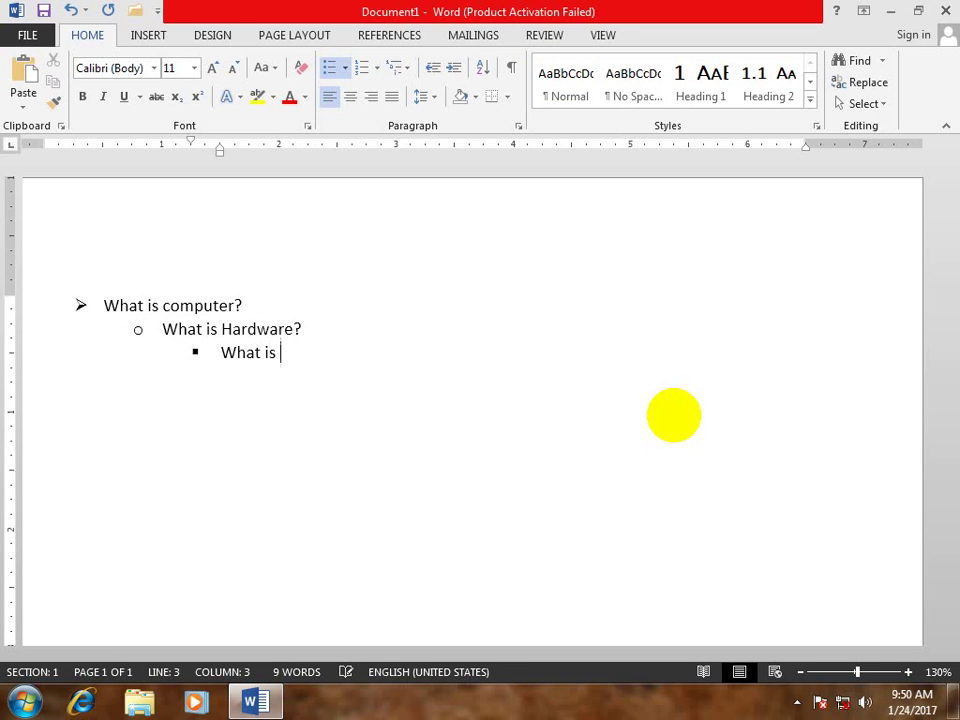
pyautogui.write('software?')
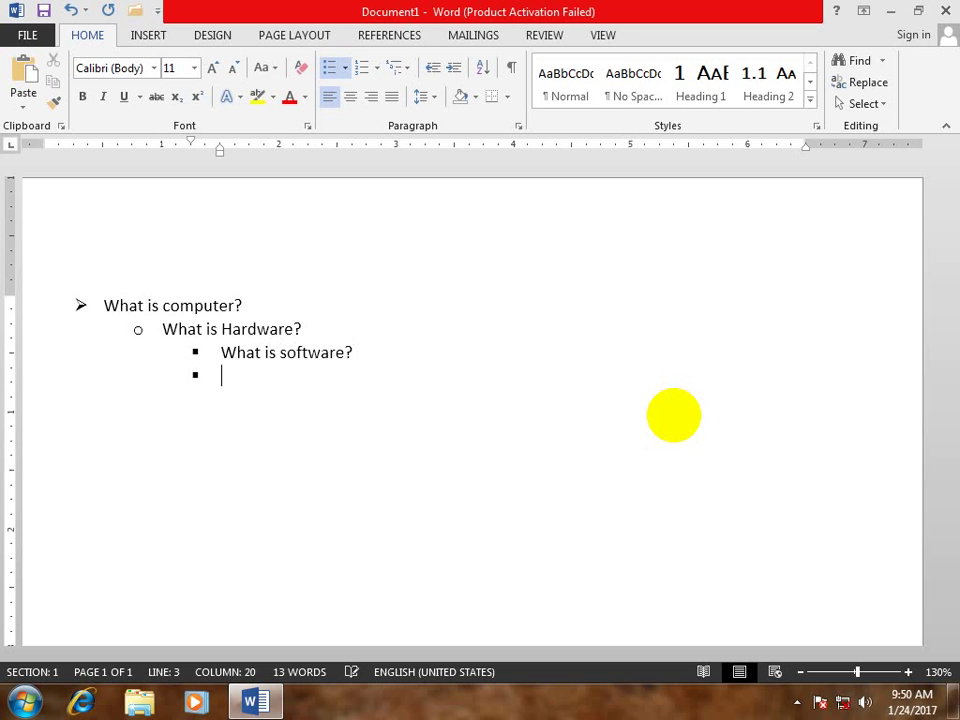
pyautogui.hotkey('shift', 'Tab')
pyautogui.hotkey('shift', 'Tab')
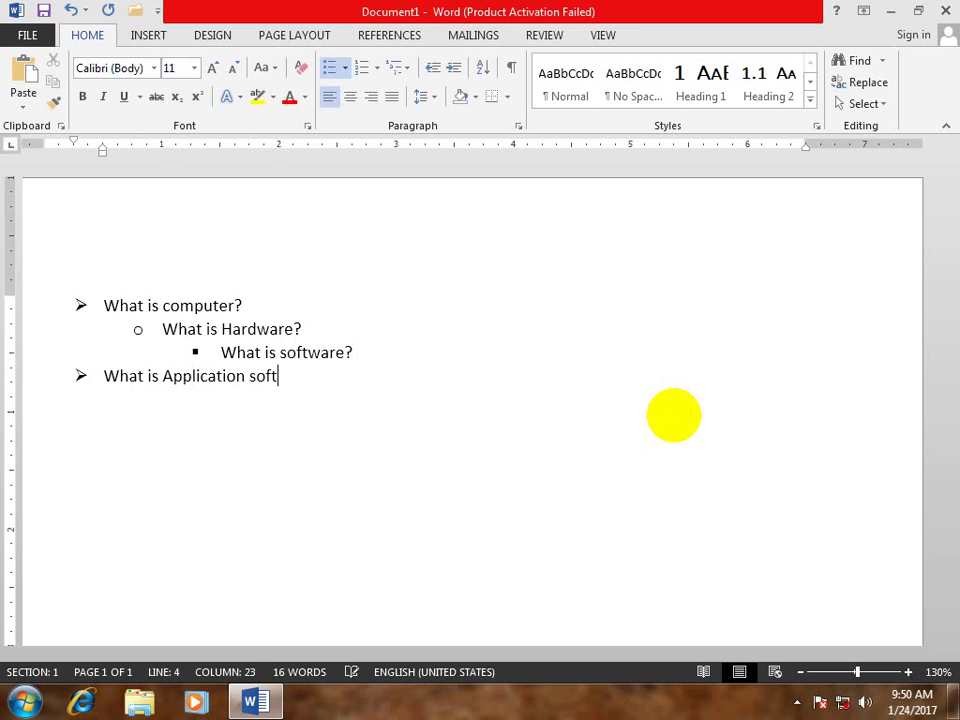
# Delete the 'What is Application softar' line from the list.
pyautogui.click(345, 69)
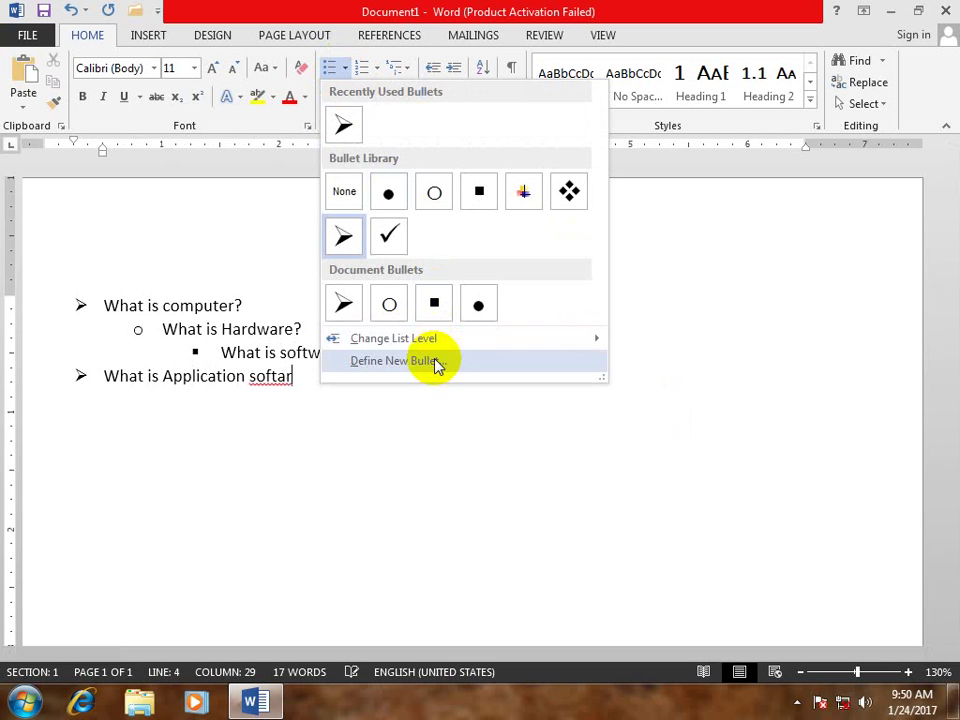
pyautogui.click(354, 454)
pyautogui.tripleClick(21, 279)
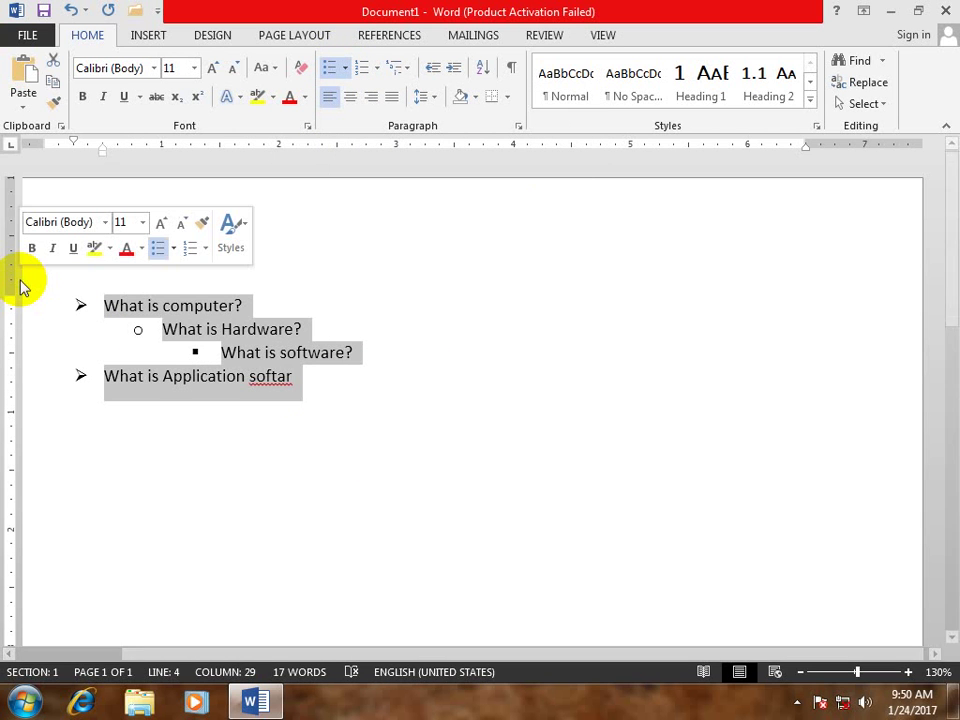
pyautogui.click(313, 386)
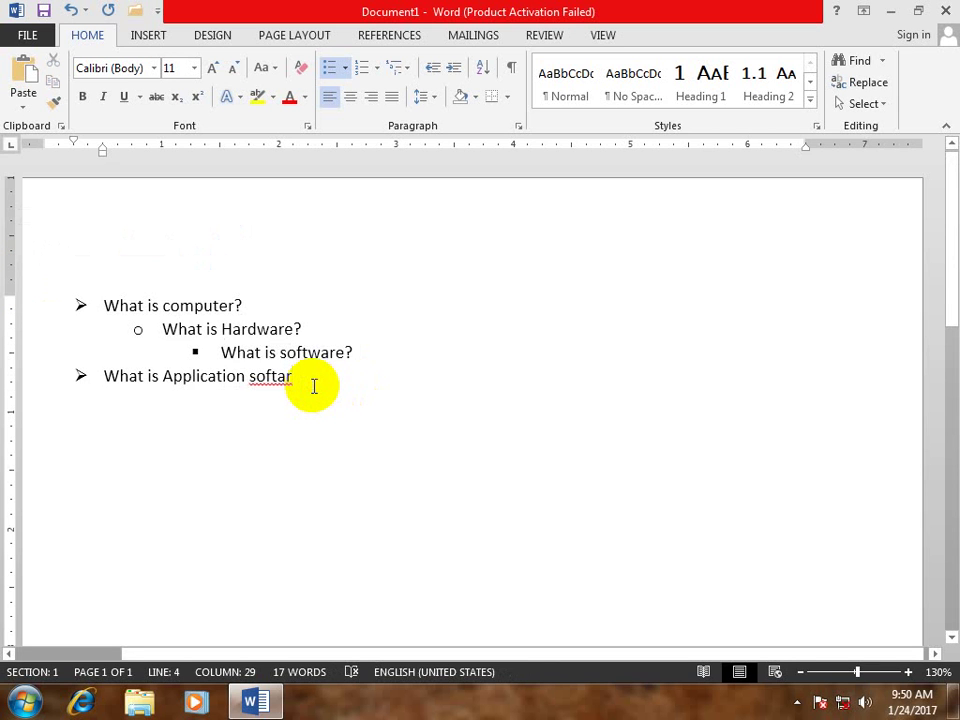
pyautogui.moveTo(313, 386); pyautogui.dragTo(120, 388)
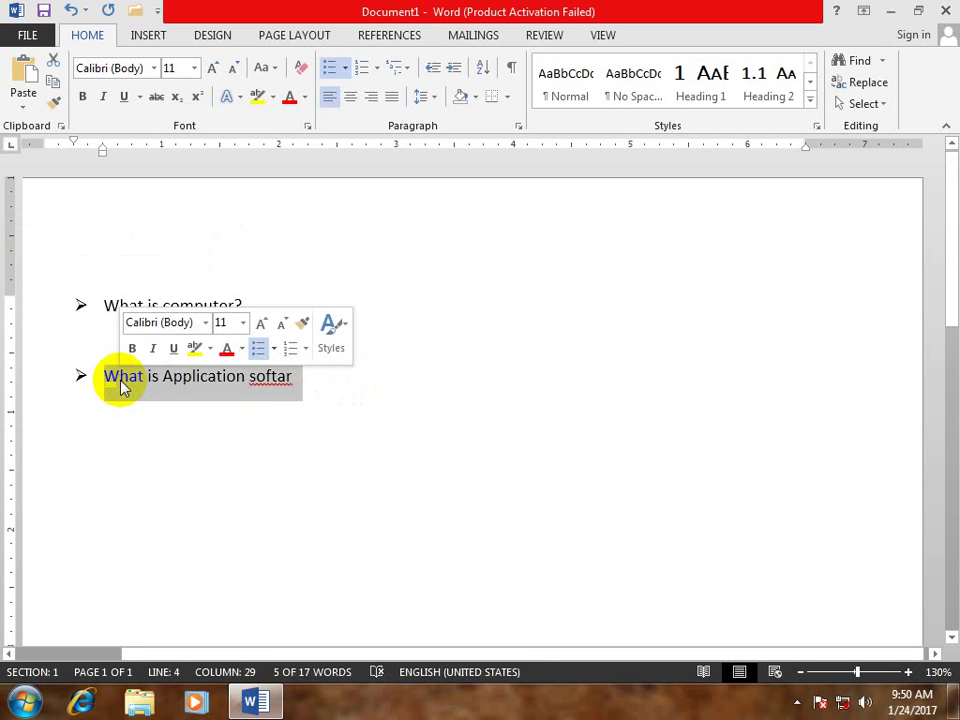
pyautogui.press('BackSpace')
pyautogui.press('BackSpace')
pyautogui.press('BackSpace')
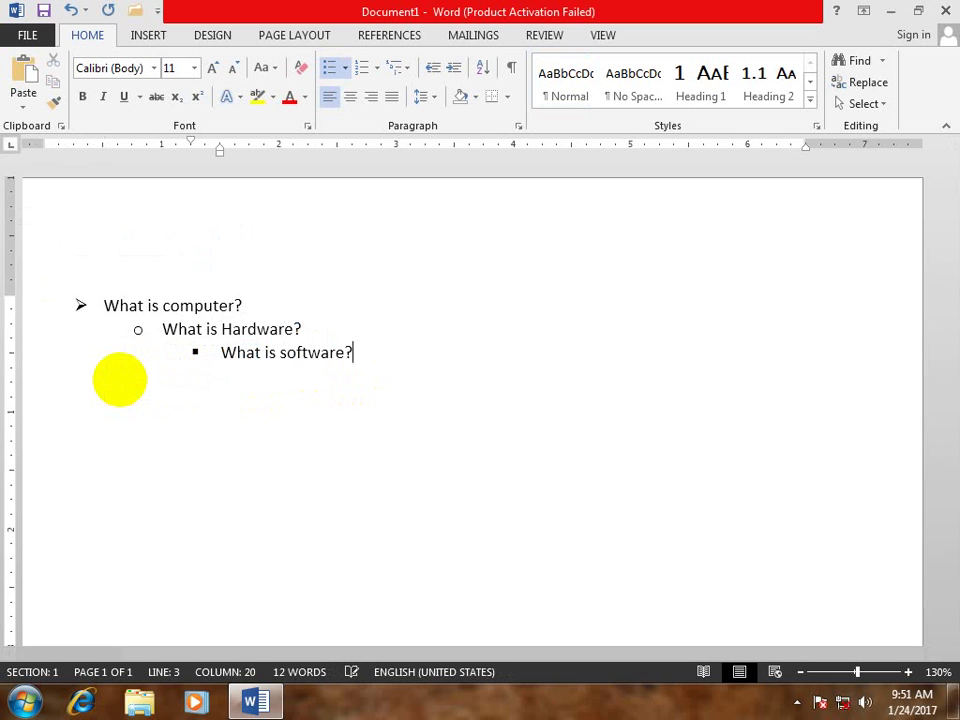
# Remove the Hardware and software lines and the leftover empty bullet.
pyautogui.press('Tab')
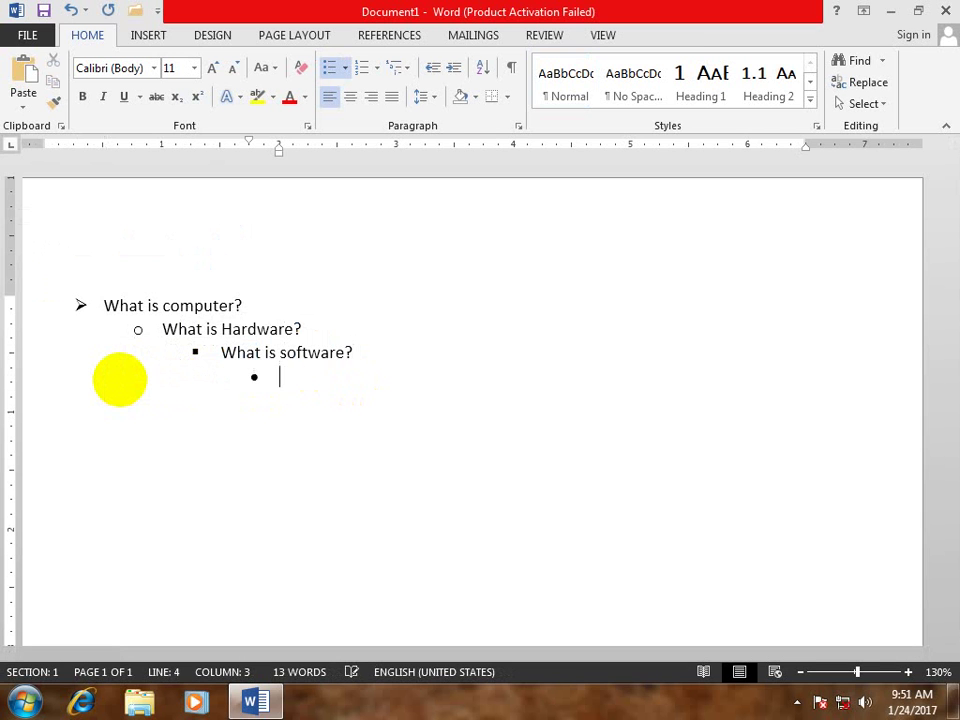
pyautogui.hotkey('shift', 'Tab')
pyautogui.hotkey('shift', 'Tab')
pyautogui.hotkey('shift', 'Tab')
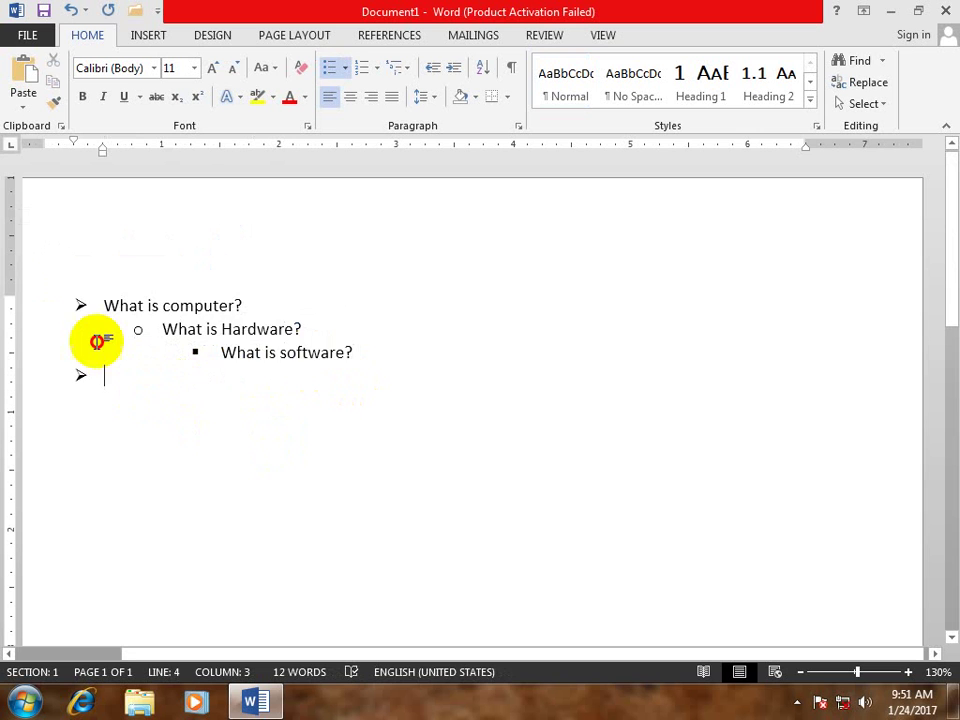
pyautogui.click(75, 335)
pyautogui.press('BackSpace')
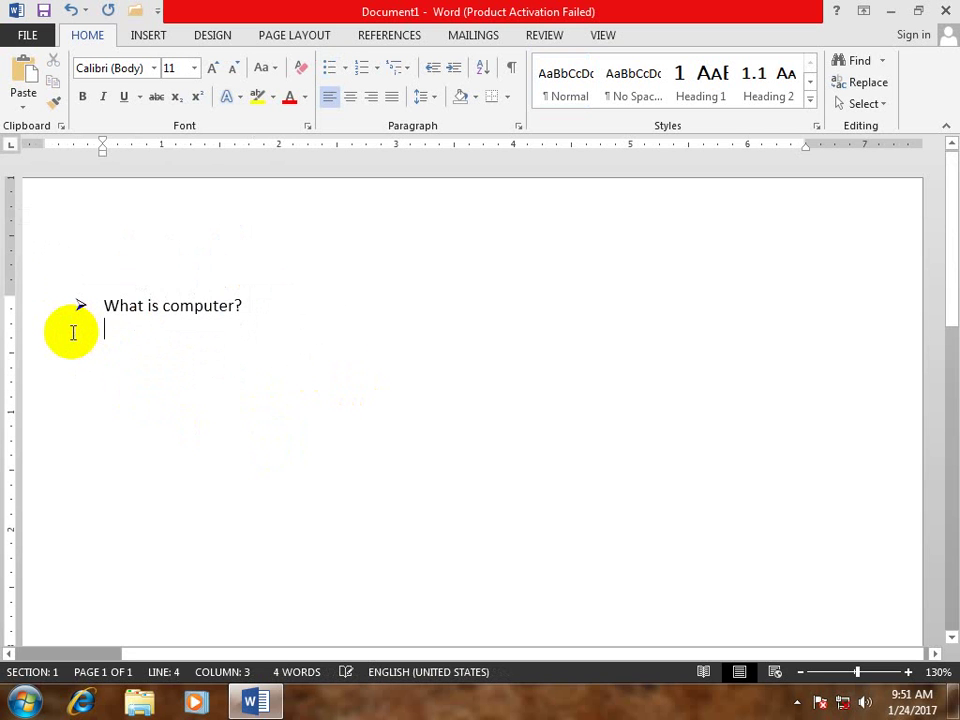
pyautogui.press('BackSpace')
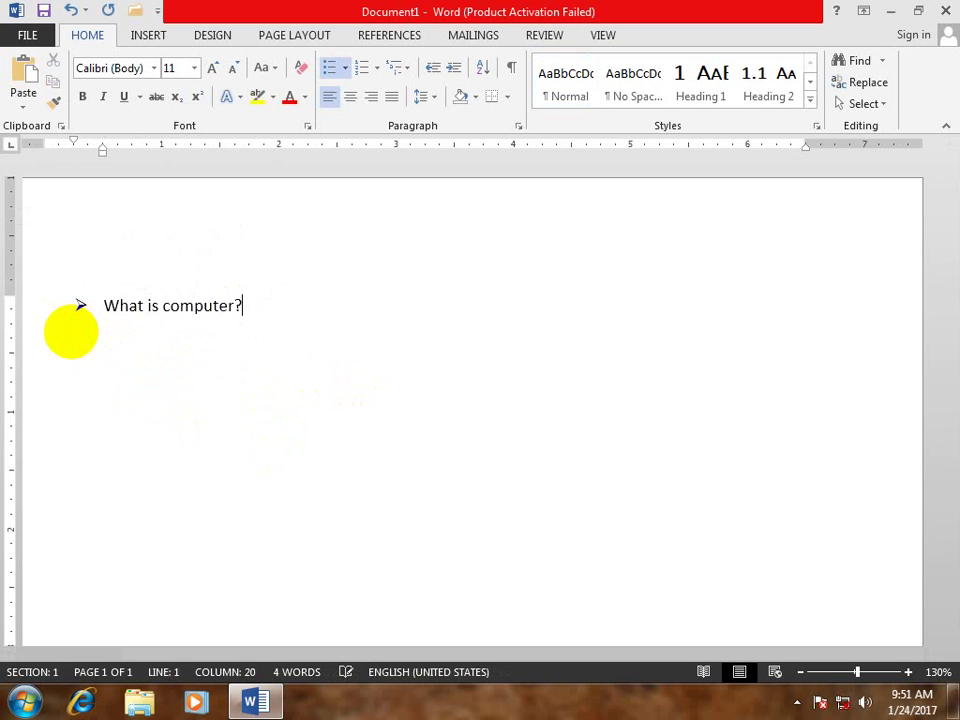
# Add four filler lines and define a Wingdings symbol bullet (character 254) for the list.
pyautogui.write('Sdfgsdfgsdf')
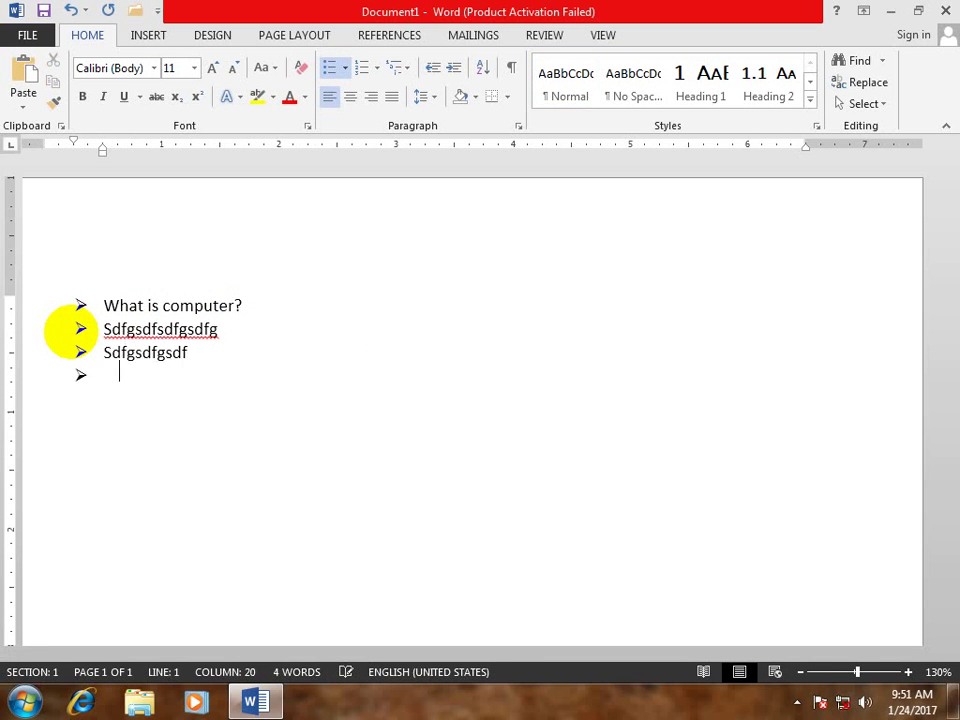
pyautogui.write('g sdfgsdfgsdf sdfgsdfgsdf sdfggsdf')
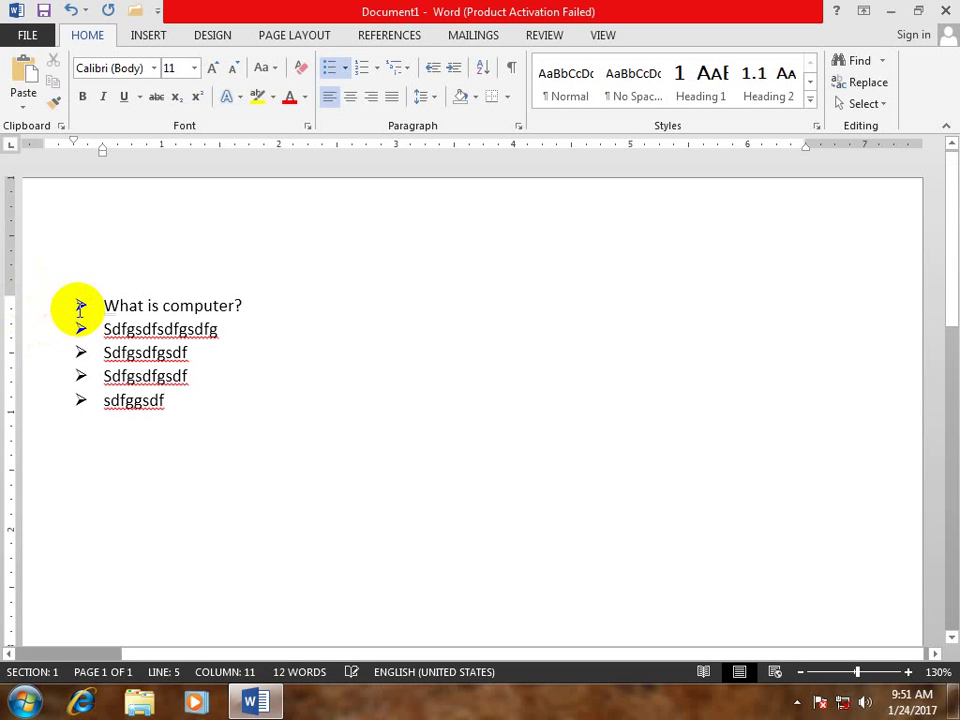
pyautogui.click(78, 306)
pyautogui.click(346, 68)
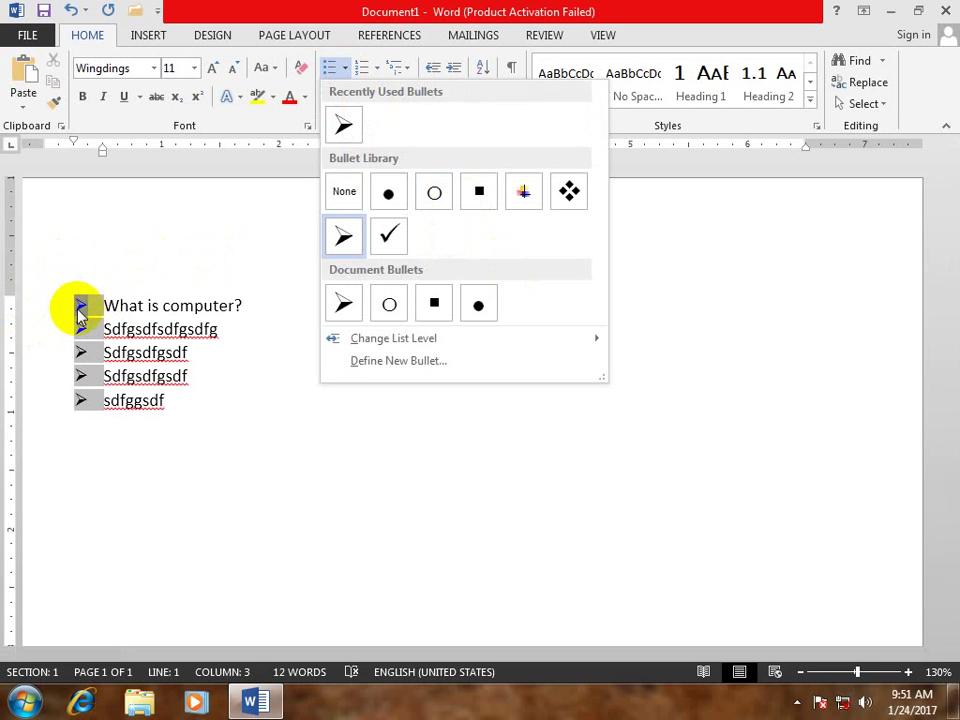
pyautogui.click(372, 362)
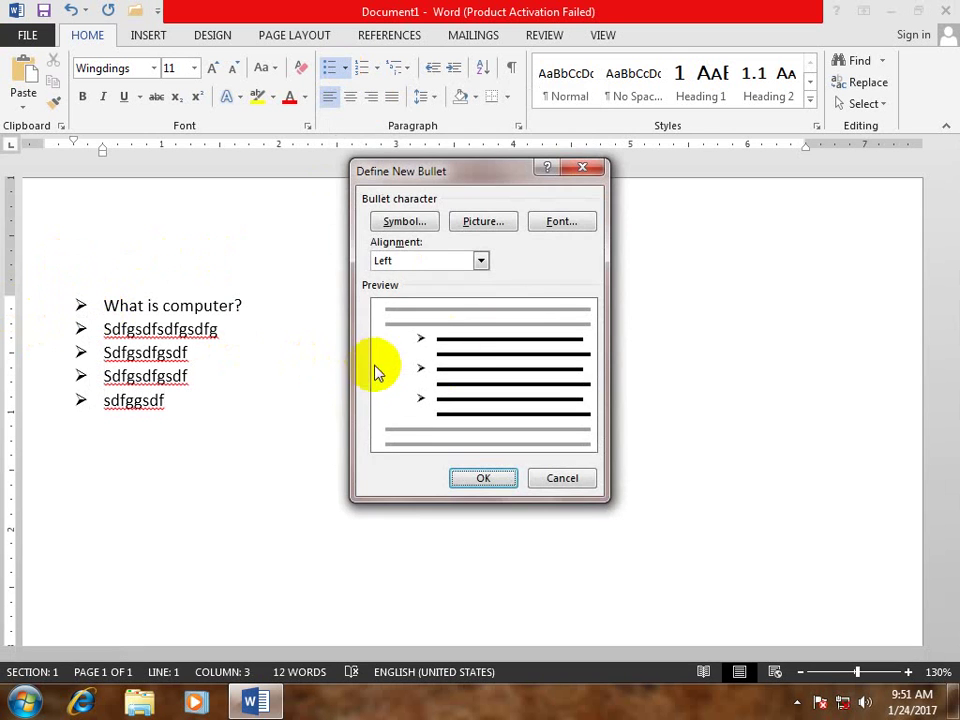
pyautogui.click(403, 222)
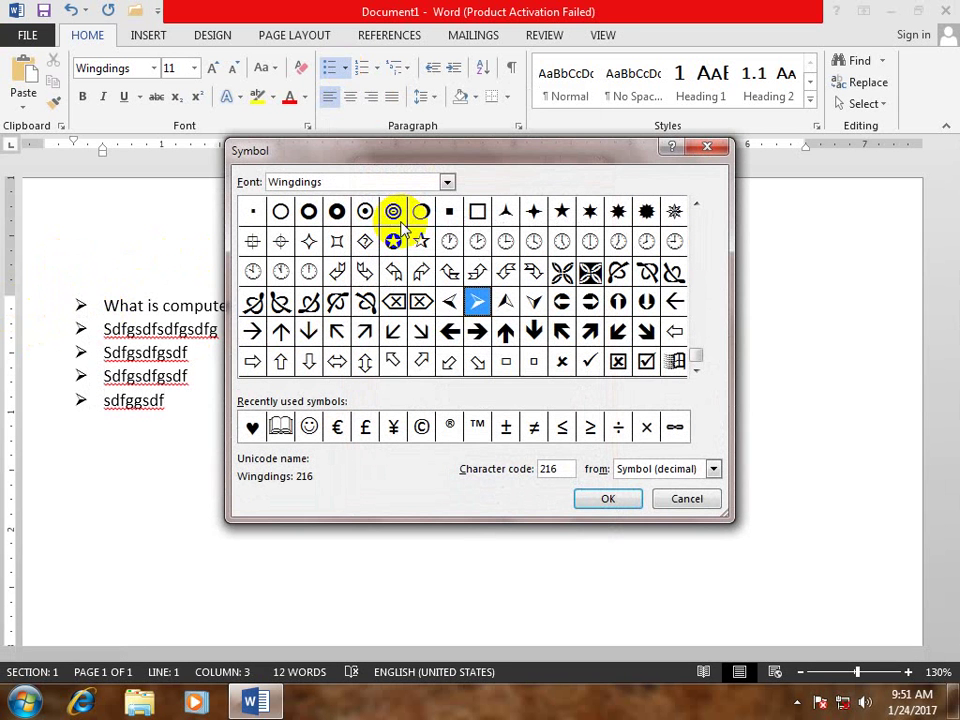
pyautogui.click(646, 362)
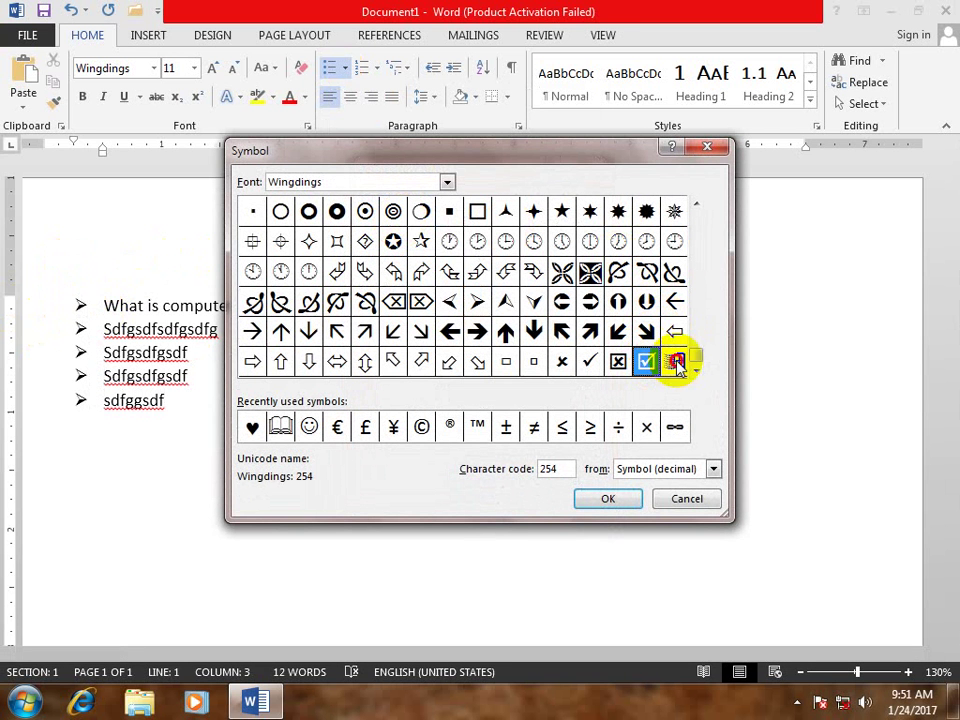
pyautogui.click(676, 361)
pyautogui.click(584, 503)
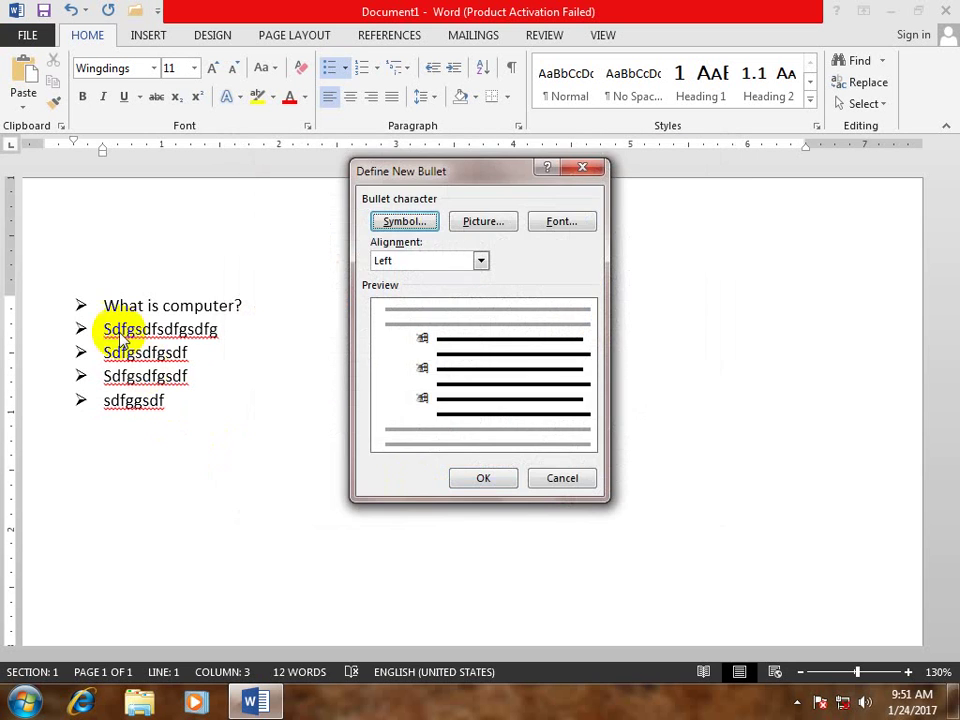
pyautogui.click(488, 478)
pyautogui.click(82, 305)
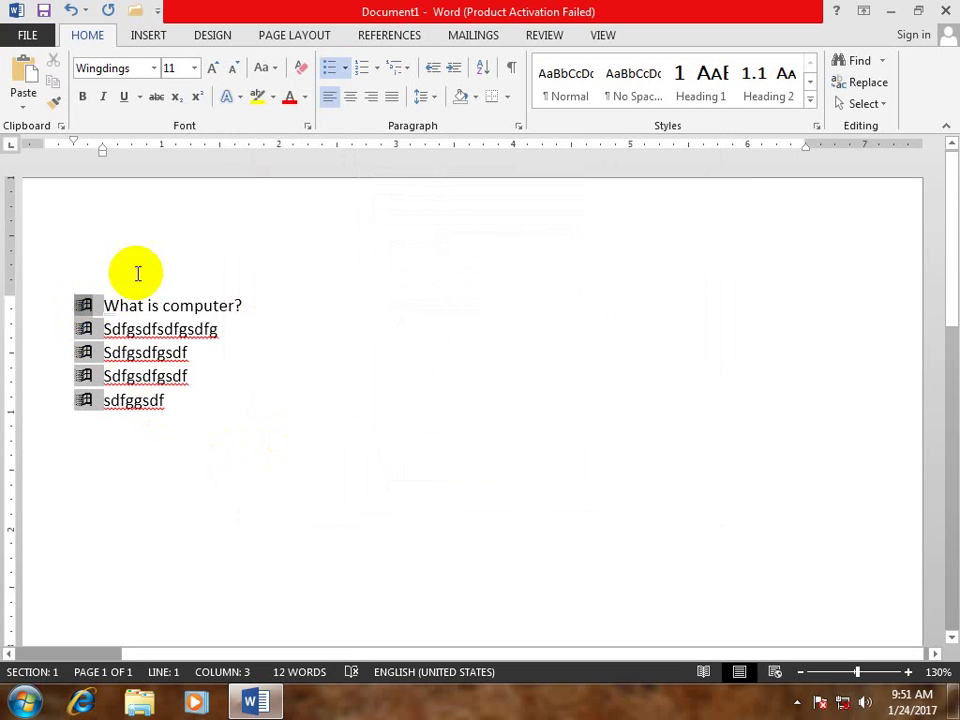
# Define a new picture bullet using the mmmmm image from the Pictures library.
pyautogui.click(343, 70)
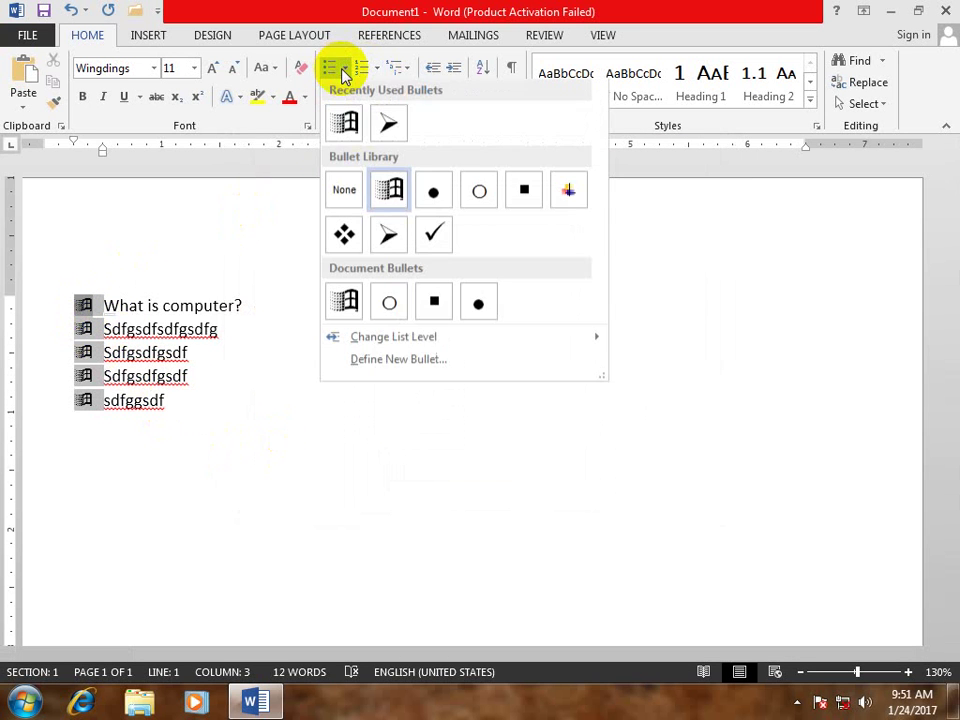
pyautogui.click(407, 366)
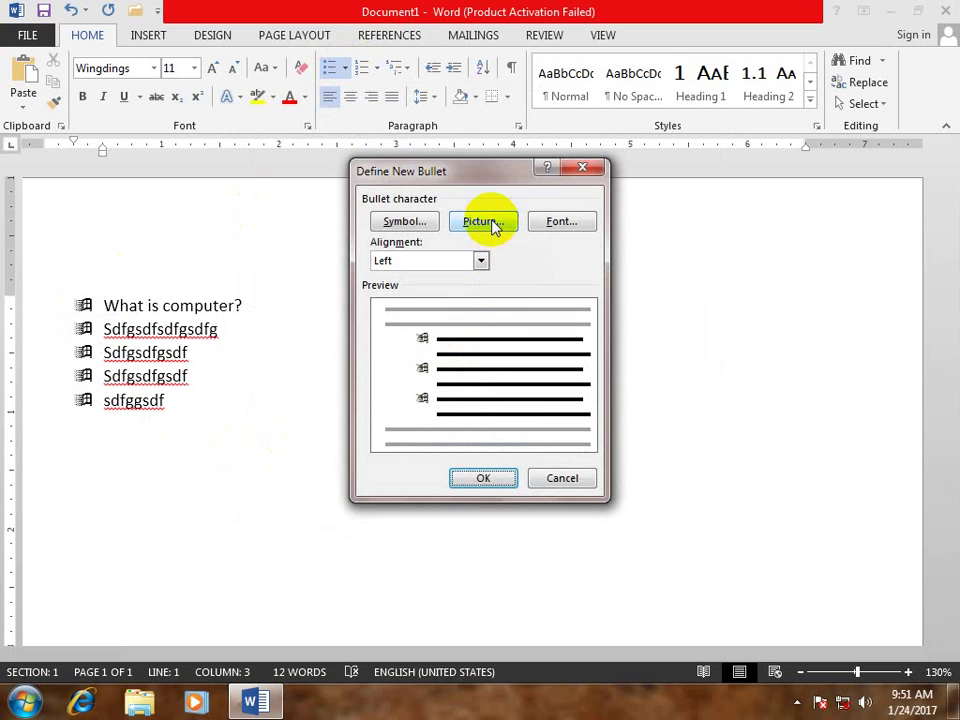
pyautogui.click(491, 223)
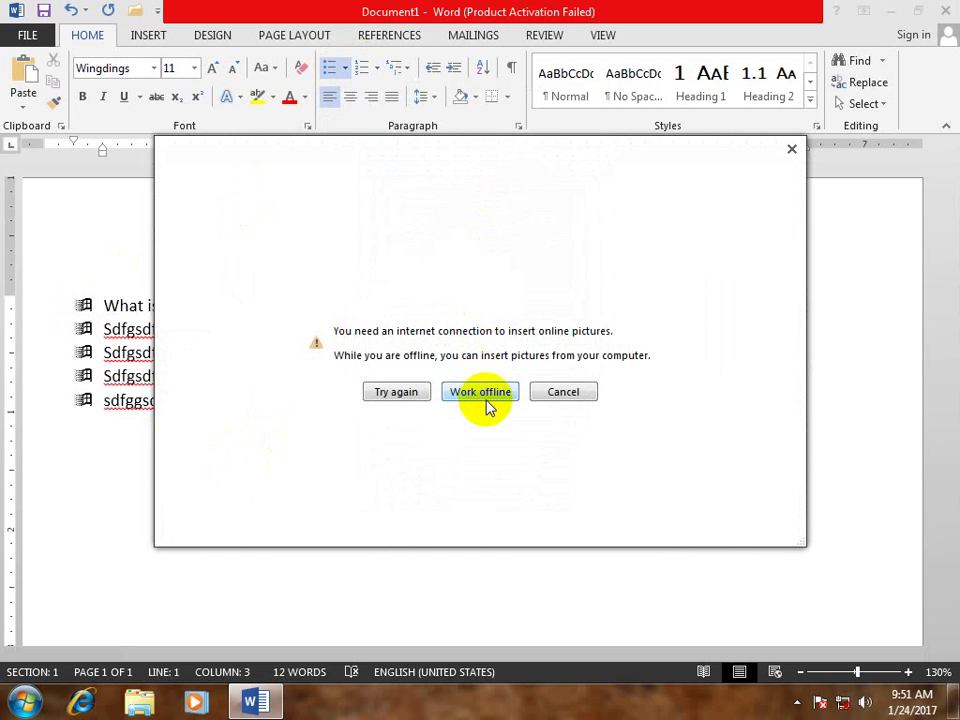
pyautogui.click(481, 392)
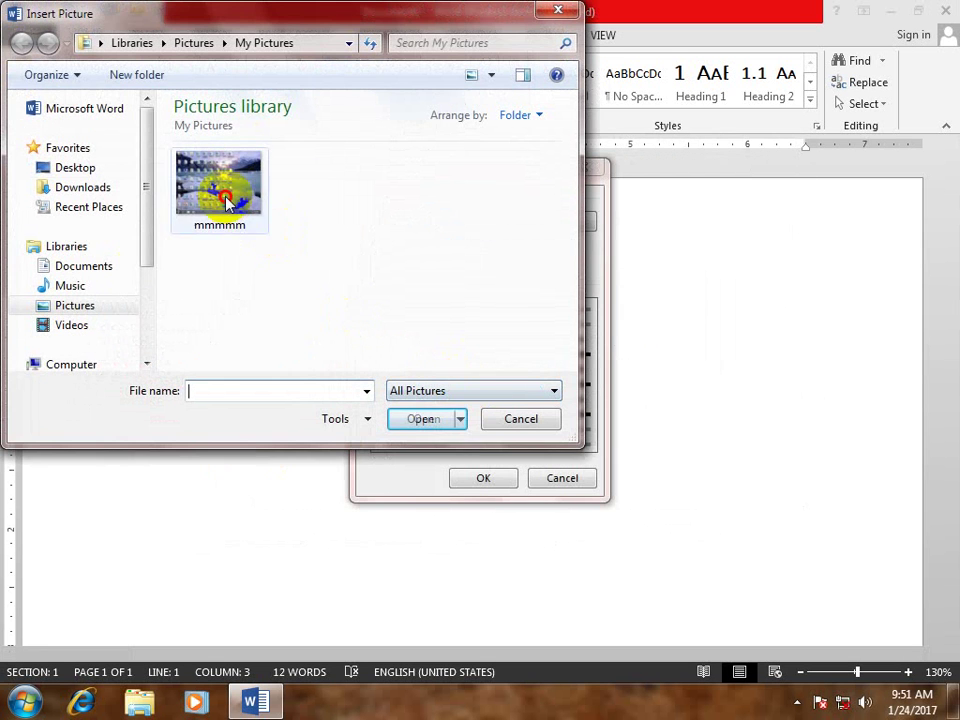
pyautogui.click(222, 190)
pyautogui.click(463, 418)
pyautogui.click(483, 478)
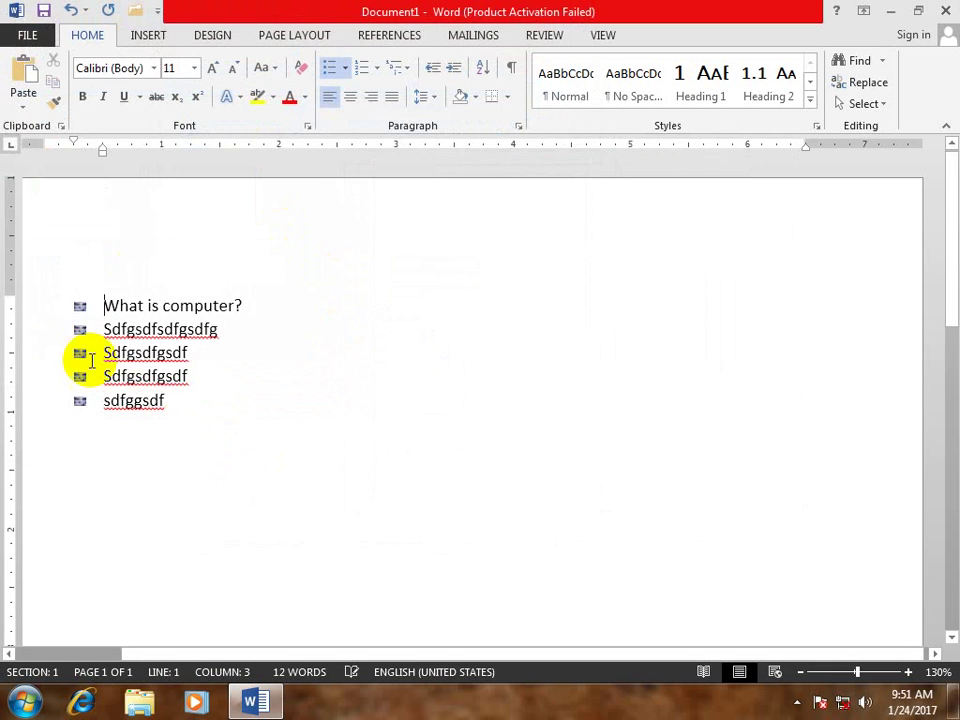
pyautogui.click(79, 303)
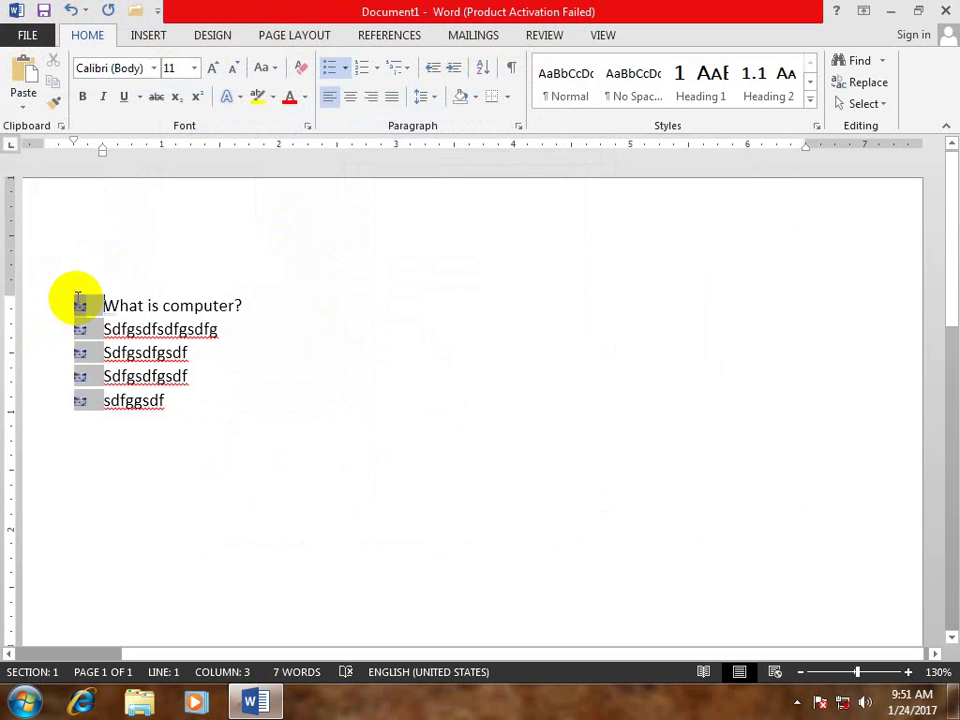
# Switch the list back to arrowhead bullets.
pyautogui.click(346, 70)
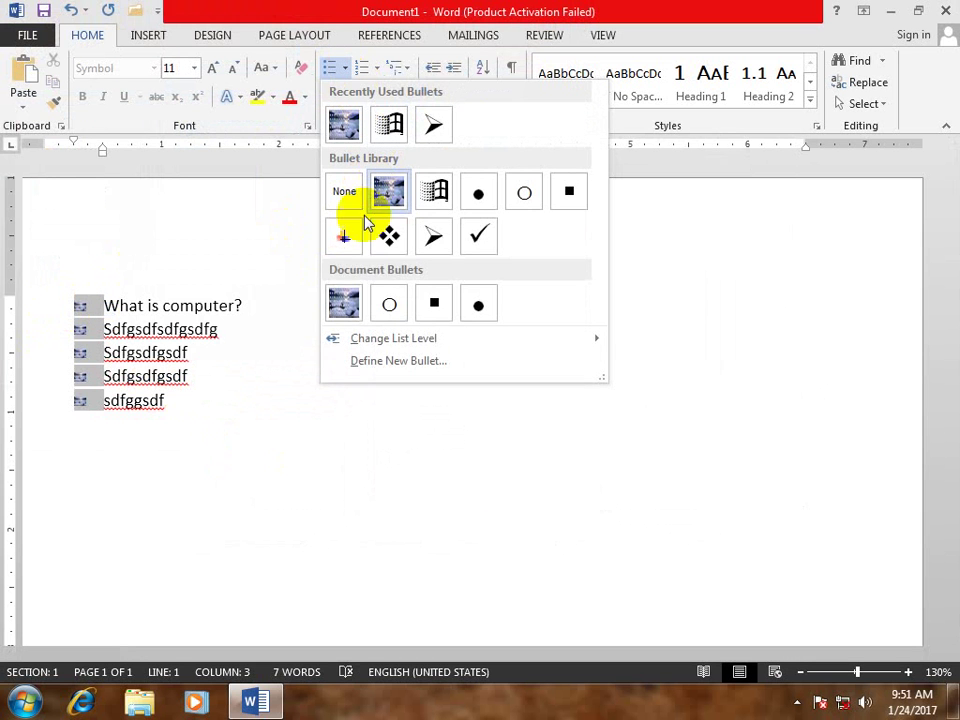
pyautogui.click(435, 236)
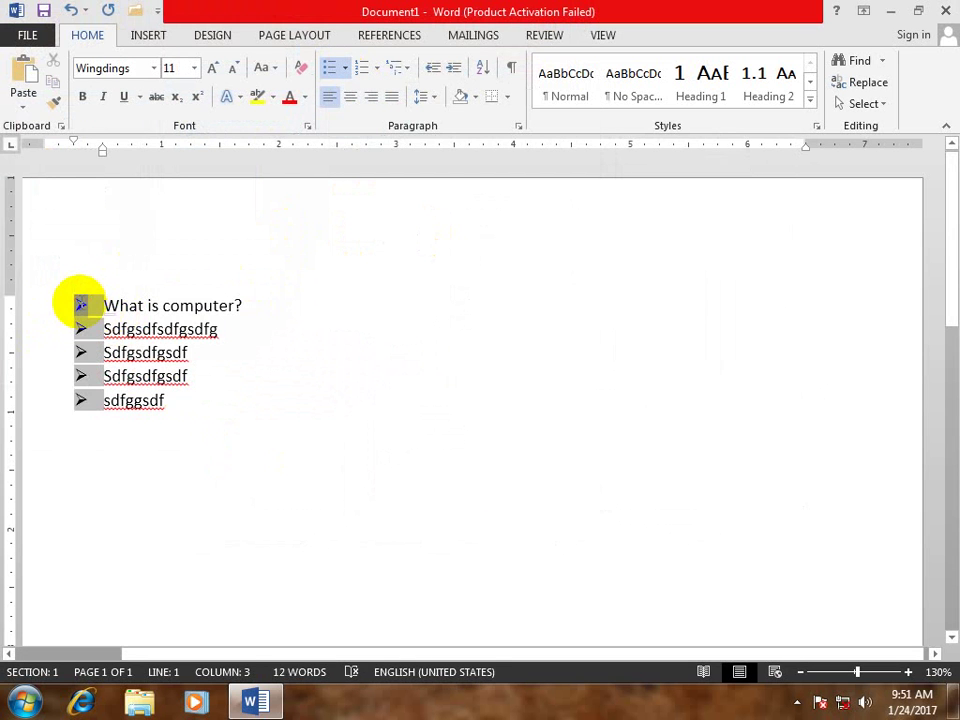
pyautogui.click(345, 68)
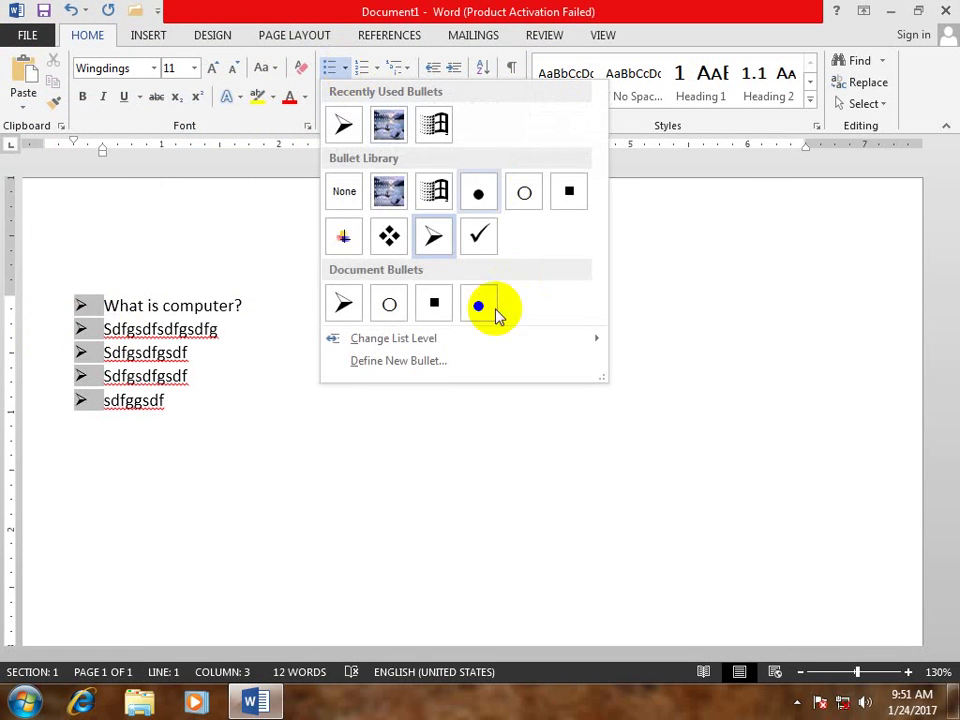
pyautogui.click(437, 362)
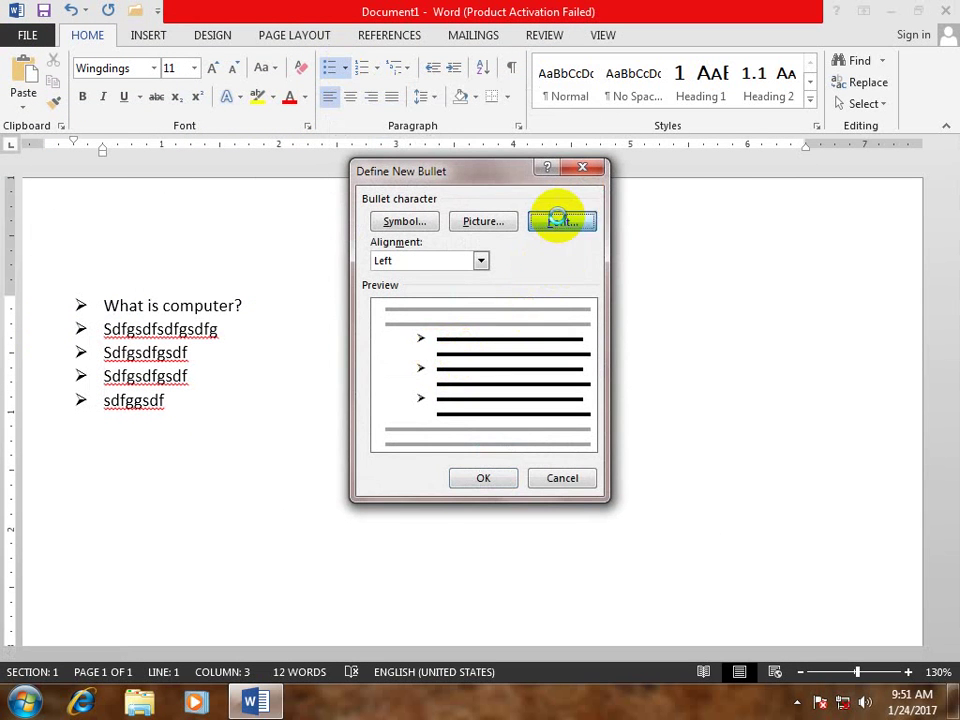
# Format the new bullet as red, Bold Italic, 16 pt and apply it to the list.
pyautogui.click(557, 219)
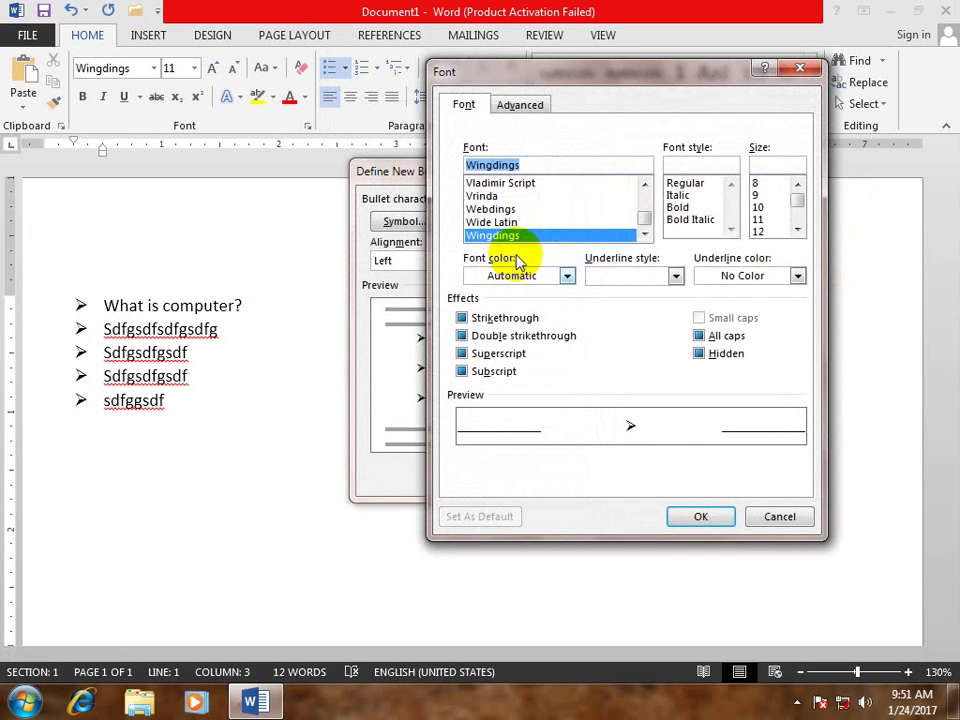
pyautogui.click(686, 219)
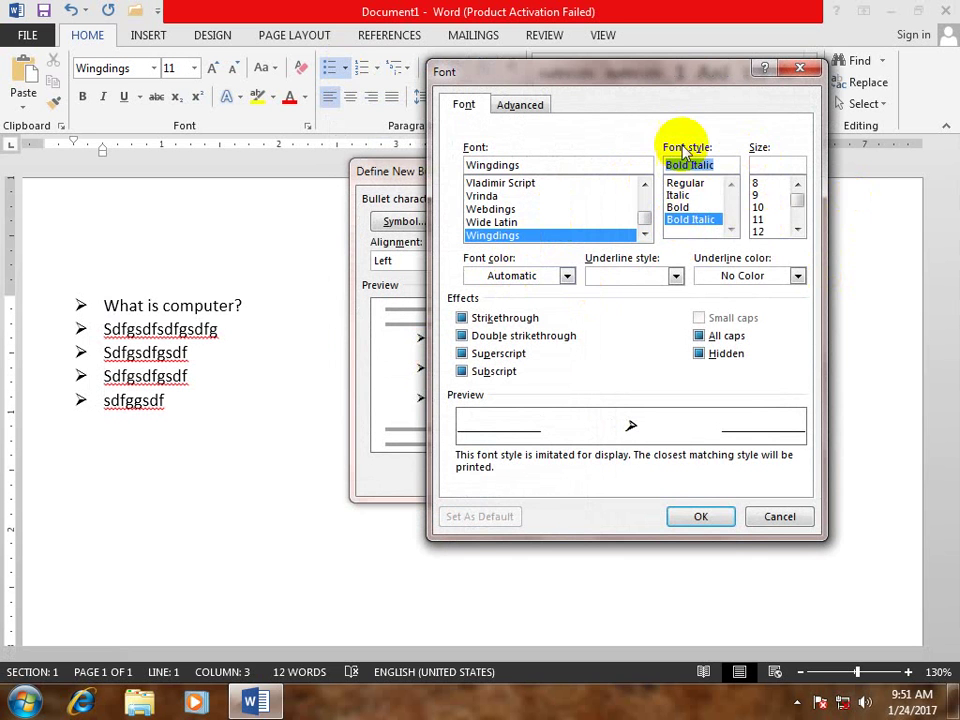
pyautogui.click(797, 230)
pyautogui.click(797, 230)
pyautogui.click(761, 231)
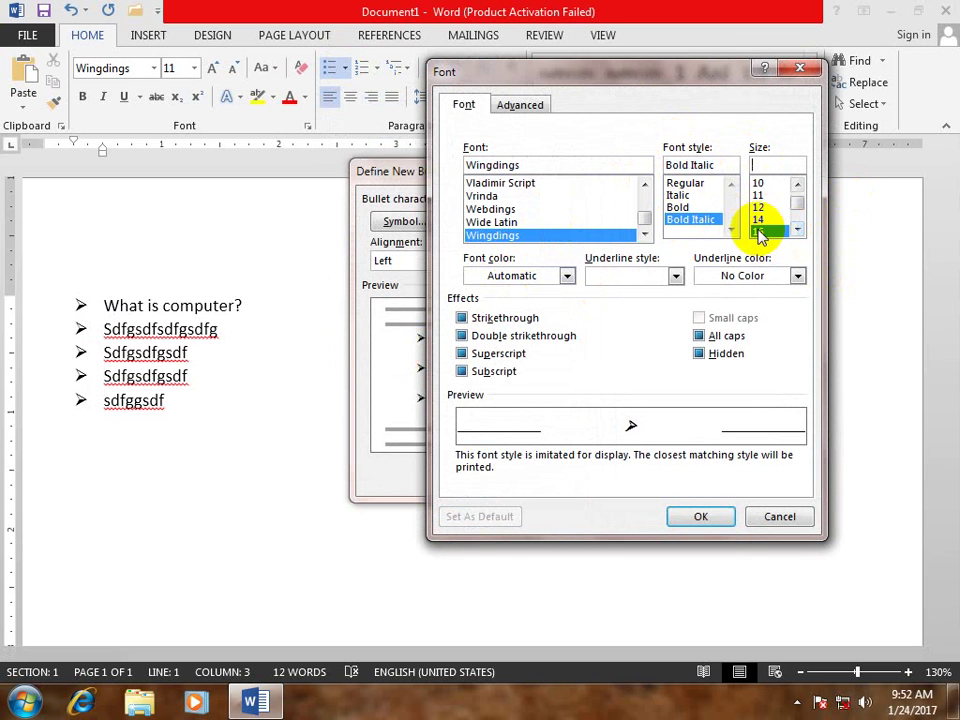
pyautogui.click(540, 276)
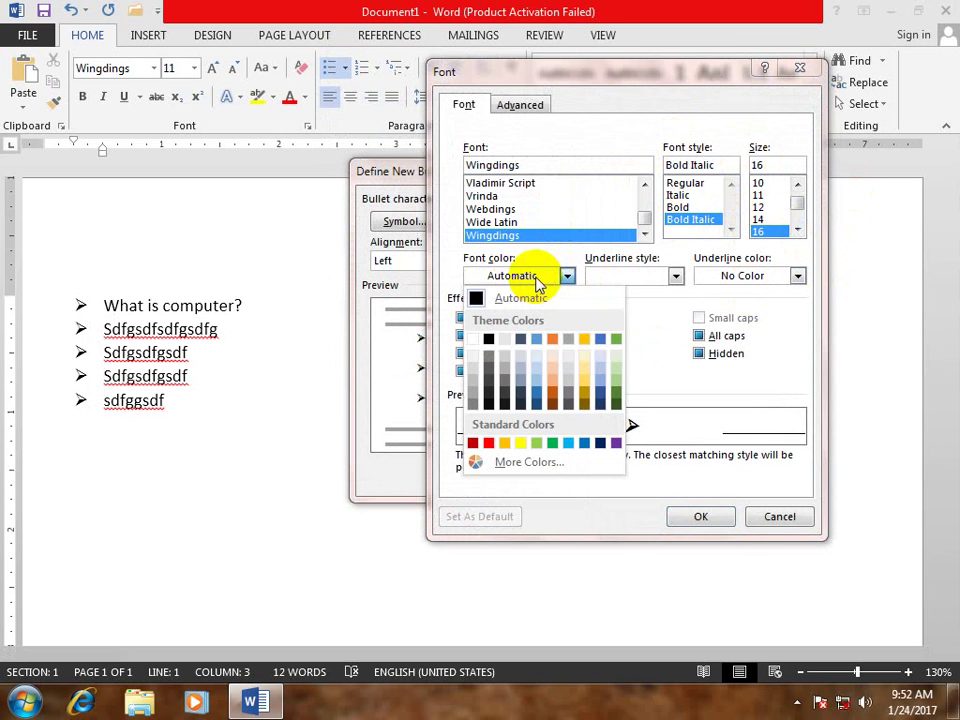
pyautogui.click(488, 443)
pyautogui.click(700, 516)
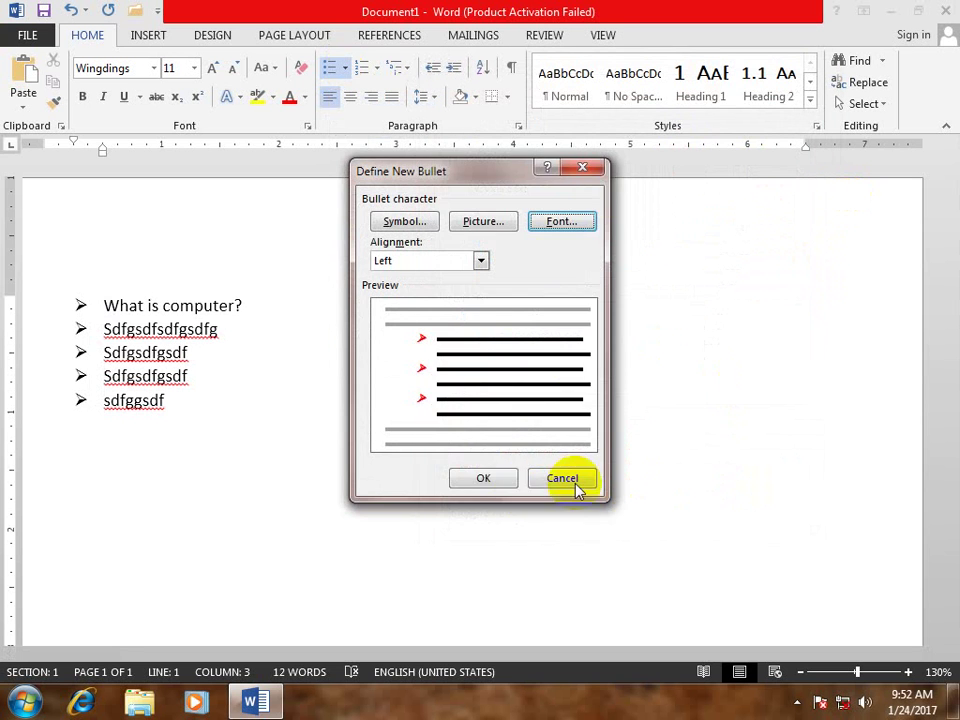
pyautogui.click(484, 479)
pyautogui.click(81, 304)
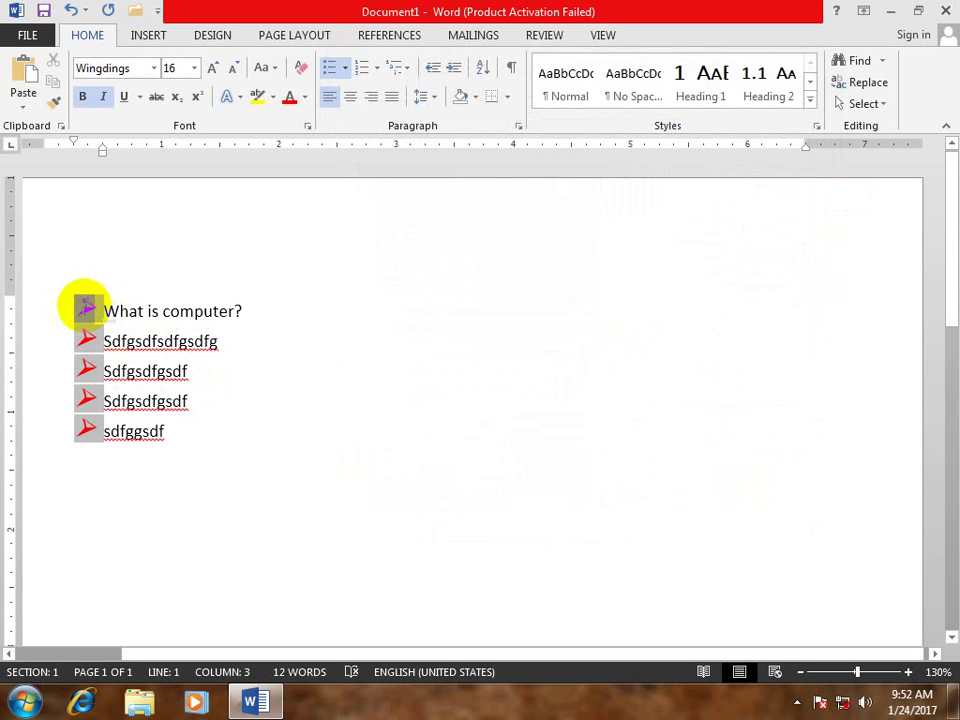
pyautogui.click(344, 68)
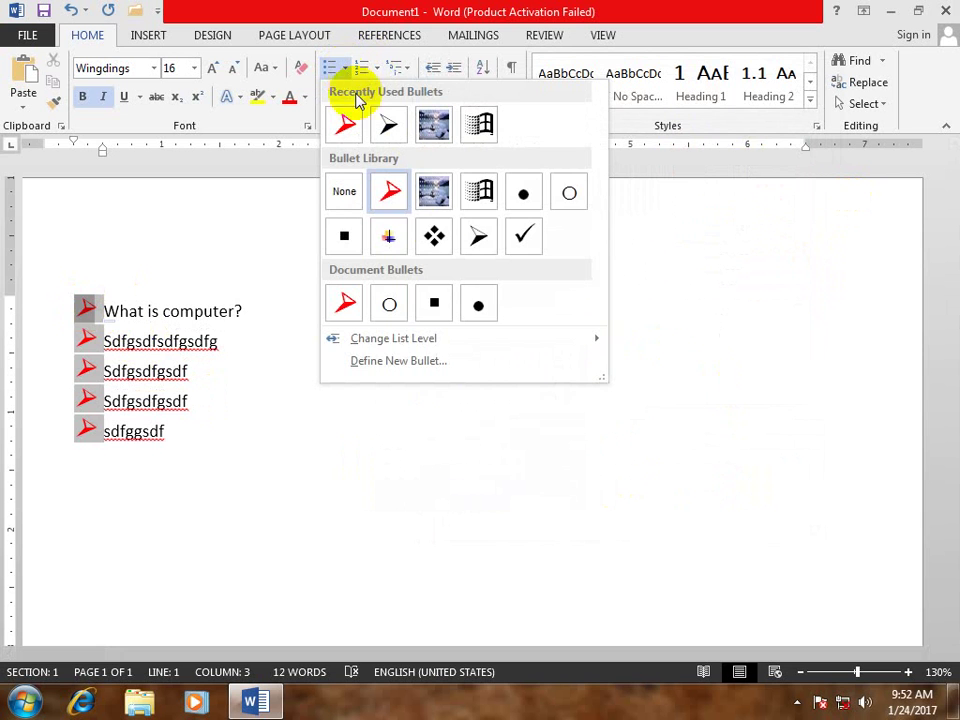
pyautogui.click(420, 362)
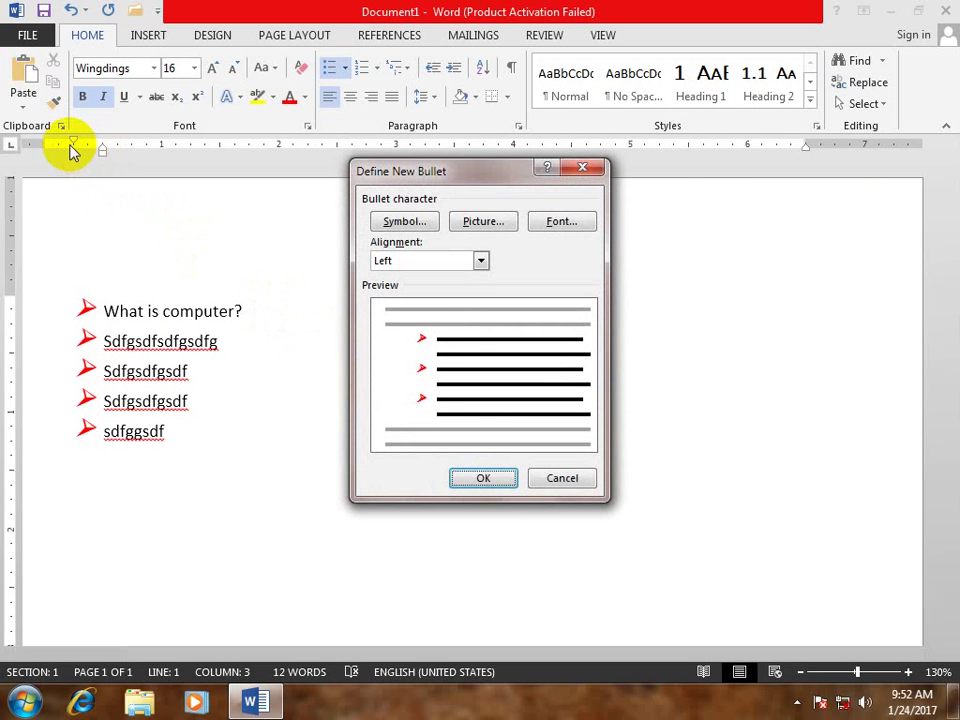
pyautogui.click(480, 260)
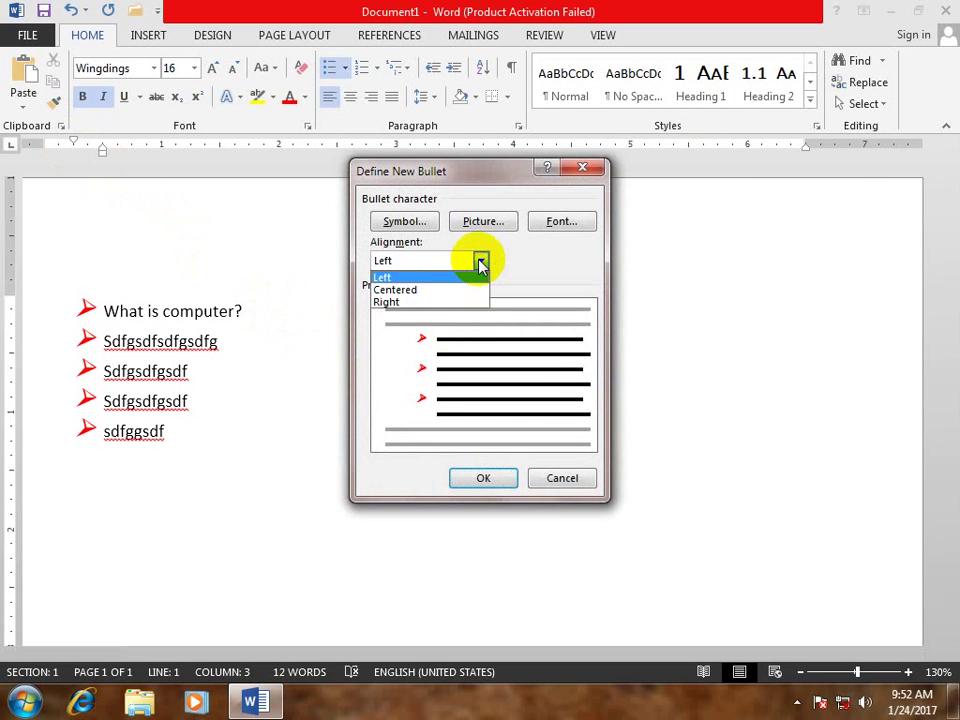
pyautogui.click(430, 289)
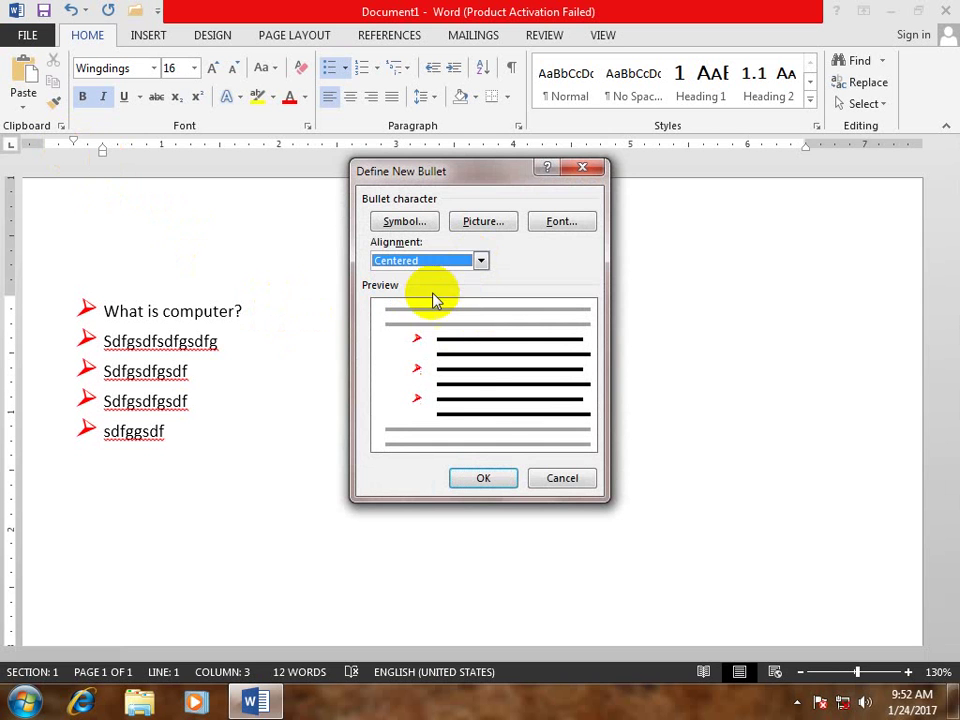
pyautogui.click(483, 478)
pyautogui.click(77, 306)
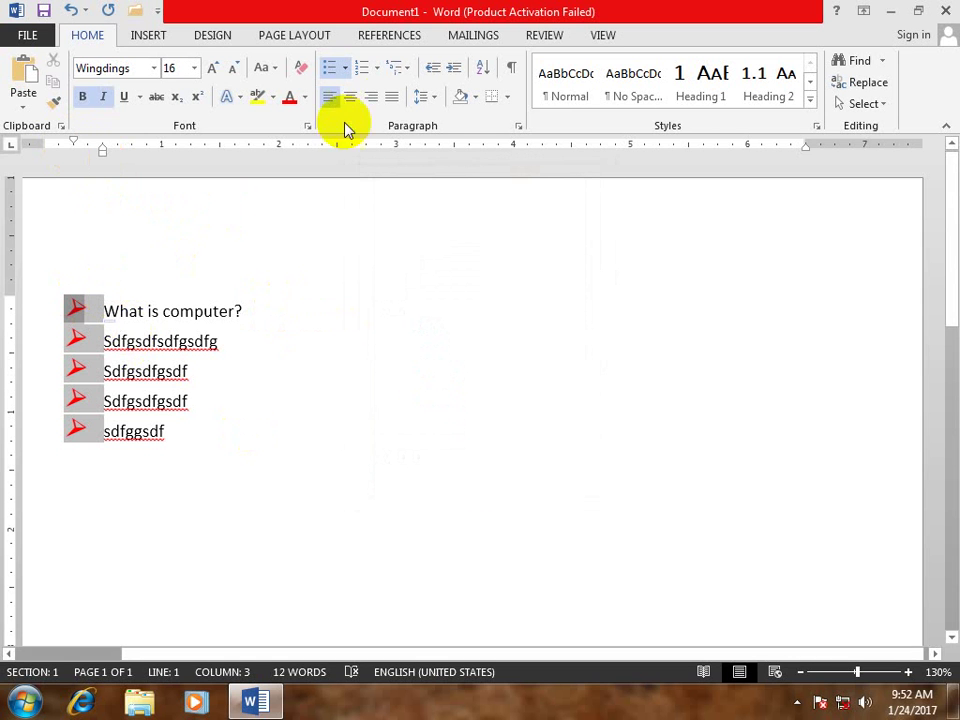
pyautogui.click(346, 67)
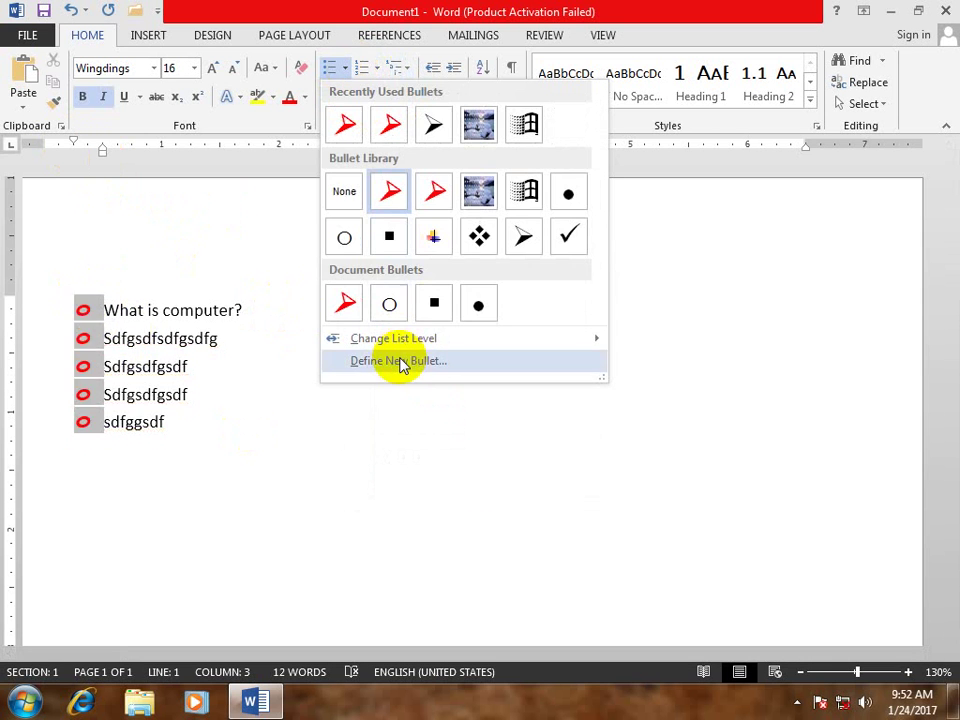
pyautogui.click(399, 362)
pyautogui.click(430, 262)
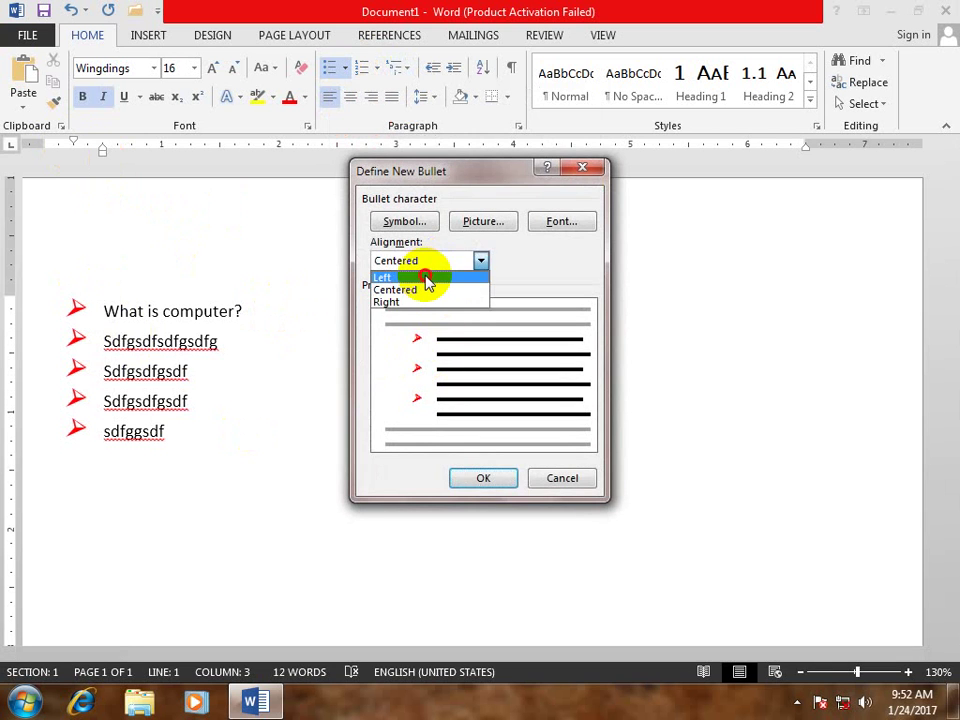
pyautogui.click(428, 277)
pyautogui.click(466, 472)
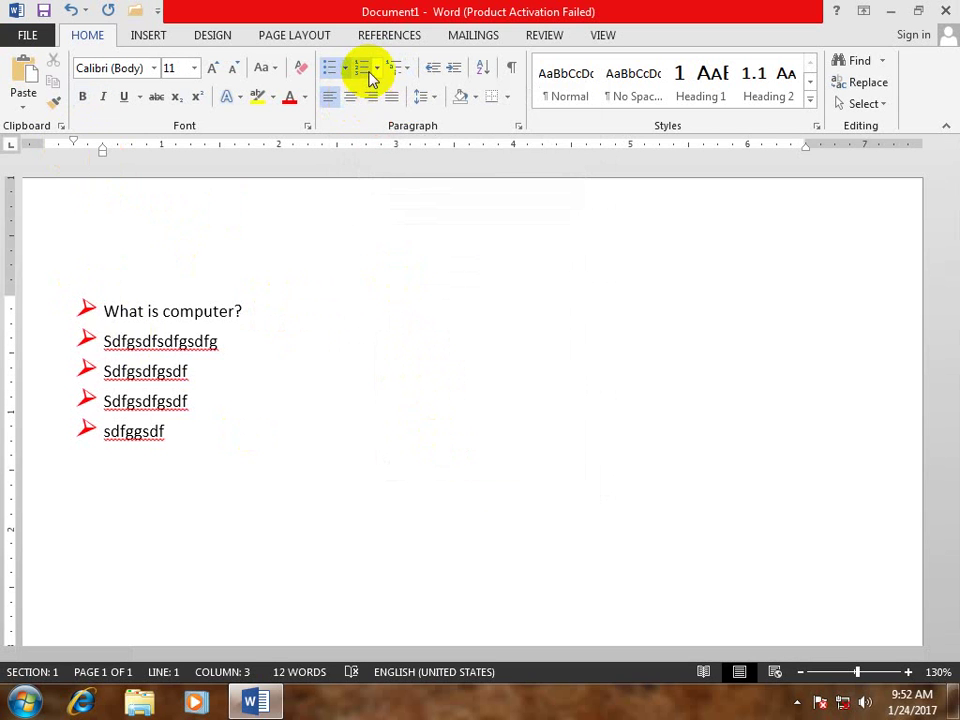
# Number the list 1. to 5. from the Numbering Library.
pyautogui.click(376, 70)
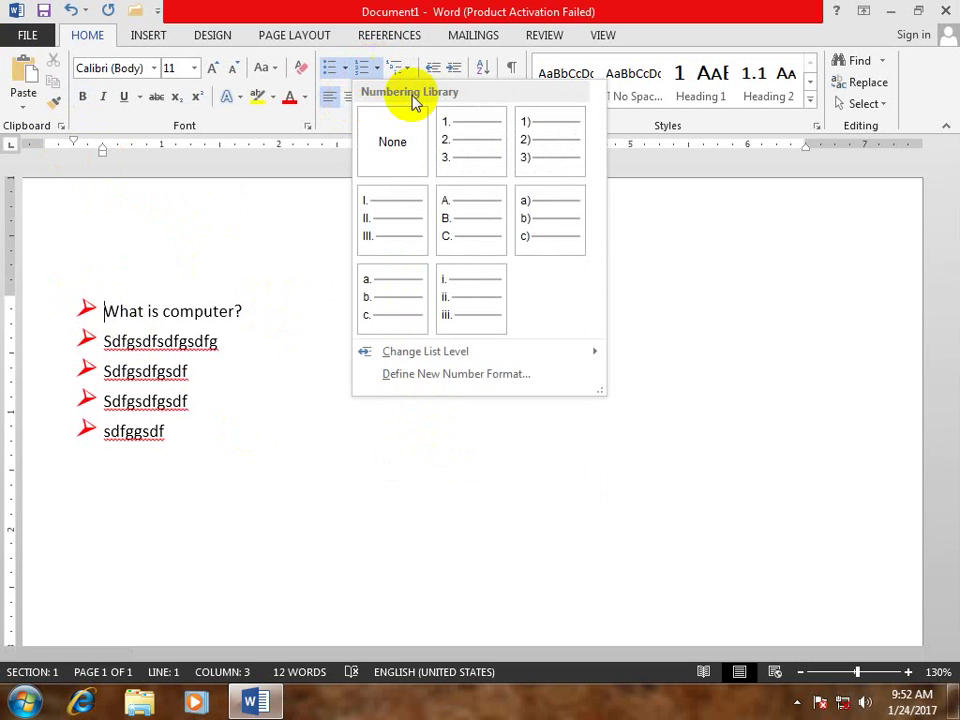
pyautogui.click(467, 156)
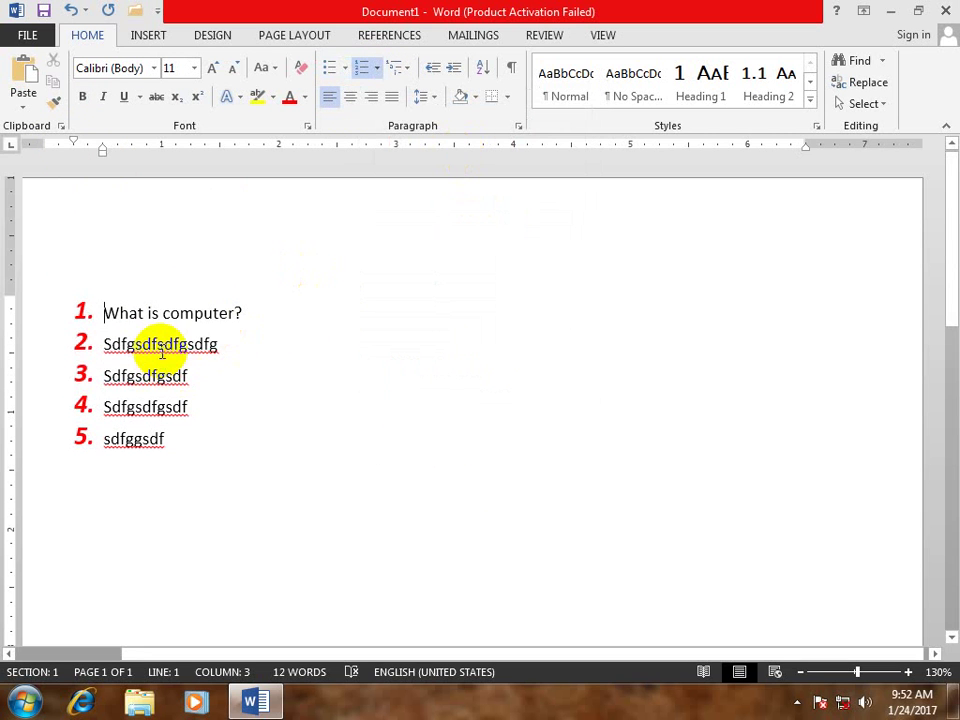
pyautogui.click(164, 344)
# Define a new number format using the 1st, 2nd, 3rd style.
pyautogui.click(376, 68)
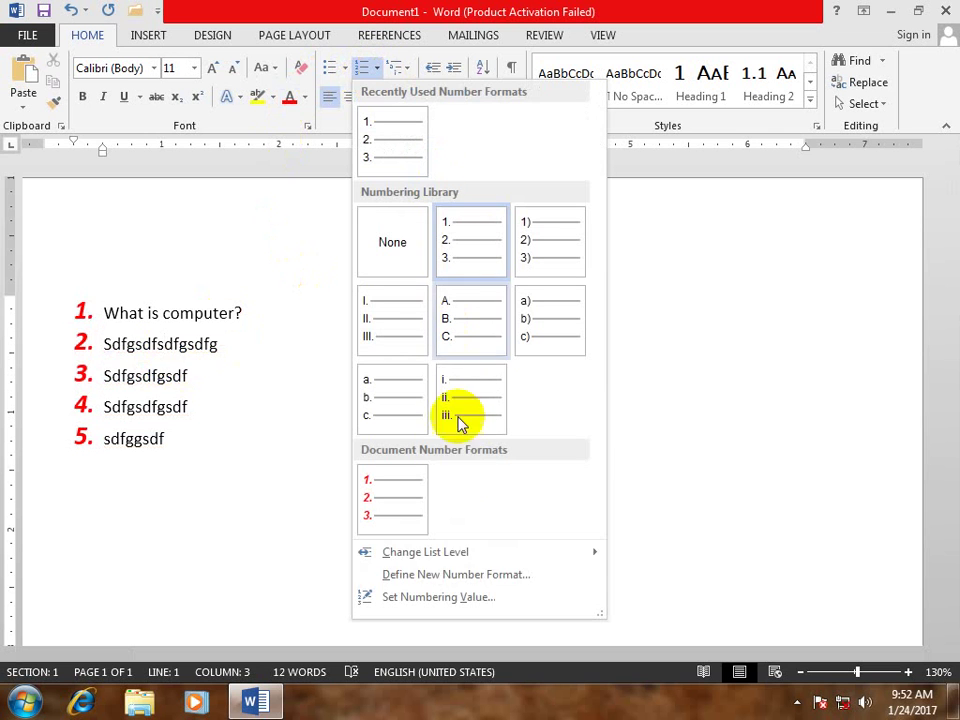
pyautogui.moveTo(589, 548)
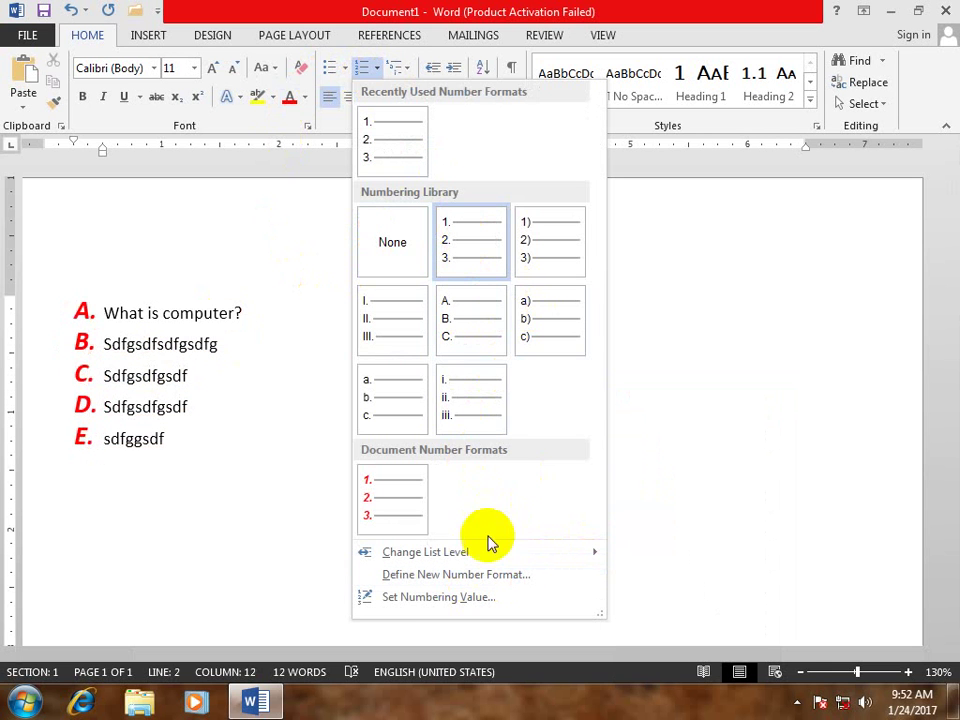
pyautogui.click(470, 578)
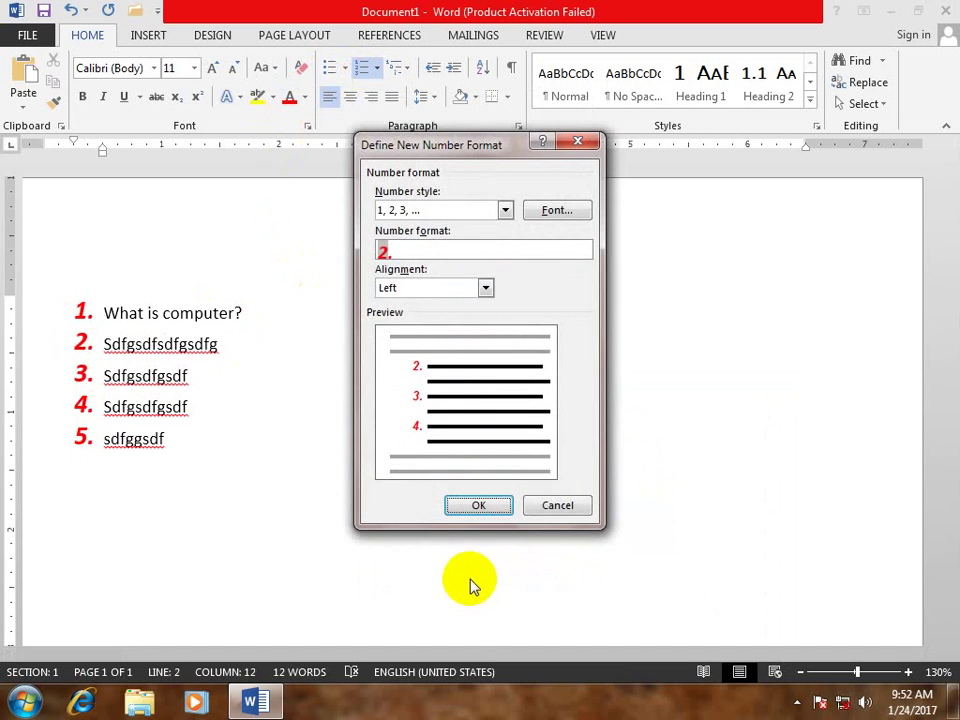
pyautogui.click(505, 212)
pyautogui.click(453, 301)
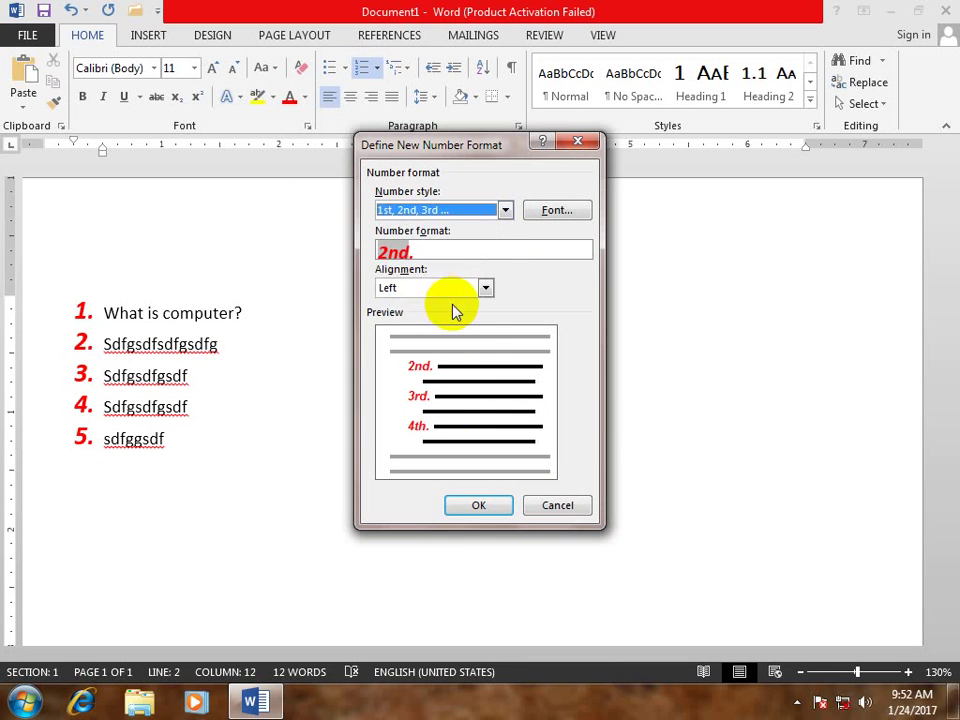
pyautogui.click(478, 506)
pyautogui.click(88, 310)
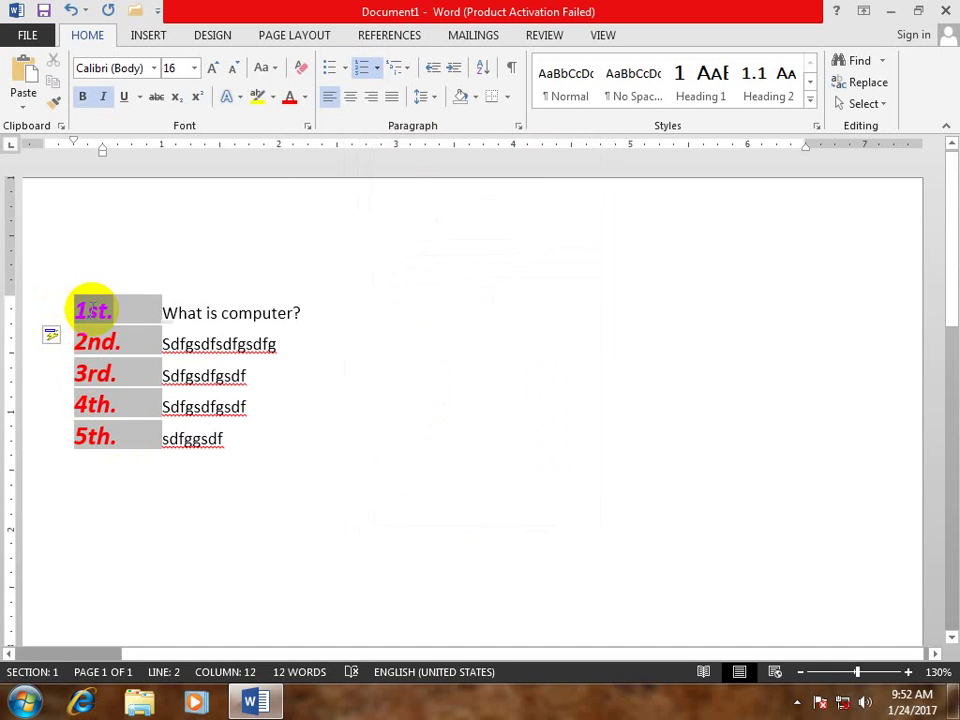
# Switch the list back to 1. 2. 3. numbering.
pyautogui.click(375, 68)
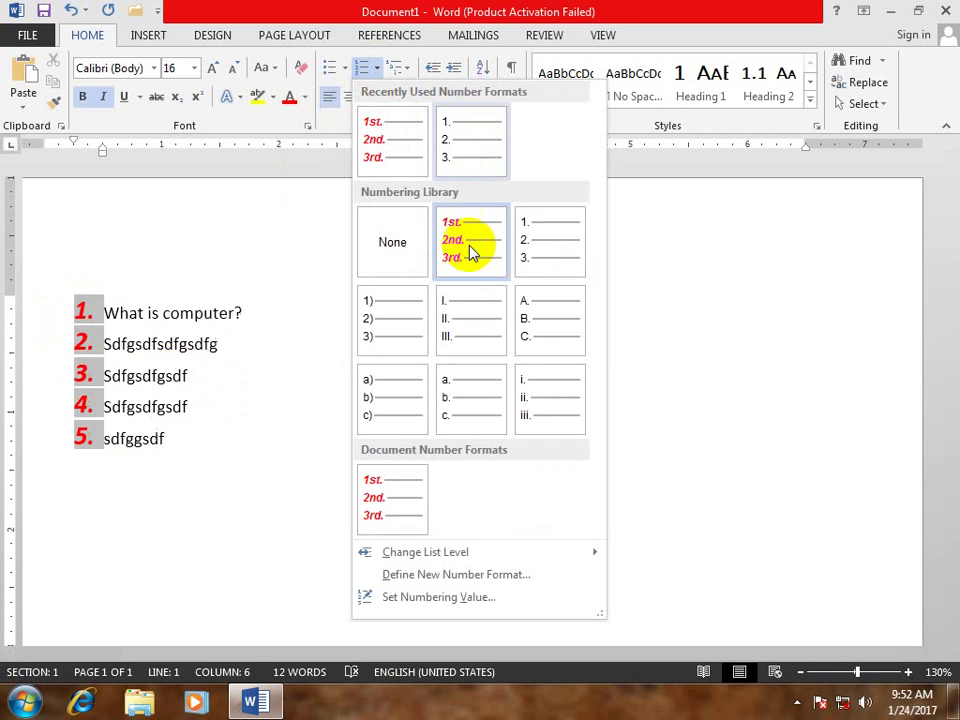
pyautogui.click(530, 250)
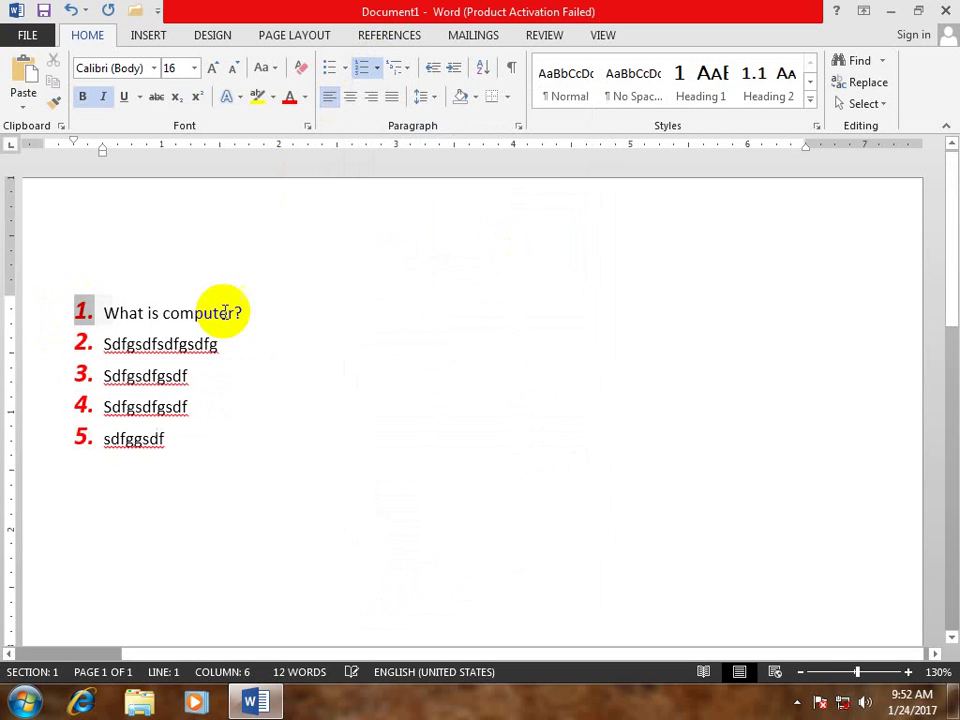
pyautogui.click(376, 68)
# Define a 1, 2, 3 number format prefixed with Q so items read Q 1. to Q 5.
pyautogui.click(432, 576)
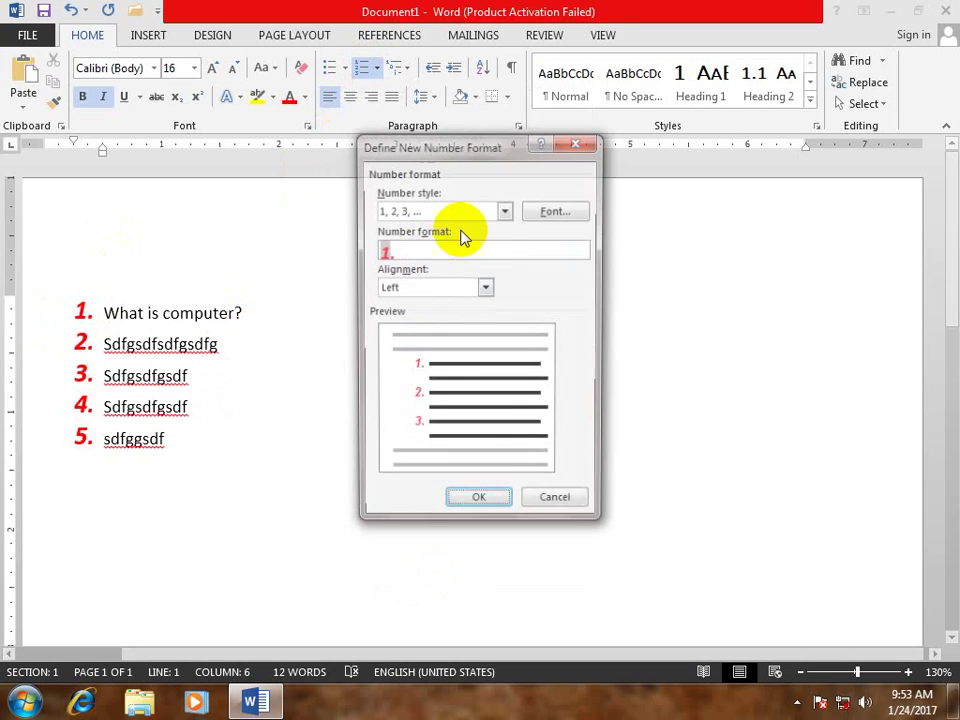
pyautogui.click(504, 212)
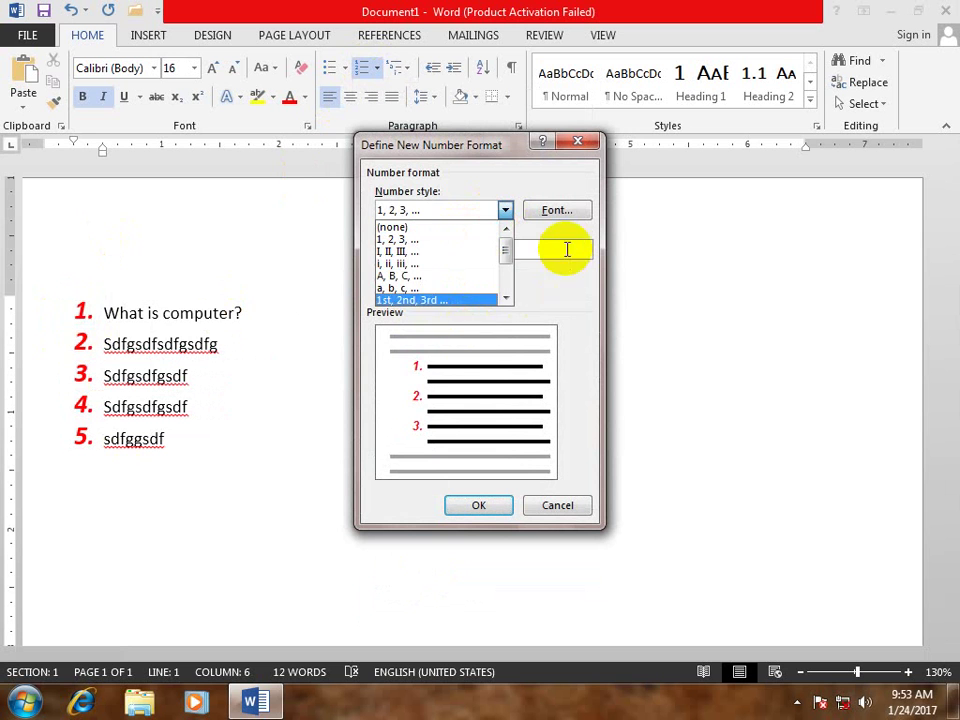
pyautogui.click(483, 290)
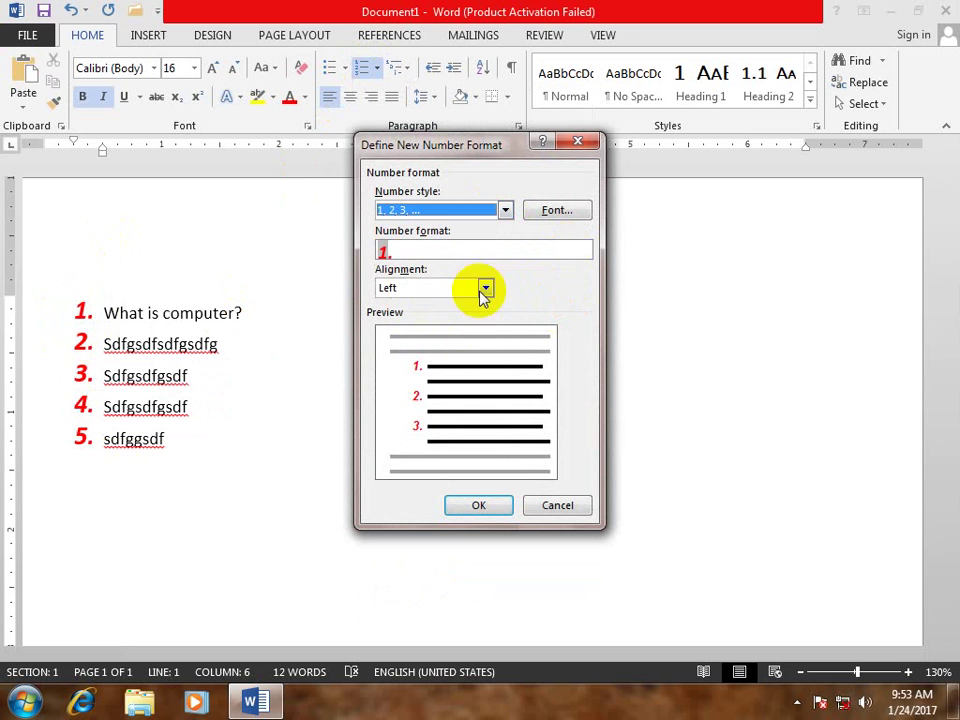
pyautogui.click(382, 250)
pyautogui.write('Q')
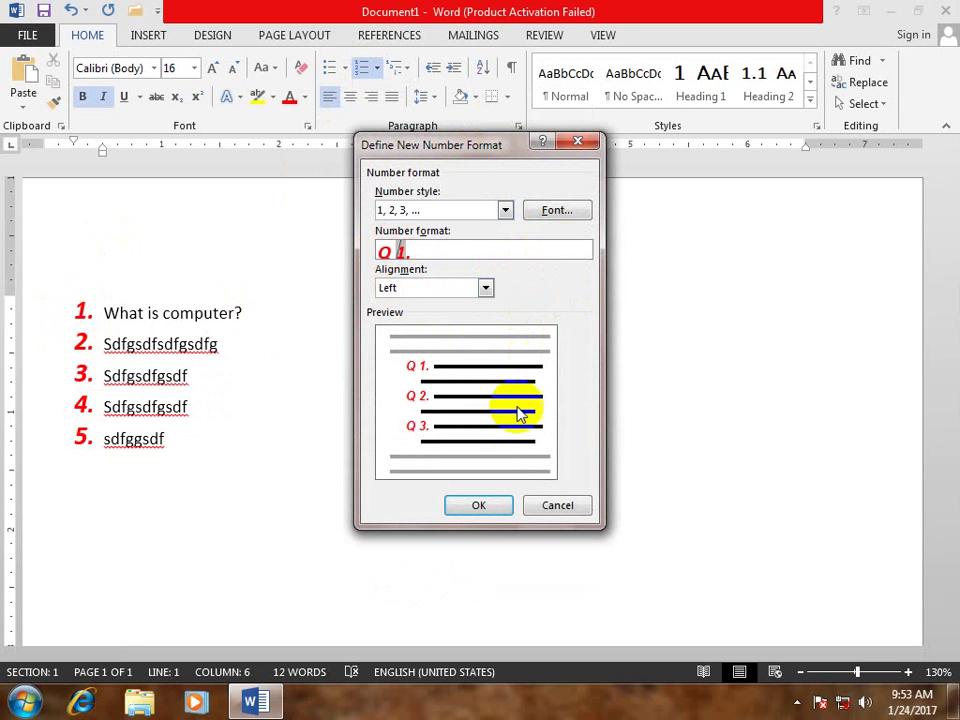
pyautogui.click(482, 505)
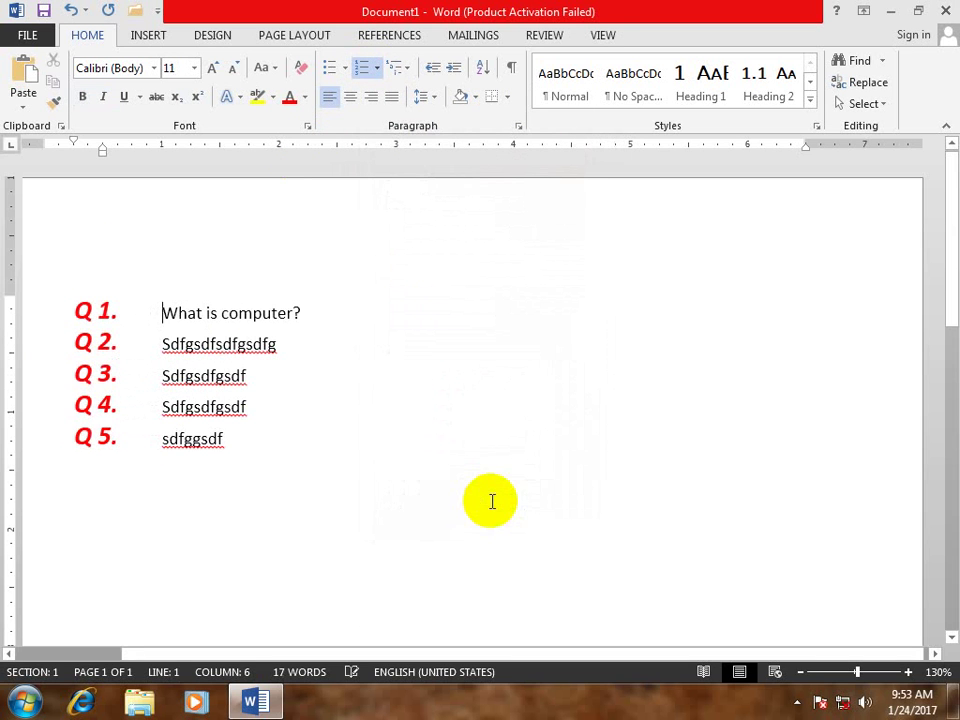
# Colour the Q list numbers green through a new number format's font settings.
pyautogui.click(377, 67)
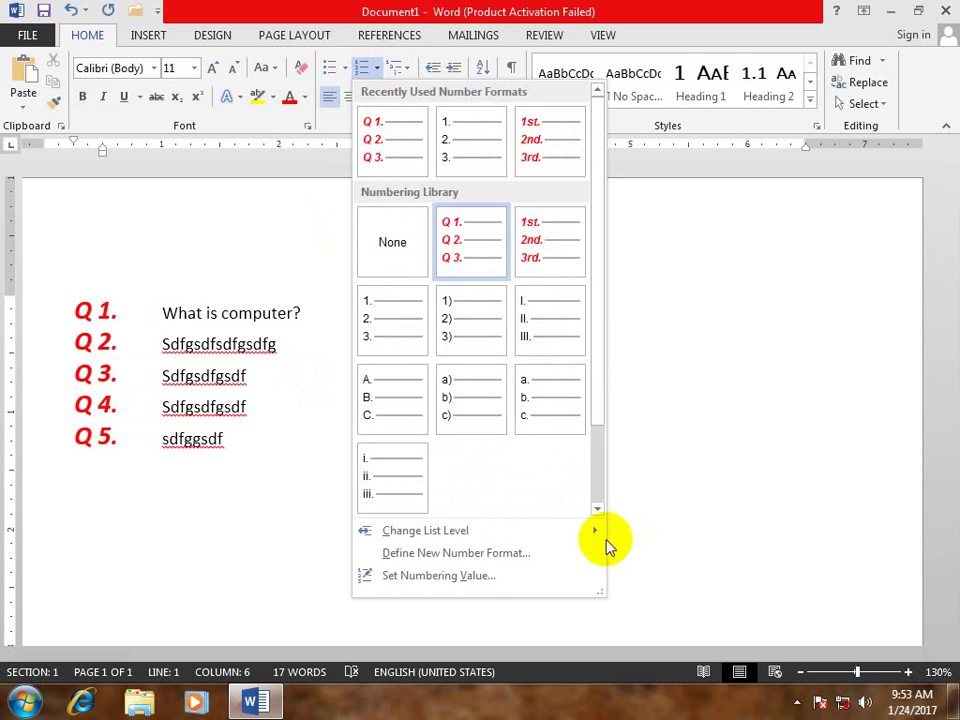
pyautogui.click(450, 552)
pyautogui.click(560, 212)
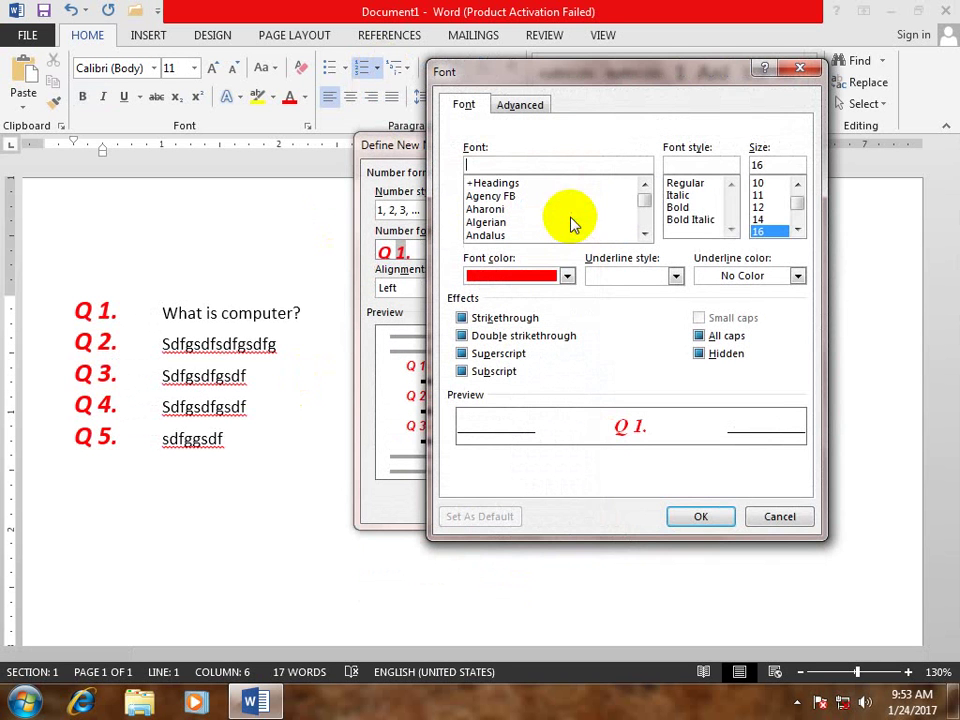
pyautogui.click(566, 276)
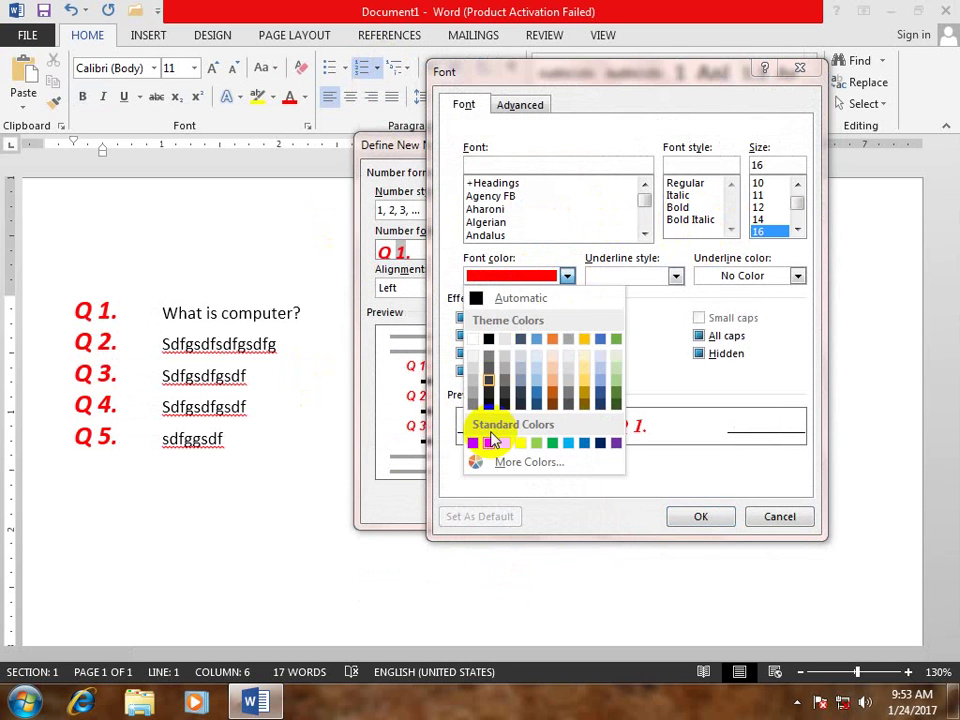
pyautogui.click(558, 443)
pyautogui.click(700, 516)
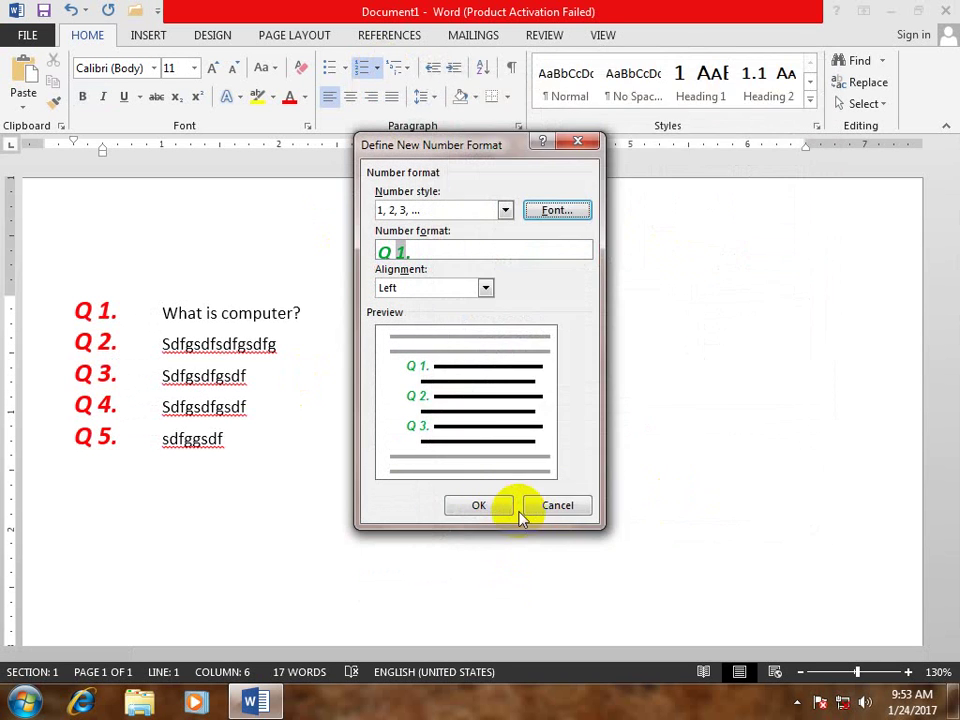
pyautogui.click(466, 505)
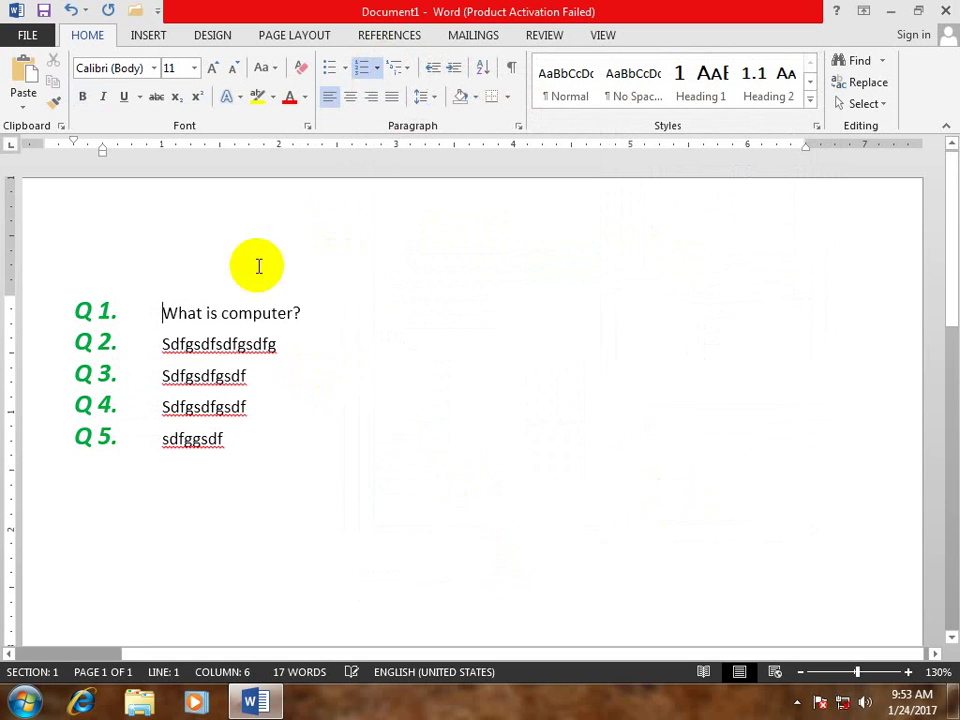
# Set the Q number format's alignment to Centered.
pyautogui.click(377, 67)
pyautogui.click(446, 552)
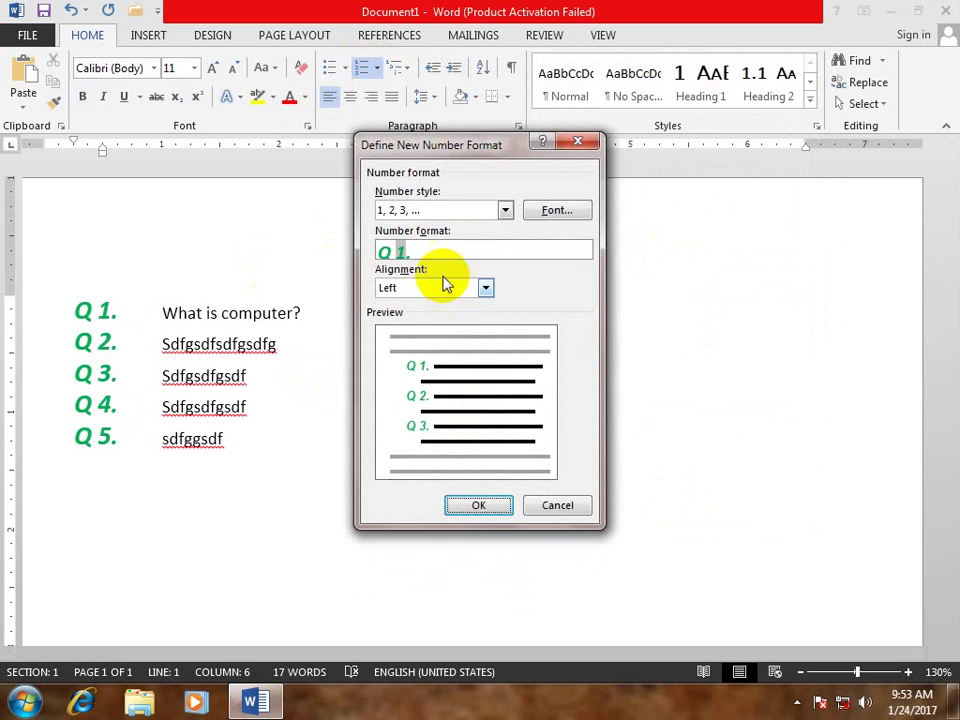
pyautogui.click(484, 289)
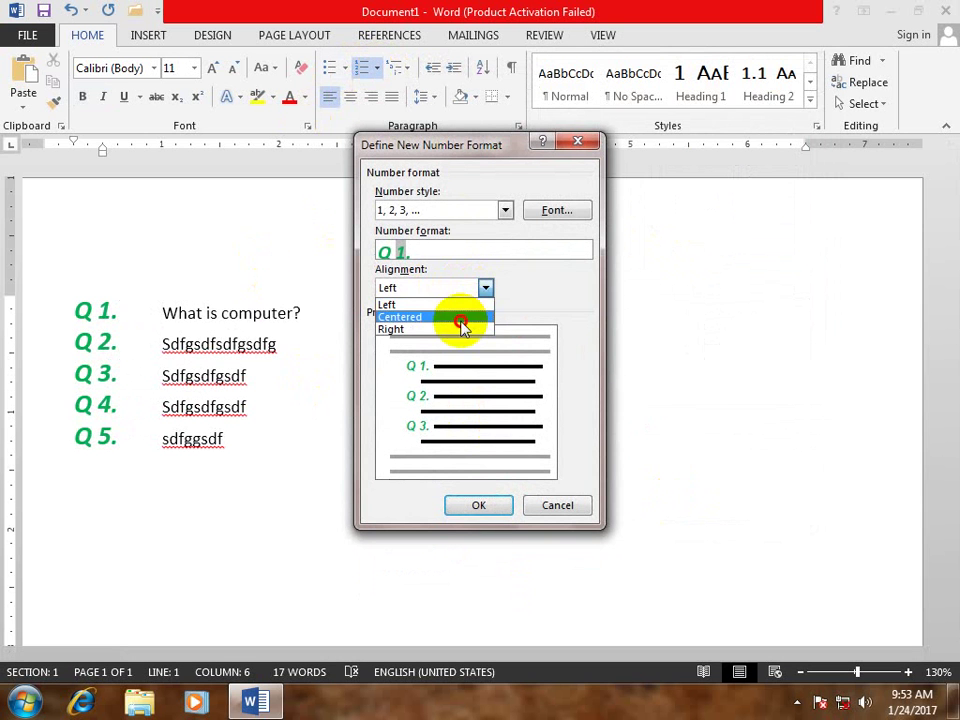
pyautogui.click(458, 317)
pyautogui.click(475, 506)
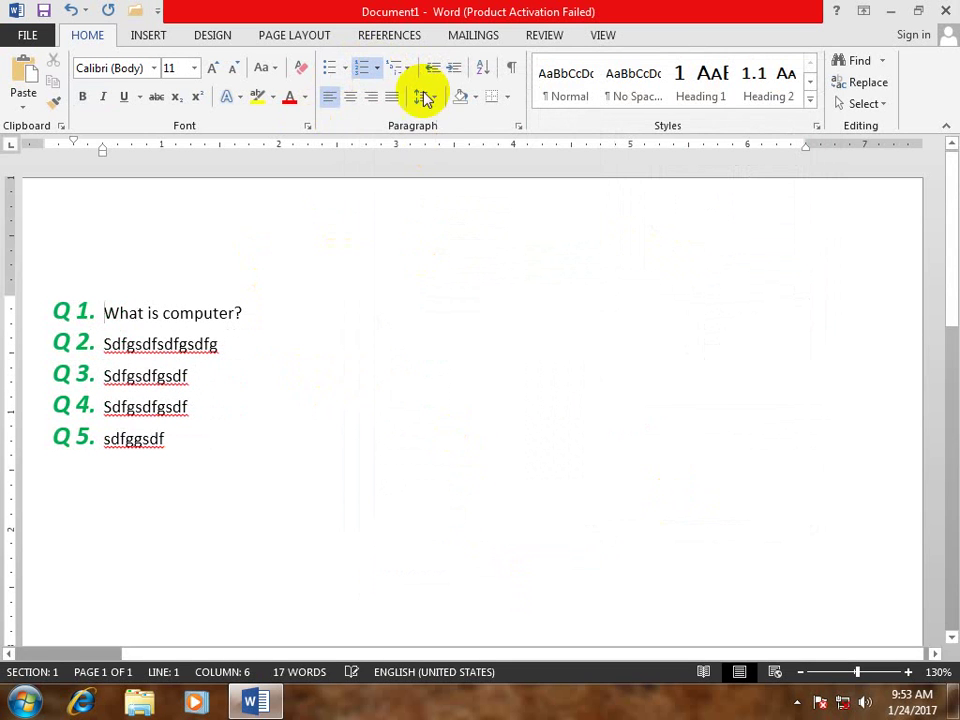
pyautogui.click(377, 67)
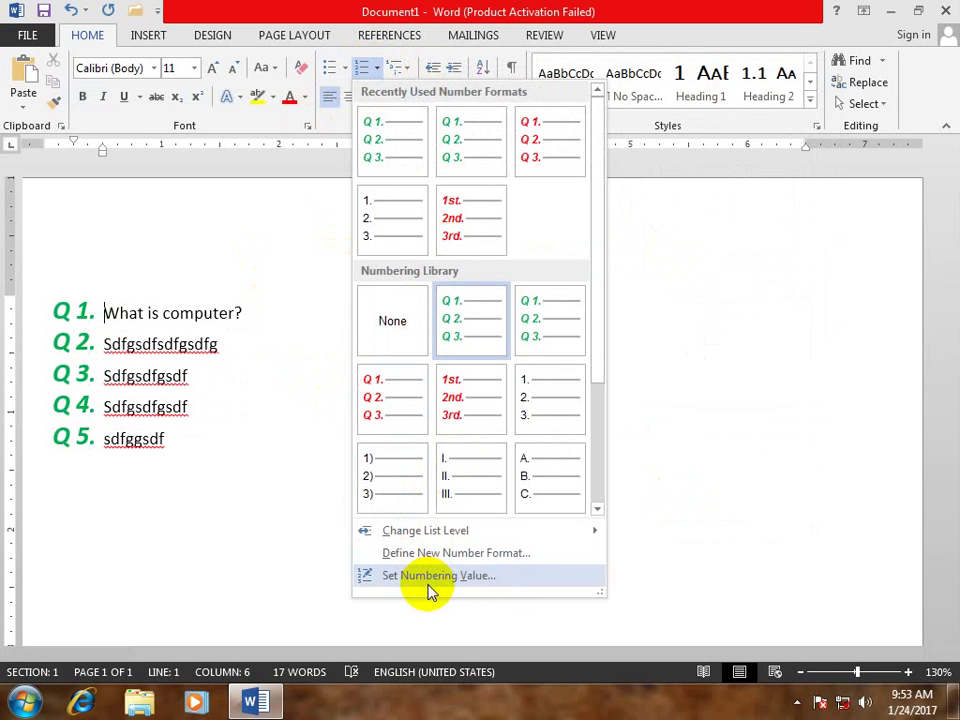
# Select and delete the five Q 1.–Q 5. lines.
pyautogui.click(249, 557)
pyautogui.moveTo(249, 557); pyautogui.dragTo(3, 193)
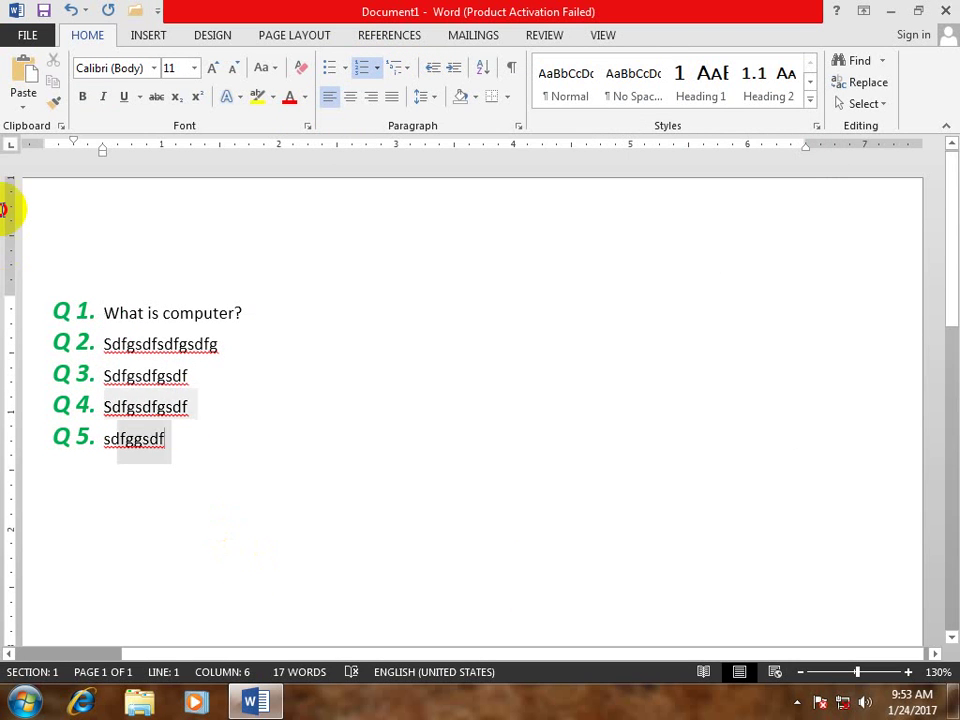
pyautogui.press('Delete')
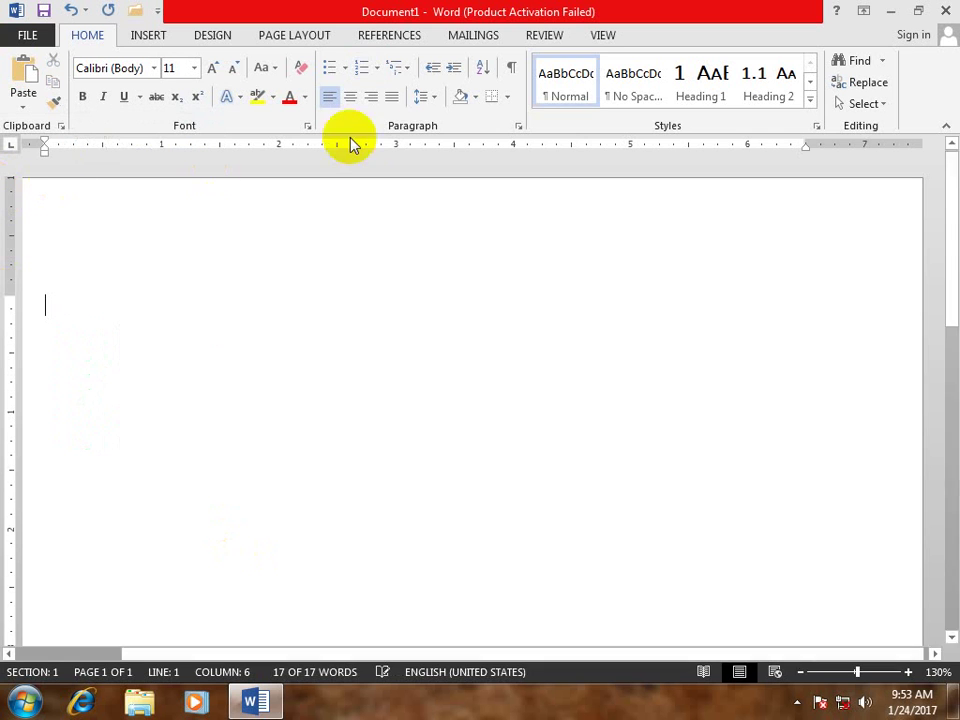
# Start a plain 1. 2. 3. numbered list and type 'what is Computer?'.
pyautogui.click(376, 74)
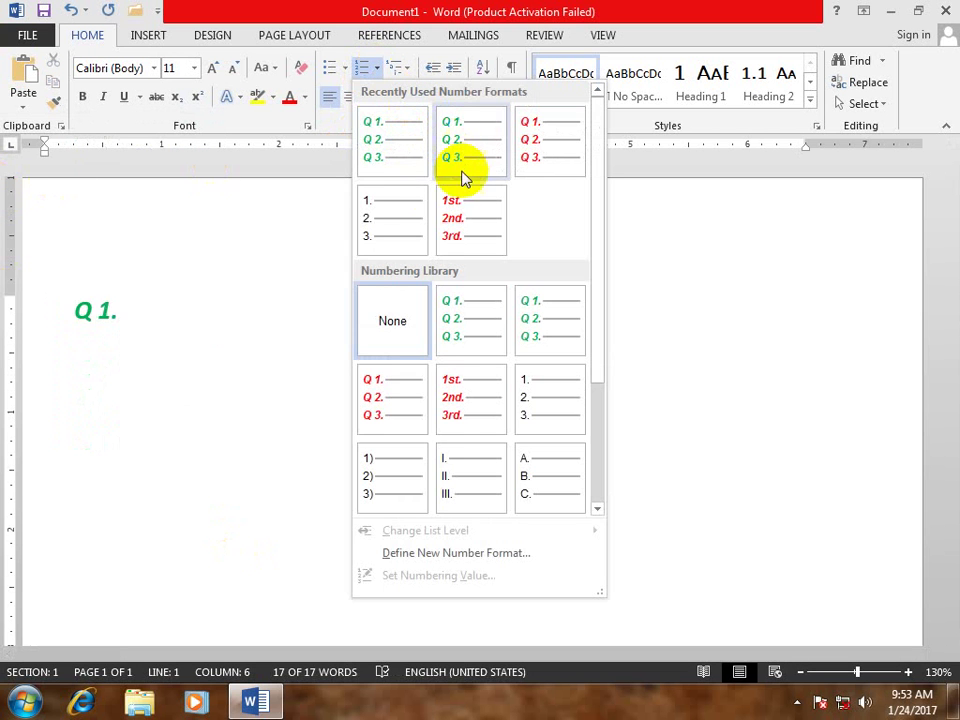
pyautogui.click(362, 215)
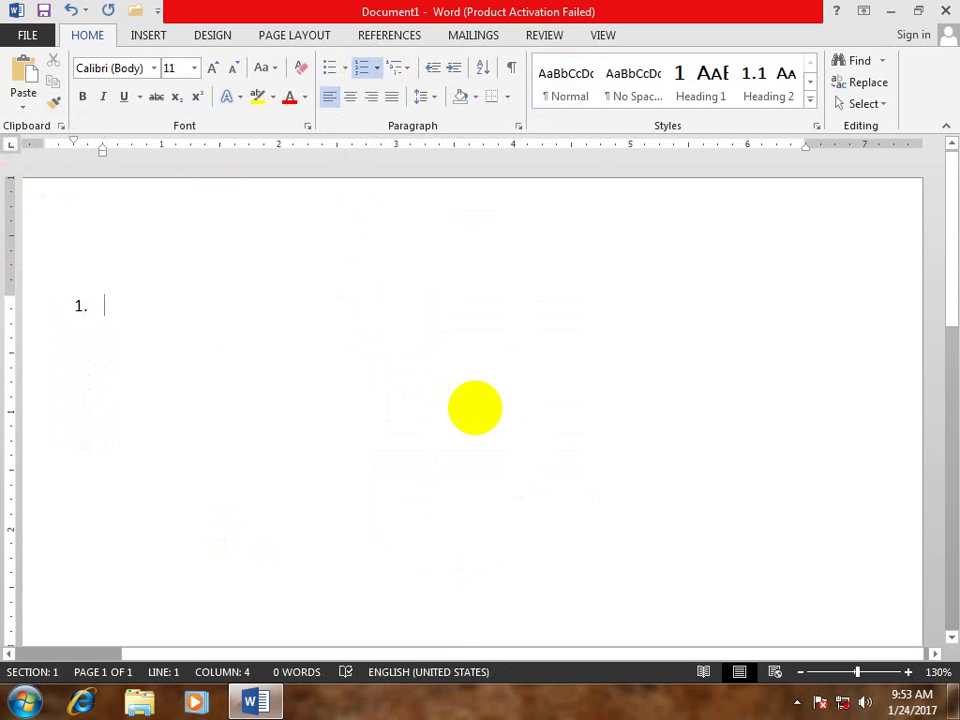
pyautogui.write('what is Computer?')
pyautogui.write('What is hardware?')
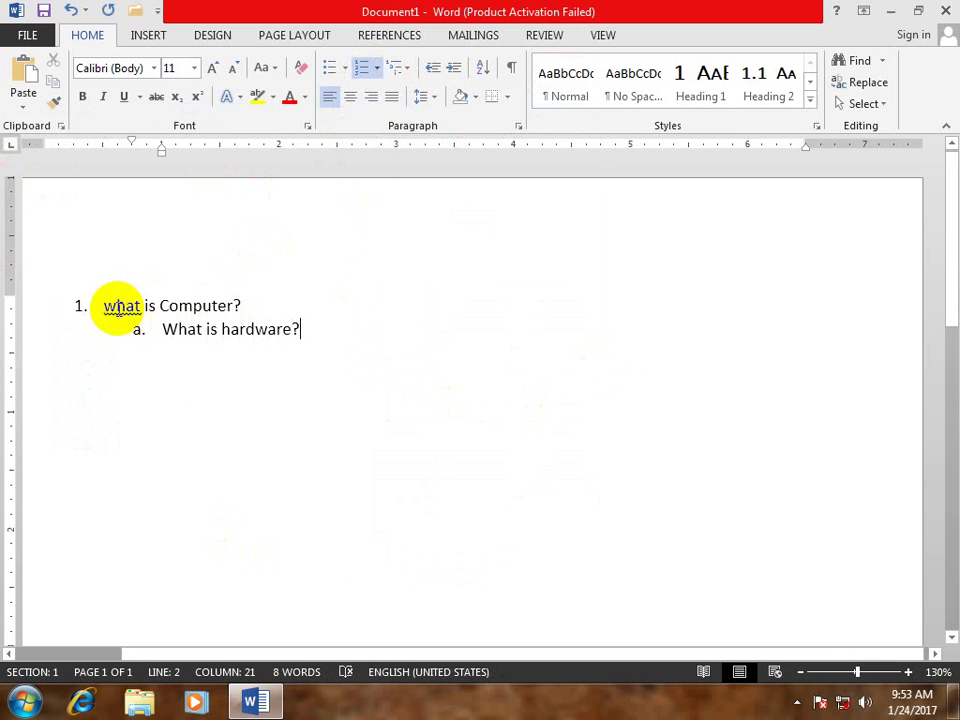
pyautogui.click(159, 306)
pyautogui.click(117, 306)
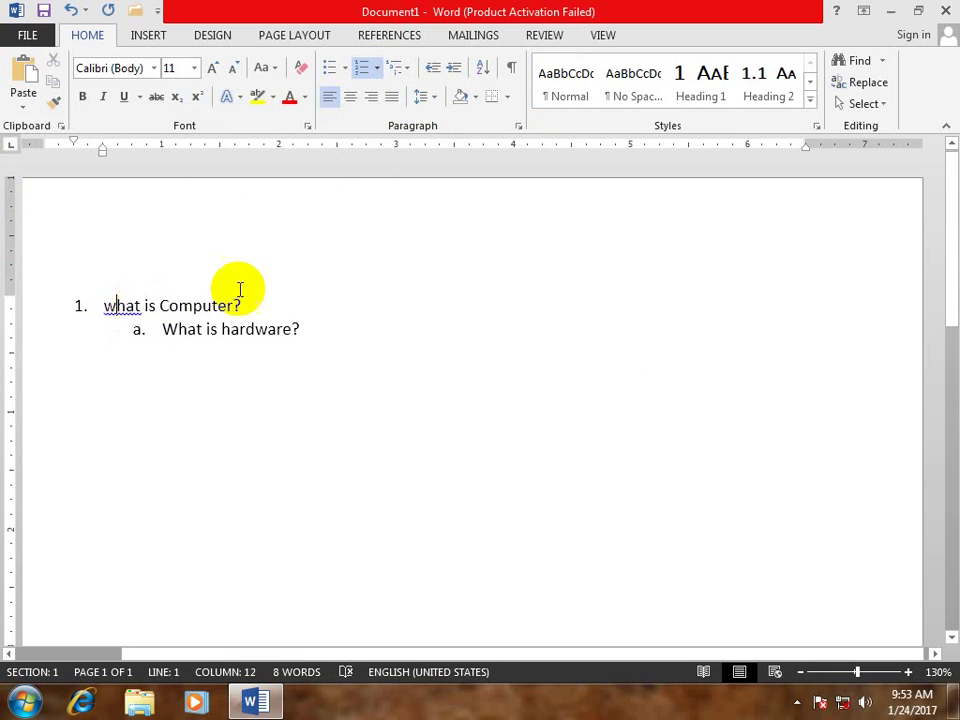
pyautogui.click(379, 68)
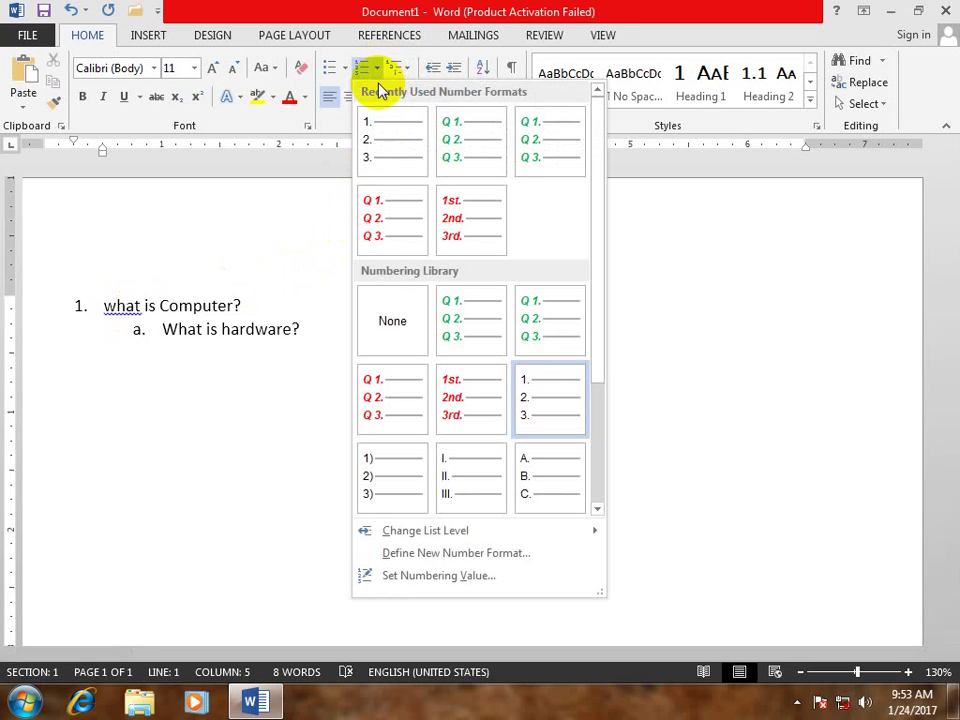
pyautogui.click(430, 588)
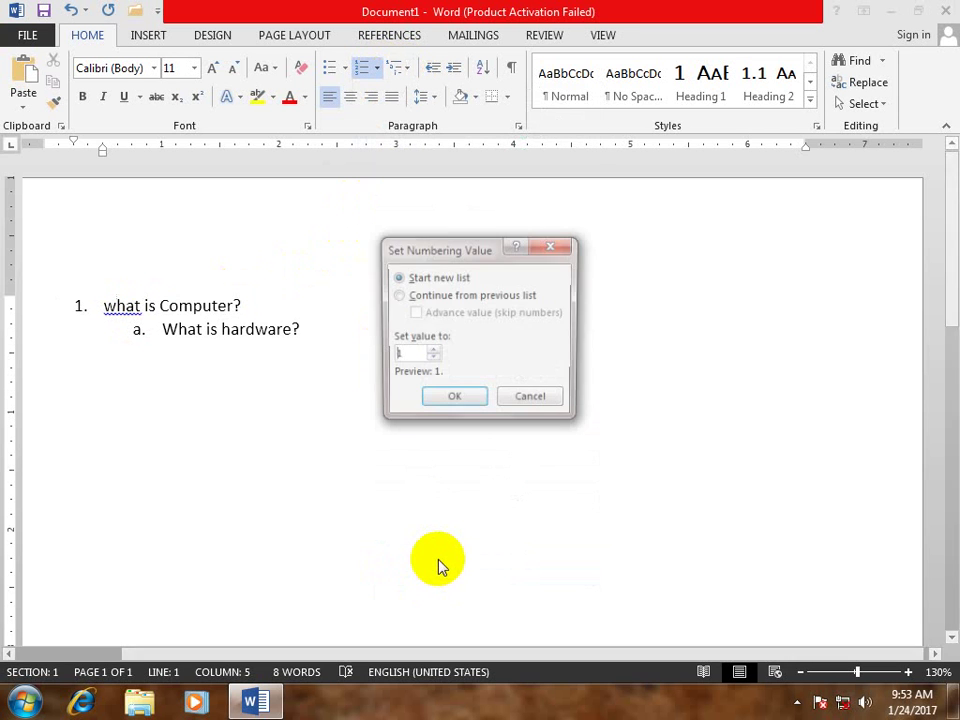
pyautogui.click(436, 352)
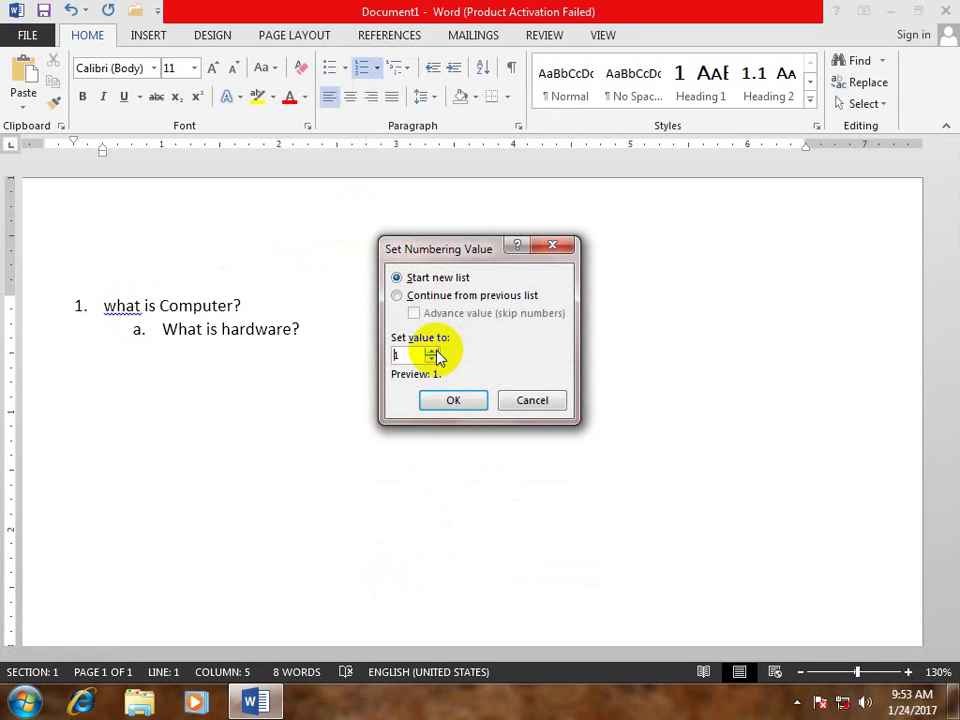
pyautogui.write('5')
pyautogui.click(452, 402)
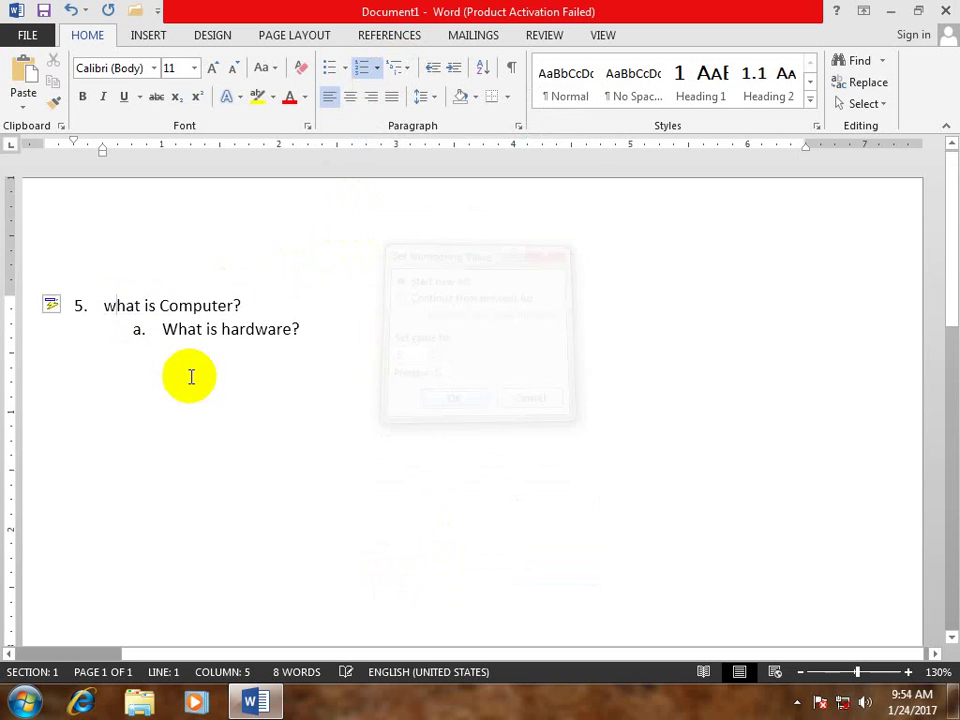
pyautogui.click(379, 70)
pyautogui.click(420, 574)
pyautogui.write('1')
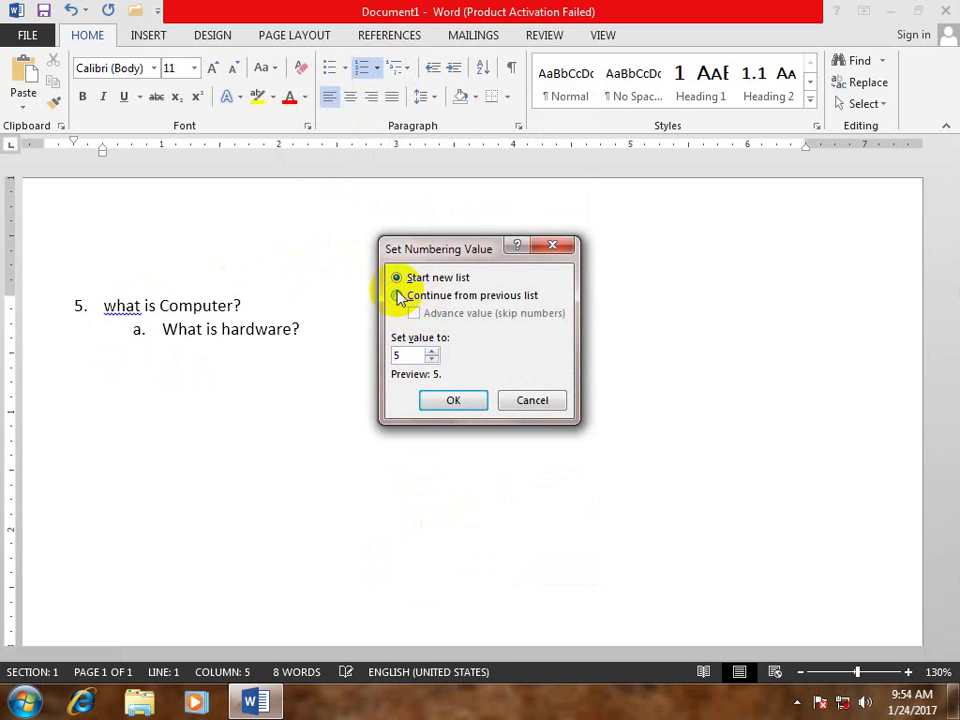
pyautogui.click(441, 398)
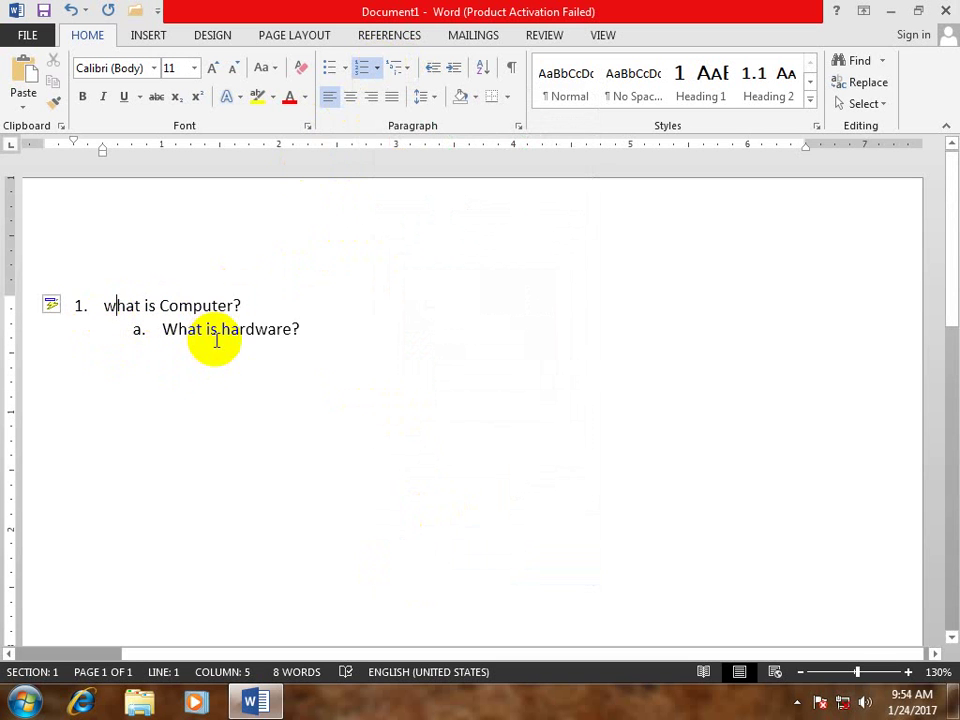
pyautogui.click(187, 330)
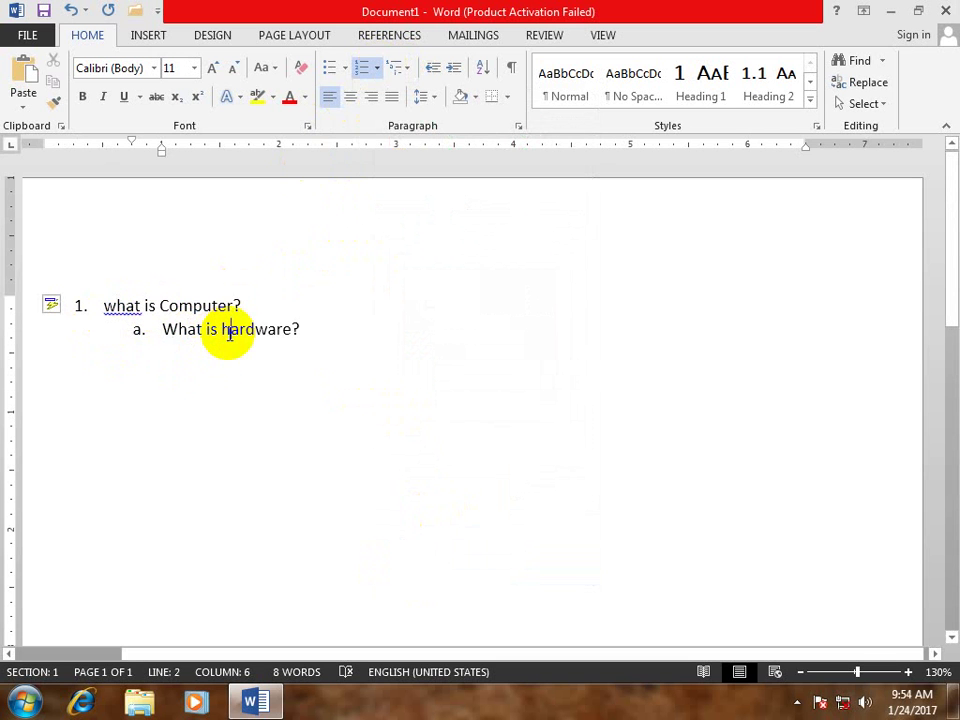
pyautogui.click(229, 333)
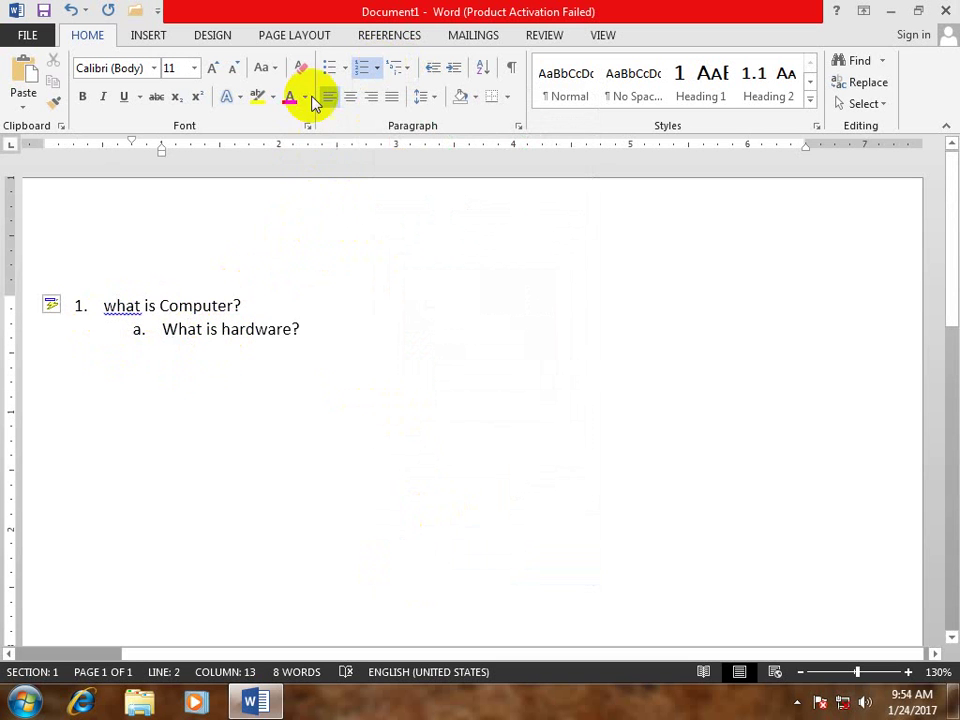
# Continue the sub-item from the previous list advanced to value 5 (e), then delete all text.
pyautogui.click(378, 68)
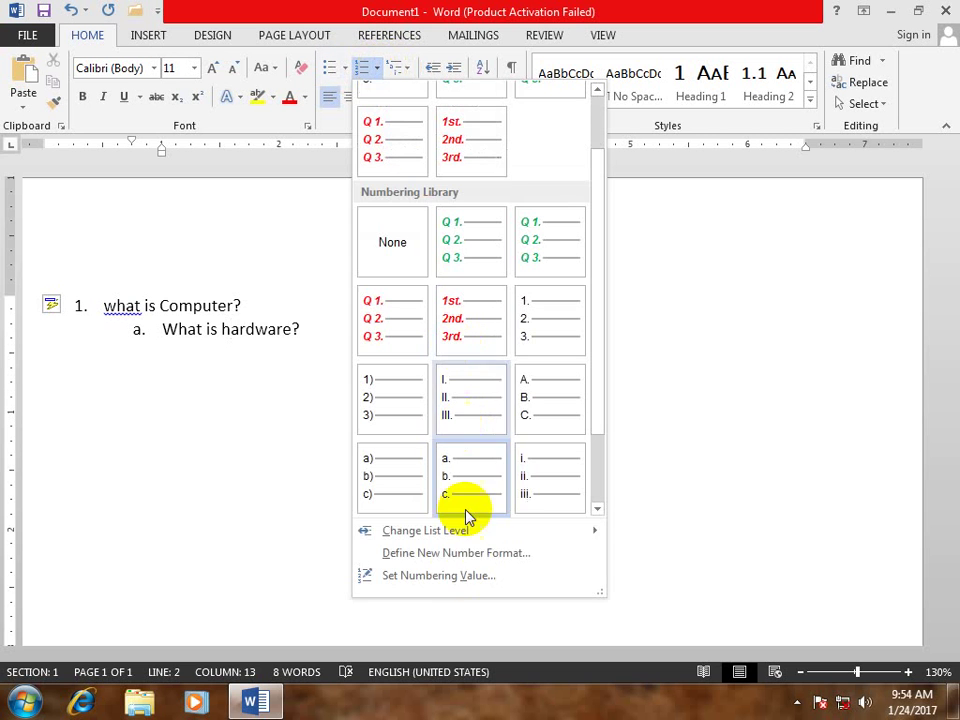
pyautogui.click(456, 573)
pyautogui.click(397, 296)
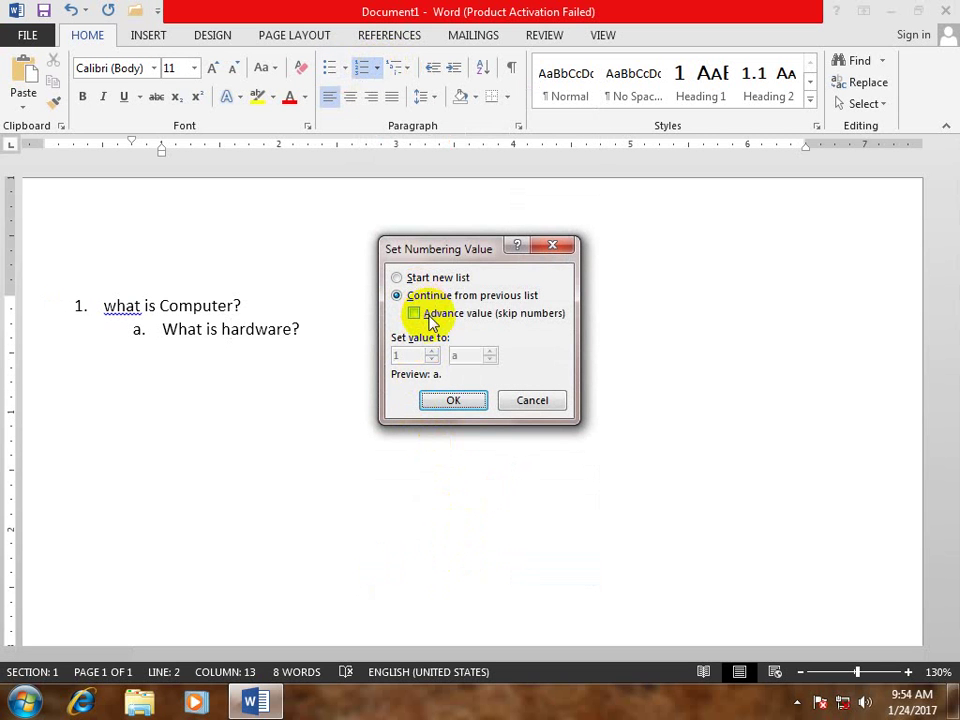
pyautogui.click(428, 316)
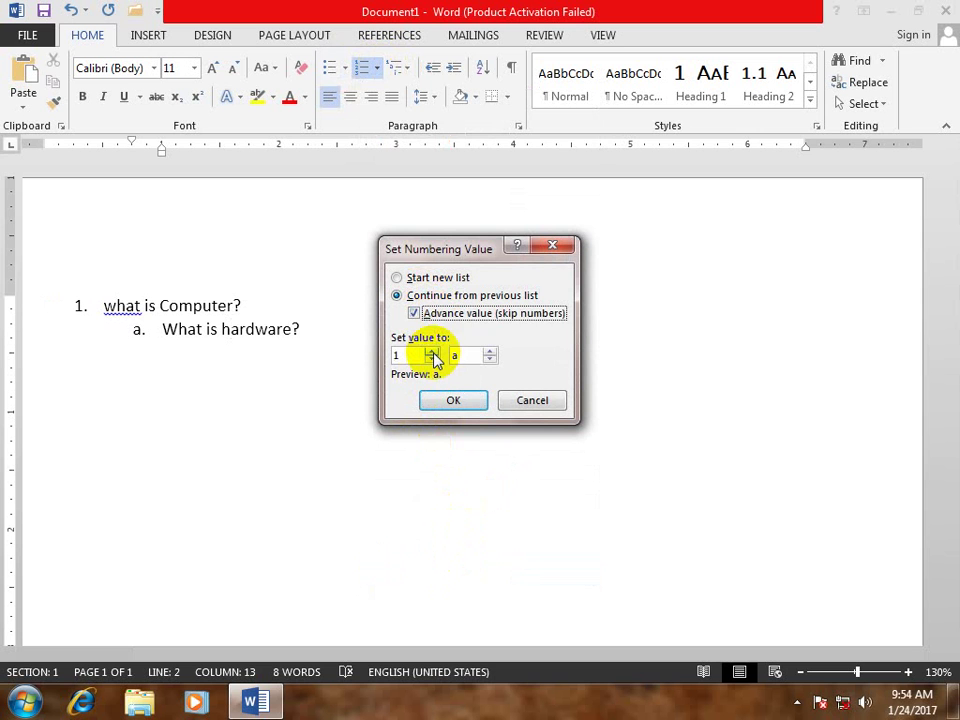
pyautogui.click(431, 352)
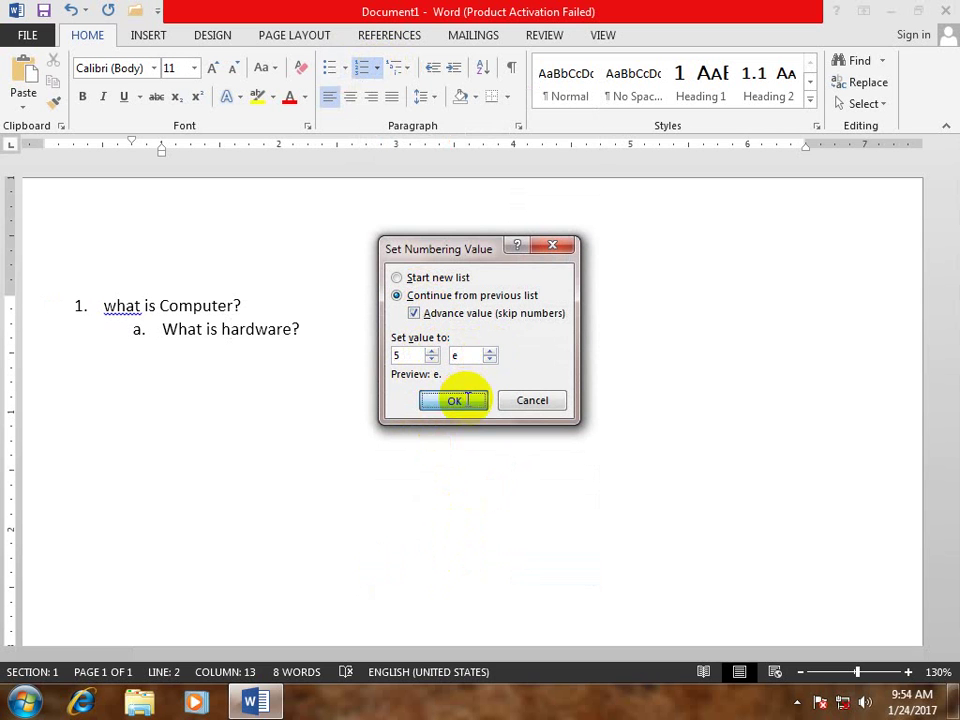
pyautogui.click(455, 400)
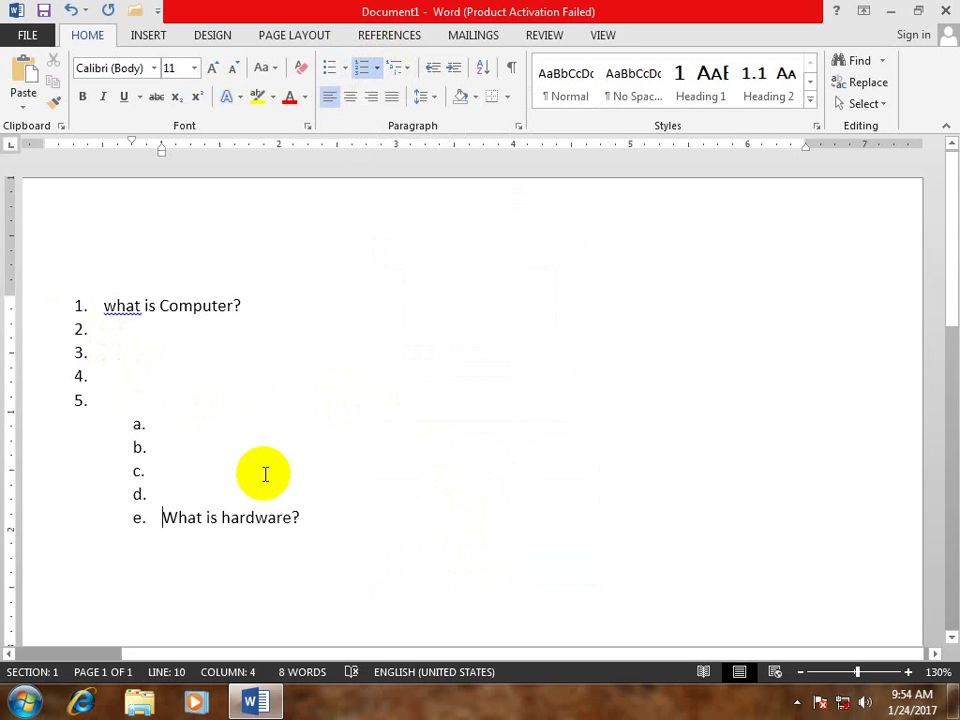
pyautogui.hotkey('ctrl', 'a')
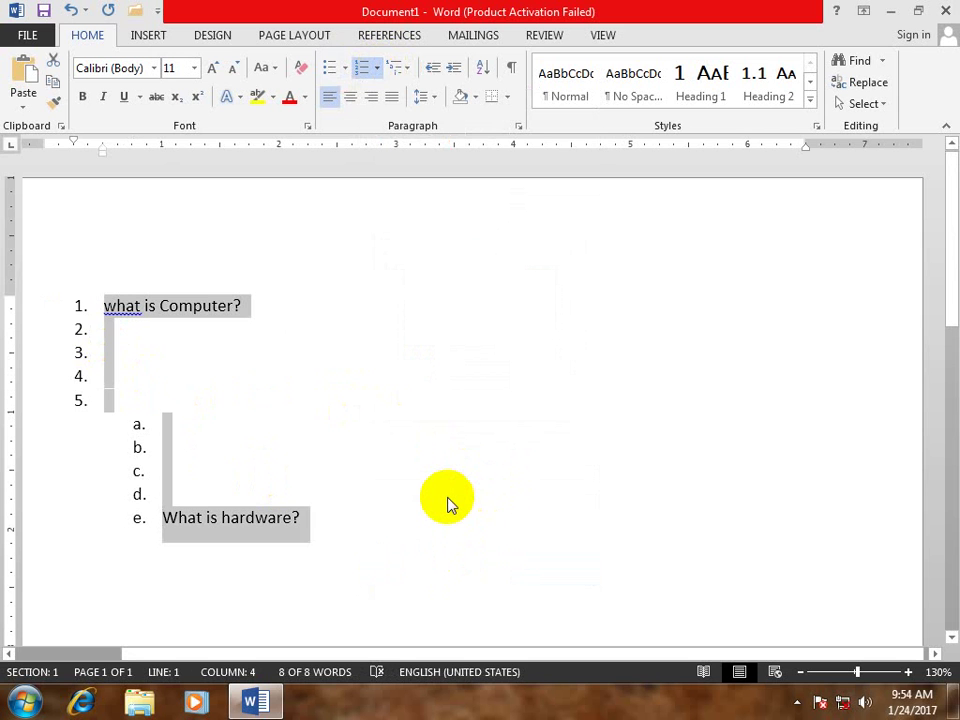
pyautogui.press('Delete')
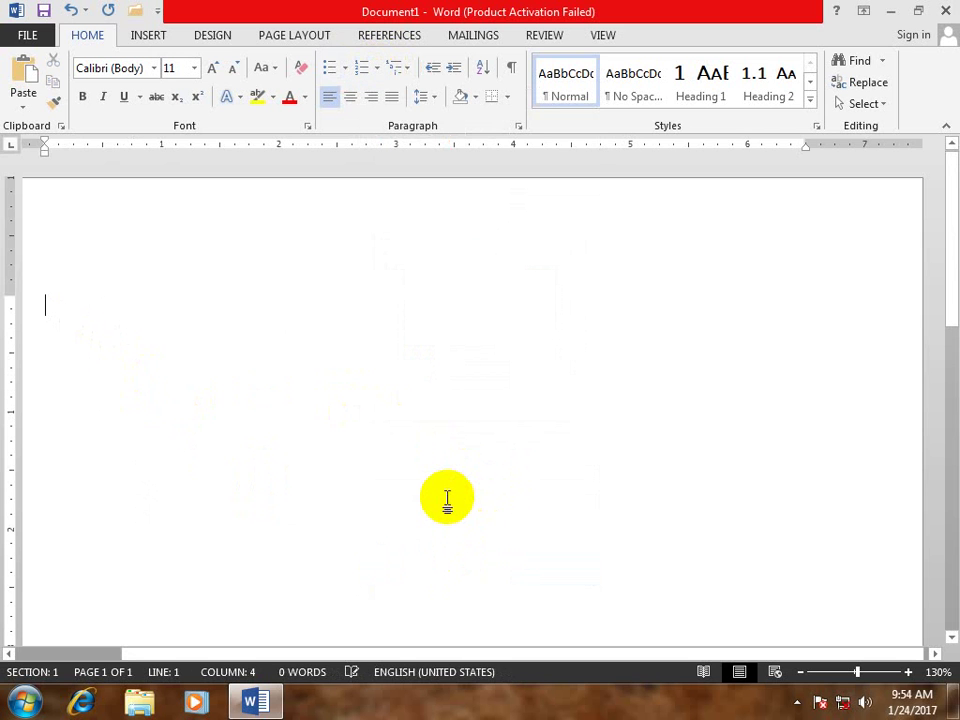
# Preview the Multilevel List library's numbering and heading list styles on the empty page.
pyautogui.click(397, 68)
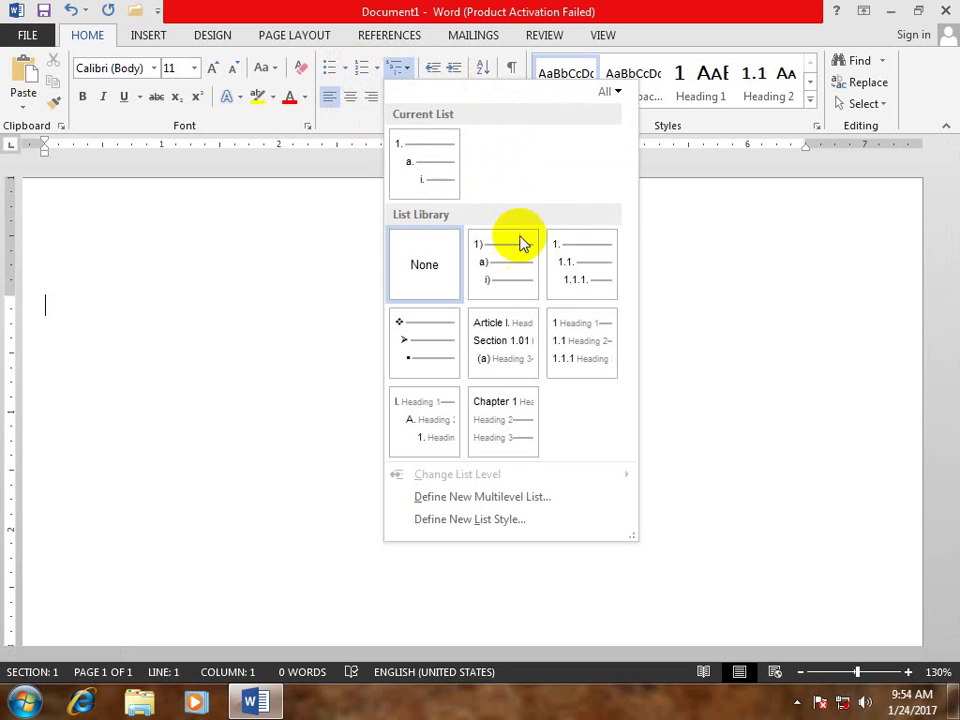
pyautogui.moveTo(518, 258)
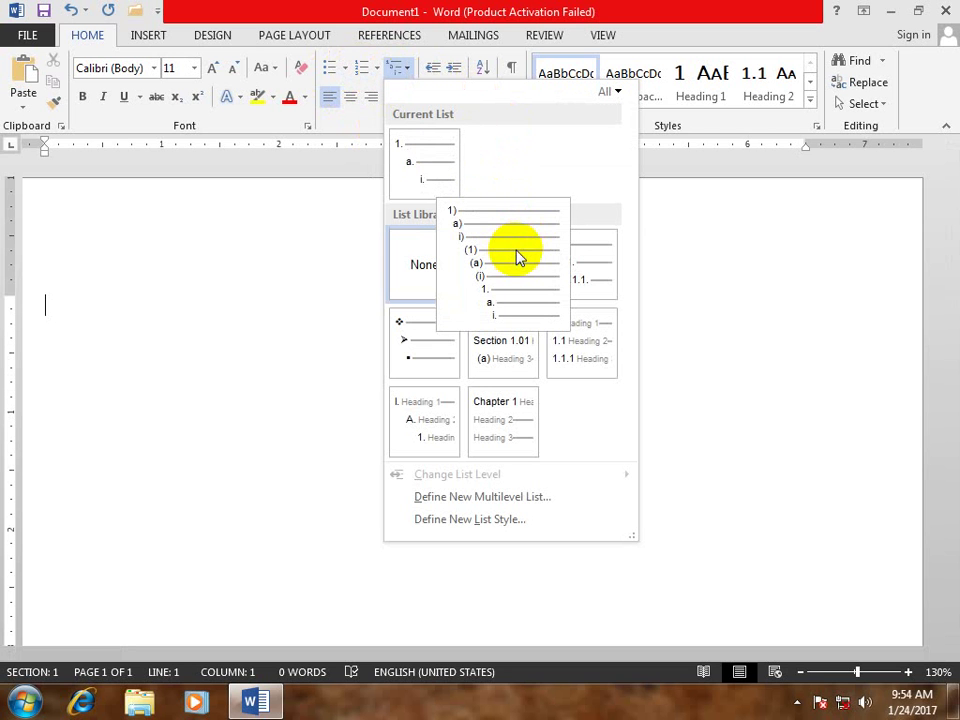
pyautogui.moveTo(422, 357)
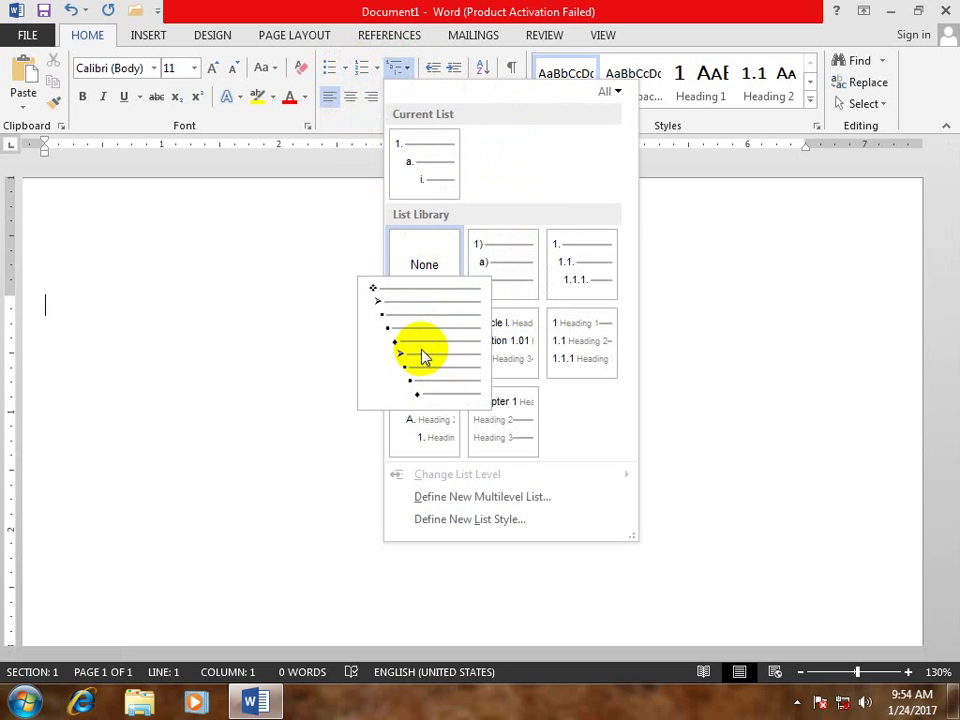
pyautogui.moveTo(485, 278)
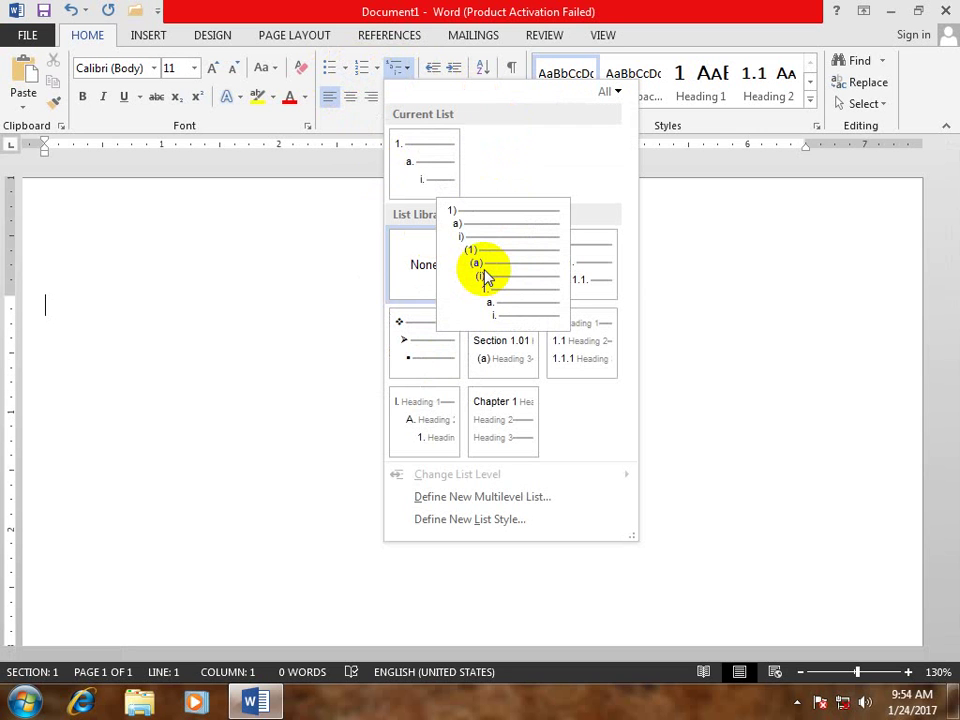
pyautogui.moveTo(435, 418)
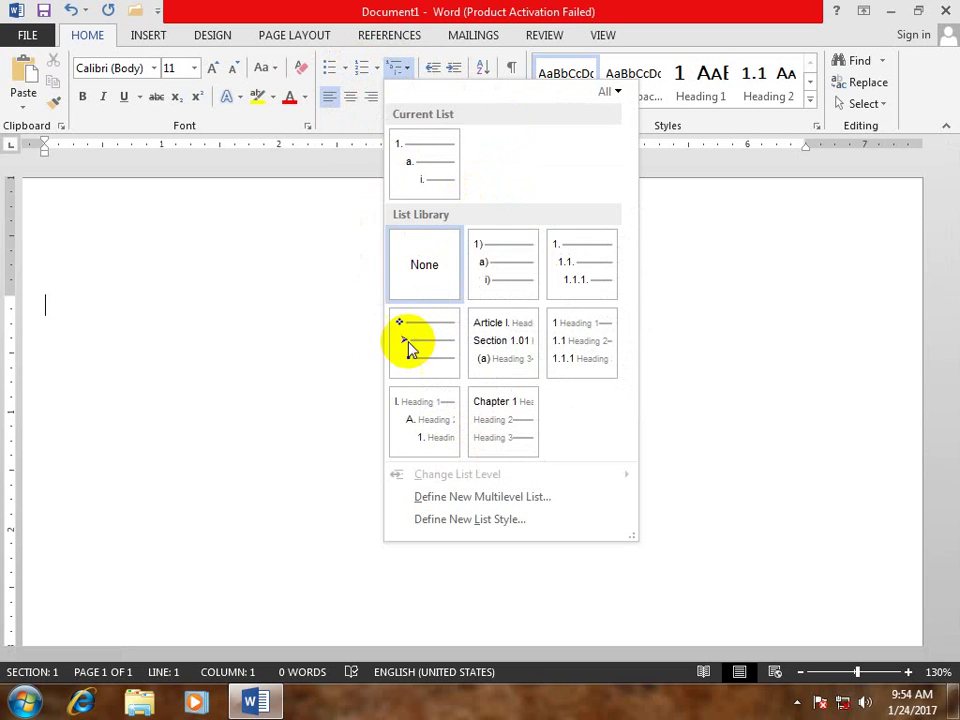
pyautogui.moveTo(562, 234)
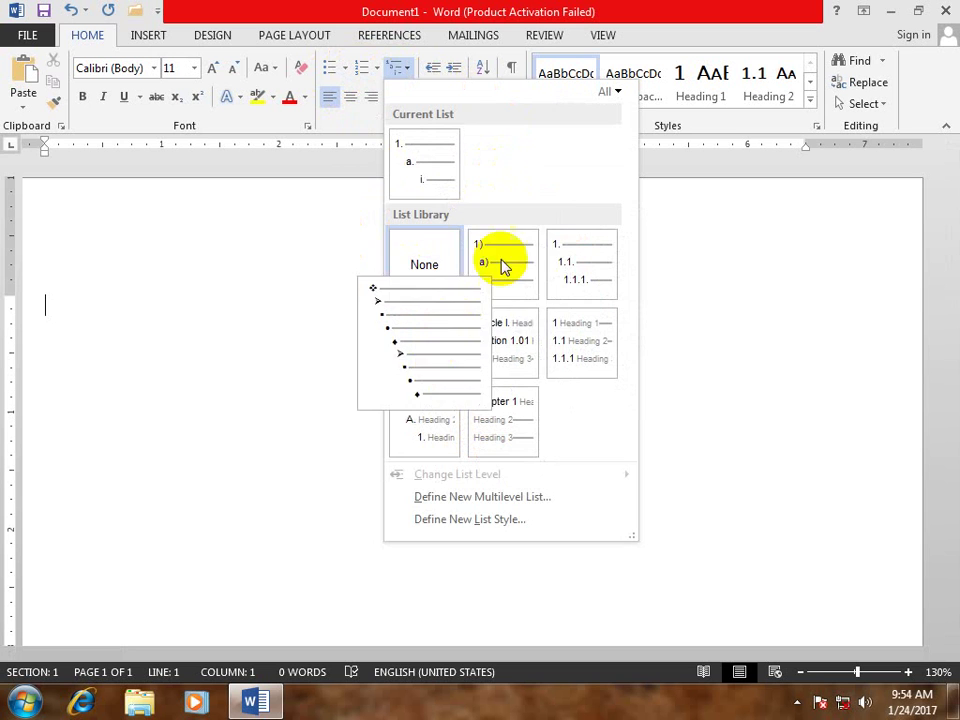
# Apply the 1) a) i) list and type items at levels 1), a) 'dsdafdssdfsdaf' and i) 'ddddddddddddd'.
pyautogui.click(511, 269)
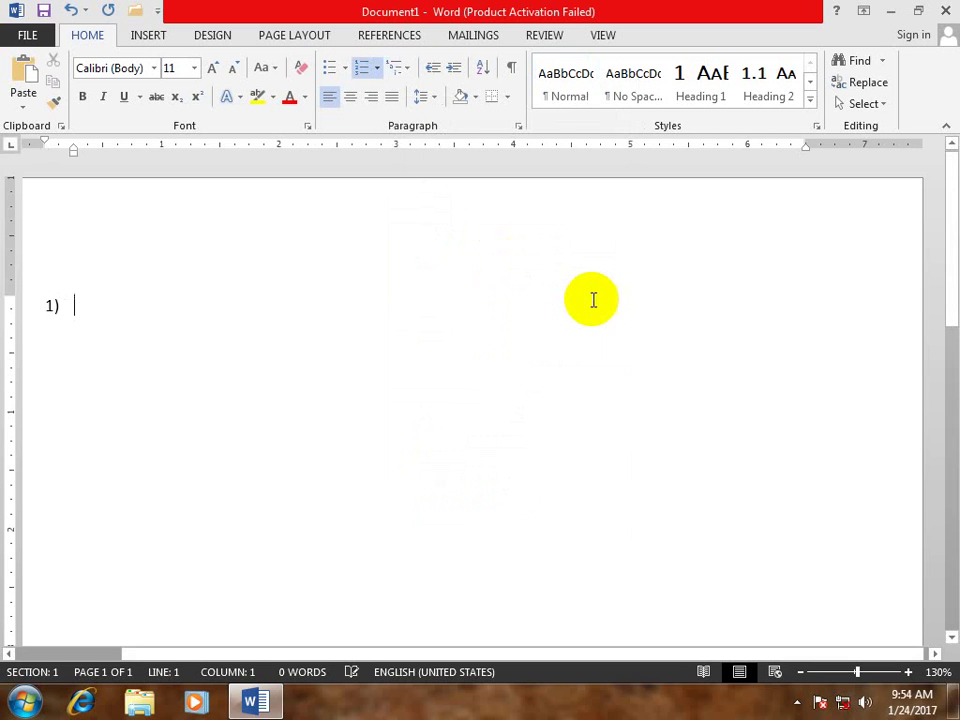
pyautogui.write('w')
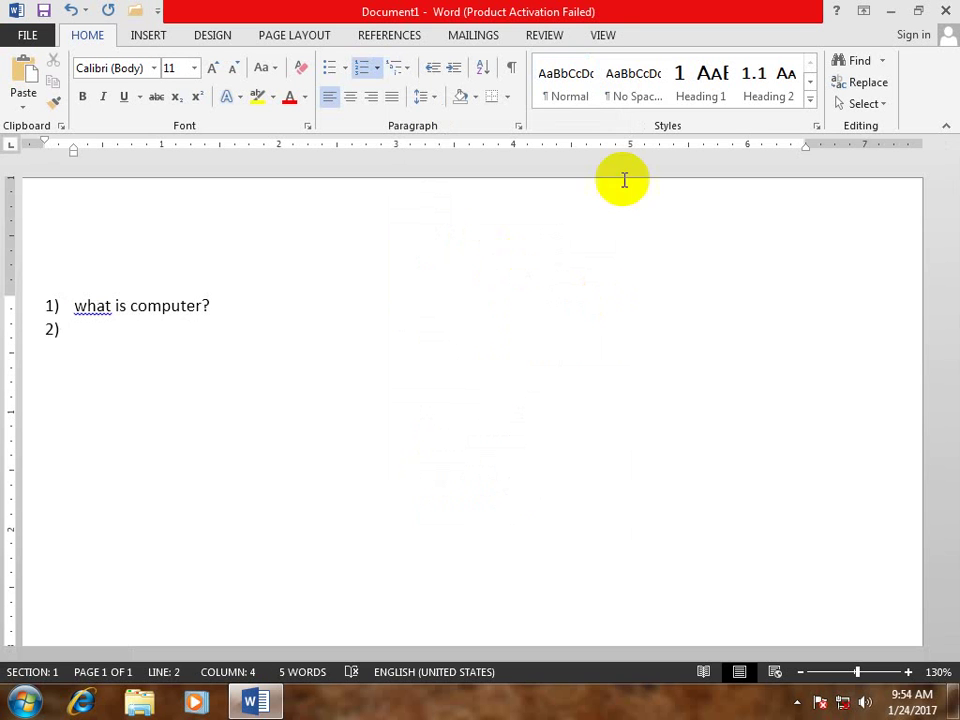
pyautogui.click(404, 68)
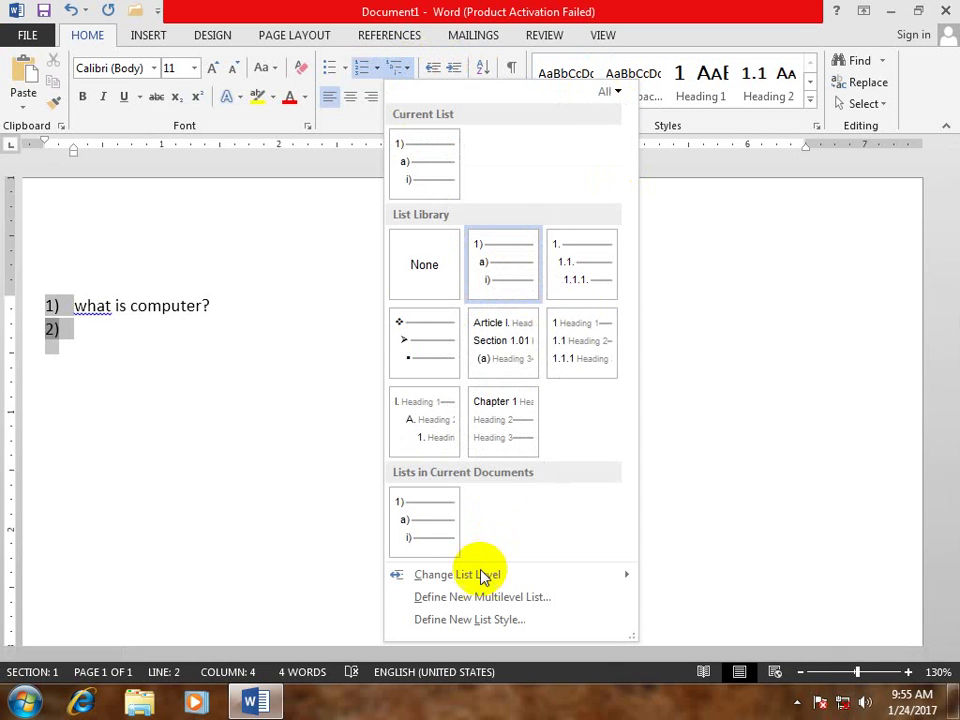
pyautogui.moveTo(484, 572)
pyautogui.click(730, 428)
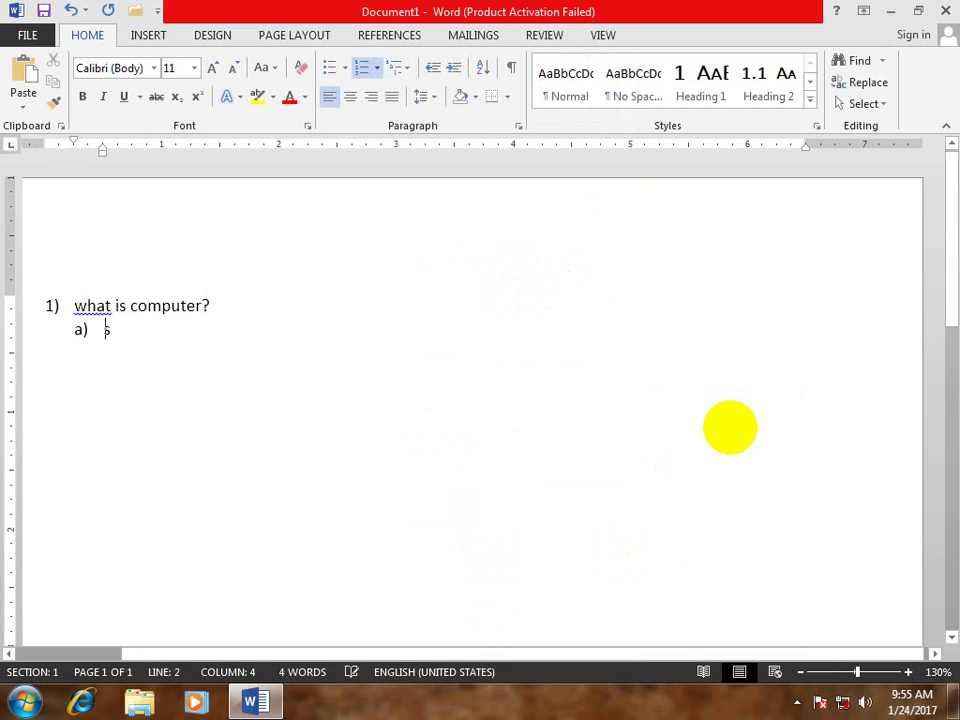
pyautogui.write('dsdafdssdfsdaf')
pyautogui.press('Return')
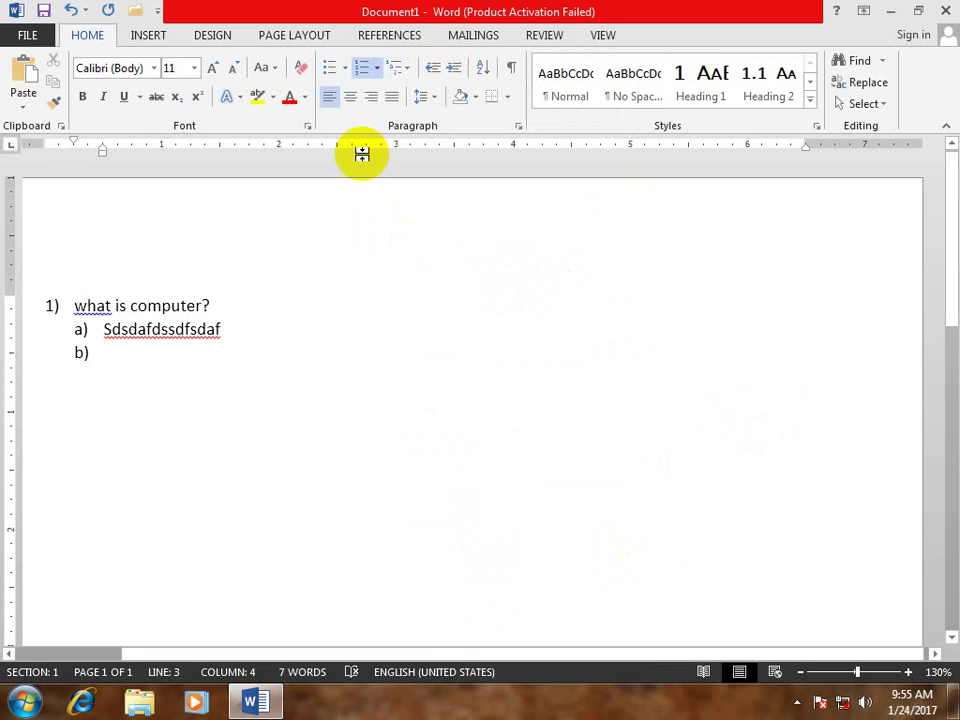
pyautogui.click(399, 68)
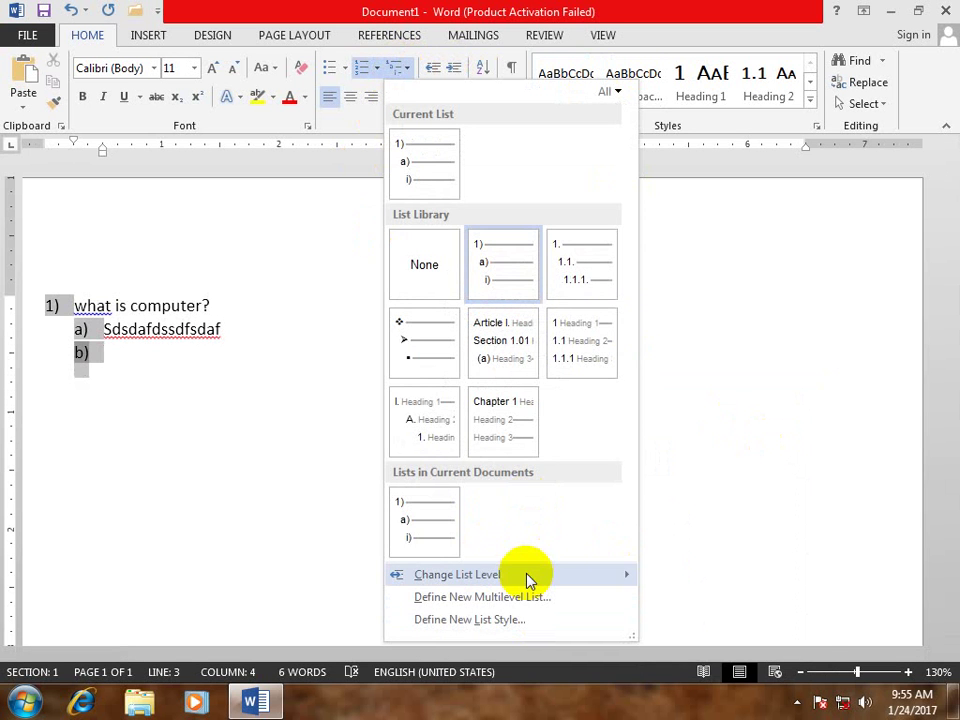
pyautogui.moveTo(525, 576)
pyautogui.click(713, 458)
pyautogui.write('ddddd')
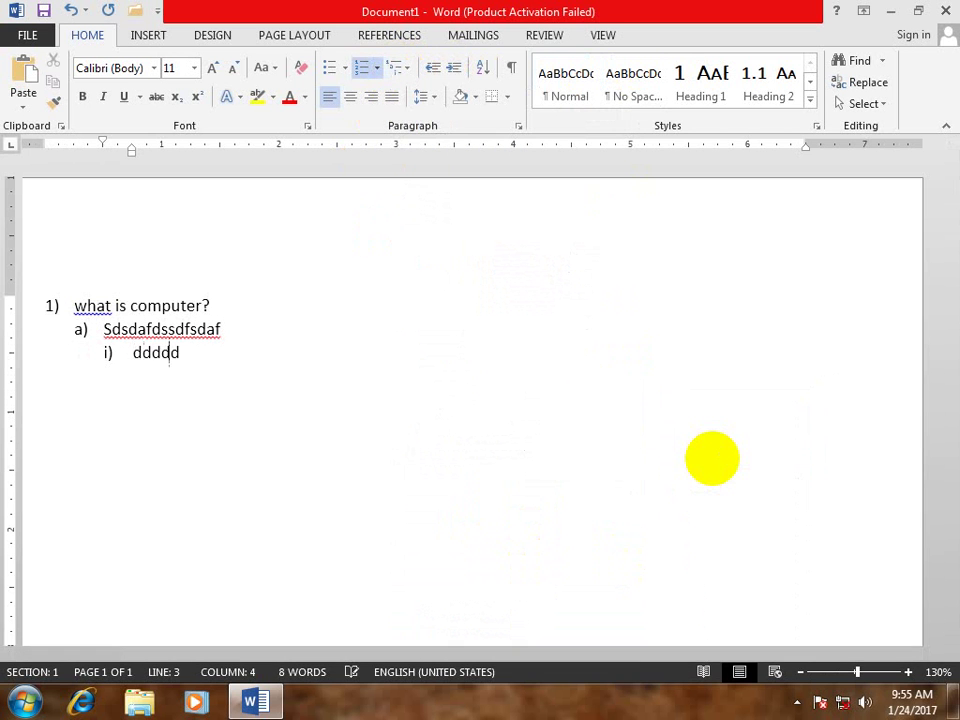
pyautogui.write('dddddddd')
# Open Define New Multilevel List and move the dialog away from the text.
pyautogui.click(411, 68)
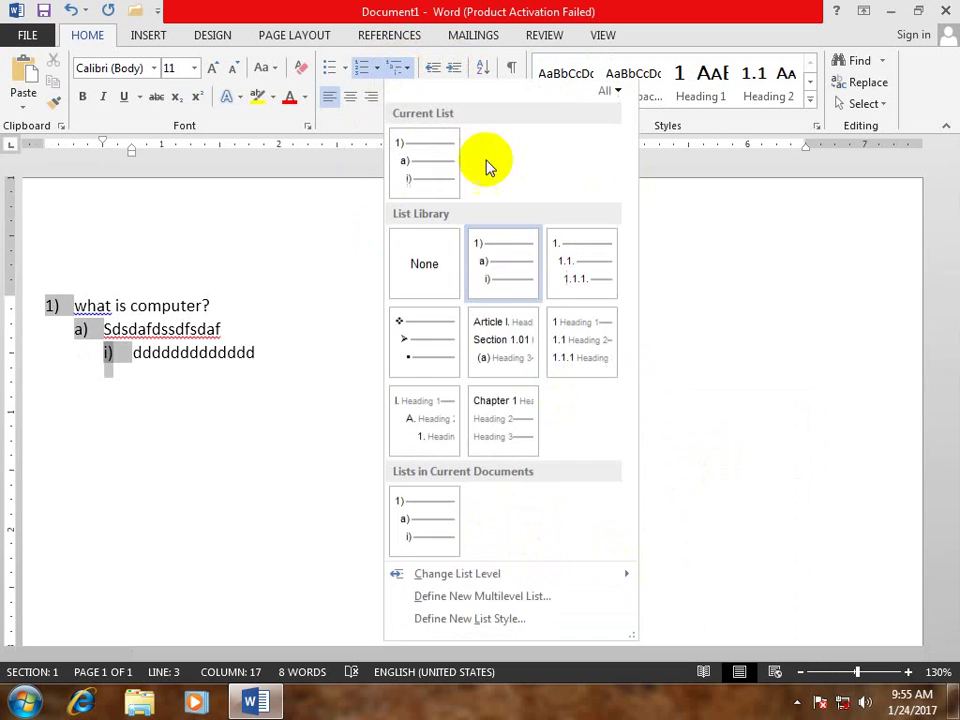
pyautogui.click(505, 598)
pyautogui.moveTo(451, 134)
pyautogui.mouseDown()
pyautogui.moveTo(543, 177)
pyautogui.moveTo(569, 178)
pyautogui.mouseUp()
# Give level 1 ordinal 1st, 2nd, 3rd numbering in red bold italic 12 pt, aligned Left.
pyautogui.click(435, 221)
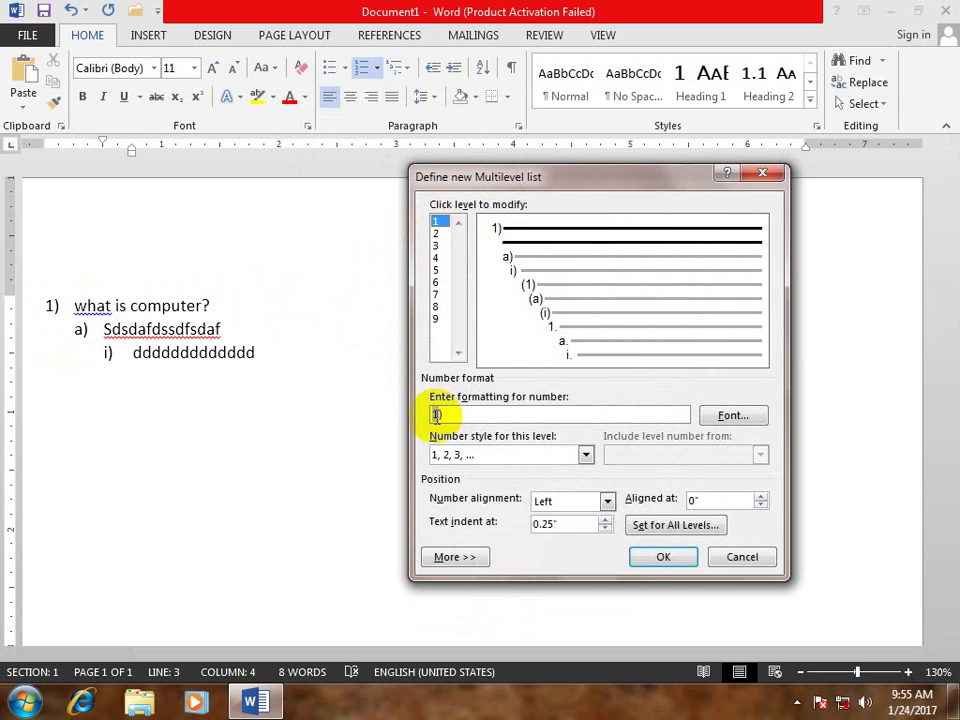
pyautogui.click(482, 454)
pyautogui.click(585, 530)
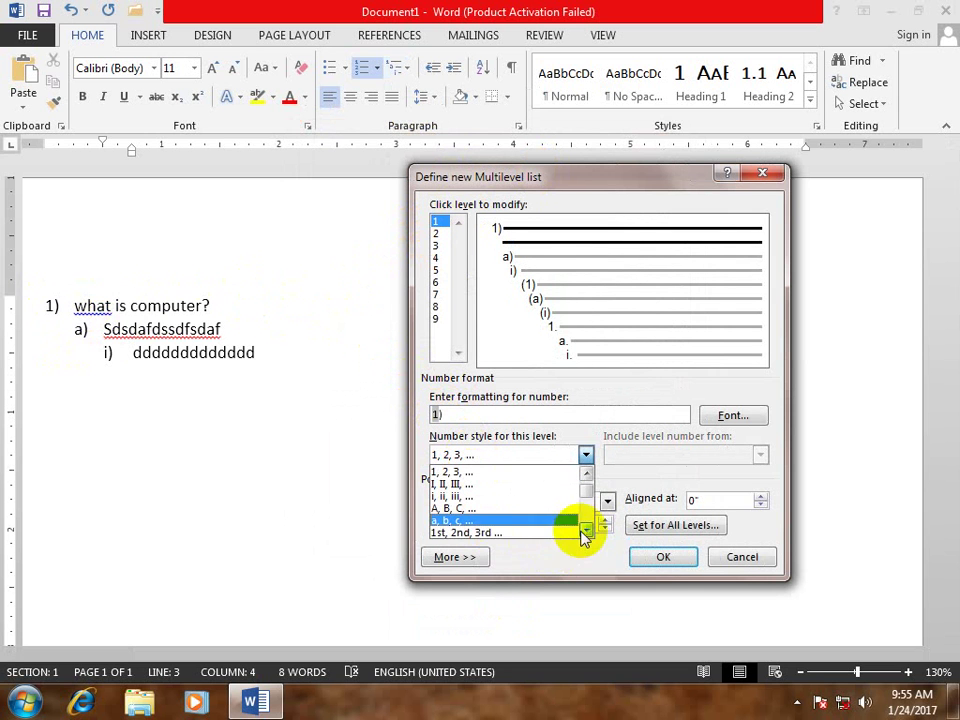
pyautogui.click(489, 514)
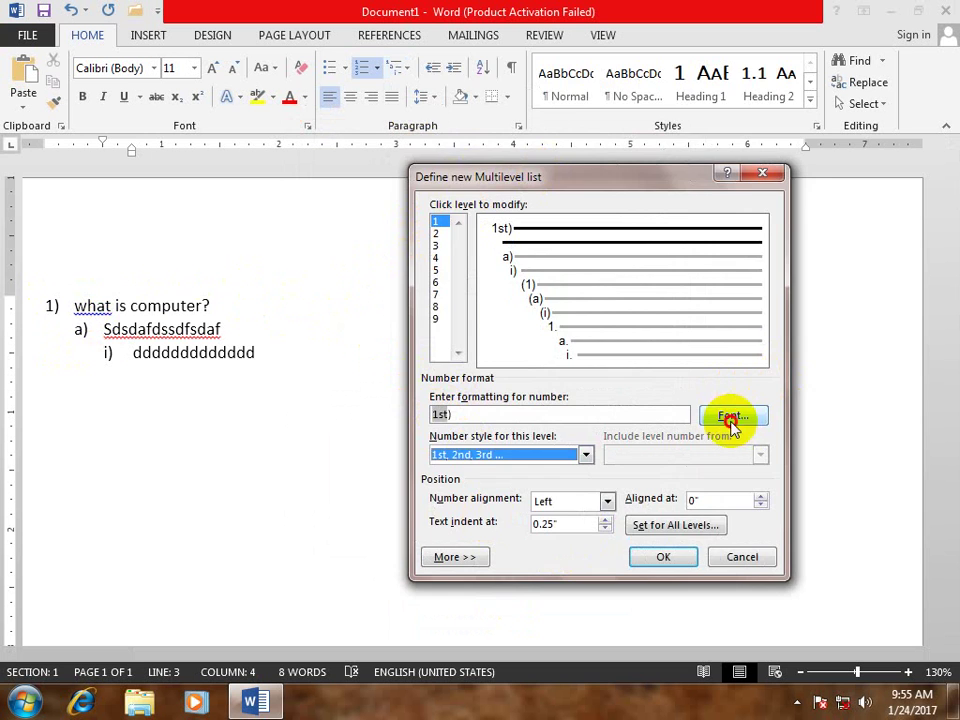
pyautogui.click(733, 418)
pyautogui.click(700, 219)
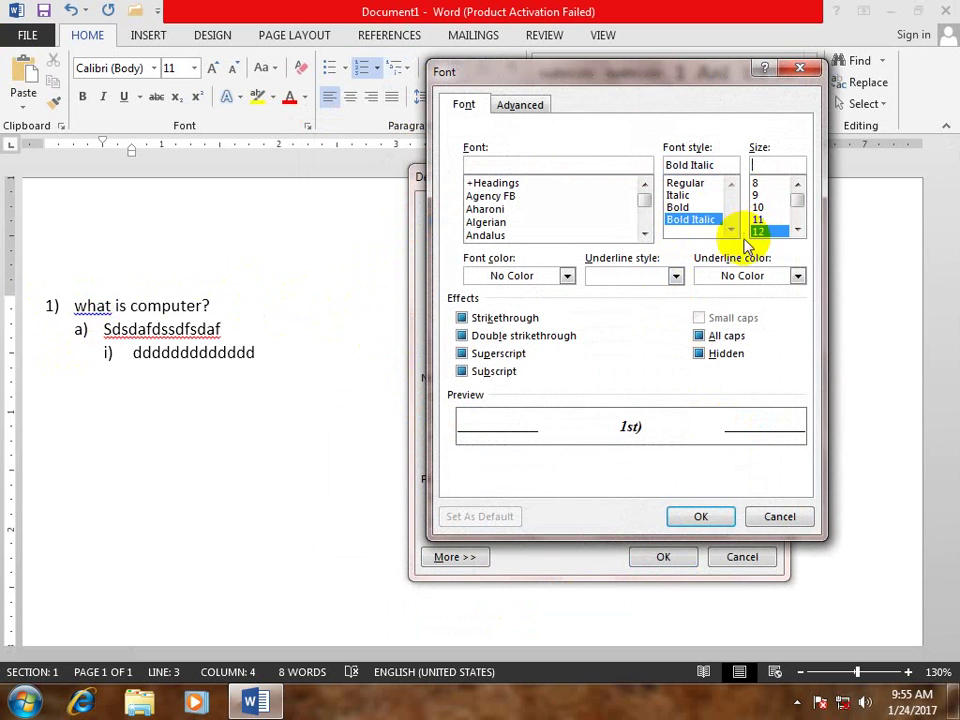
pyautogui.click(744, 234)
pyautogui.click(520, 275)
pyautogui.click(490, 443)
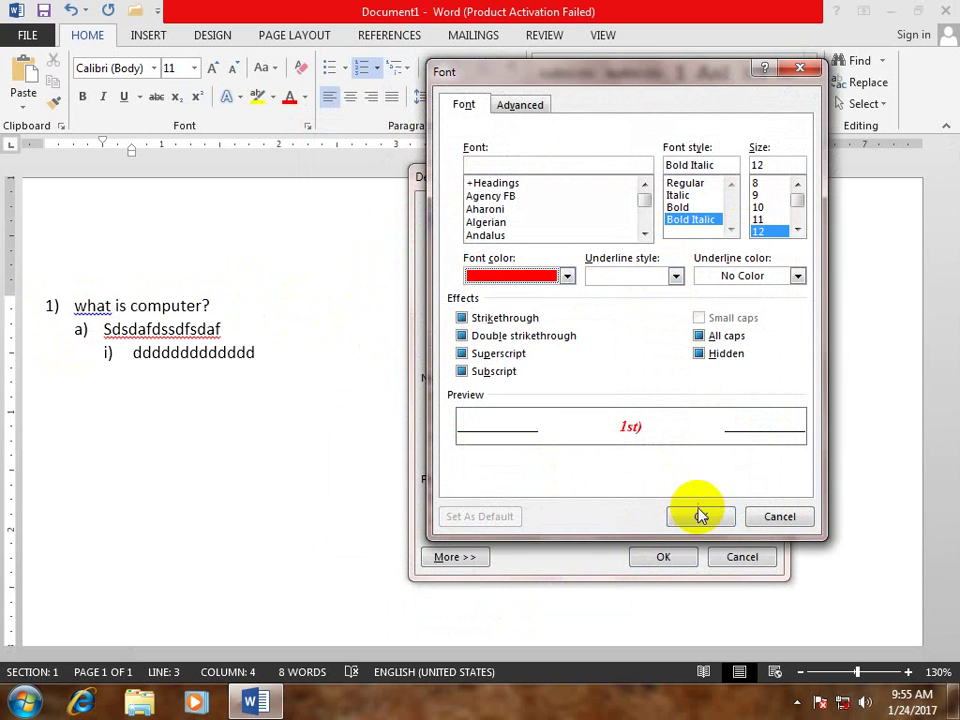
pyautogui.click(700, 515)
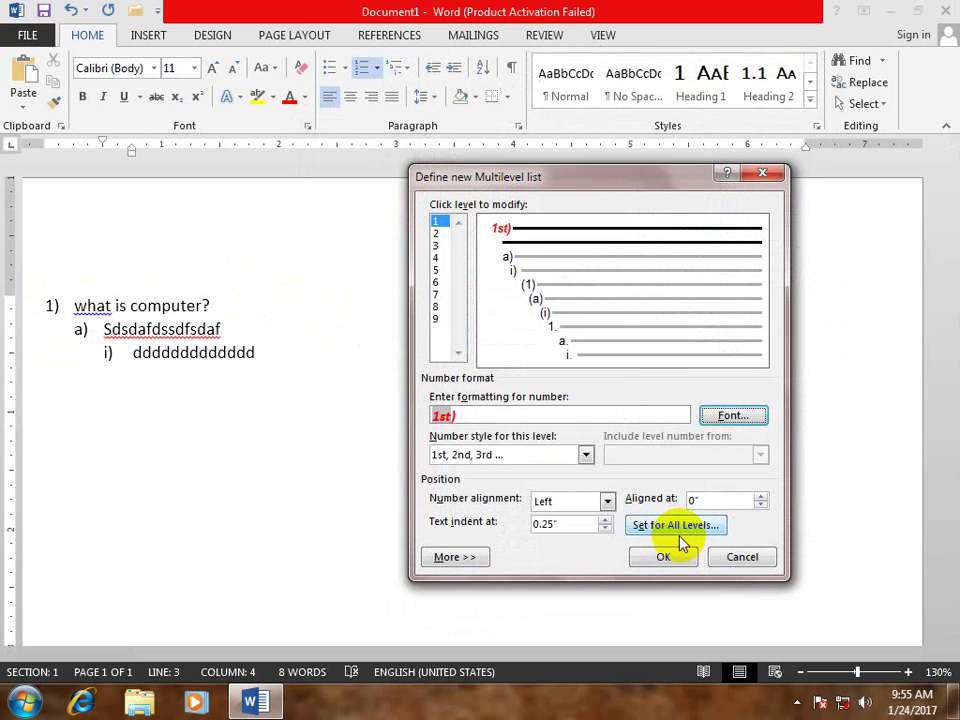
pyautogui.click(606, 500)
pyautogui.click(607, 503)
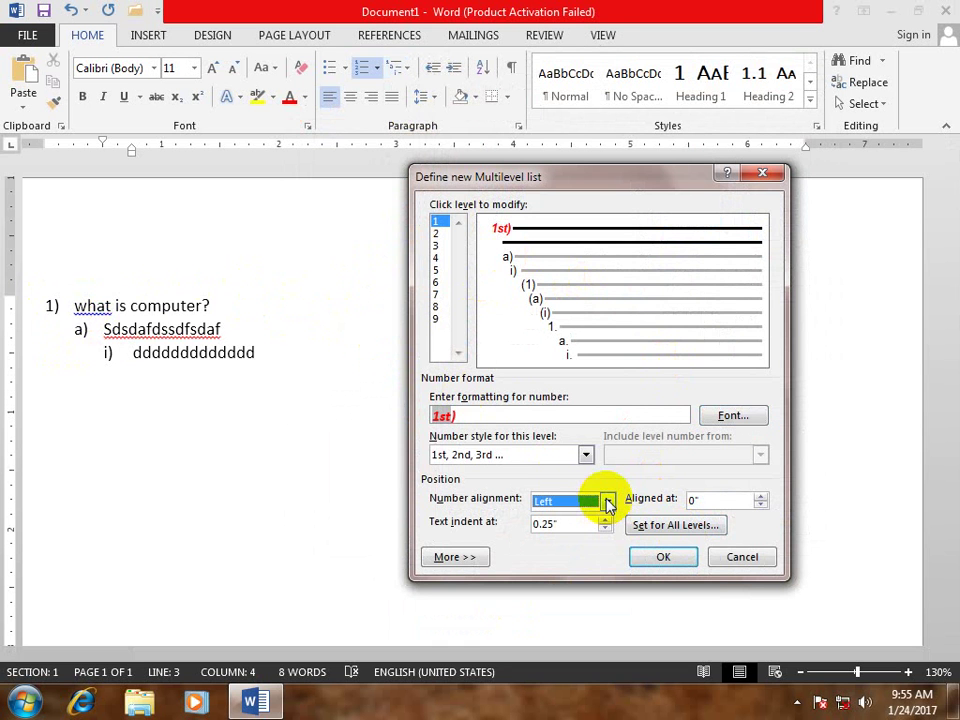
# Format level 2 as One, Two, Three numbering in green bold italic 12 pt.
pyautogui.click(437, 234)
pyautogui.click(758, 418)
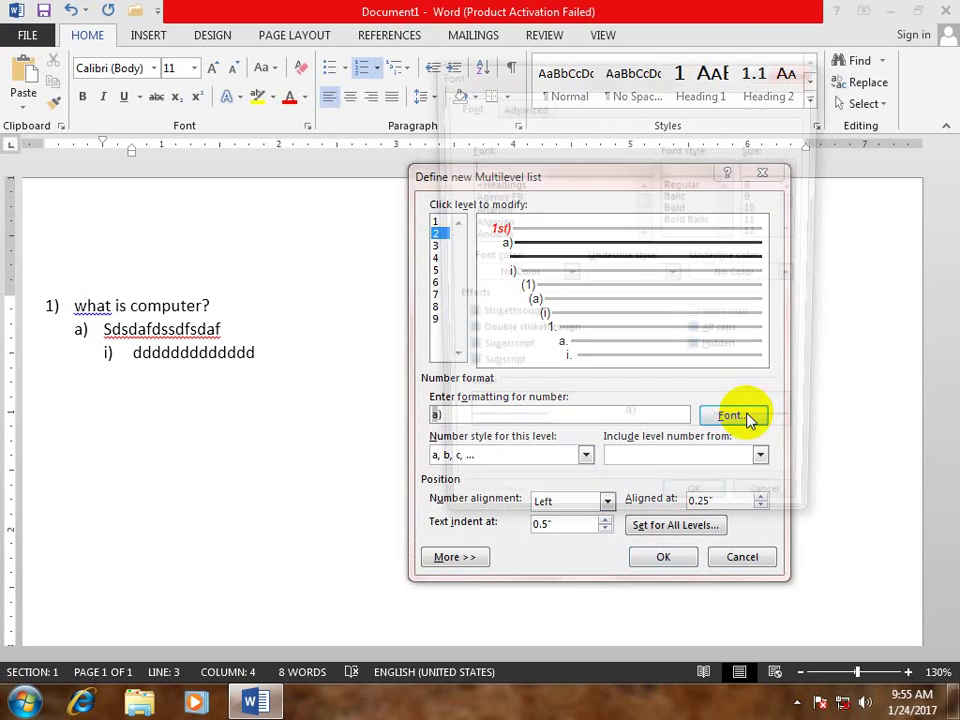
pyautogui.click(760, 231)
pyautogui.click(689, 220)
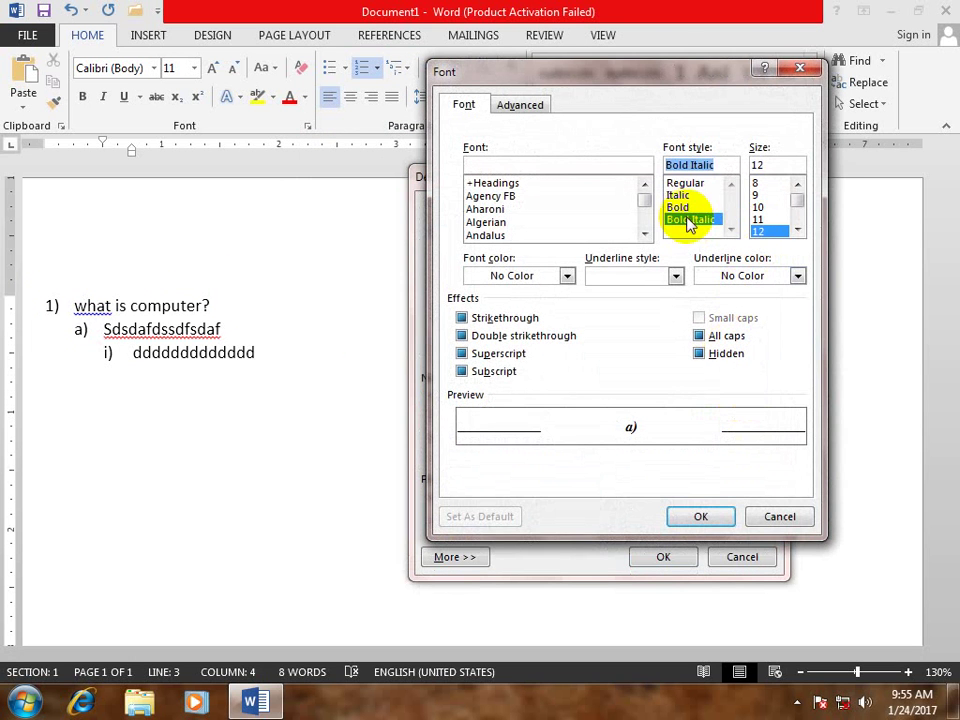
pyautogui.click(560, 276)
pyautogui.click(552, 443)
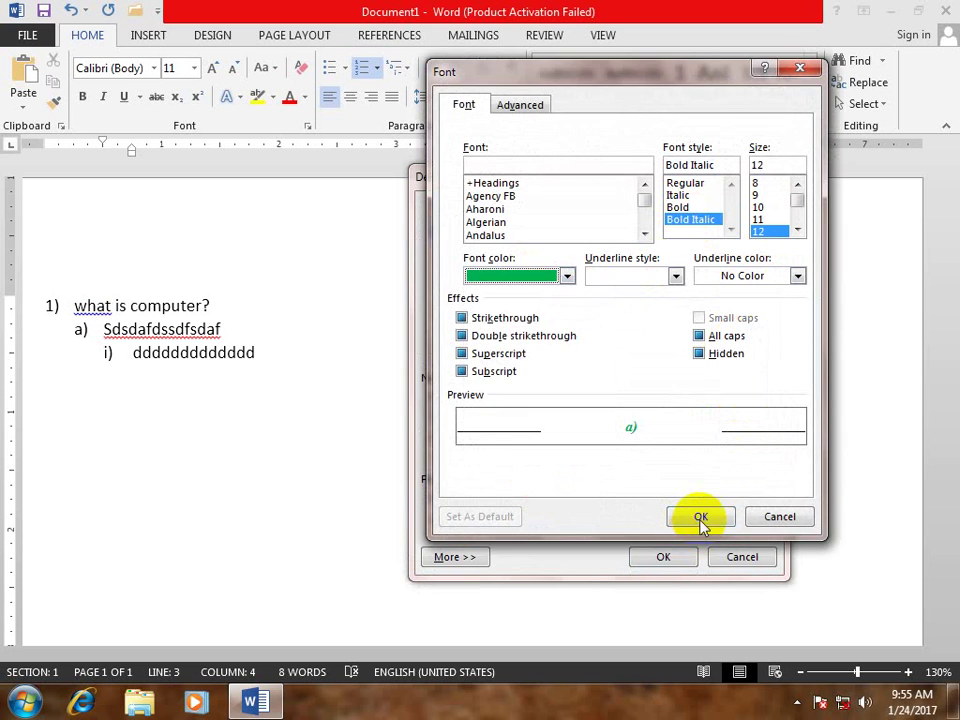
pyautogui.click(700, 516)
pyautogui.click(490, 456)
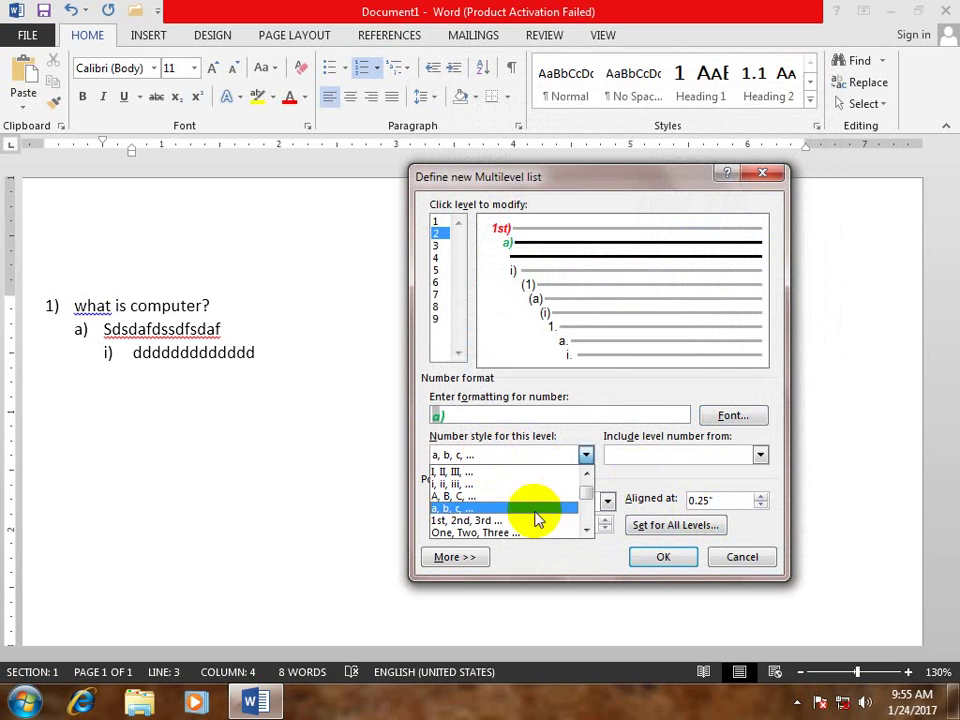
pyautogui.click(489, 533)
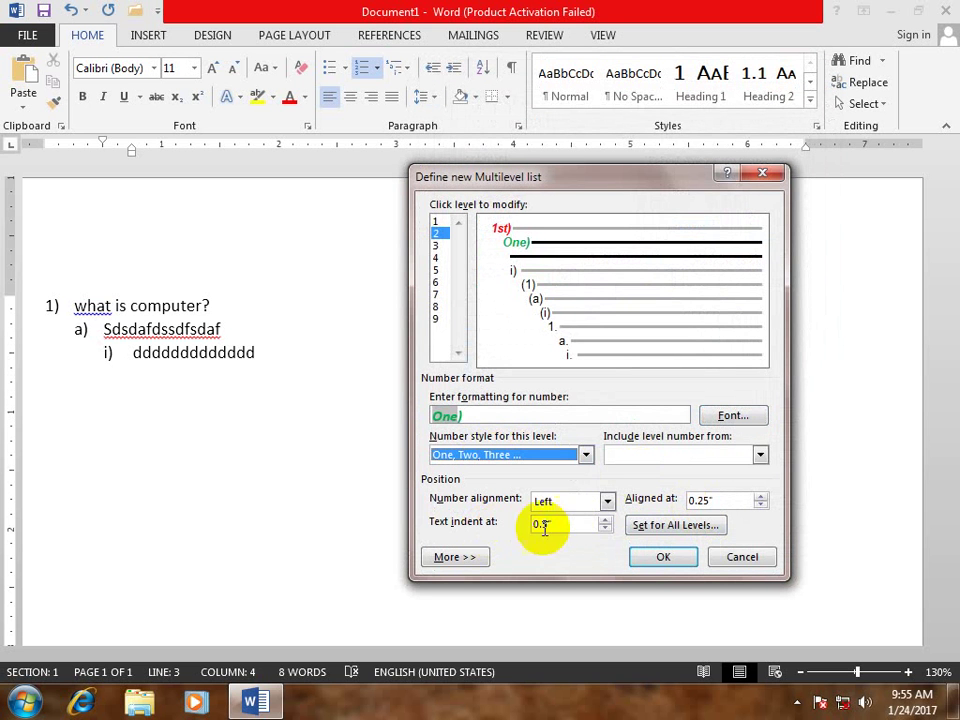
# Number level 3 First, Second, Third in dark blue bold italic 12 pt and apply the list.
pyautogui.click(436, 245)
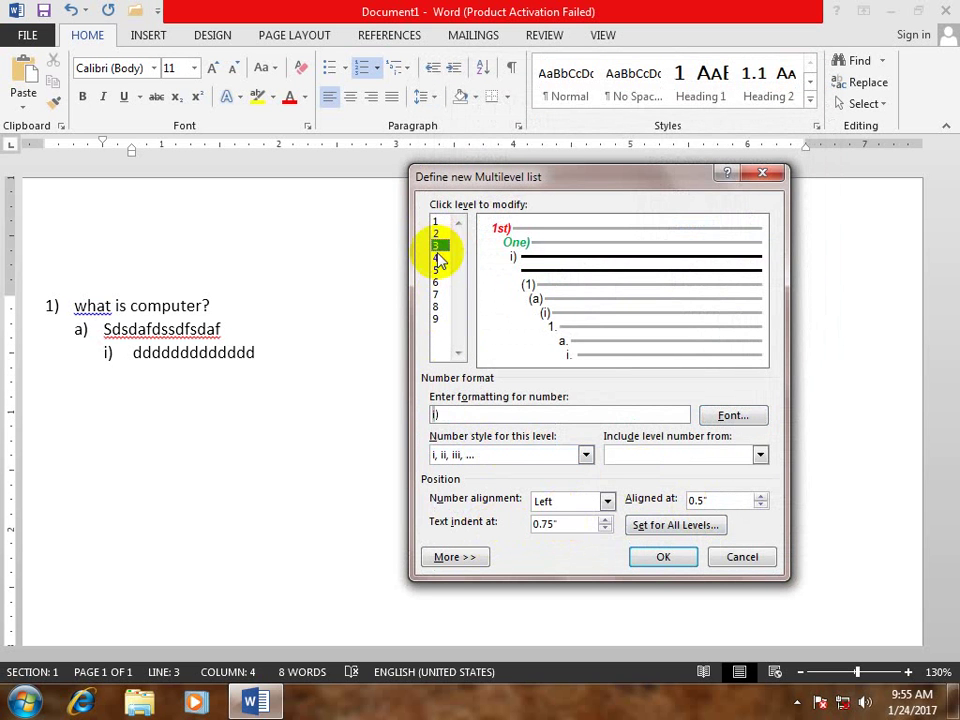
pyautogui.click(493, 460)
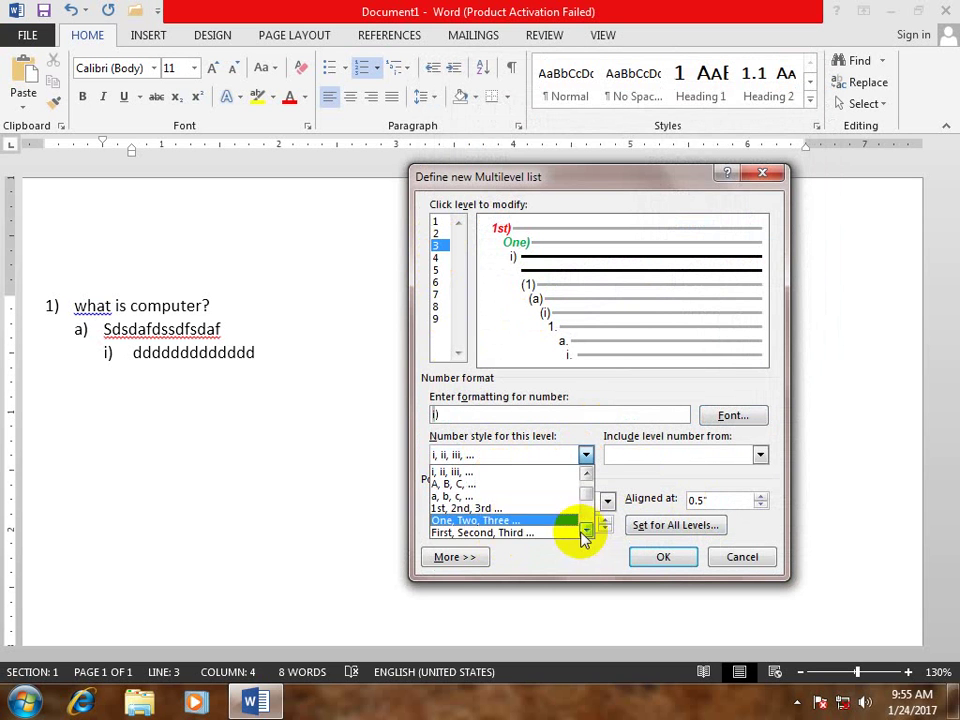
pyautogui.click(505, 533)
pyautogui.click(733, 415)
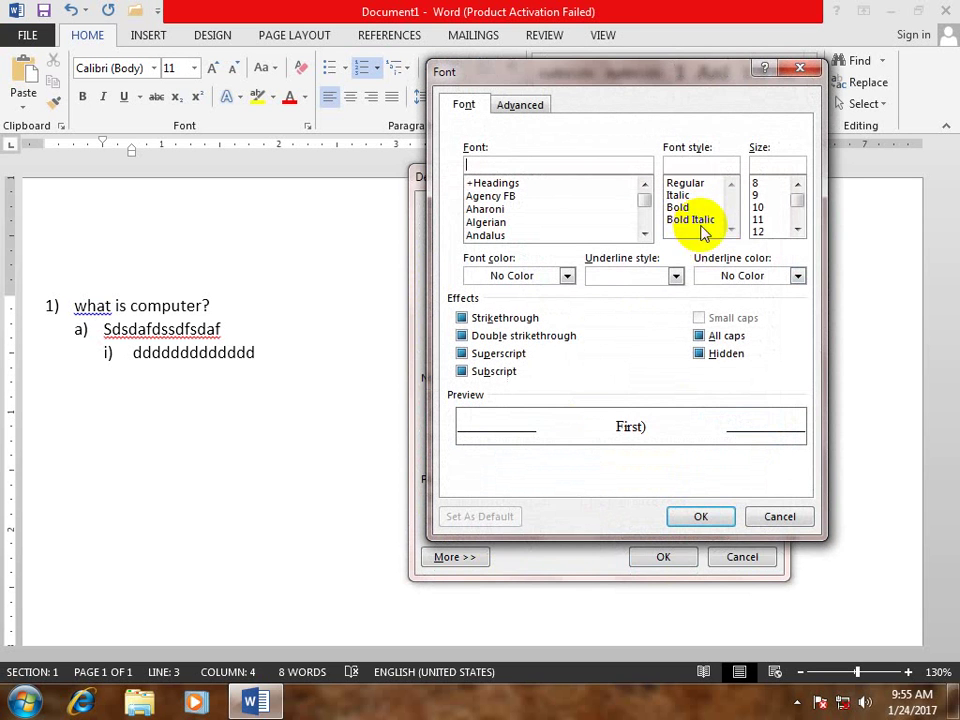
pyautogui.click(690, 219)
pyautogui.click(758, 231)
pyautogui.click(566, 275)
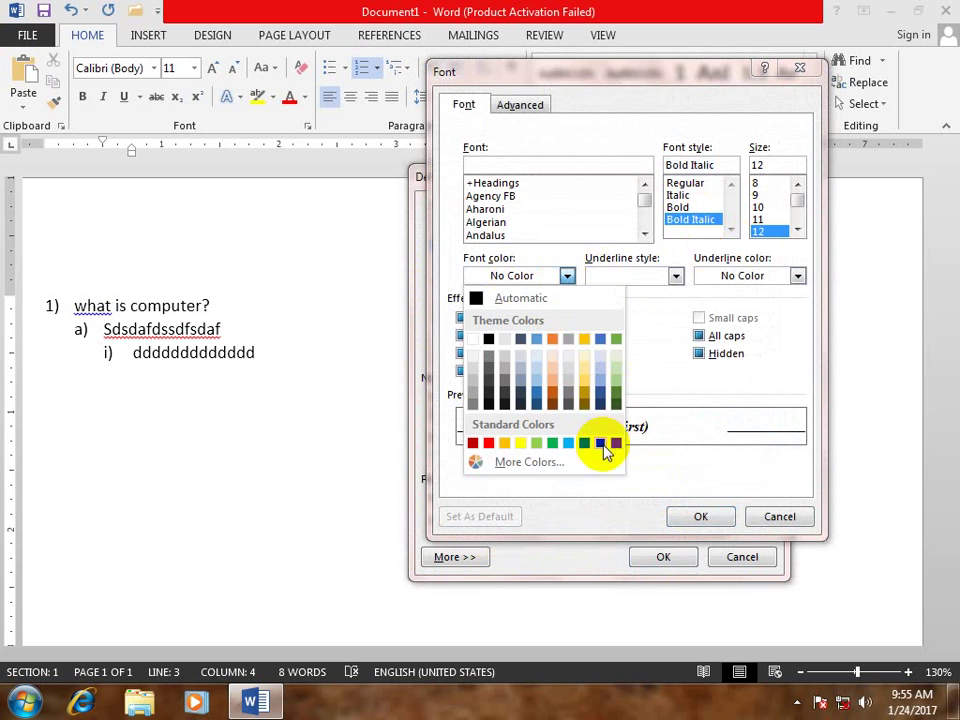
pyautogui.click(606, 445)
pyautogui.click(701, 516)
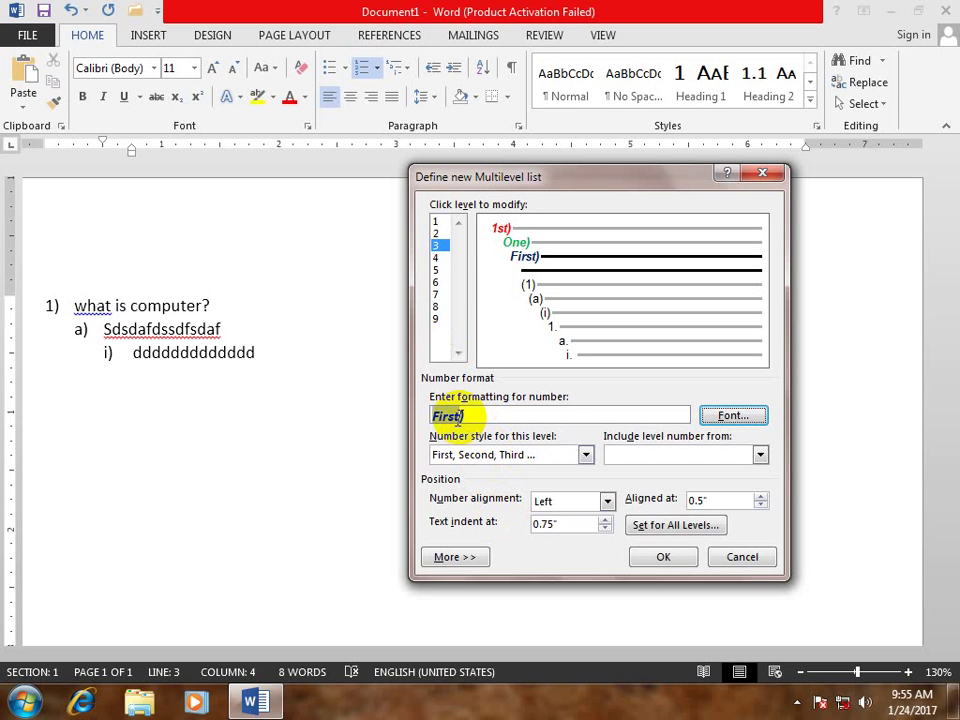
pyautogui.click(664, 558)
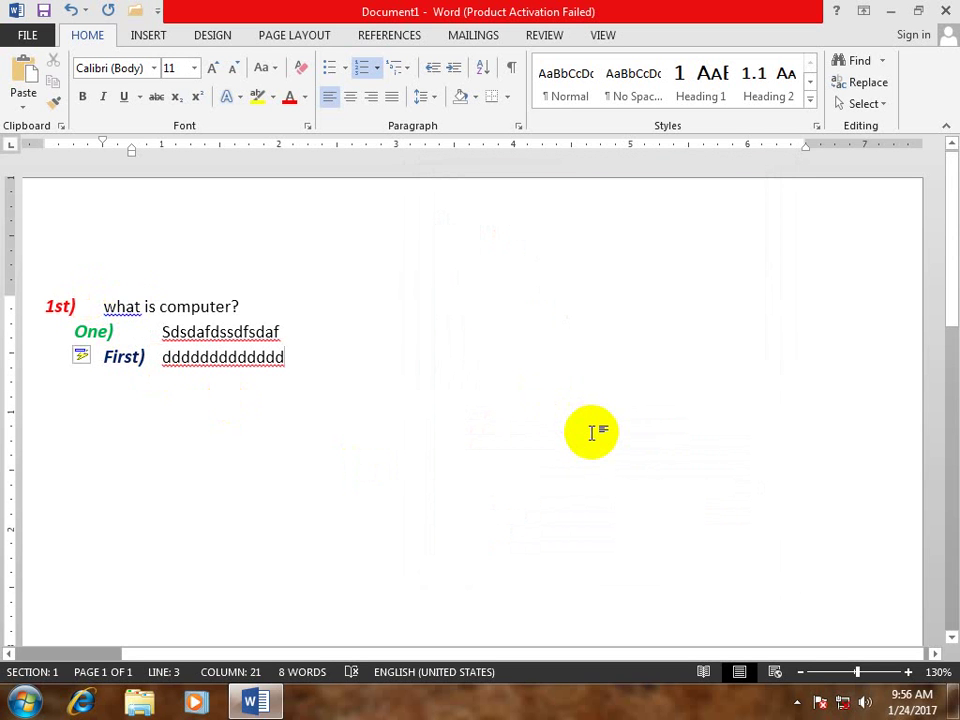
# Move the One) and First) lines to level 1 so the list reads 1st), 2nd), 3rd).
pyautogui.click(185, 332)
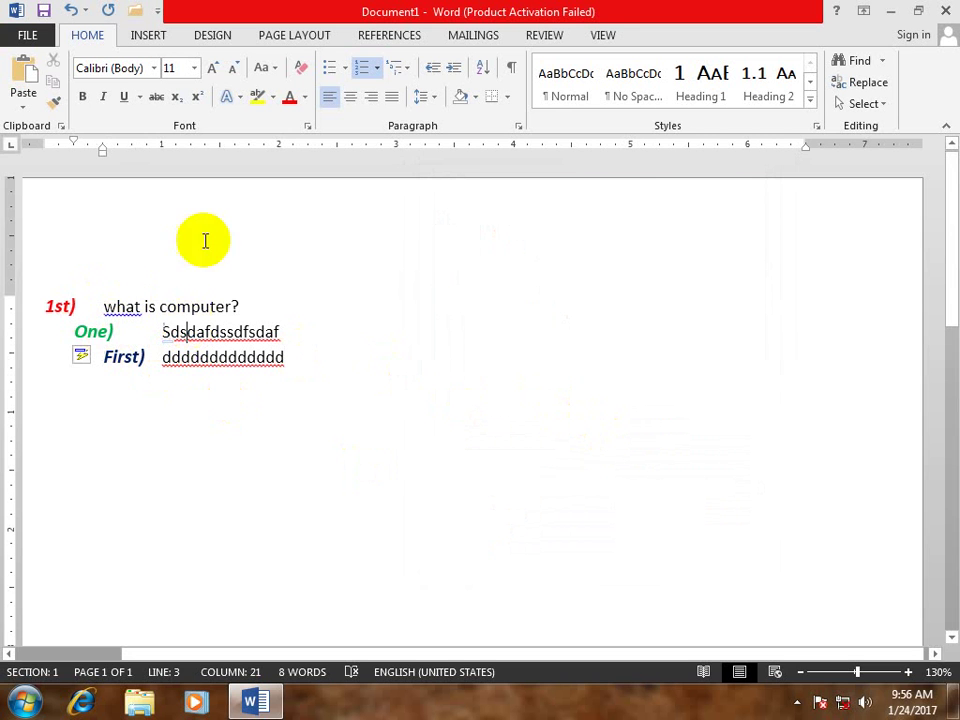
pyautogui.click(408, 68)
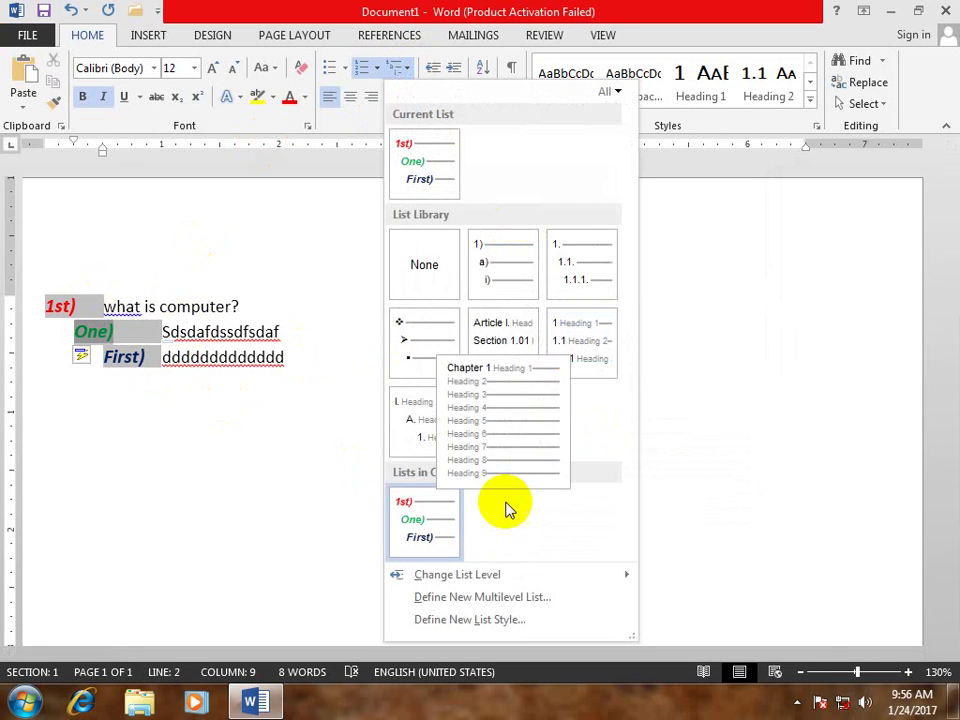
pyautogui.moveTo(492, 576)
pyautogui.click(684, 390)
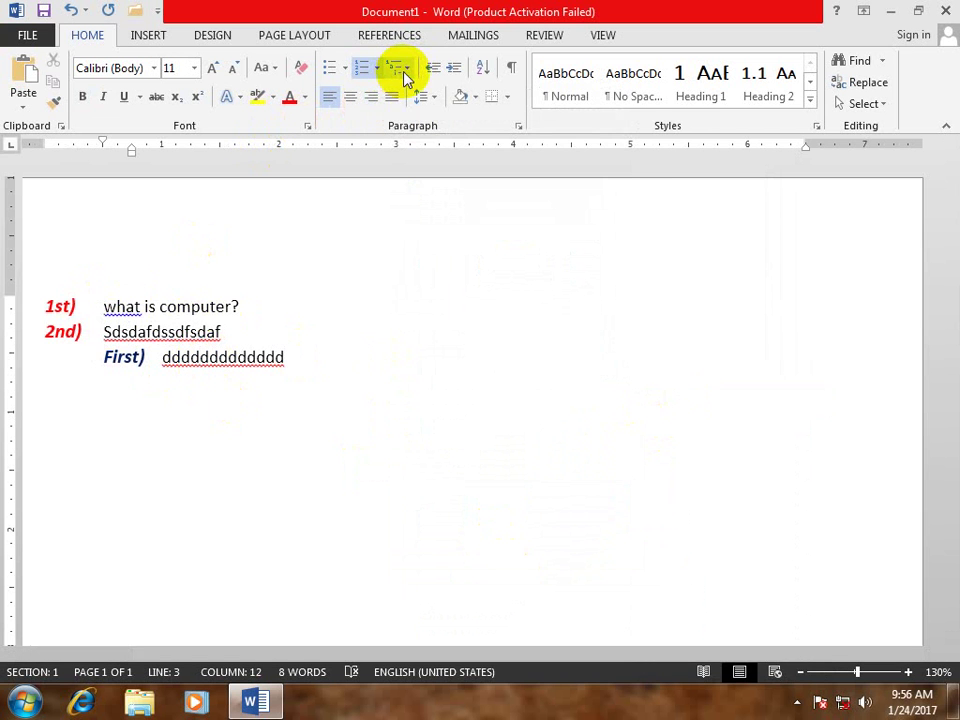
pyautogui.click(408, 68)
pyautogui.moveTo(493, 574)
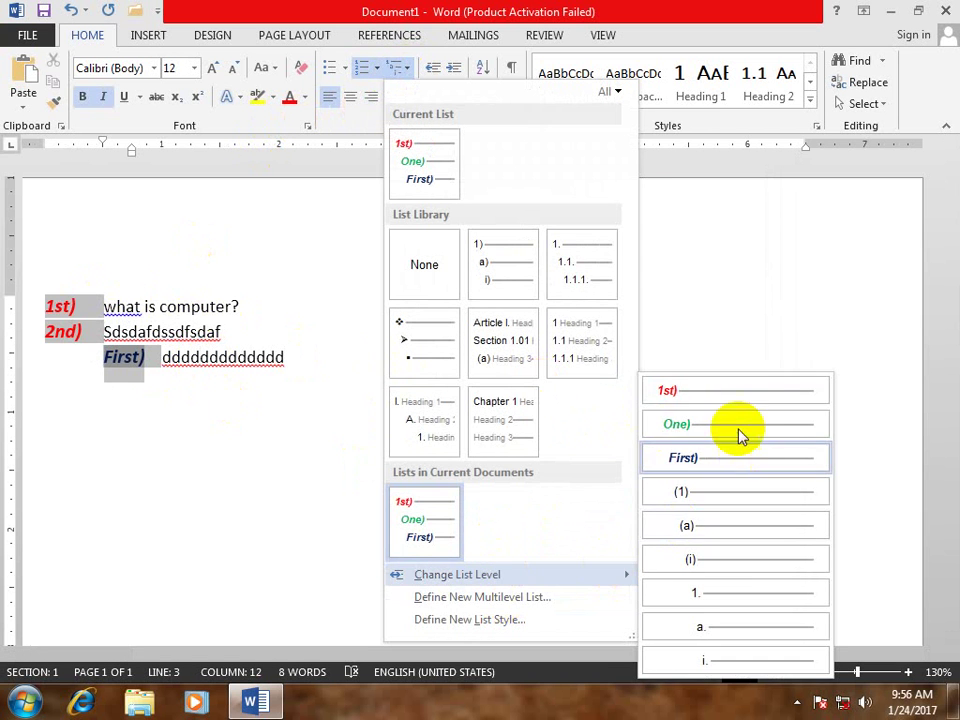
pyautogui.click(707, 390)
pyautogui.click(62, 303)
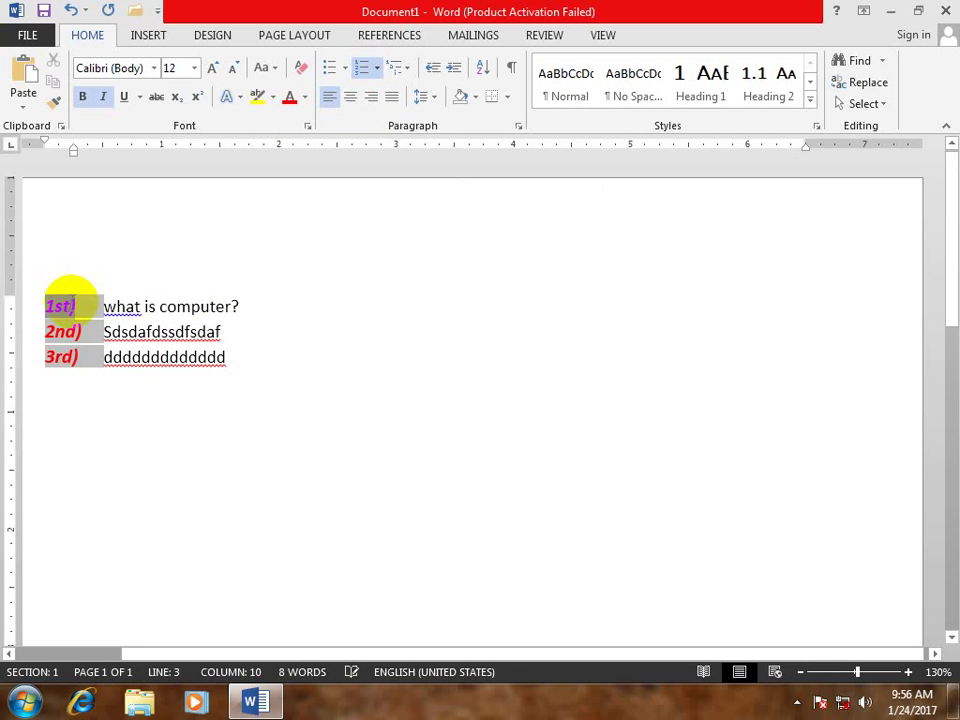
pyautogui.click(171, 405)
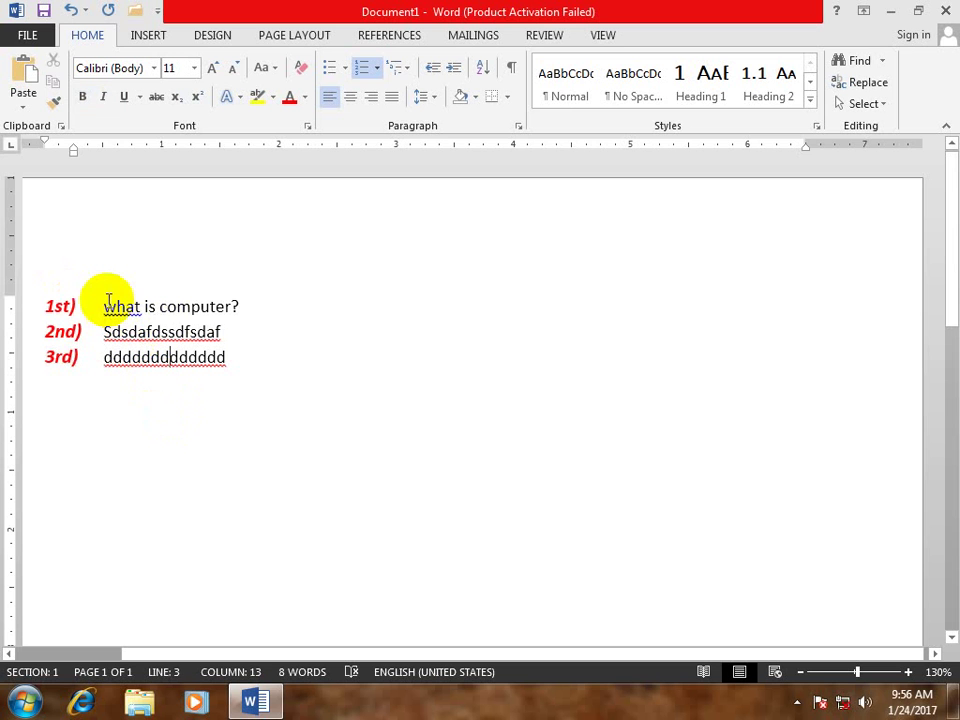
pyautogui.click(62, 305)
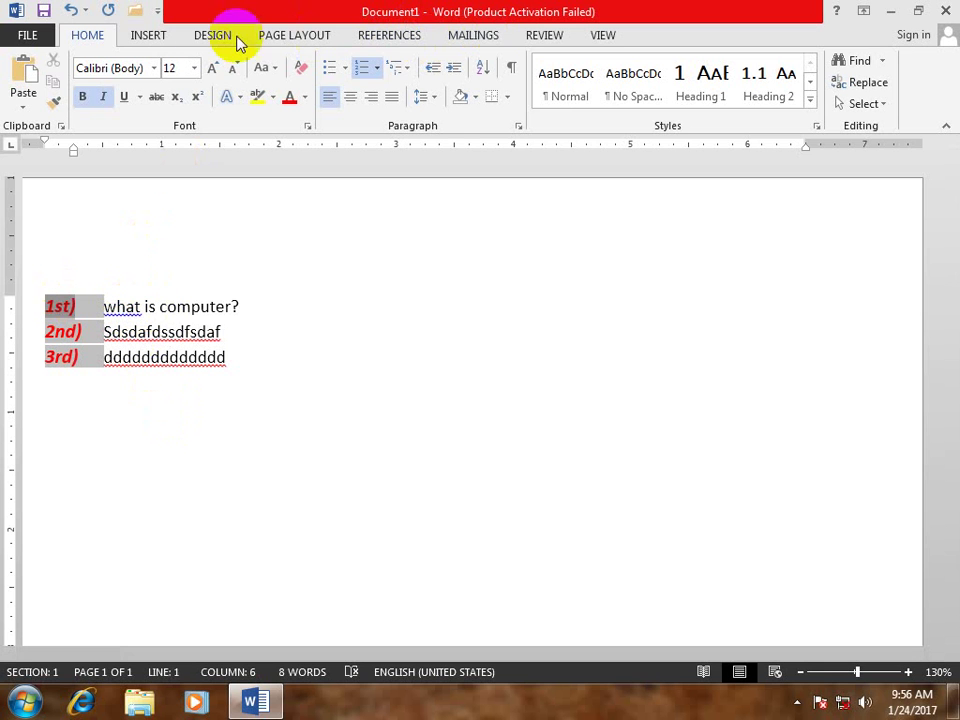
pyautogui.click(416, 72)
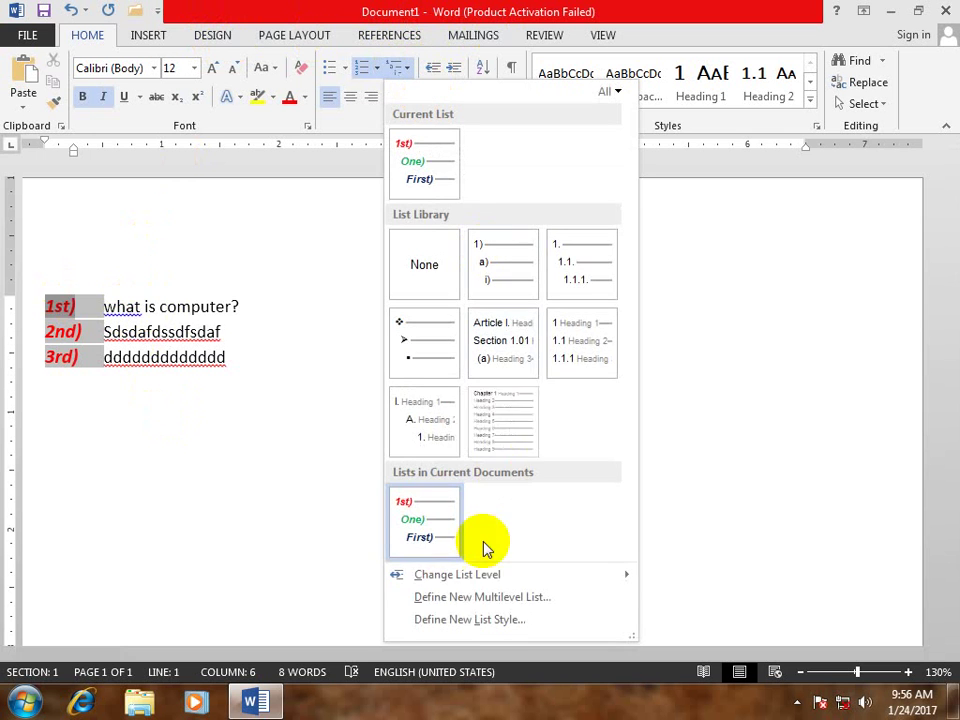
pyautogui.click(474, 598)
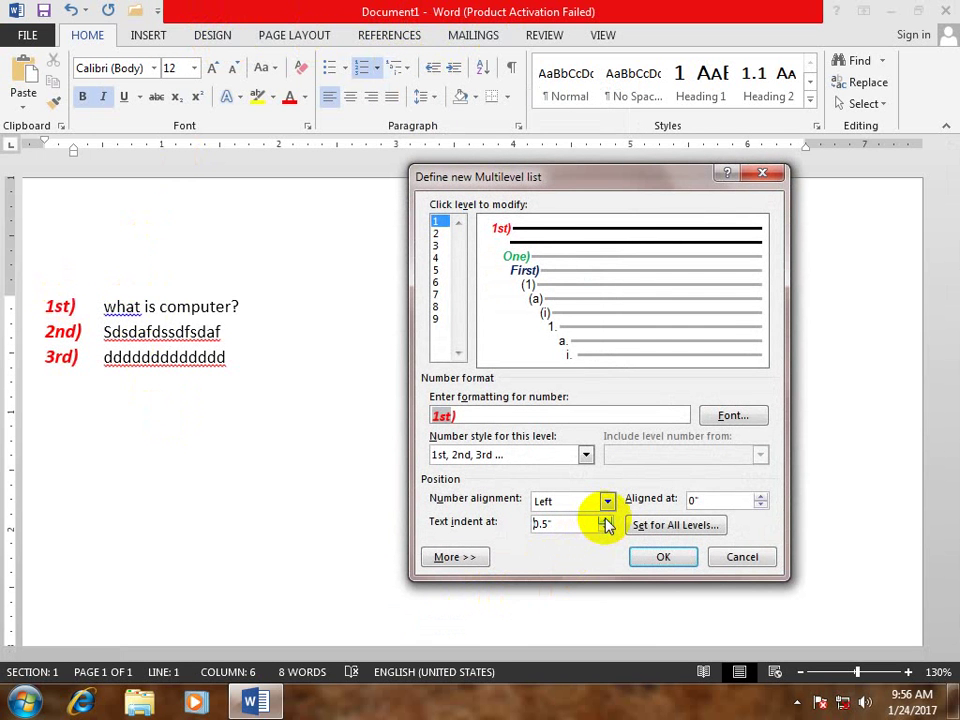
pyautogui.click(663, 557)
pyautogui.click(161, 370)
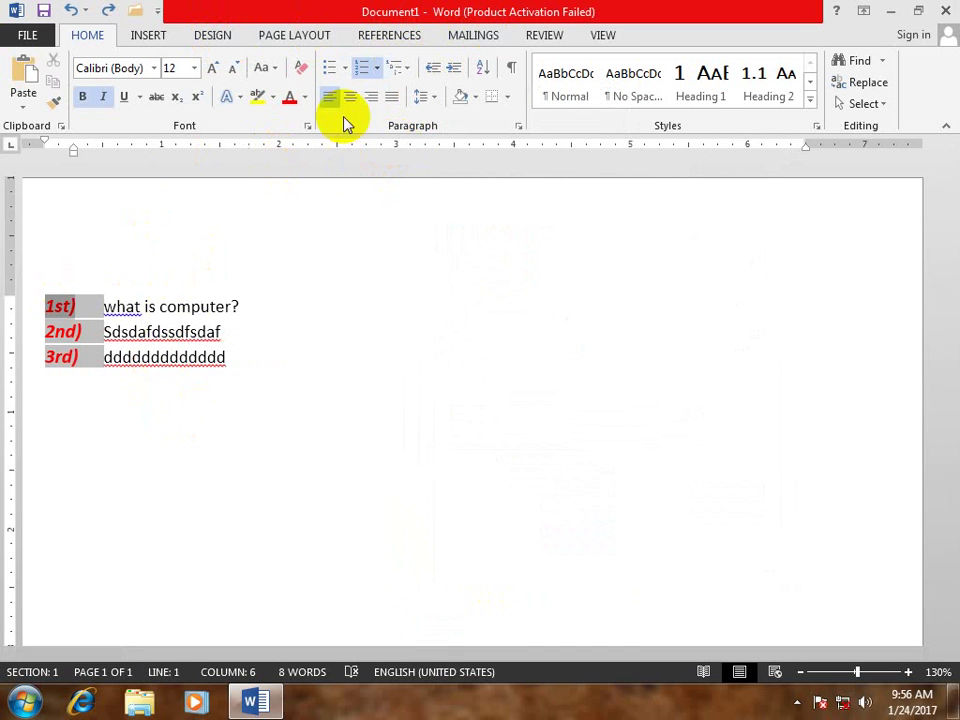
pyautogui.click(410, 78)
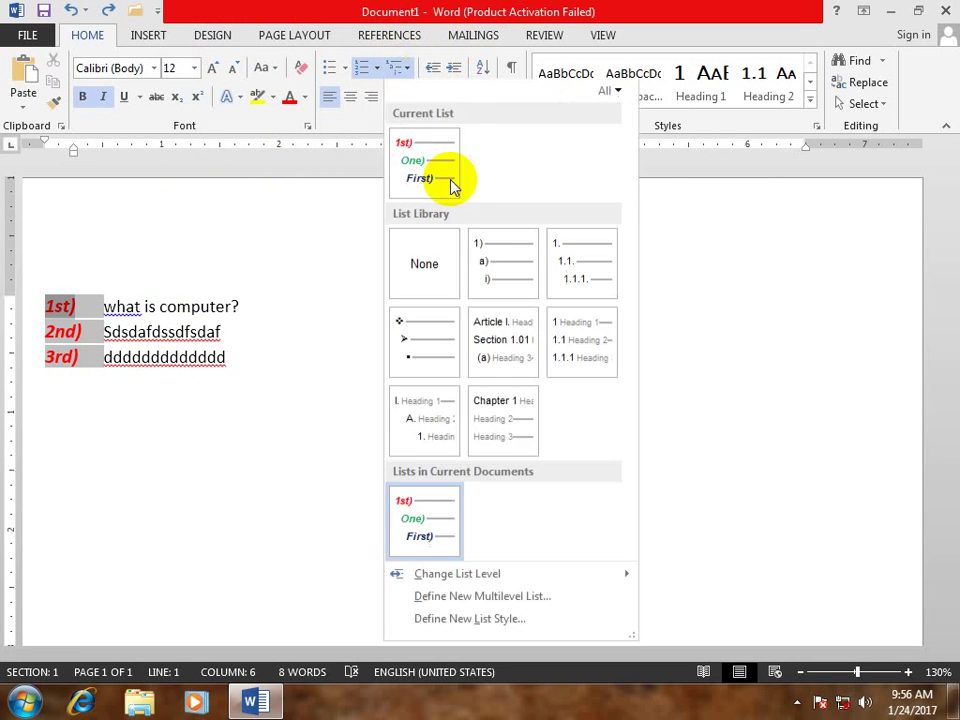
pyautogui.click(543, 598)
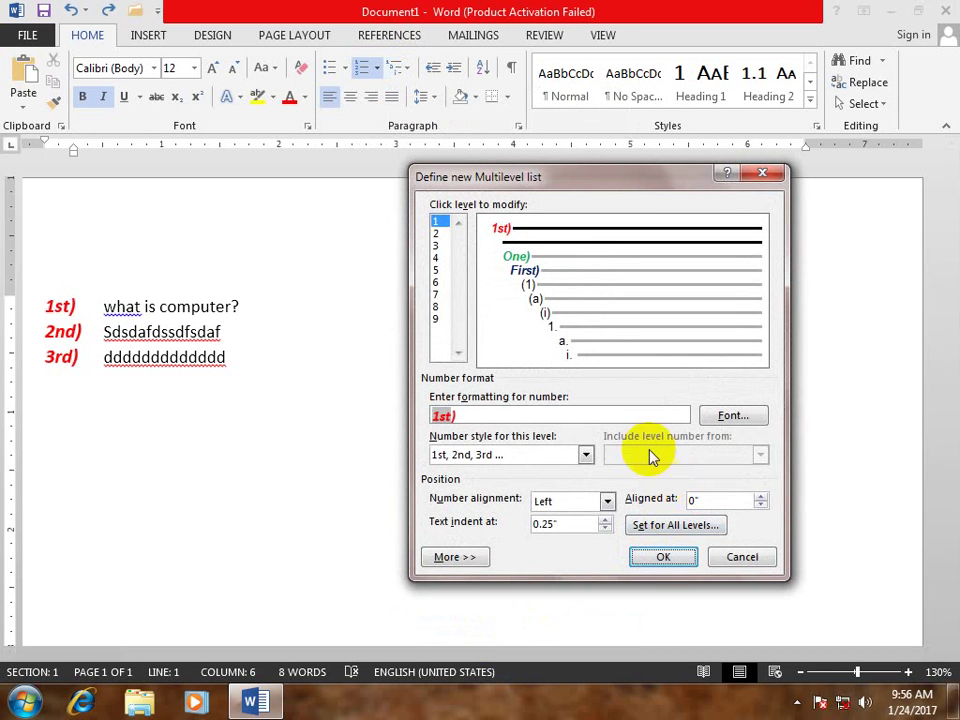
pyautogui.click(763, 495)
pyautogui.click(660, 558)
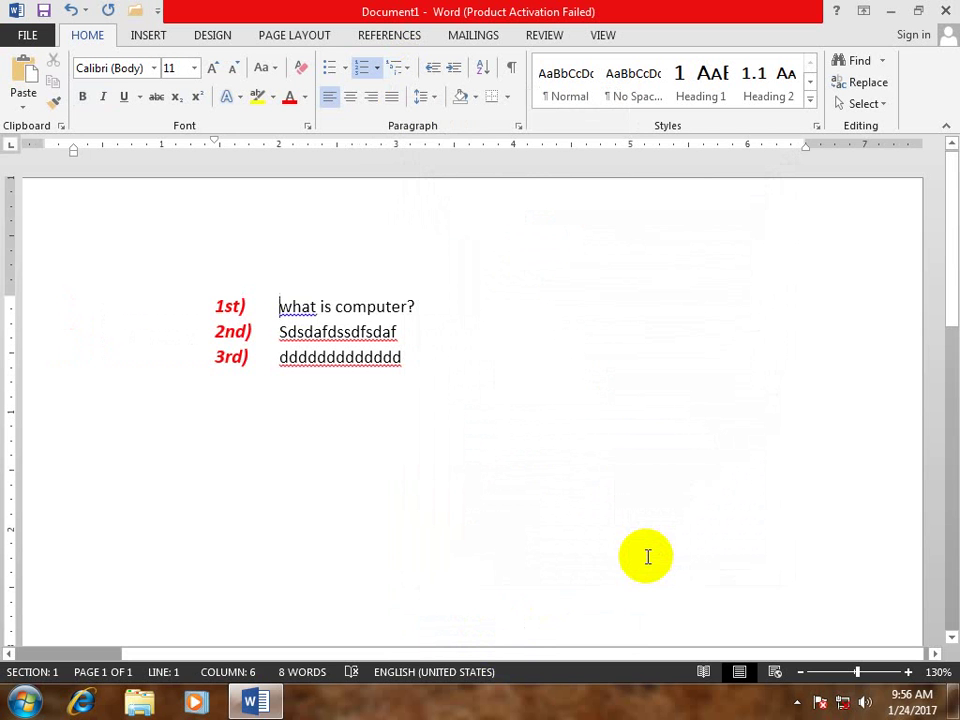
pyautogui.hotkey('ctrl', 'z')
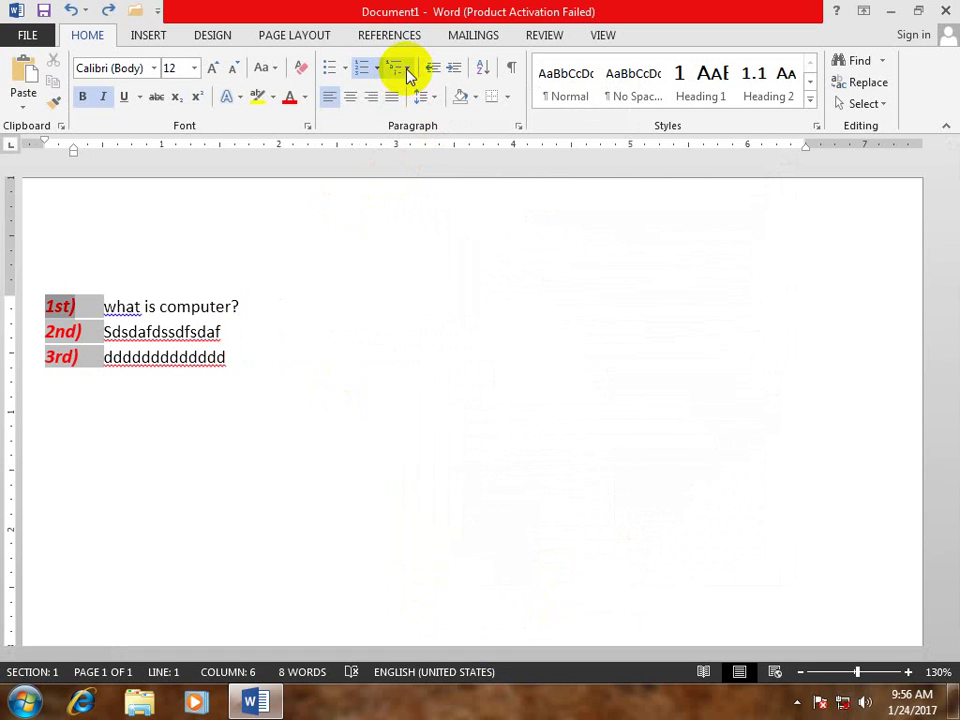
# Set the first-level number position for all levels to 1.1" and apply the list.
pyautogui.click(407, 68)
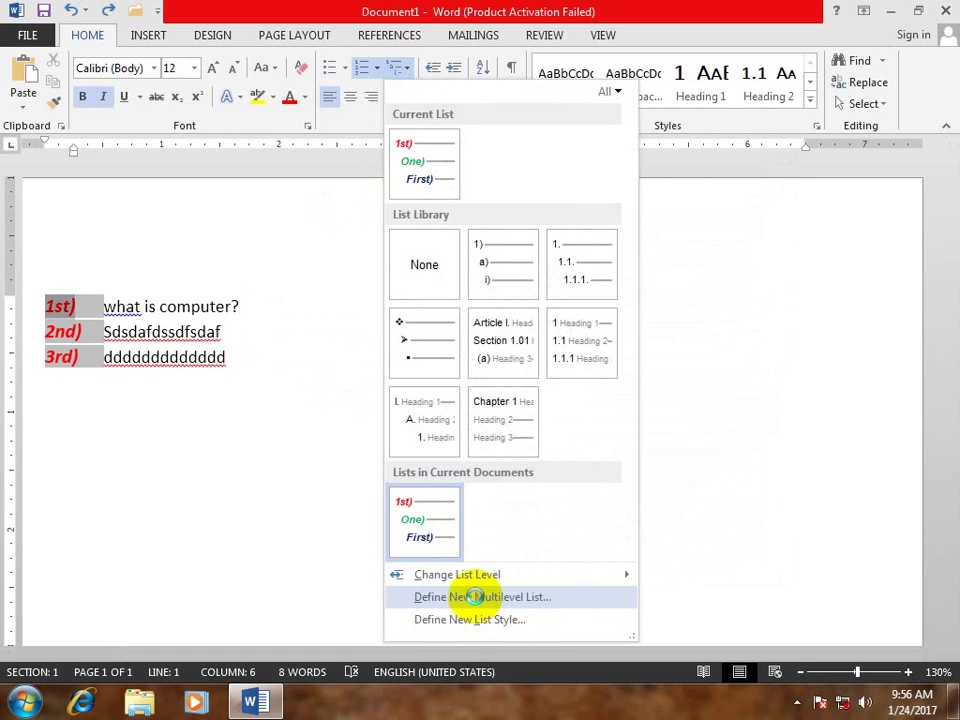
pyautogui.click(474, 596)
pyautogui.click(650, 524)
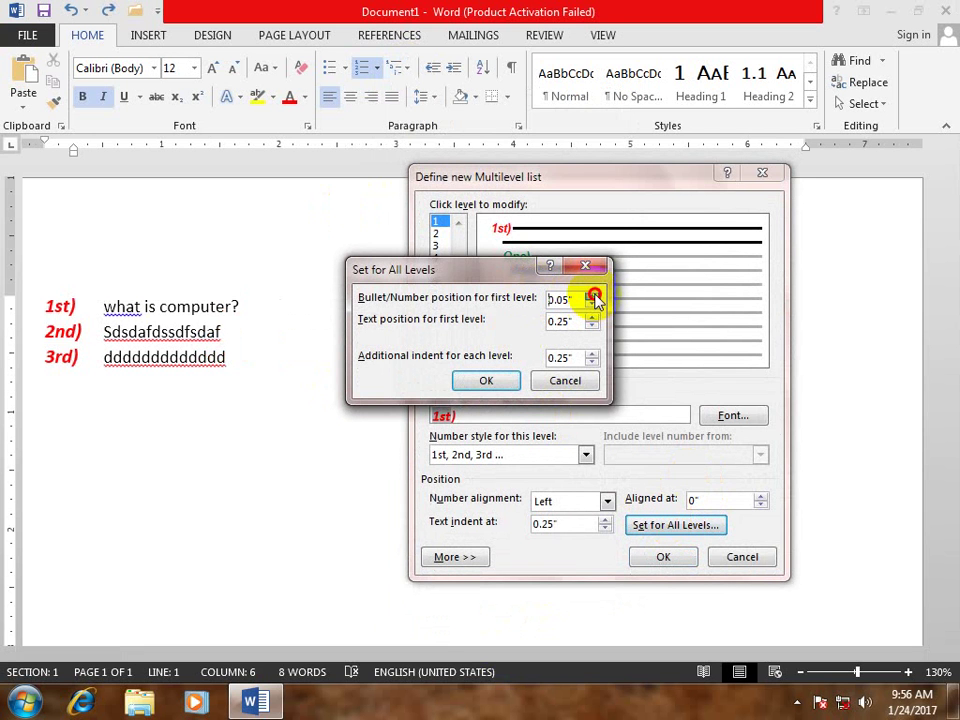
pyautogui.click(593, 296)
pyautogui.click(478, 380)
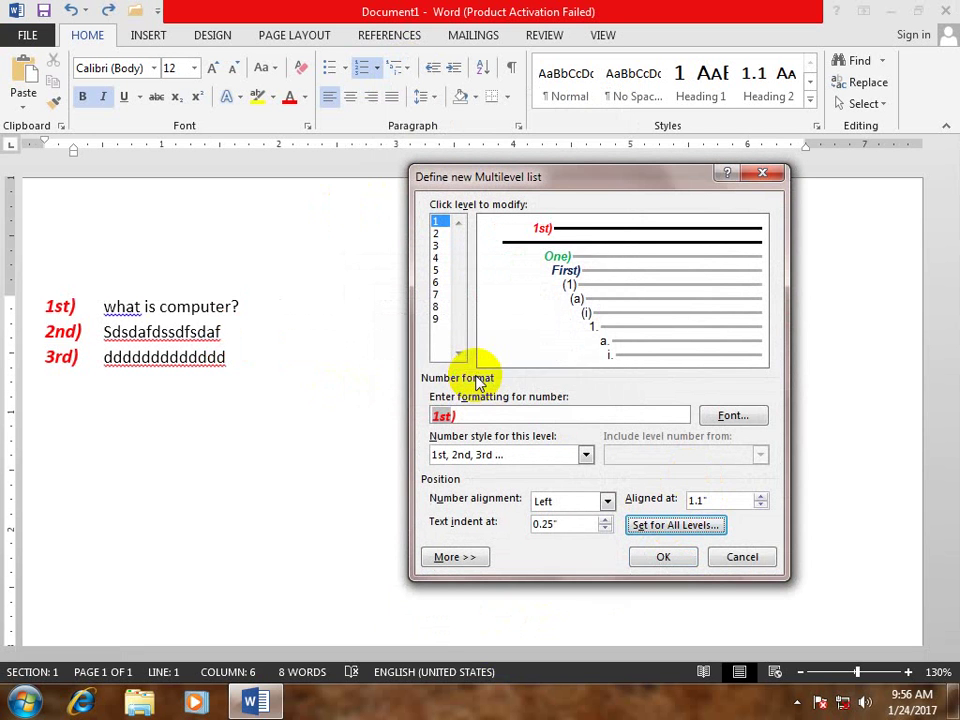
pyautogui.click(664, 558)
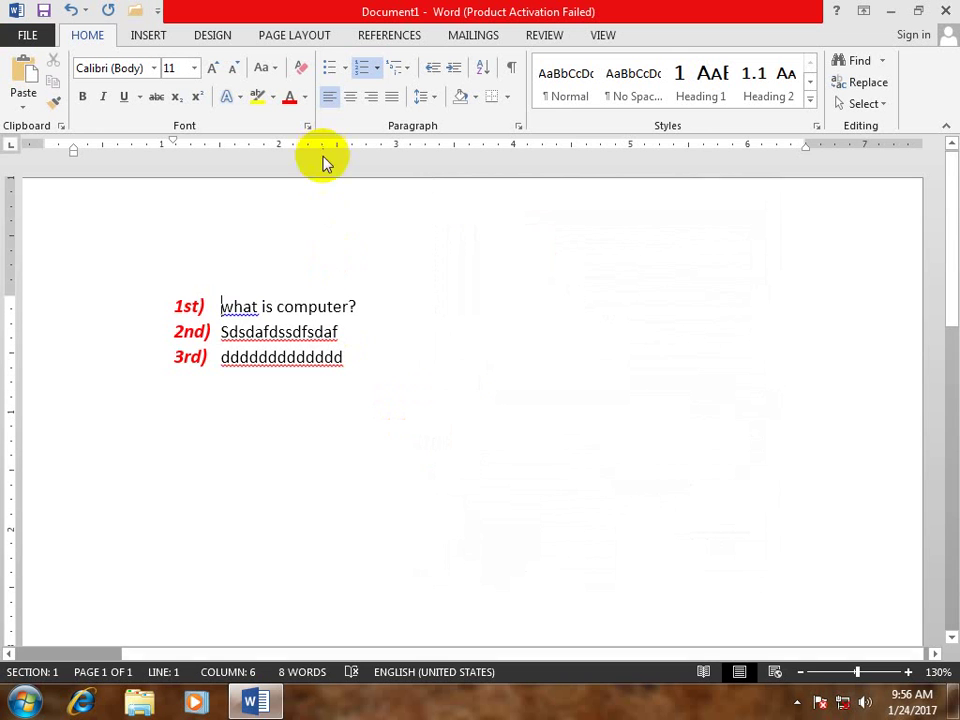
# Reset all levels to a 0" first-level position with 0.25" additional indent and apply.
pyautogui.click(407, 69)
pyautogui.click(425, 597)
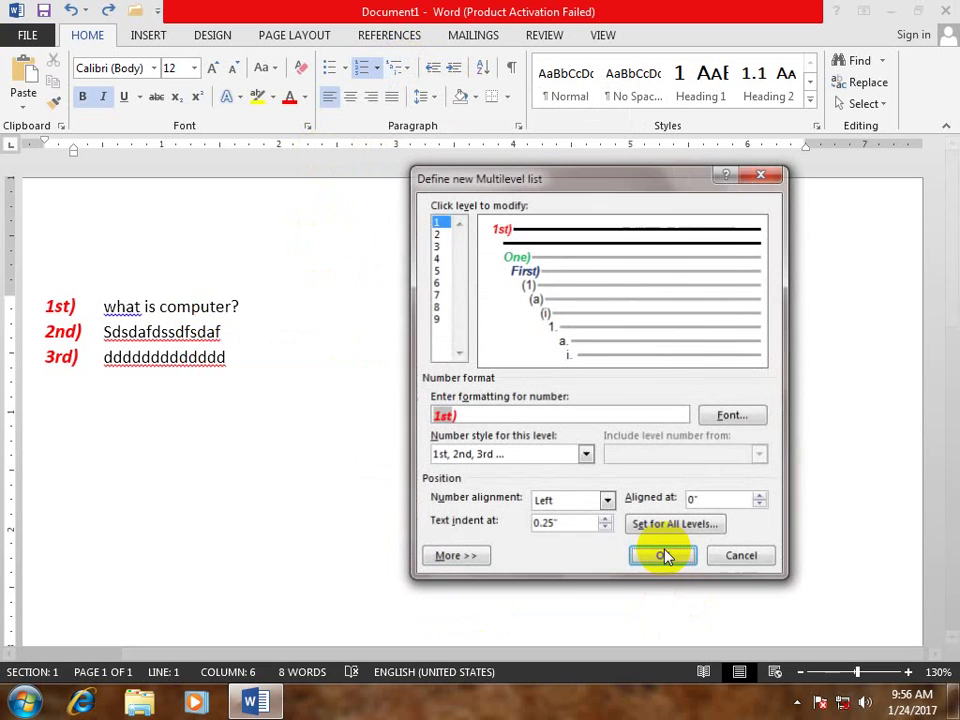
pyautogui.click(671, 520)
pyautogui.write('1"')
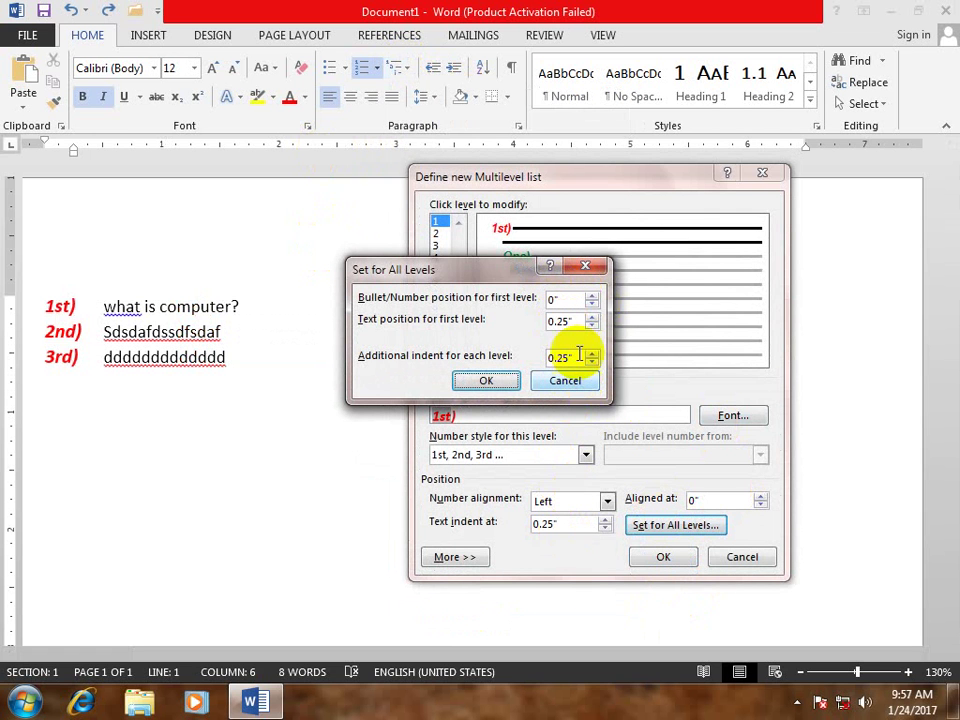
pyautogui.click(486, 380)
pyautogui.click(663, 557)
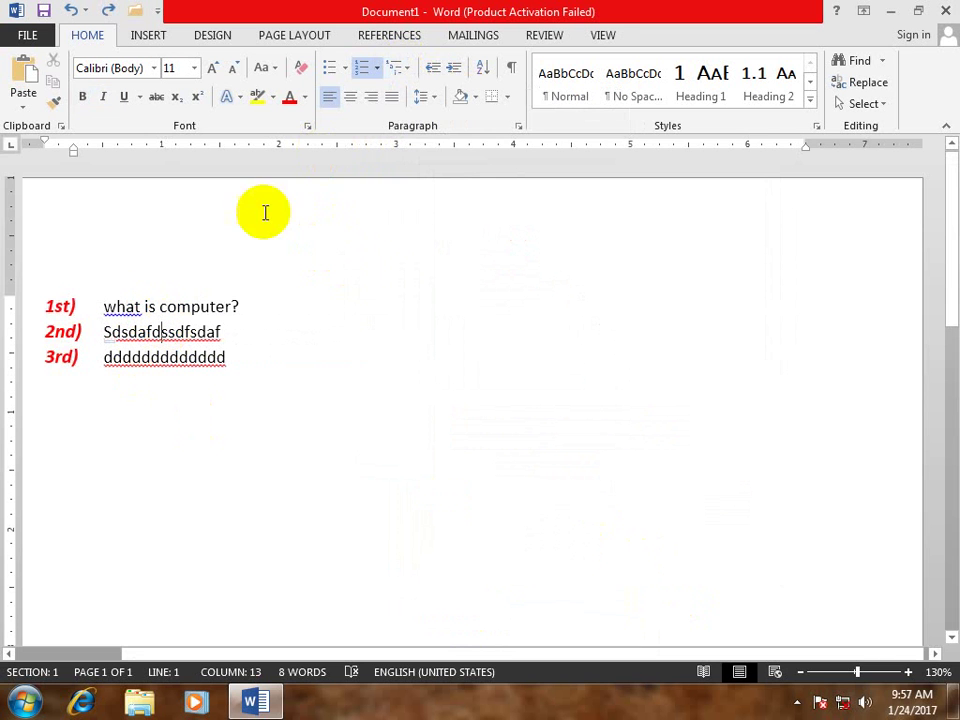
# Move the second line down to the One) list level.
pyautogui.click(416, 70)
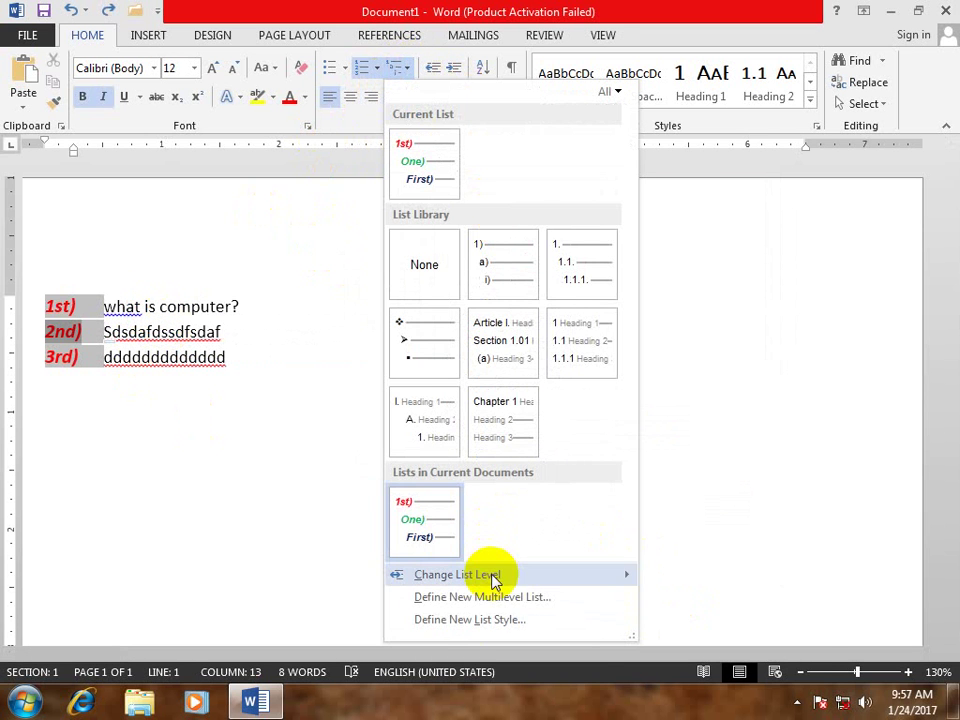
pyautogui.moveTo(589, 568)
pyautogui.click(711, 432)
# Move the last line down to the First) list level.
pyautogui.click(187, 358)
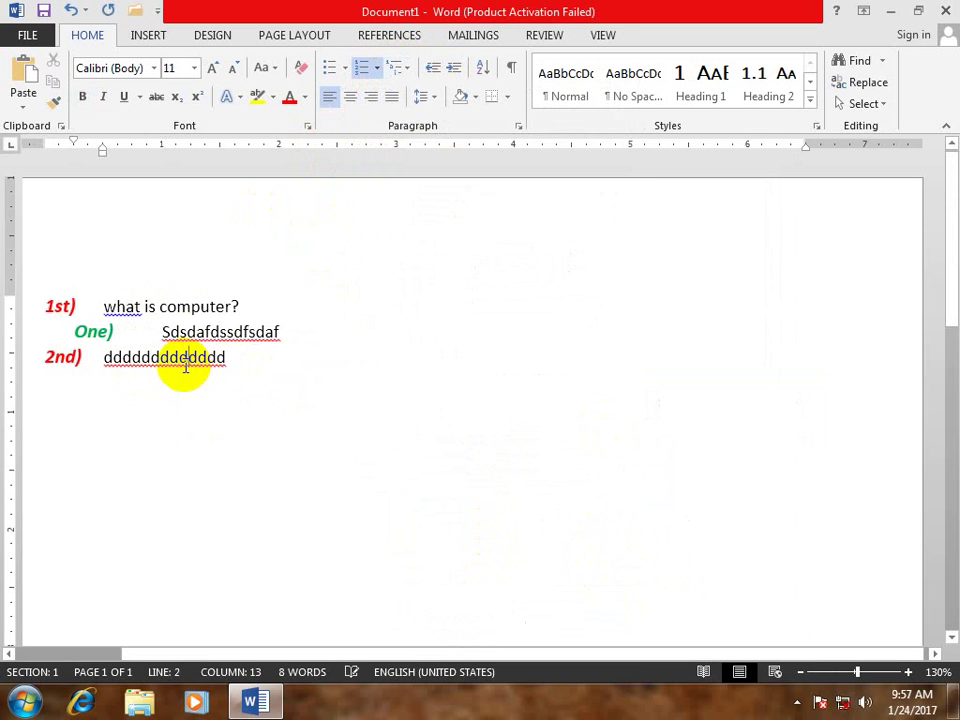
pyautogui.click(412, 70)
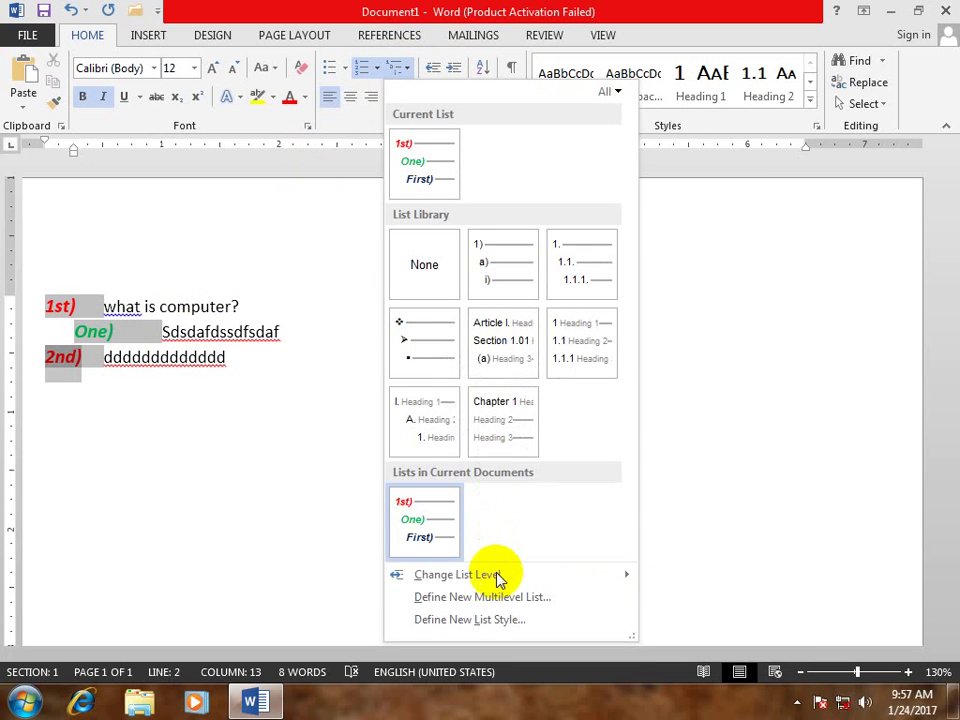
pyautogui.moveTo(643, 578)
pyautogui.click(706, 478)
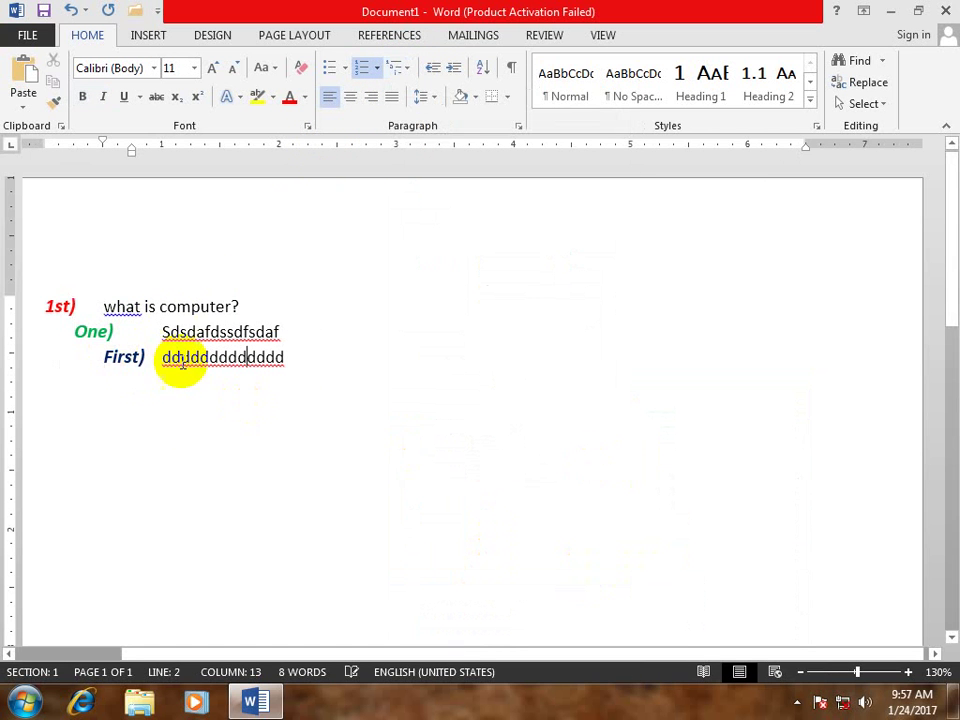
# Use Set for All Levels to adjust the additional indent and apply the redefined multilevel list.
pyautogui.click(396, 70)
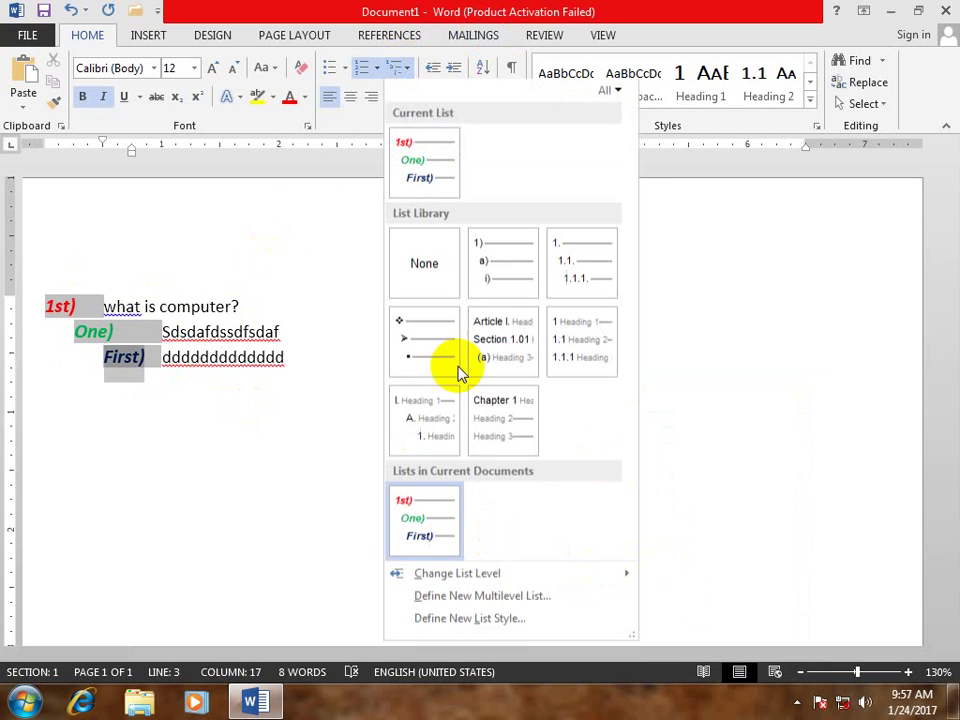
pyautogui.click(466, 577)
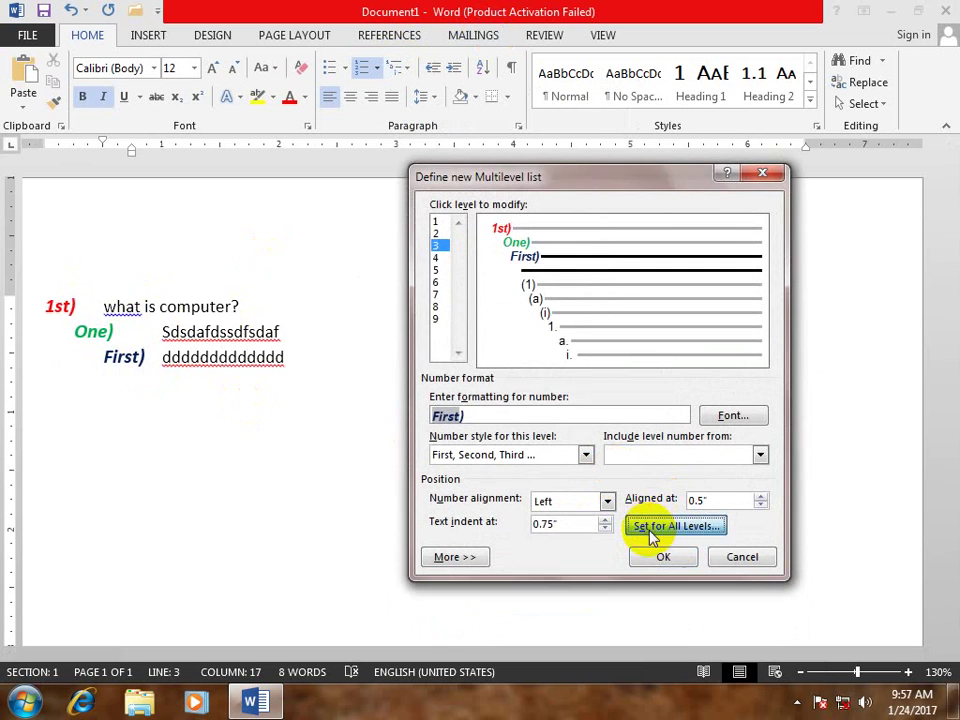
pyautogui.click(660, 525)
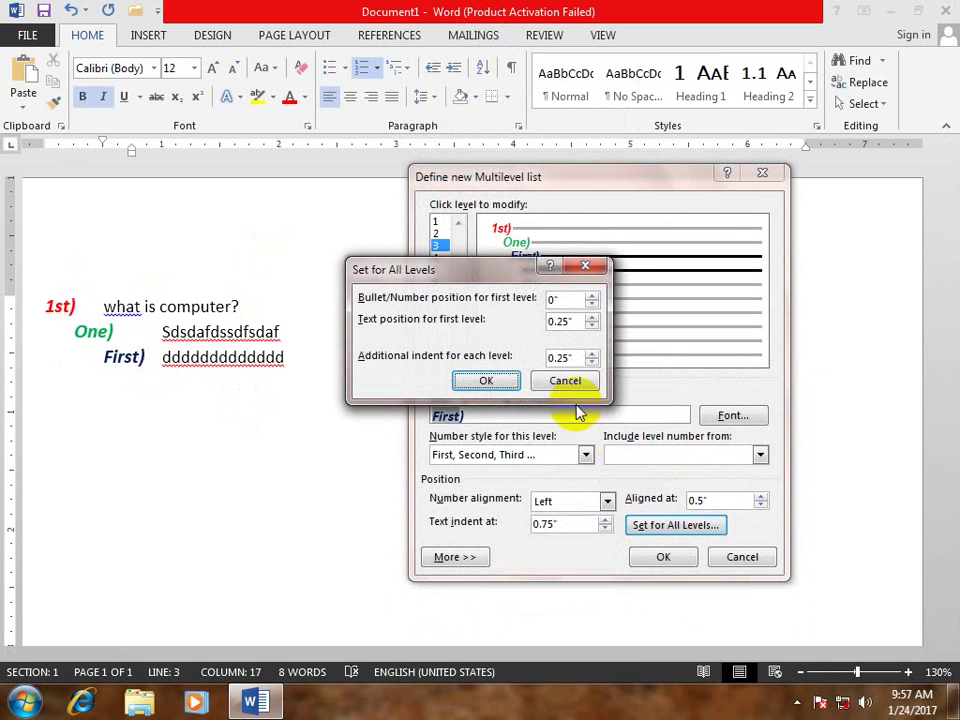
pyautogui.click(592, 353)
pyautogui.click(486, 380)
pyautogui.click(663, 557)
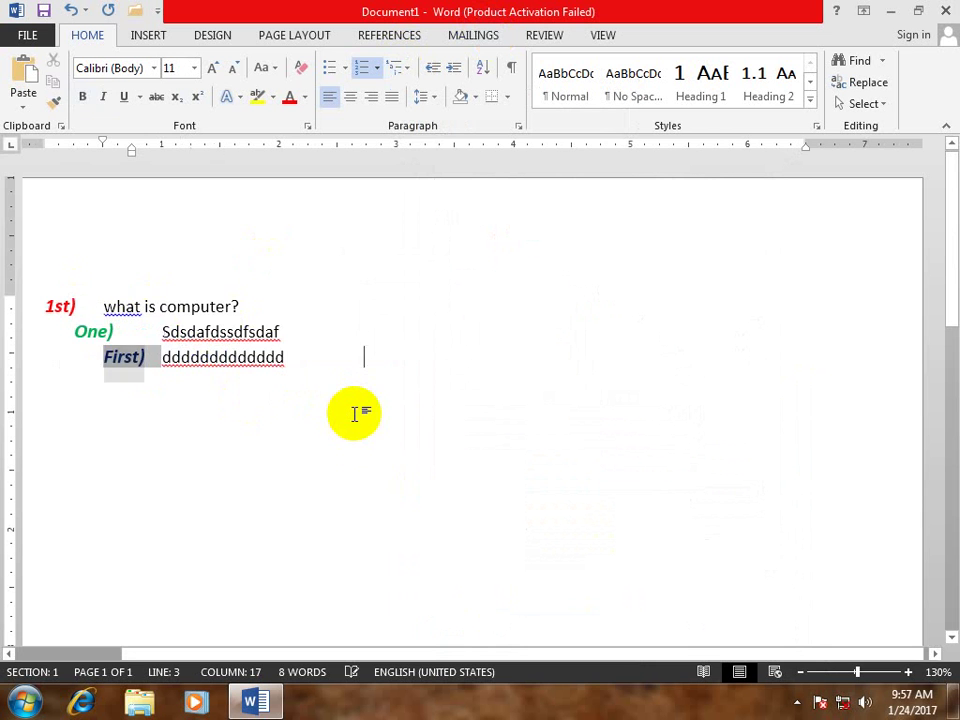
# Delete the three list lines and begin defining a new list style.
pyautogui.tripleClick(24, 292)
pyautogui.press('Delete')
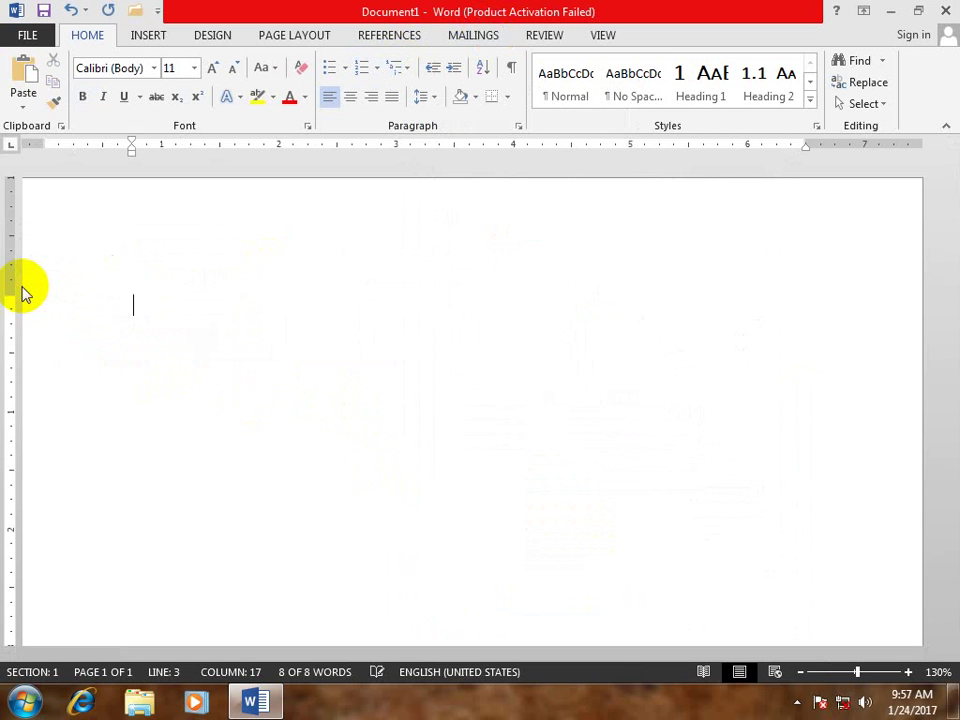
pyautogui.click(400, 70)
pyautogui.click(468, 619)
pyautogui.write('Khan')
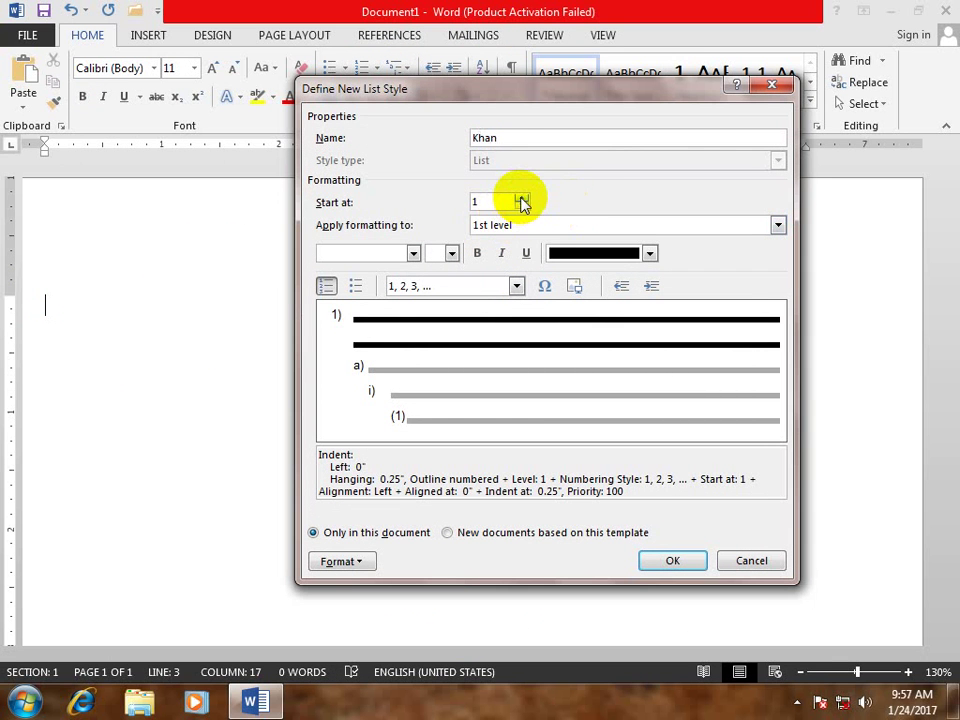
# Format level 1 as Calibri (Body) 12 pt bold italic dark blue, then switch it to bullets.
pyautogui.click(521, 224)
pyautogui.click(518, 240)
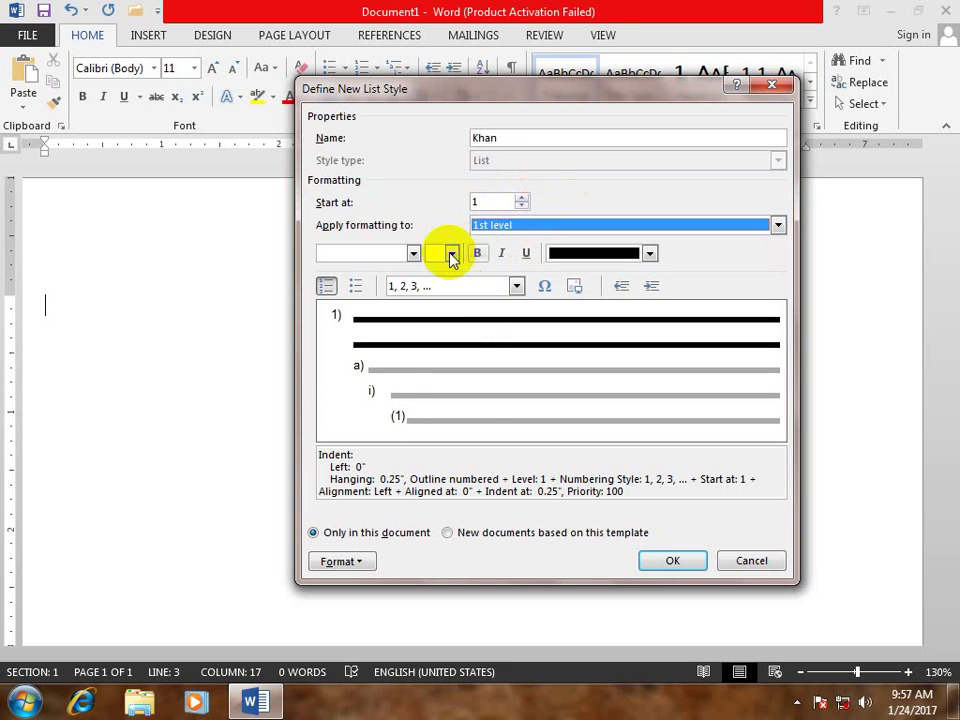
pyautogui.click(413, 253)
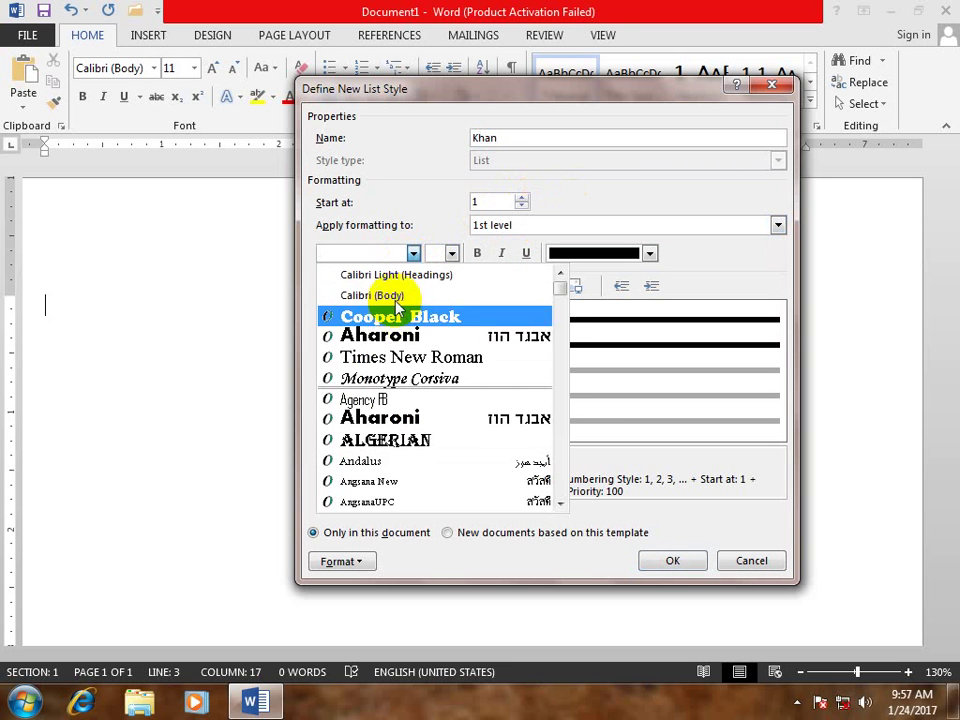
pyautogui.click(397, 296)
pyautogui.click(451, 253)
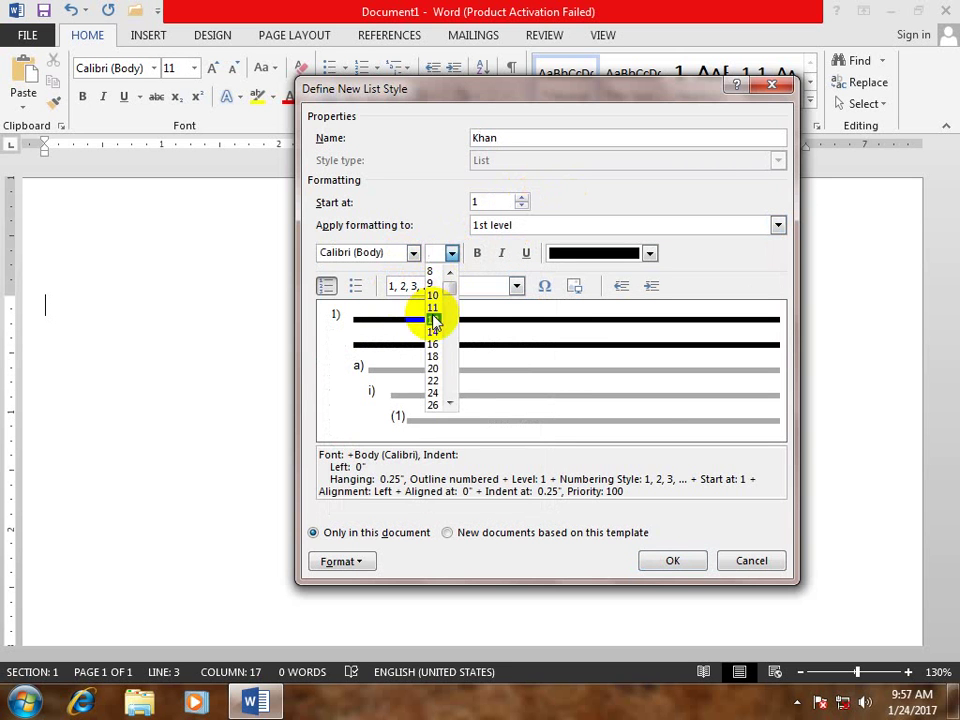
pyautogui.click(434, 320)
pyautogui.click(477, 253)
pyautogui.click(501, 253)
pyautogui.click(649, 253)
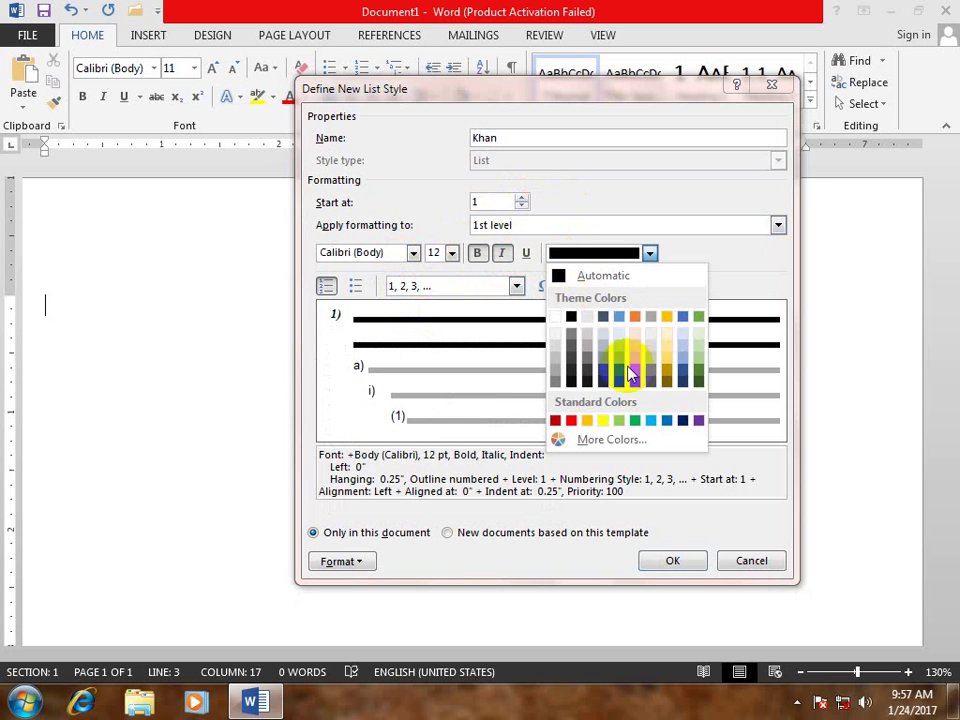
pyautogui.click(684, 422)
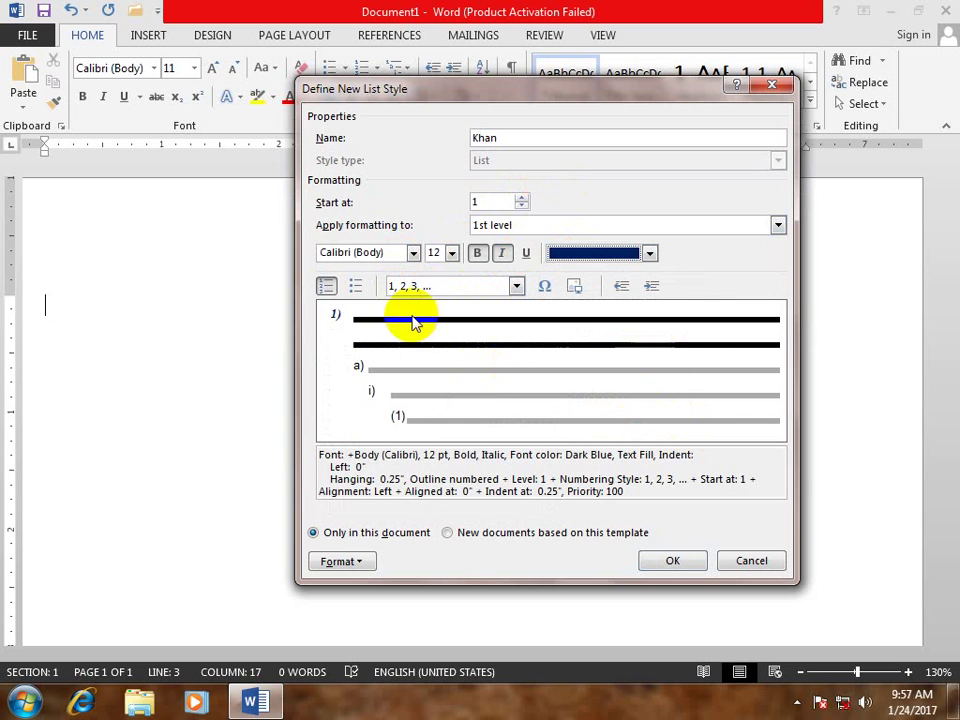
pyautogui.click(355, 287)
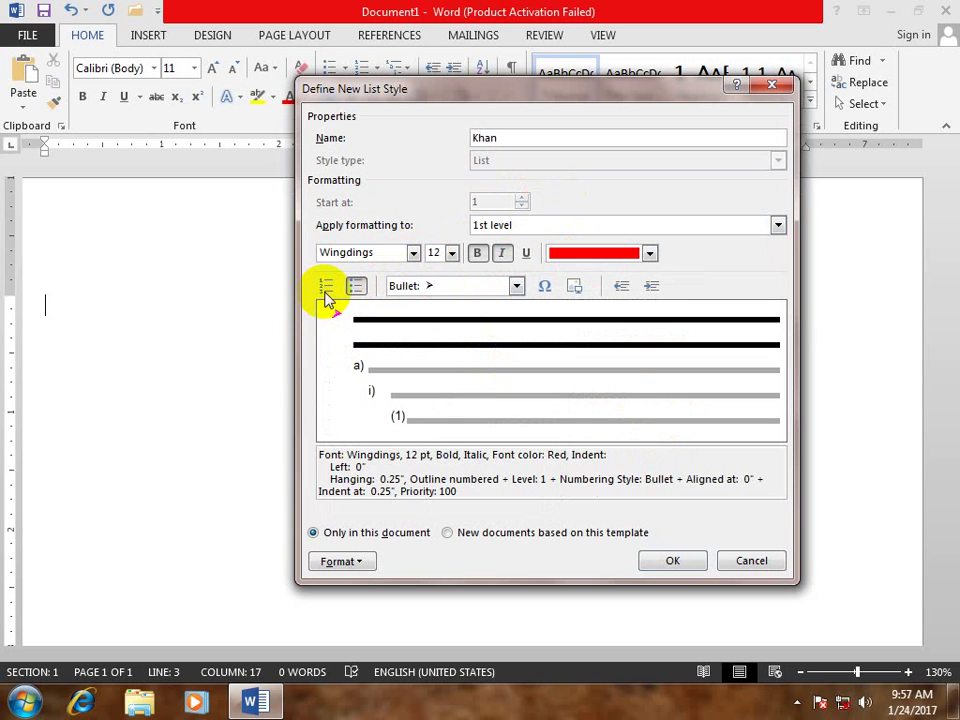
# Try numbering the first level 1st, 2nd, 3rd, then 0001, 0002, 0003.
pyautogui.click(325, 287)
pyautogui.click(516, 286)
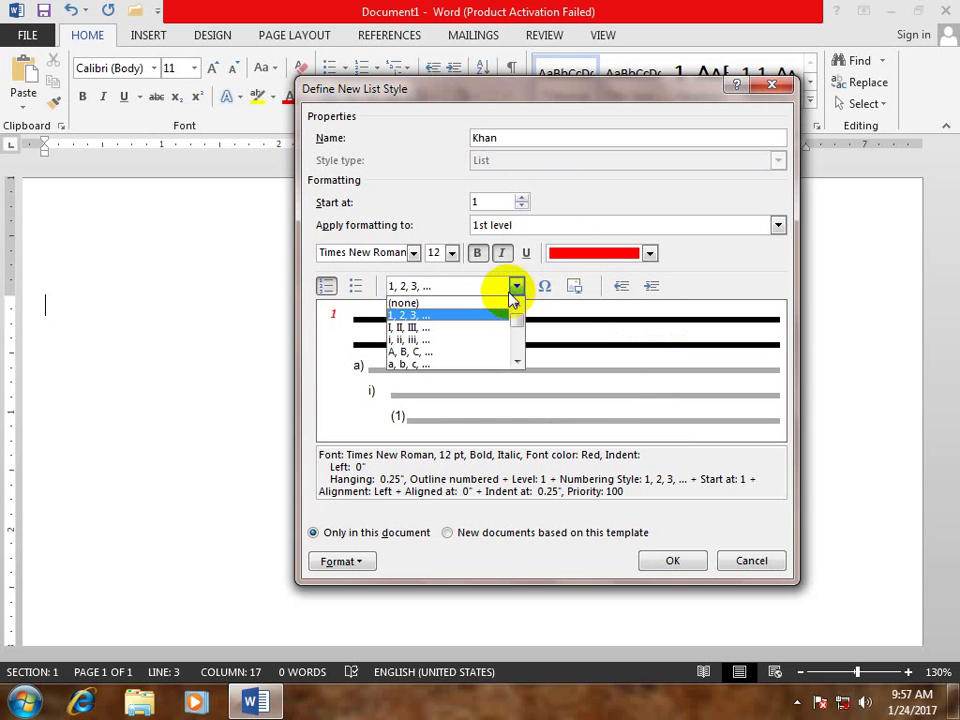
pyautogui.click(516, 362)
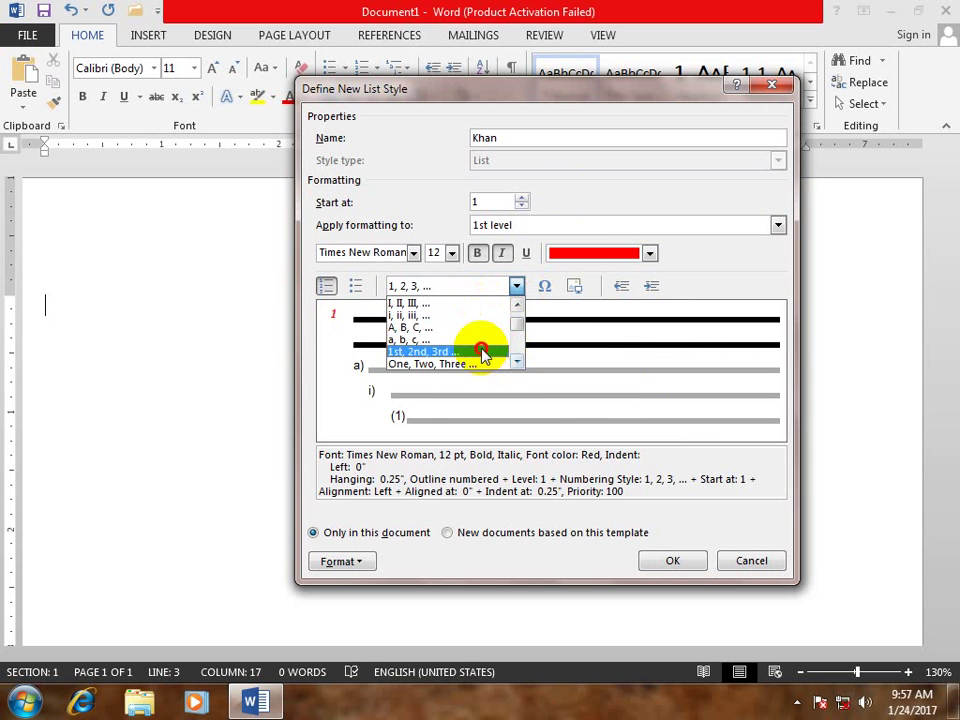
pyautogui.click(488, 350)
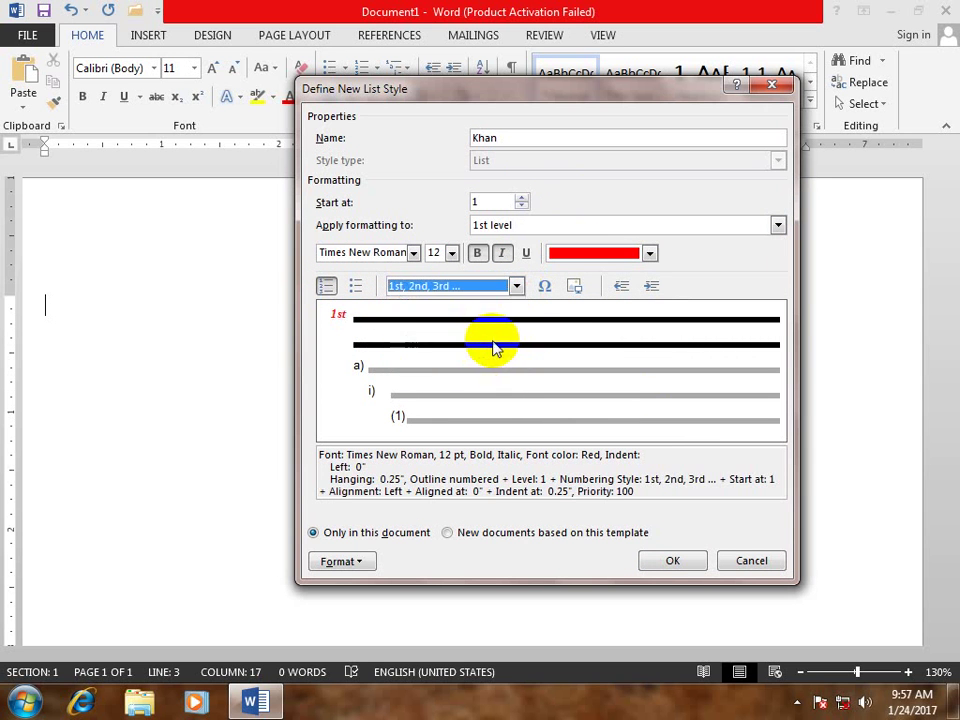
pyautogui.click(355, 286)
pyautogui.click(516, 286)
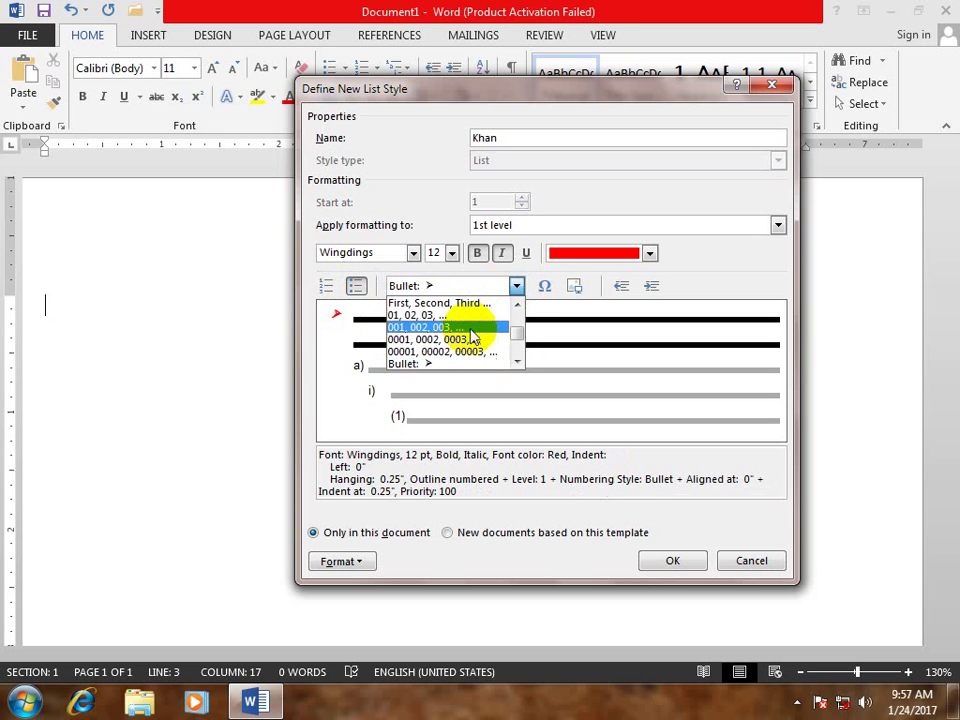
pyautogui.click(470, 340)
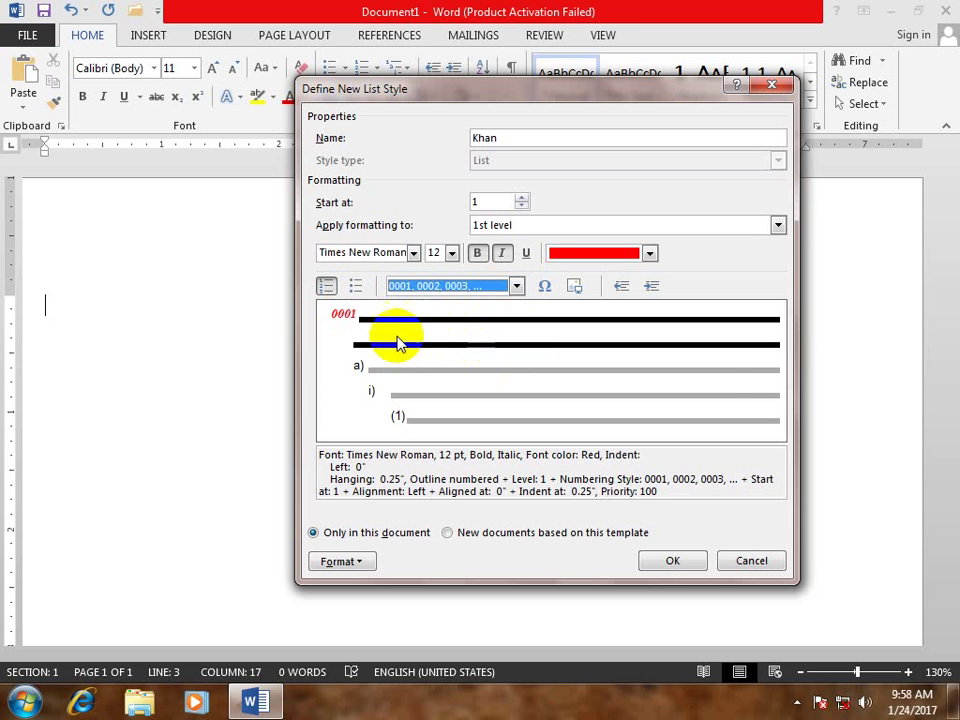
# Try a star-burst symbol, then the mmmmm picture as the first-level bullet.
pyautogui.click(545, 286)
pyautogui.click(618, 211)
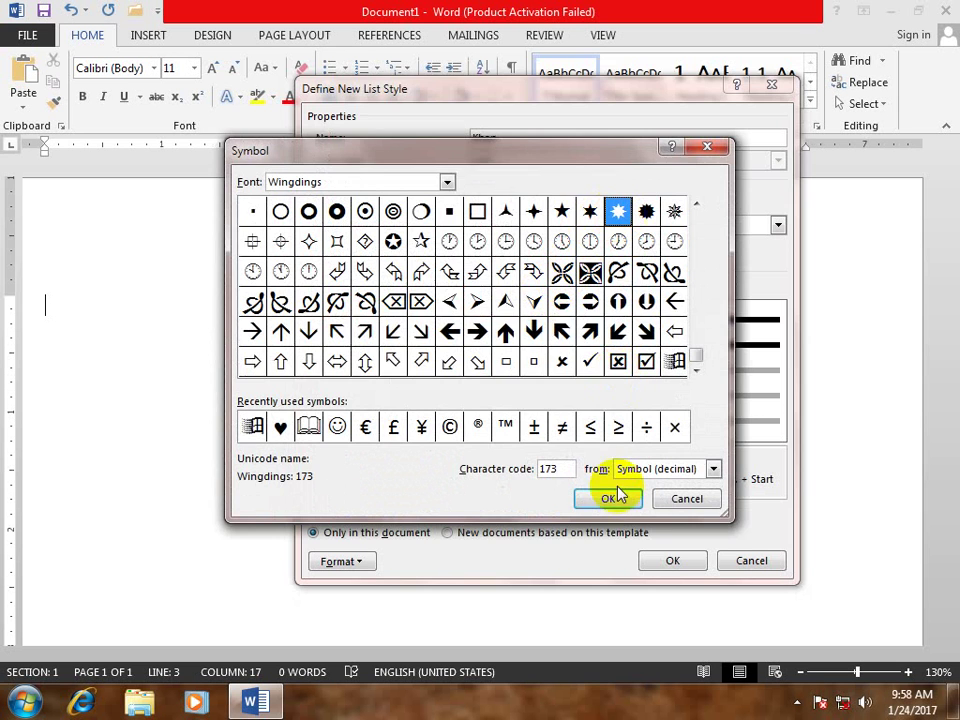
pyautogui.click(609, 498)
pyautogui.click(574, 289)
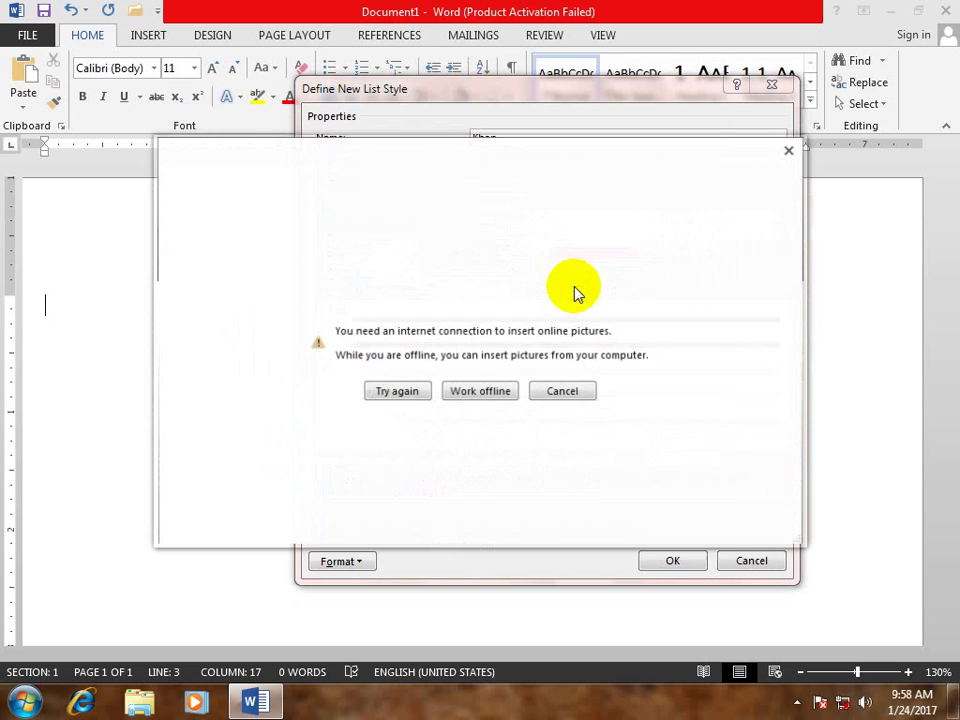
pyautogui.click(481, 390)
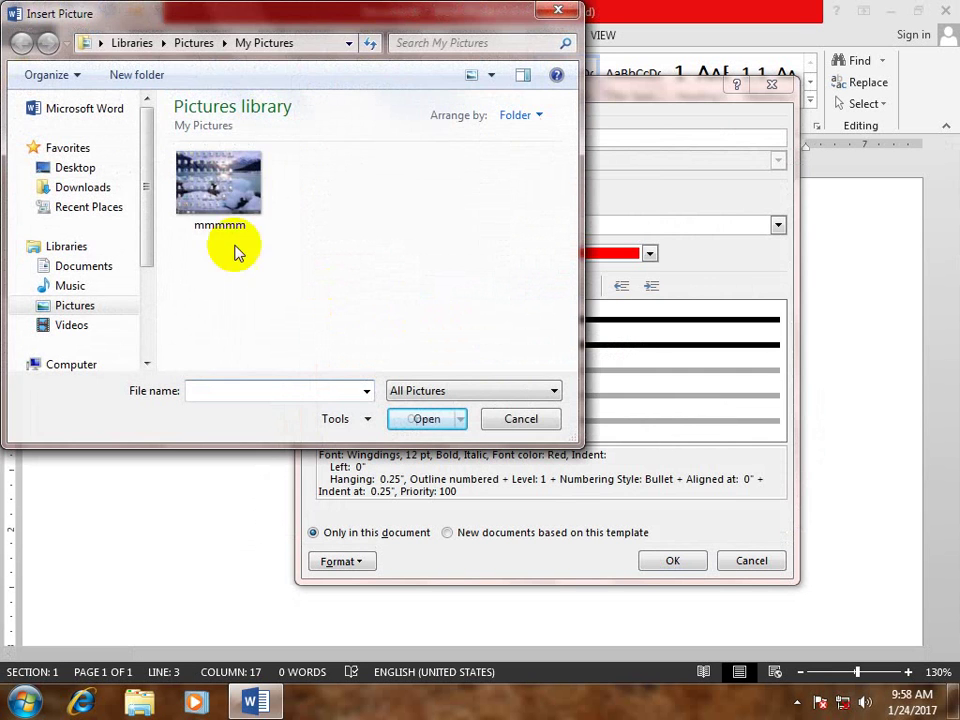
pyautogui.click(425, 418)
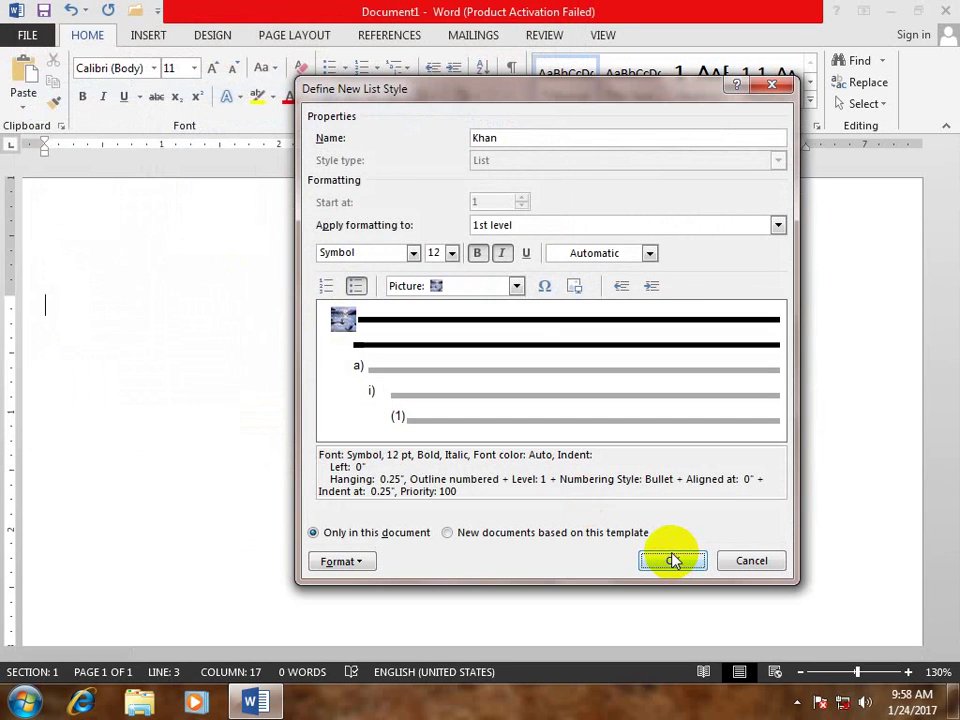
# Return level 1 to red 1st, 2nd, 3rd numbering, leaving its indent unchanged.
pyautogui.click(326, 285)
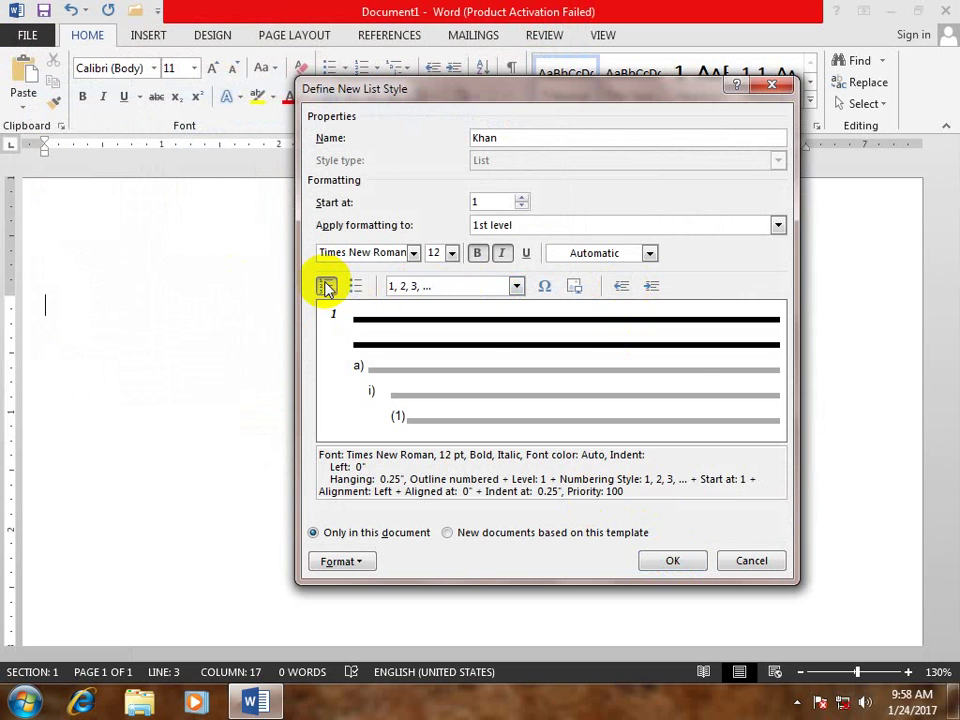
pyautogui.click(563, 253)
pyautogui.click(573, 420)
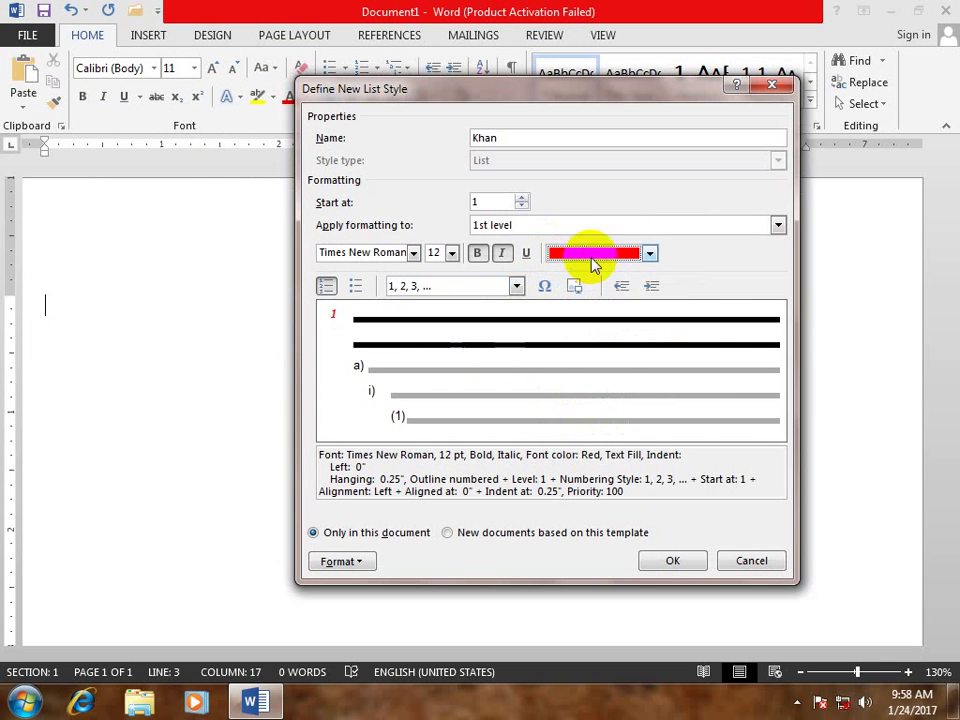
pyautogui.click(516, 286)
pyautogui.click(474, 365)
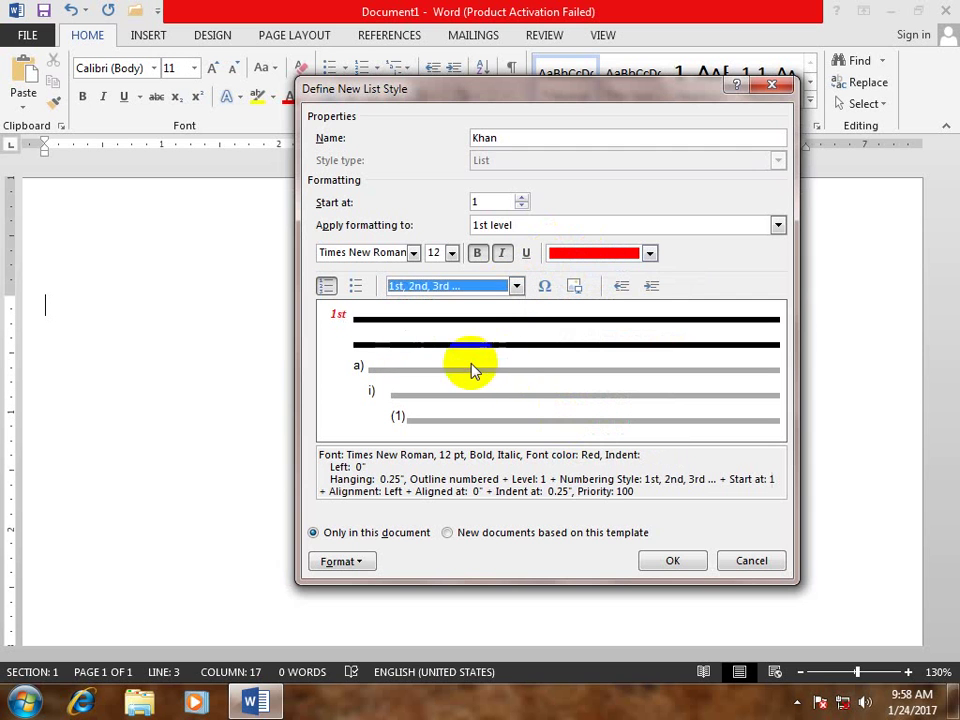
pyautogui.click(651, 288)
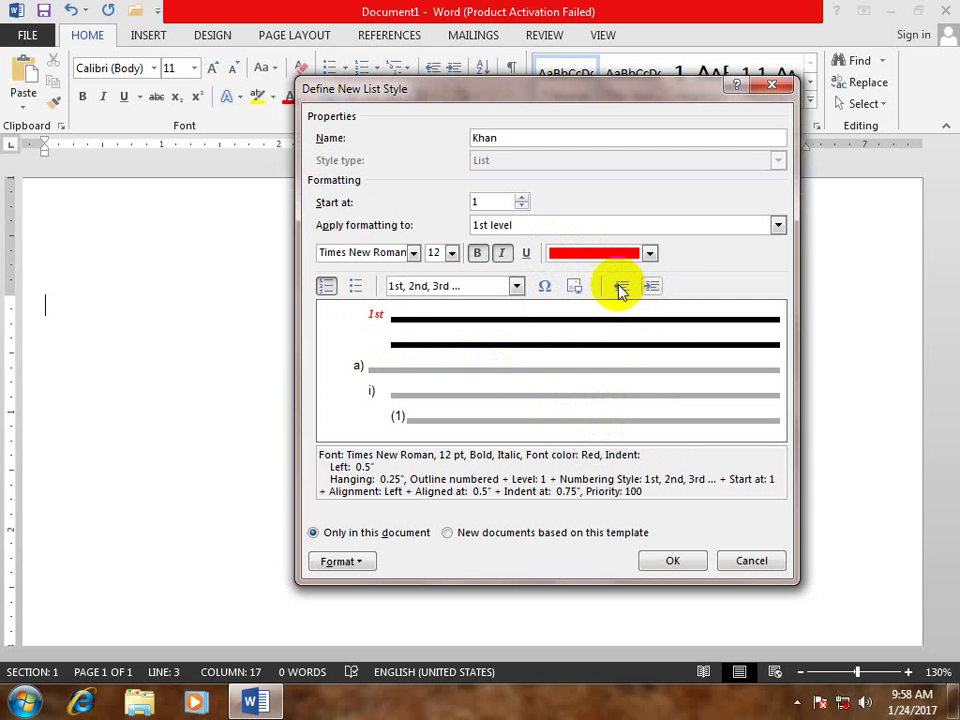
pyautogui.click(620, 287)
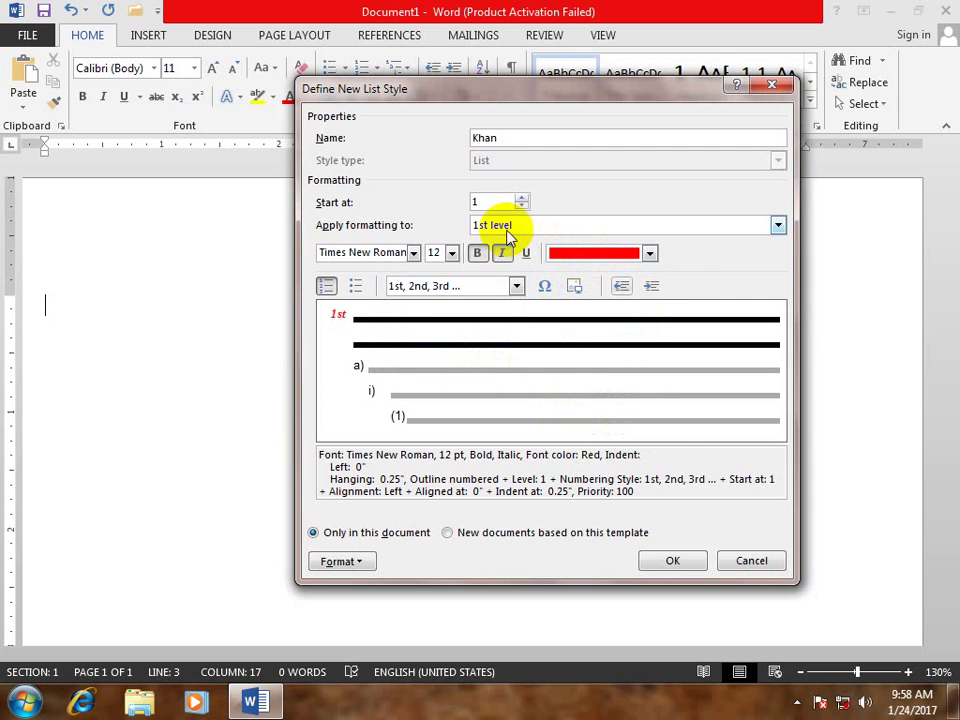
# Format level 2 as Calibri (Body) 12 pt bold italic green with One, Two, Three numbering.
pyautogui.click(490, 225)
pyautogui.click(510, 256)
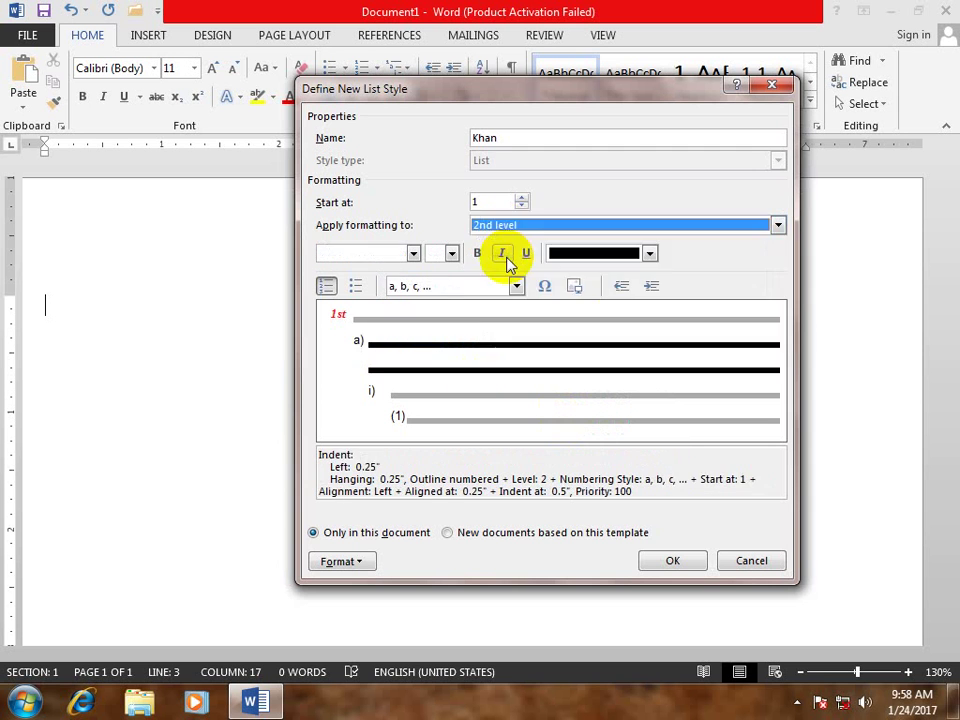
pyautogui.click(413, 253)
pyautogui.click(394, 294)
pyautogui.click(451, 253)
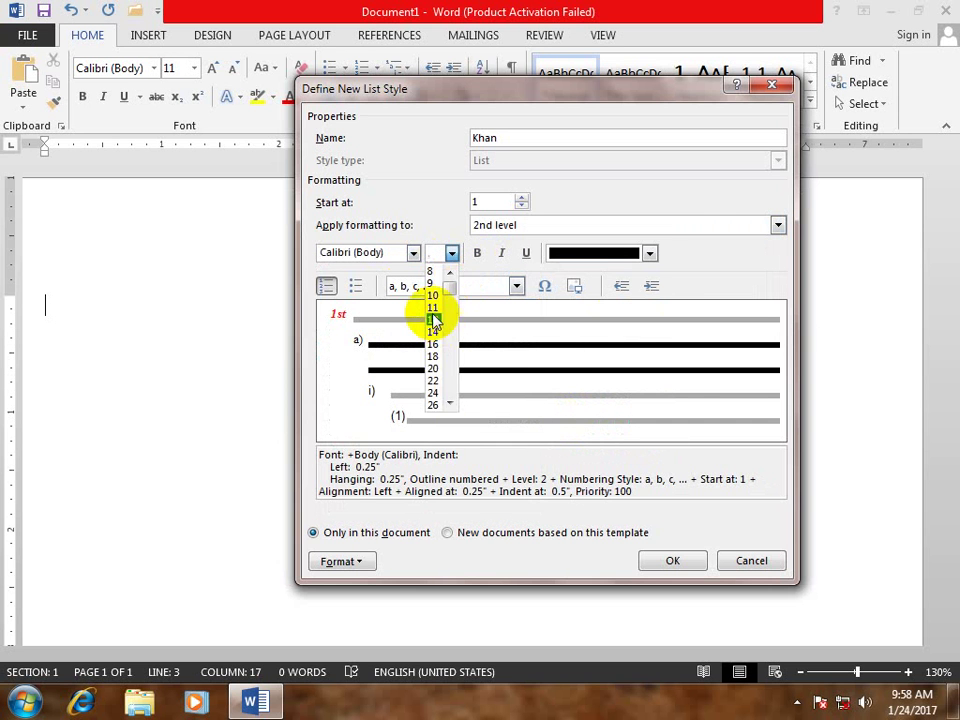
pyautogui.click(433, 319)
pyautogui.click(477, 253)
pyautogui.click(501, 253)
pyautogui.click(580, 258)
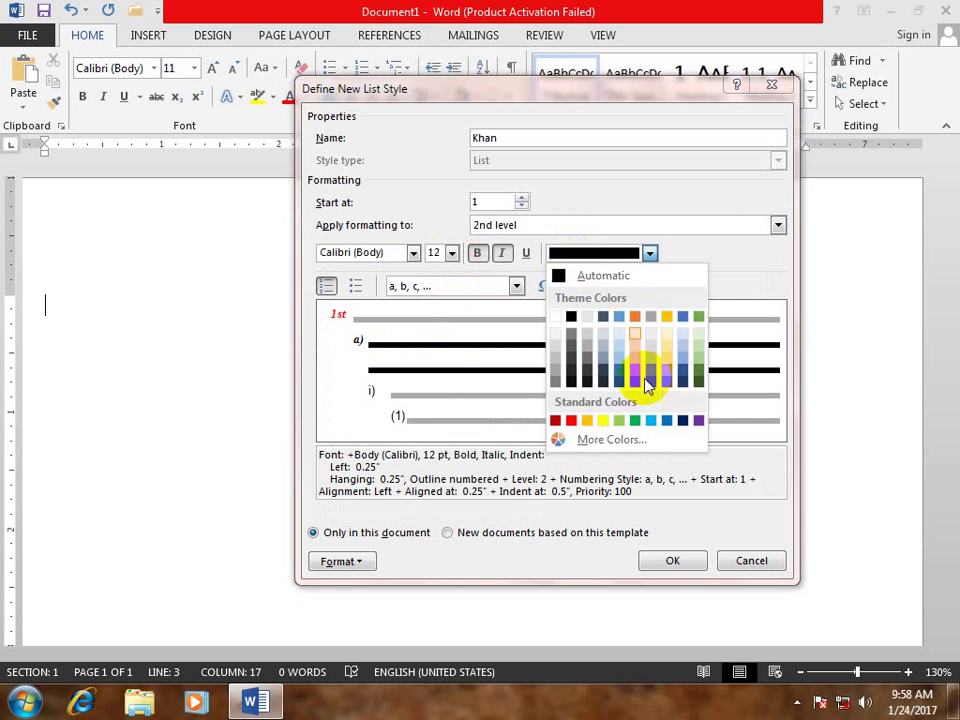
pyautogui.click(638, 420)
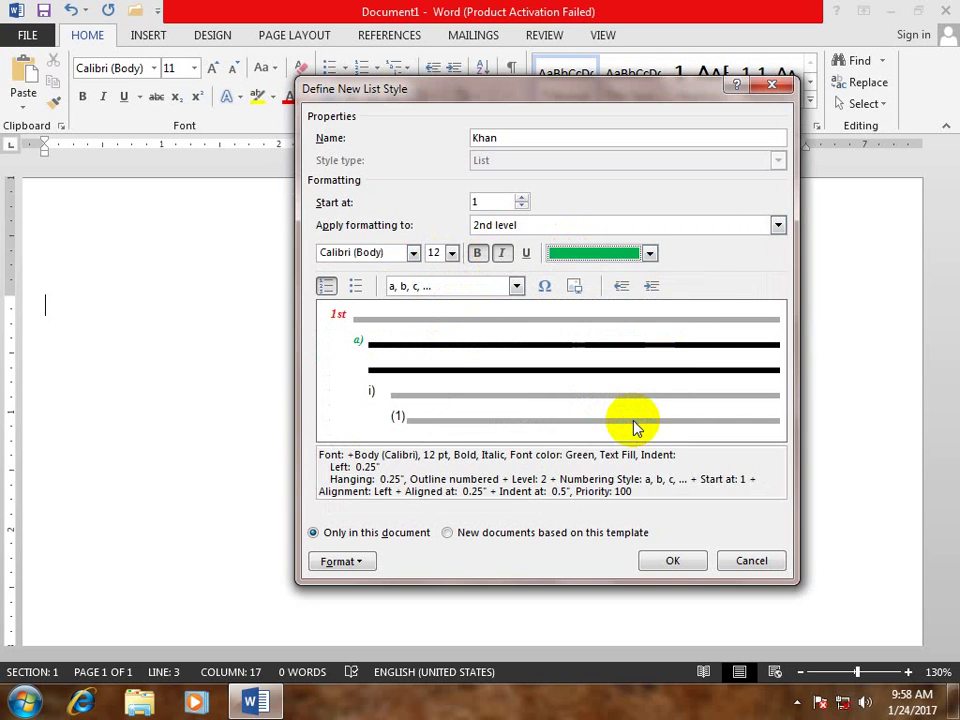
pyautogui.click(516, 286)
pyautogui.click(468, 365)
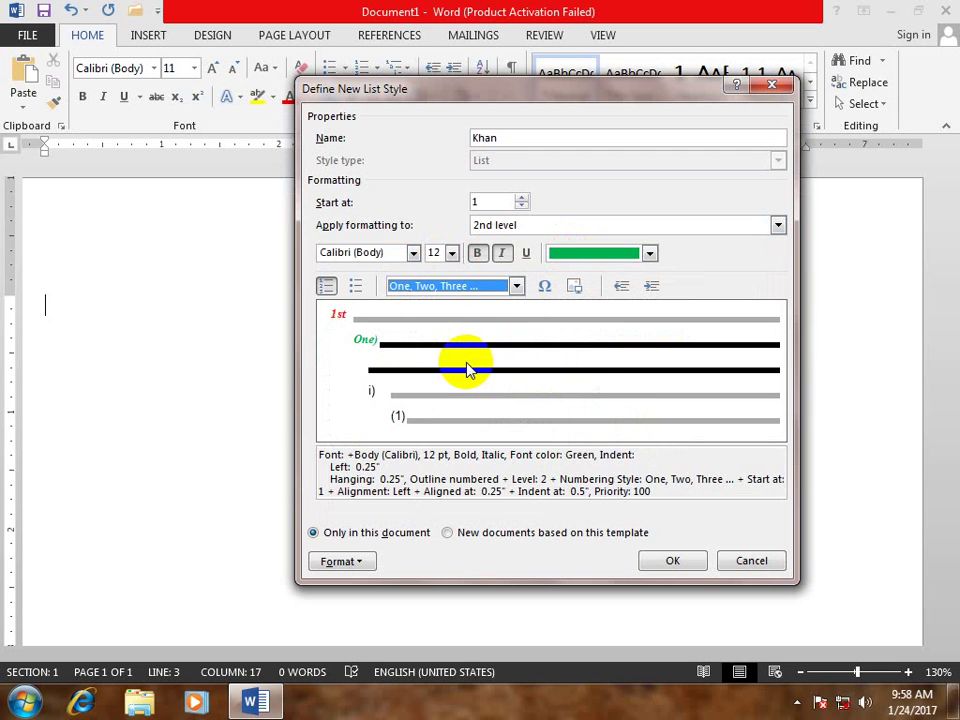
# Format level 3 as Calibri (Body) 12 pt bold italic blue with First, Second, Third numbering.
pyautogui.click(505, 224)
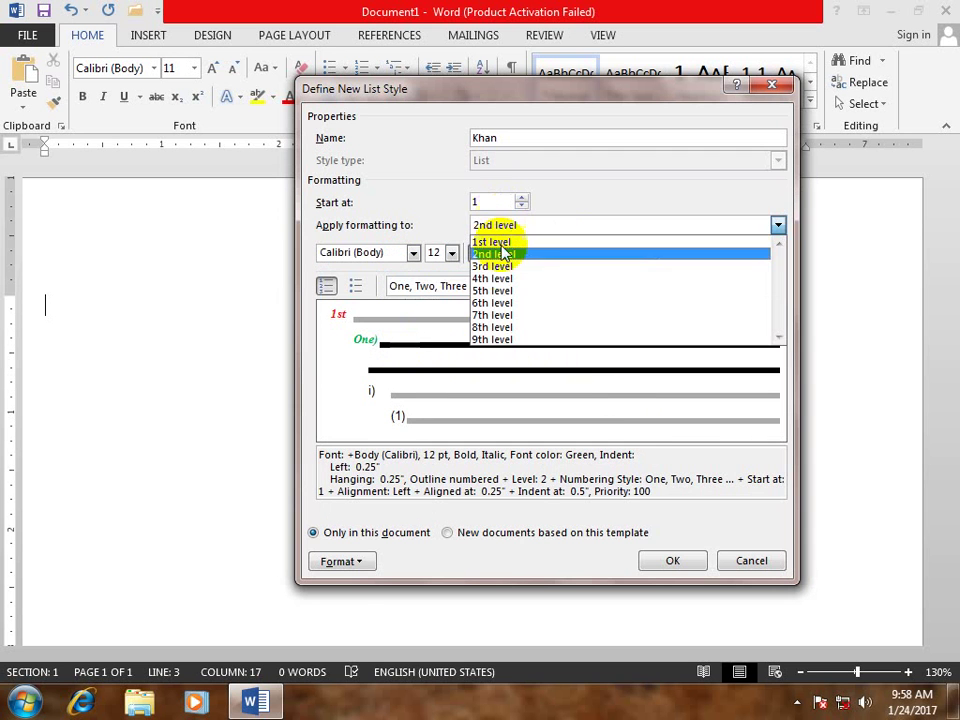
pyautogui.click(491, 263)
pyautogui.click(413, 253)
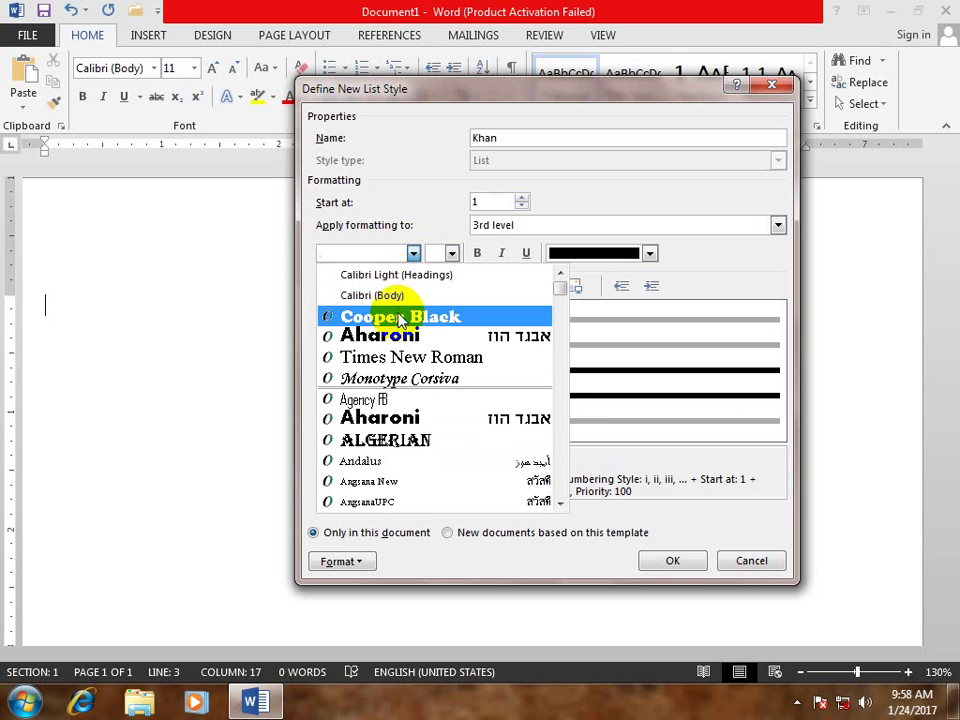
pyautogui.click(400, 294)
pyautogui.click(453, 253)
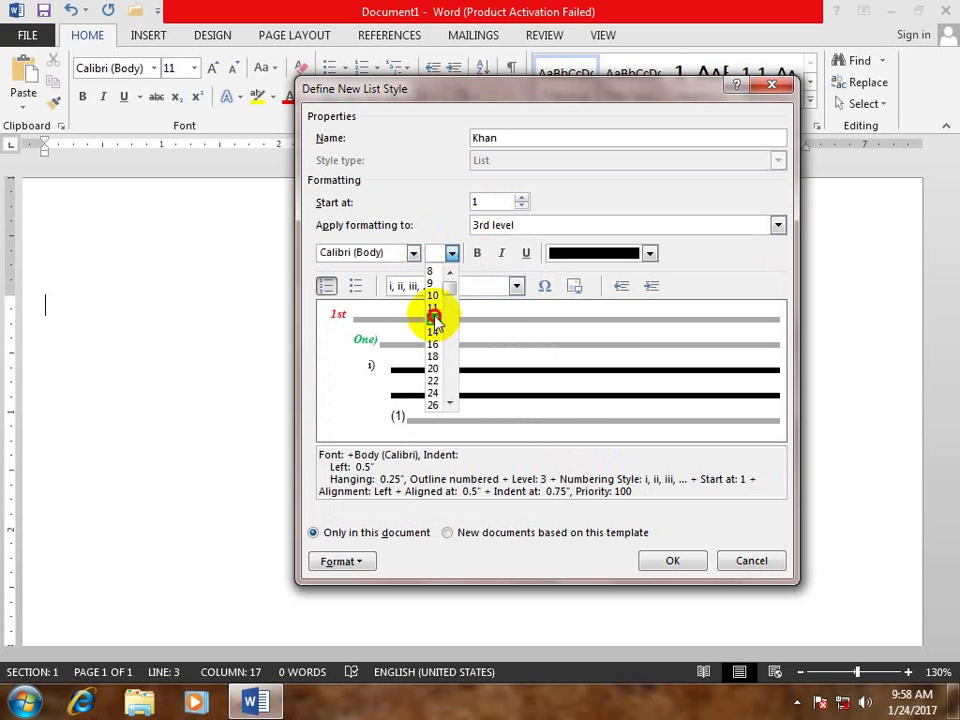
pyautogui.click(433, 319)
pyautogui.click(477, 253)
pyautogui.click(501, 253)
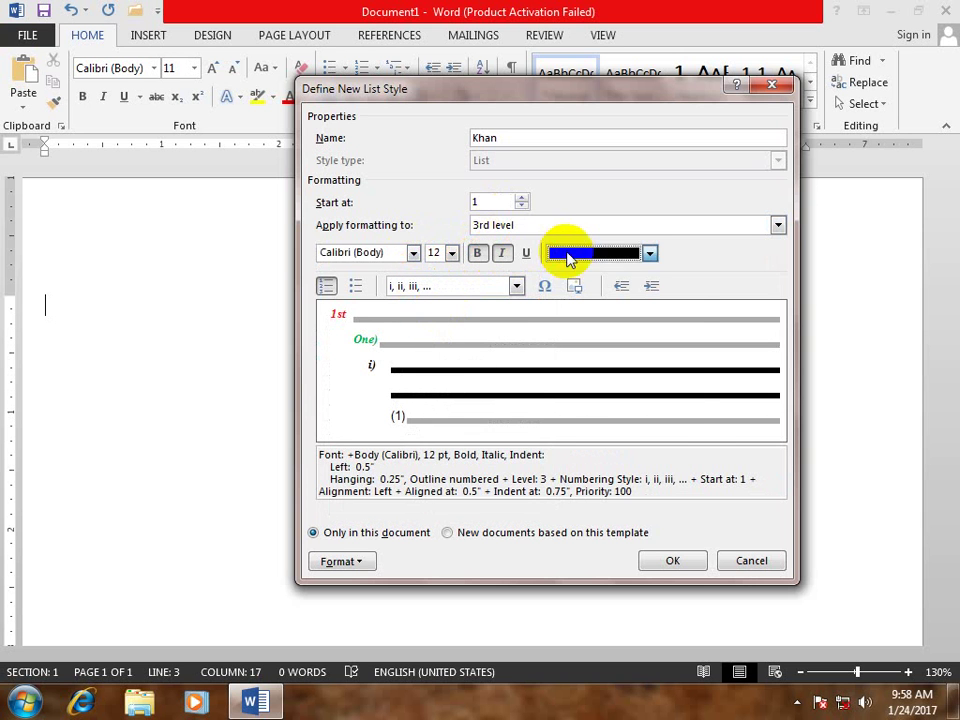
pyautogui.click(649, 253)
pyautogui.click(667, 420)
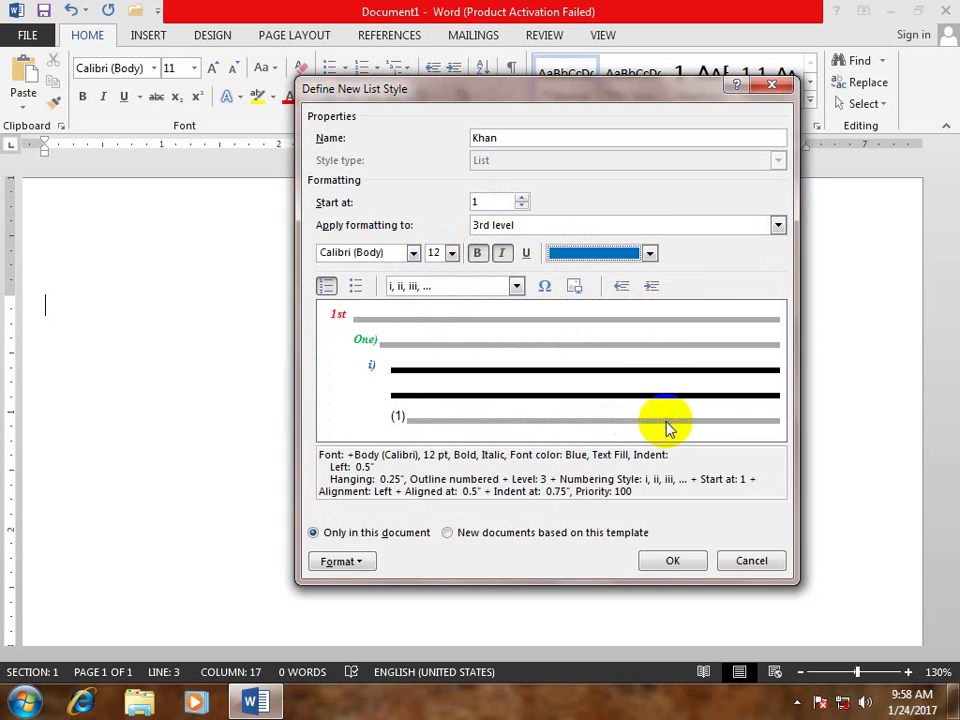
pyautogui.click(516, 286)
pyautogui.click(516, 361)
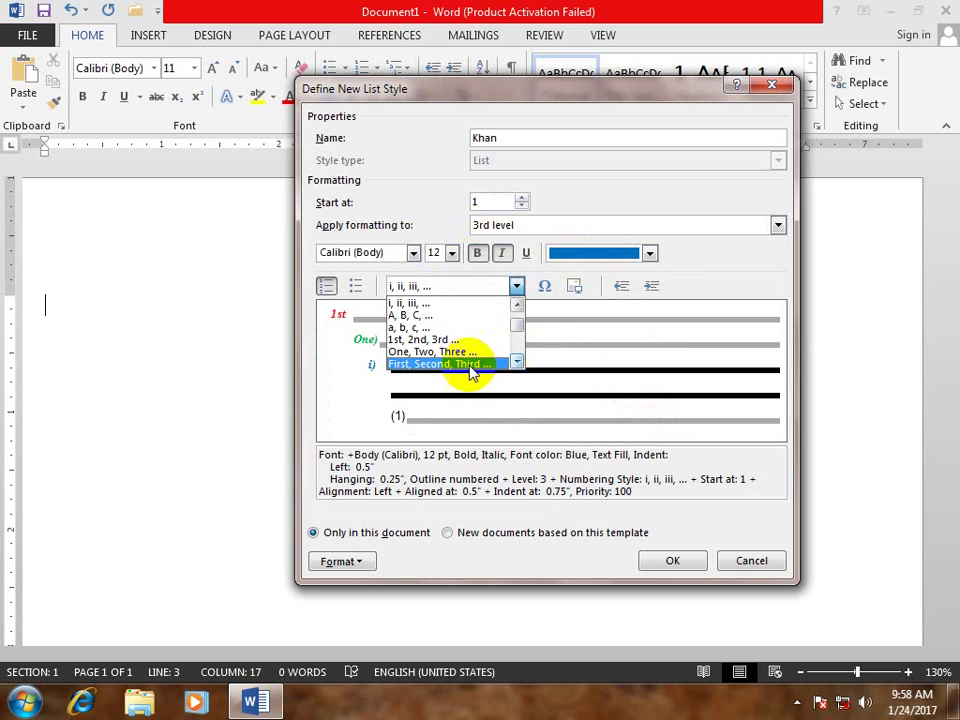
pyautogui.click(468, 364)
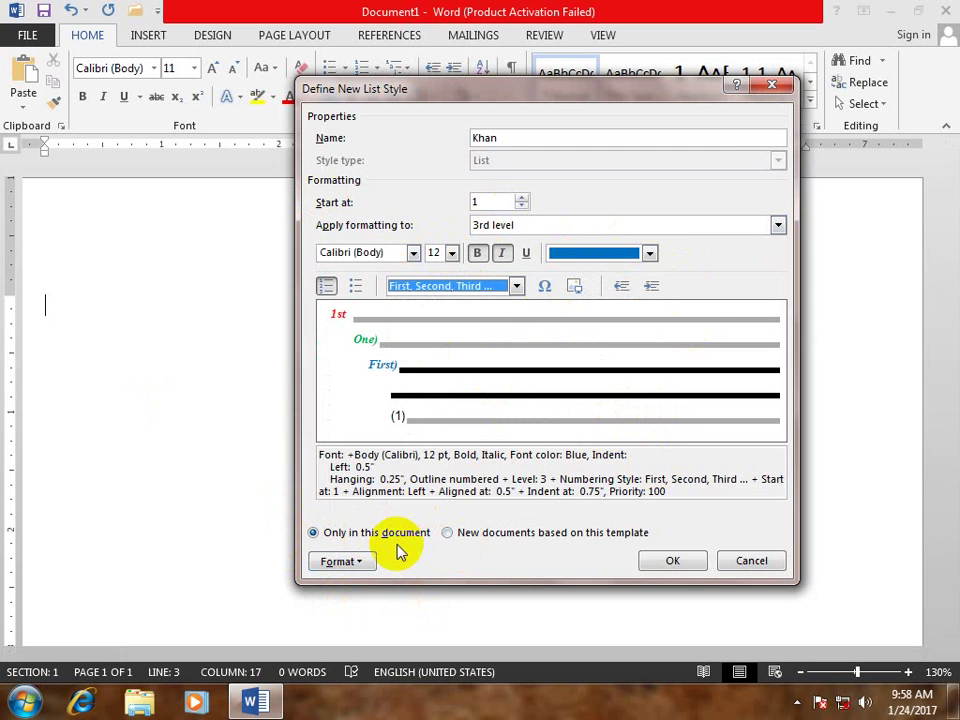
# Apply the Khan style, type test lines 'sdsdfsdasdaf' and 'fsd', and open the FILE view.
pyautogui.click(672, 558)
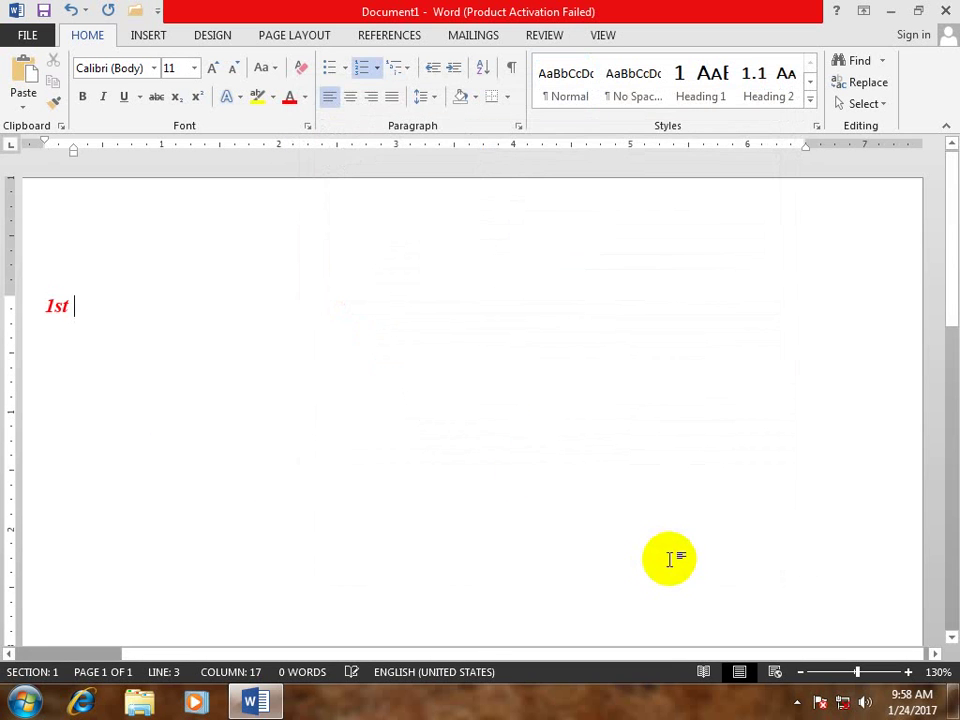
pyautogui.write('sdsdfsdasd')
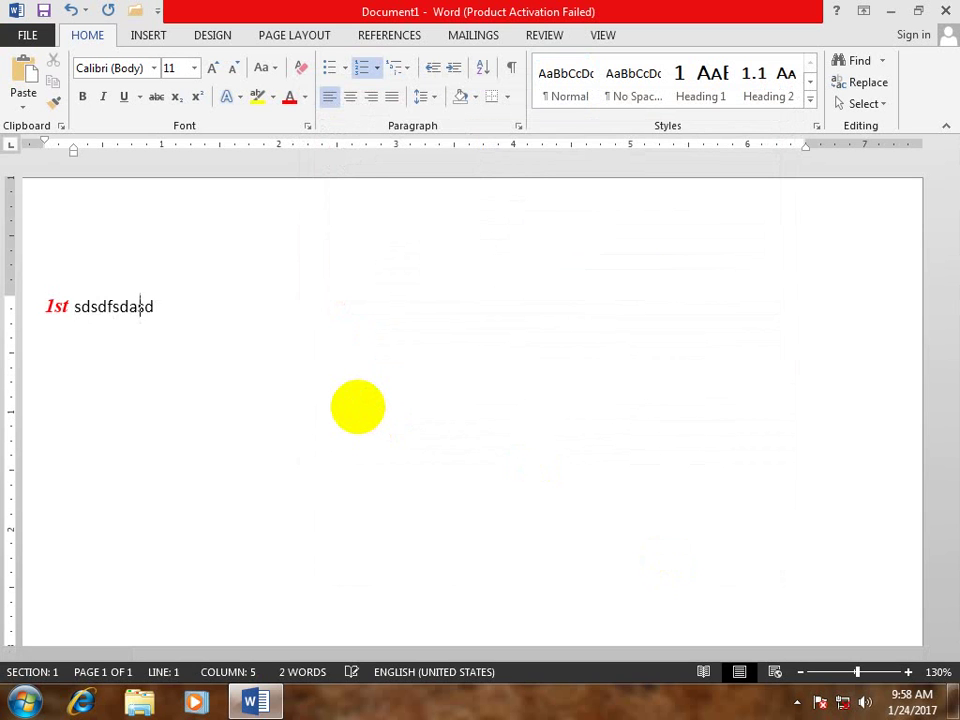
pyautogui.write('af')
pyautogui.press('Return')
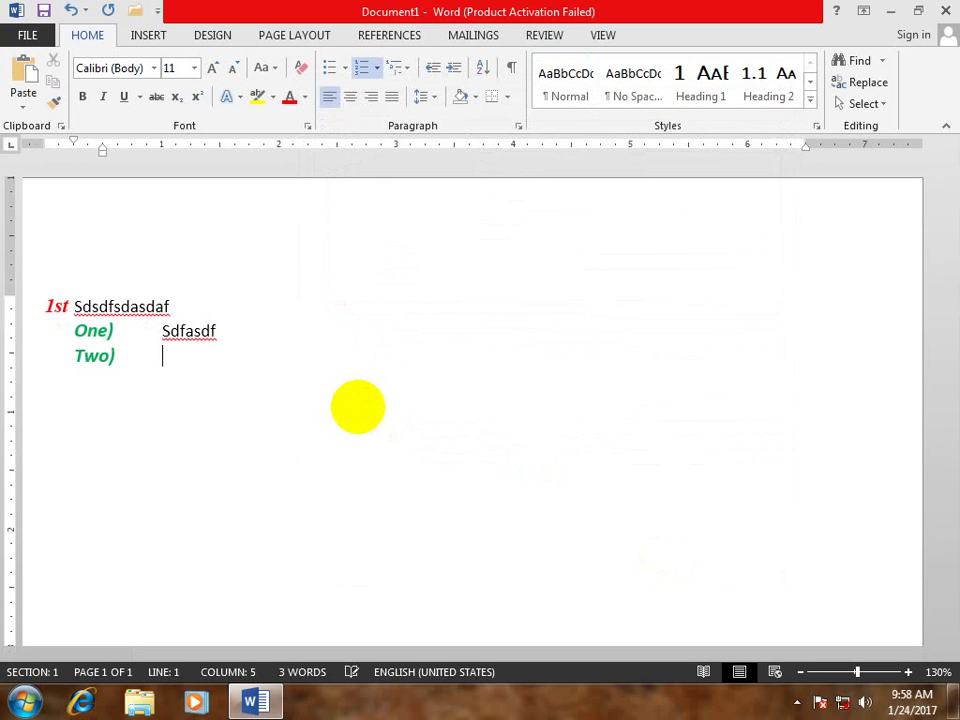
pyautogui.write('dfdsdfsd')
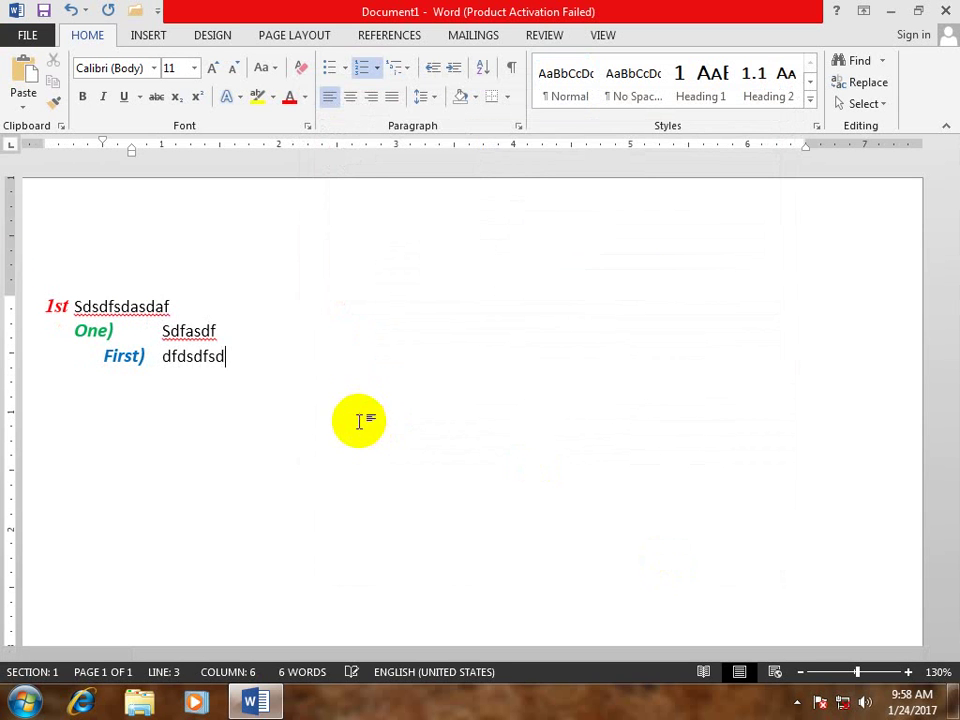
pyautogui.click(27, 34)
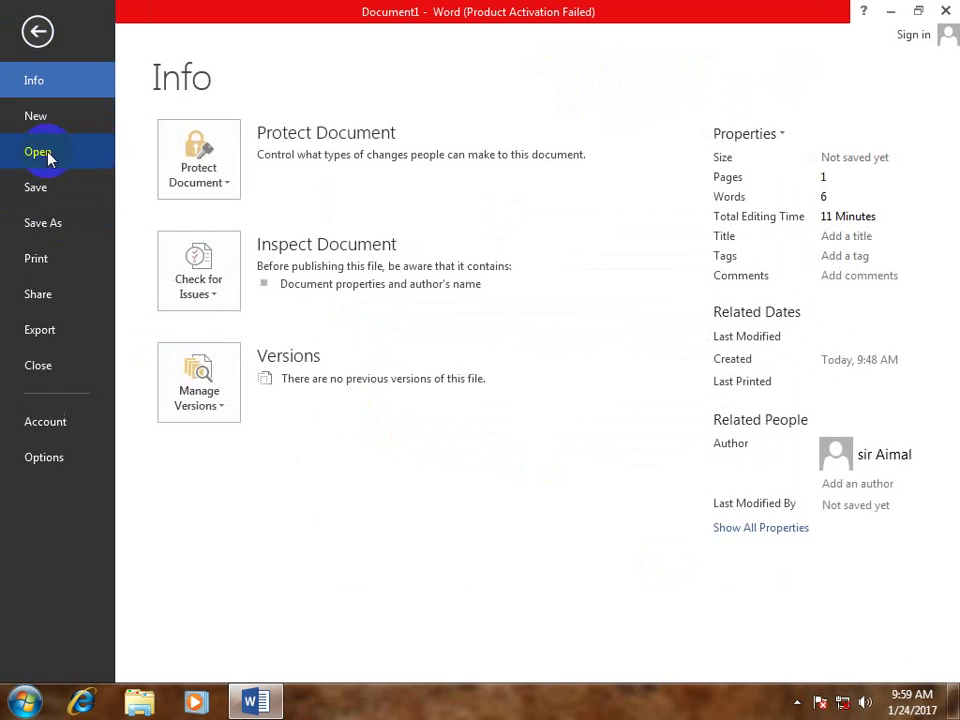
# Create a blank document and look through its Multilevel List gallery without applying anything.
pyautogui.click(50, 117)
pyautogui.click(231, 333)
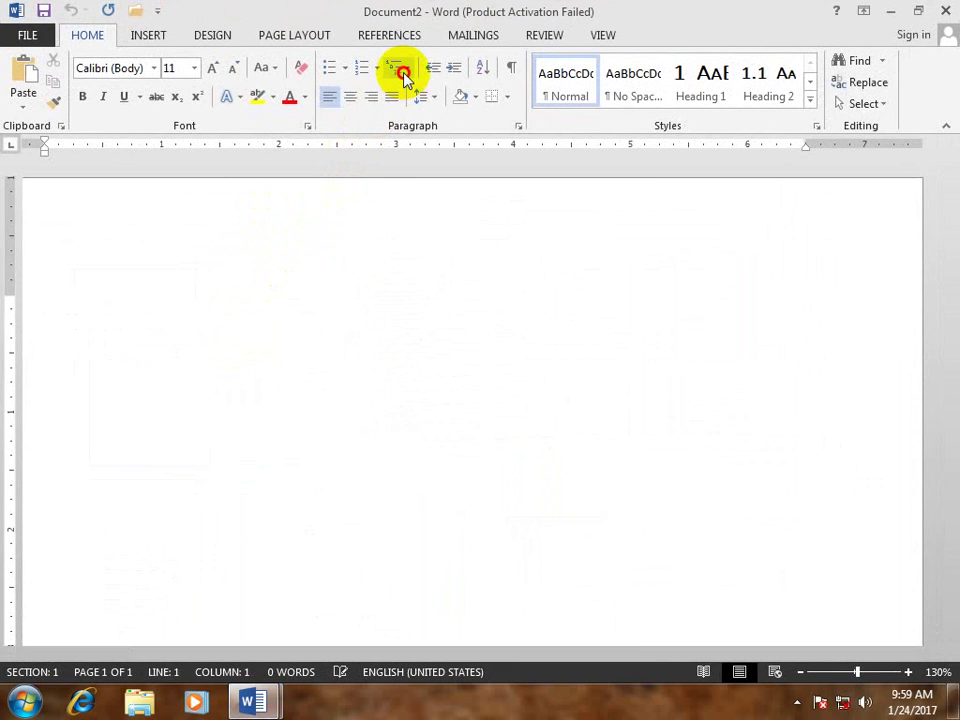
pyautogui.click(398, 70)
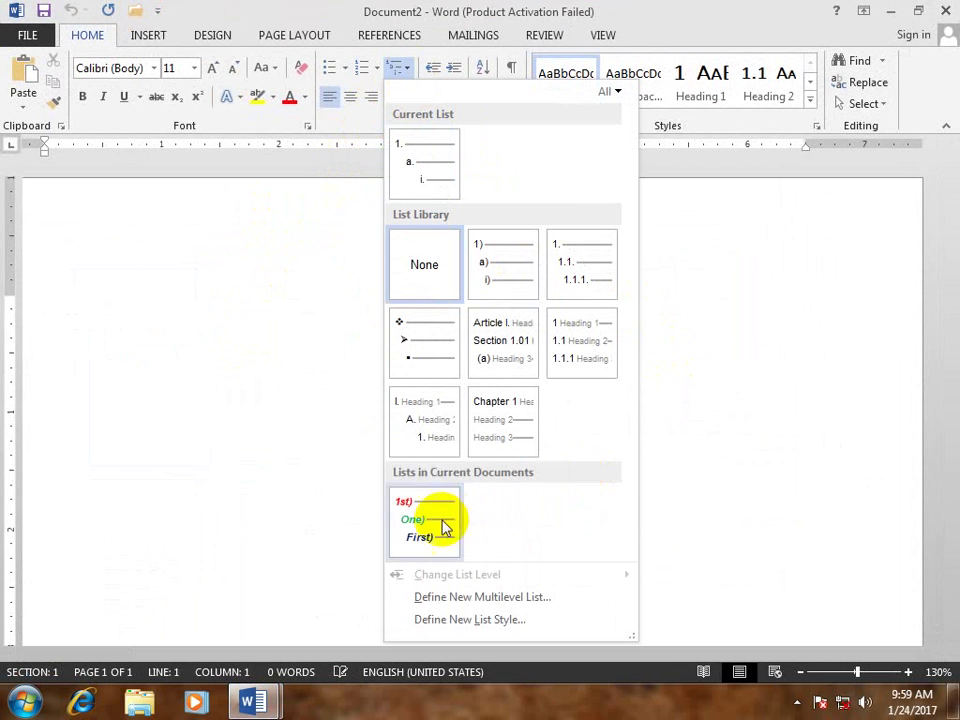
pyautogui.moveTo(438, 527)
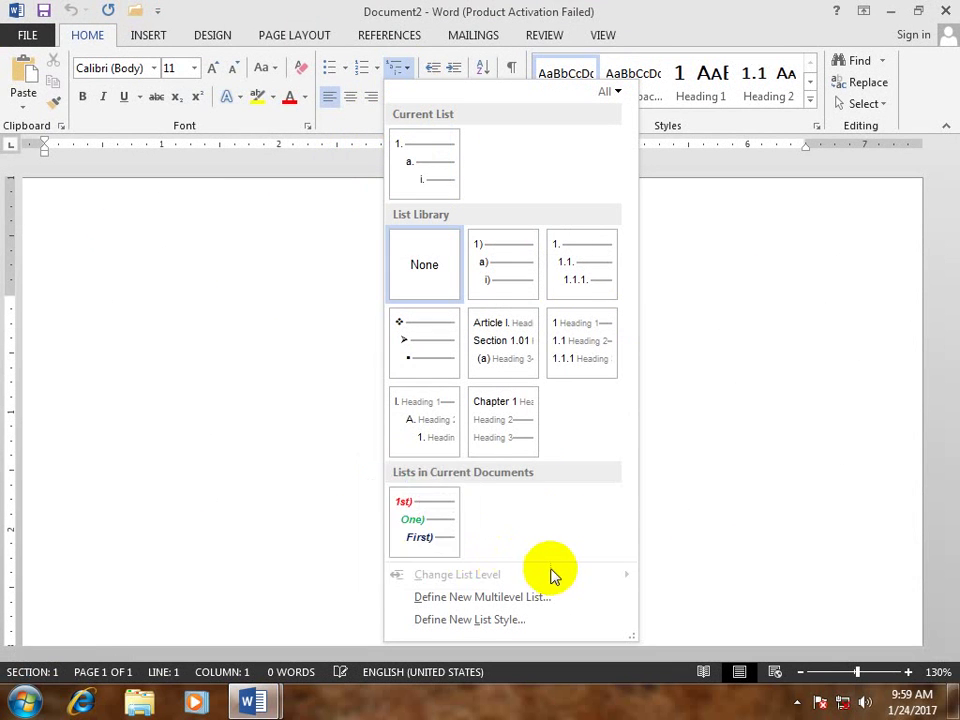
pyautogui.click(756, 394)
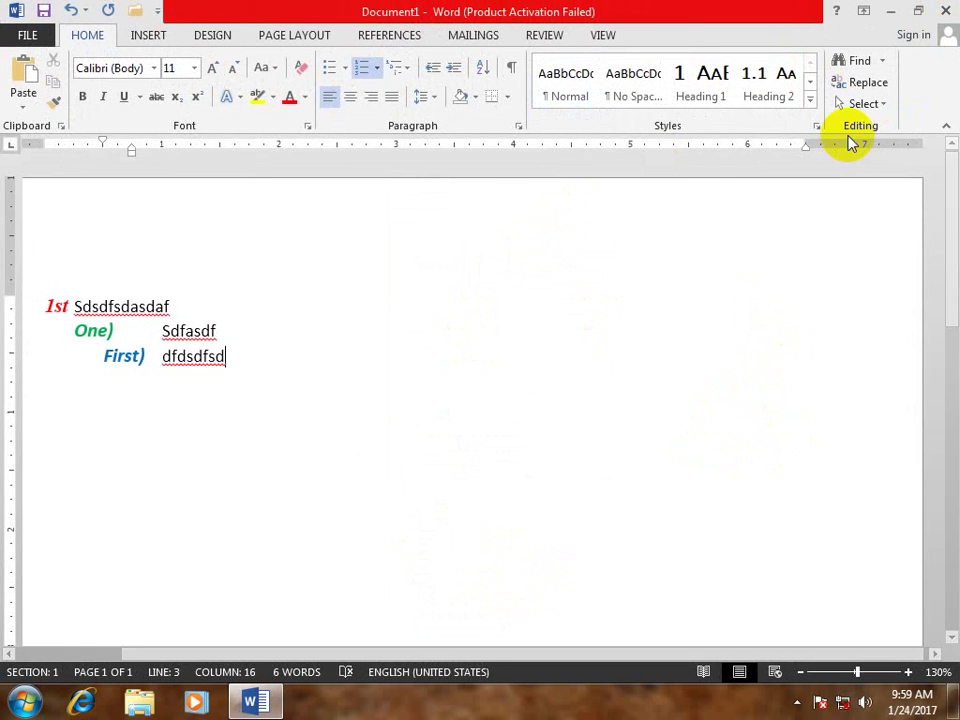
# Discard Document1 unsaved, then inspect the Multilevel List gallery in the new blank Document3.
pyautogui.click(490, 387)
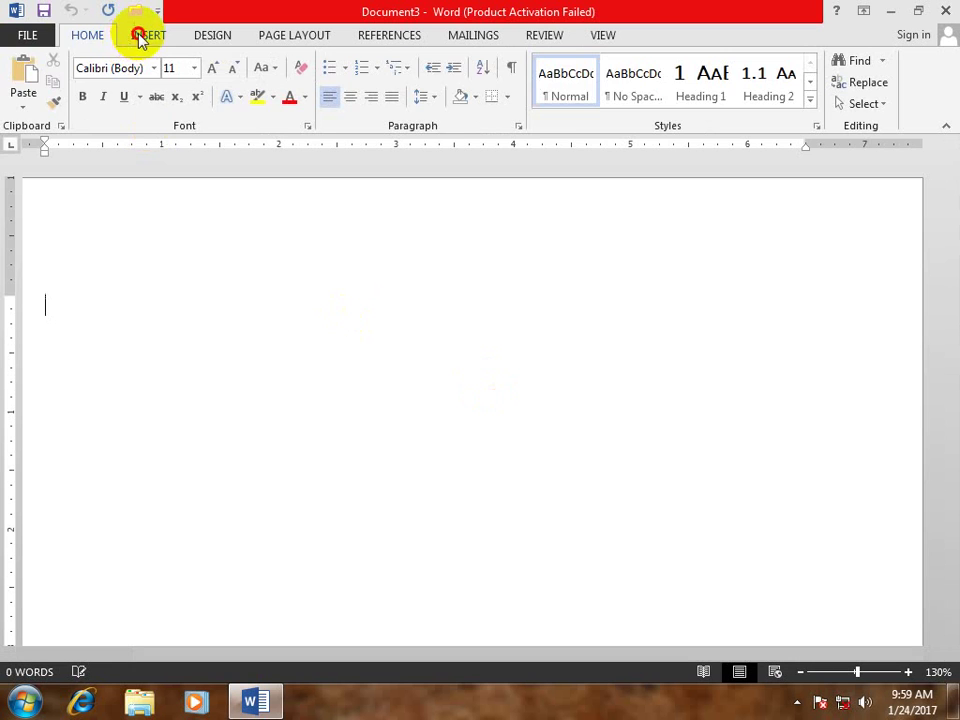
pyautogui.click(140, 40)
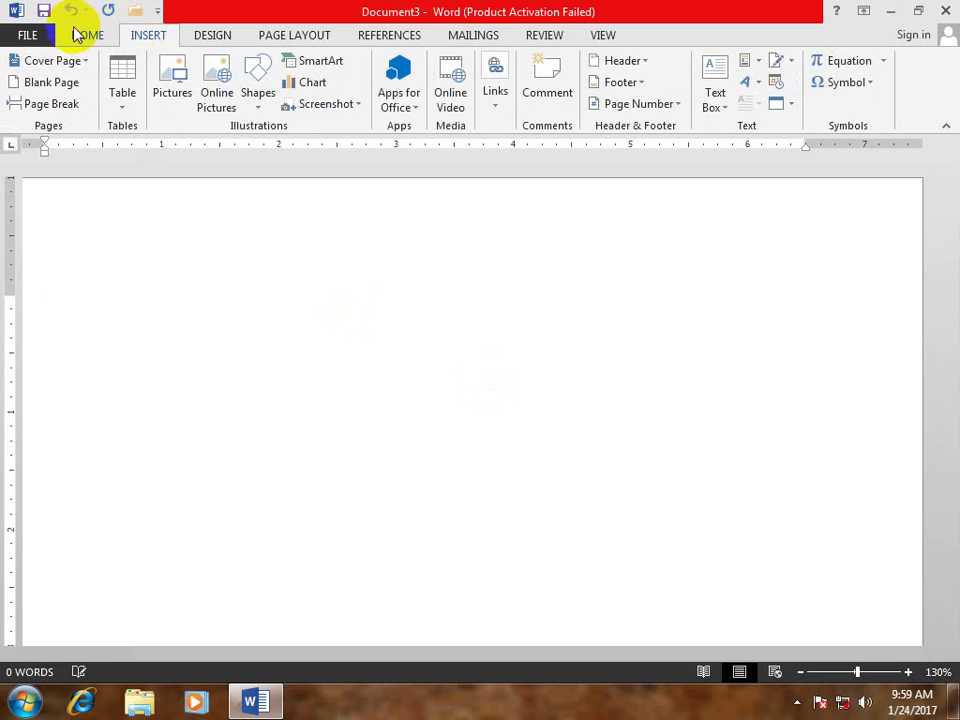
pyautogui.click(78, 35)
pyautogui.click(399, 68)
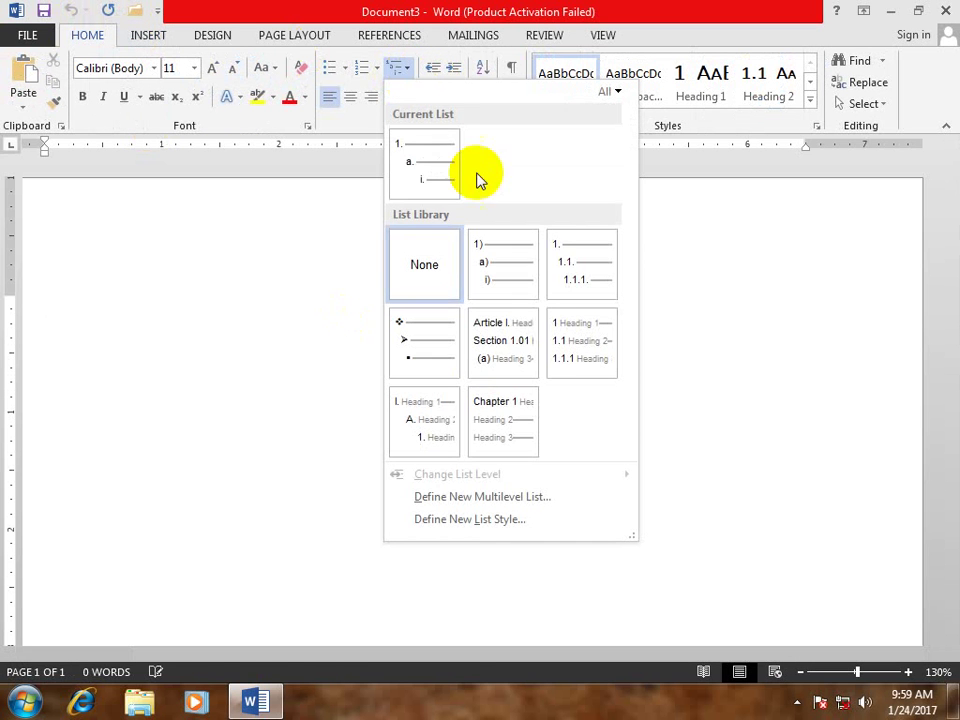
pyautogui.moveTo(518, 395)
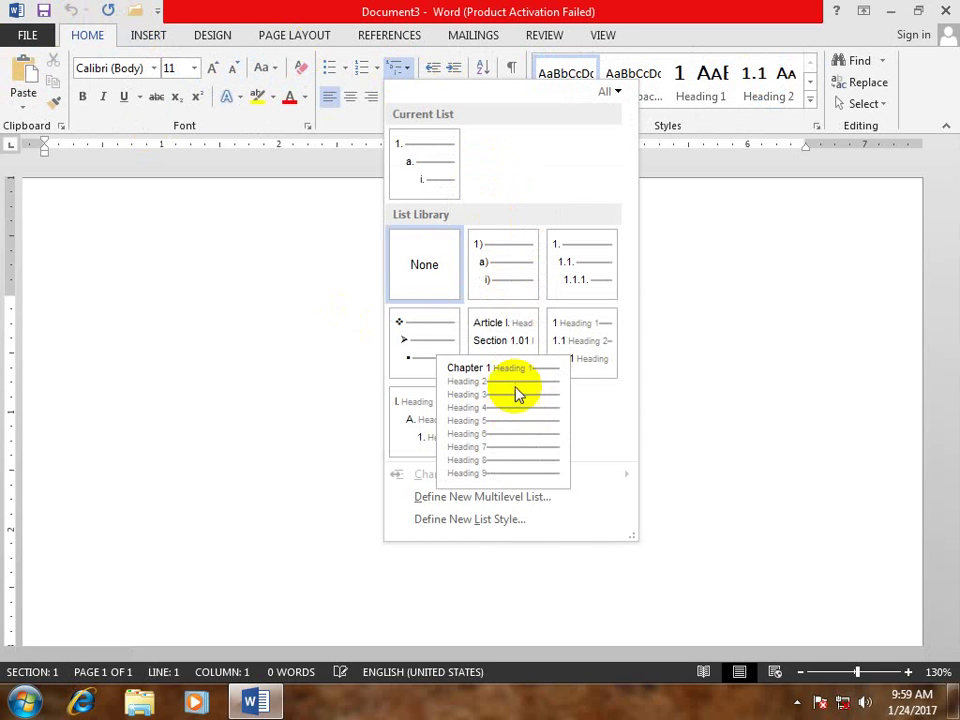
# Start a new list style with level 1 Calibri (Body) 12 pt bold italic light green, numbered 1st, 2nd, 3rd.
pyautogui.click(484, 521)
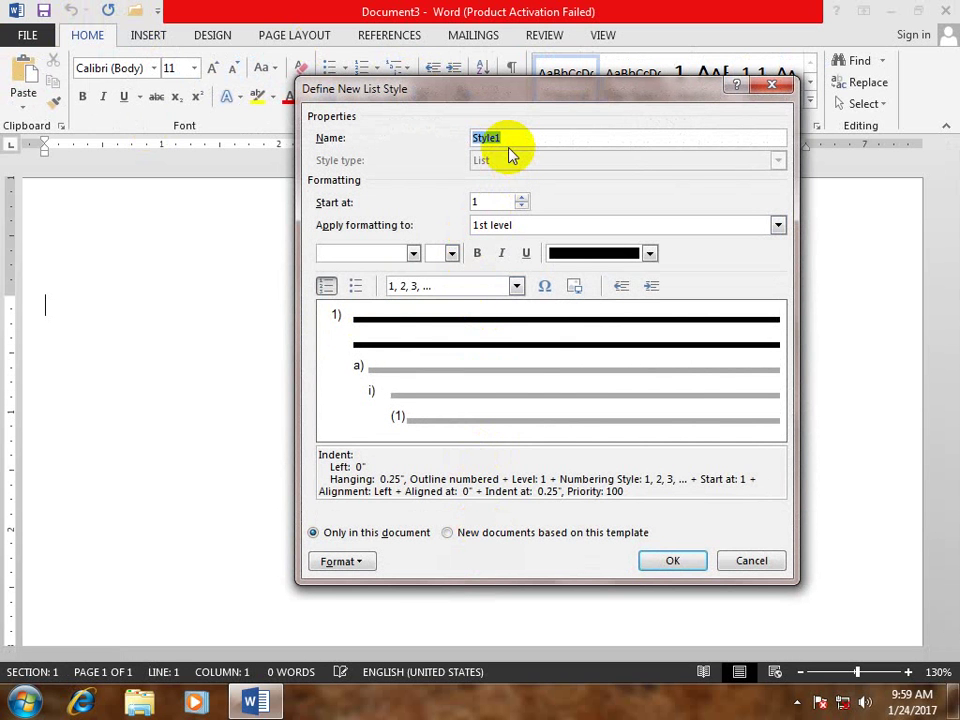
pyautogui.write('khan')
pyautogui.click(489, 227)
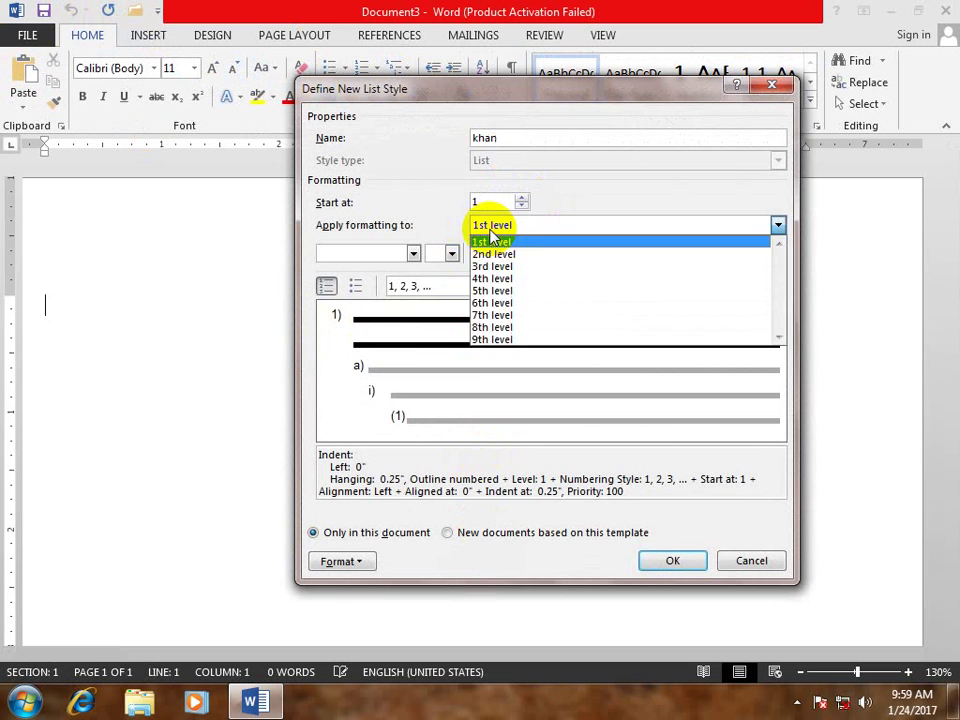
pyautogui.click(408, 251)
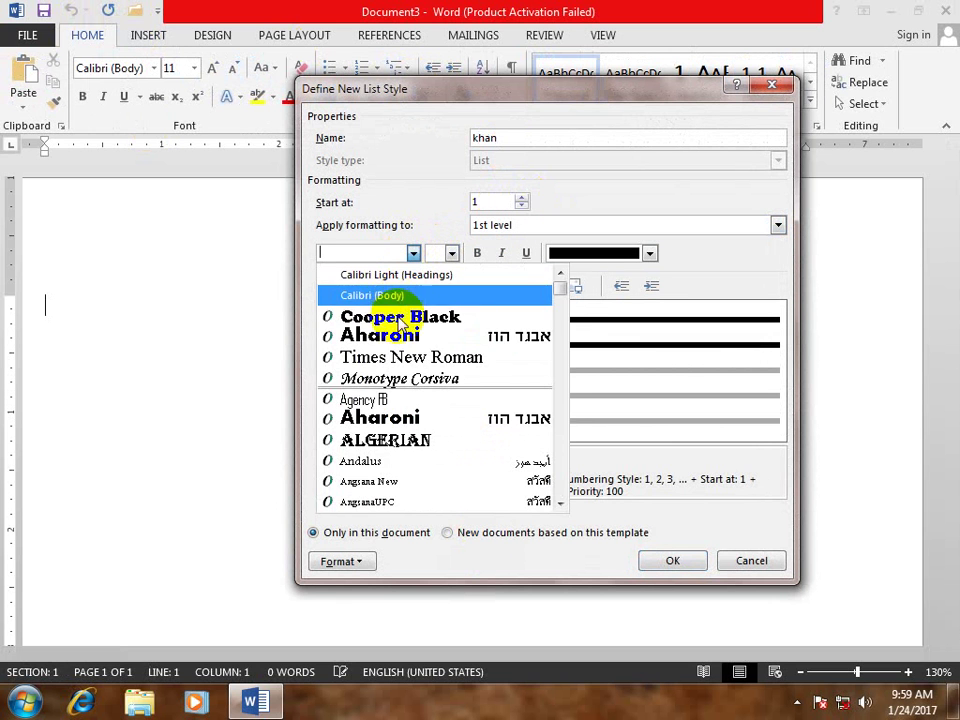
pyautogui.click(388, 294)
pyautogui.click(451, 252)
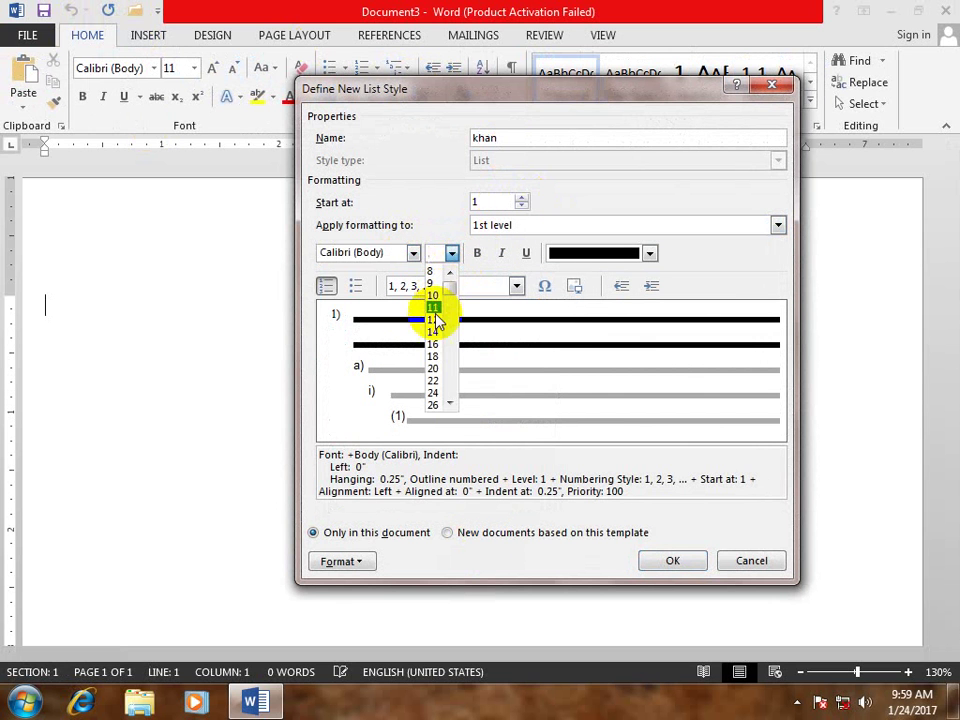
pyautogui.click(441, 312)
pyautogui.click(479, 254)
pyautogui.click(501, 254)
pyautogui.click(649, 253)
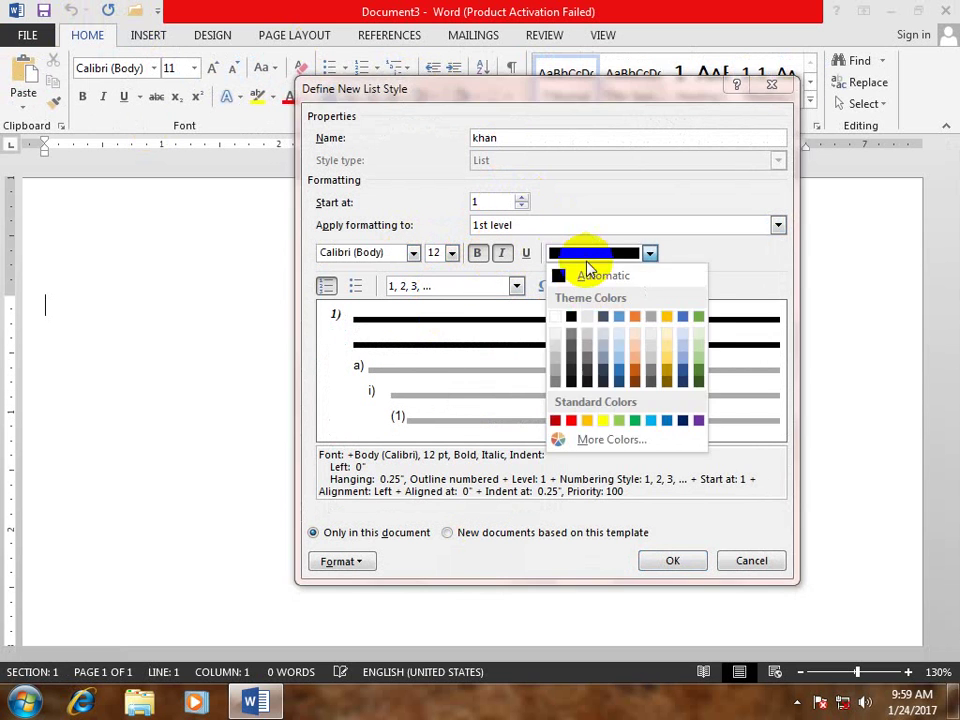
pyautogui.click(622, 420)
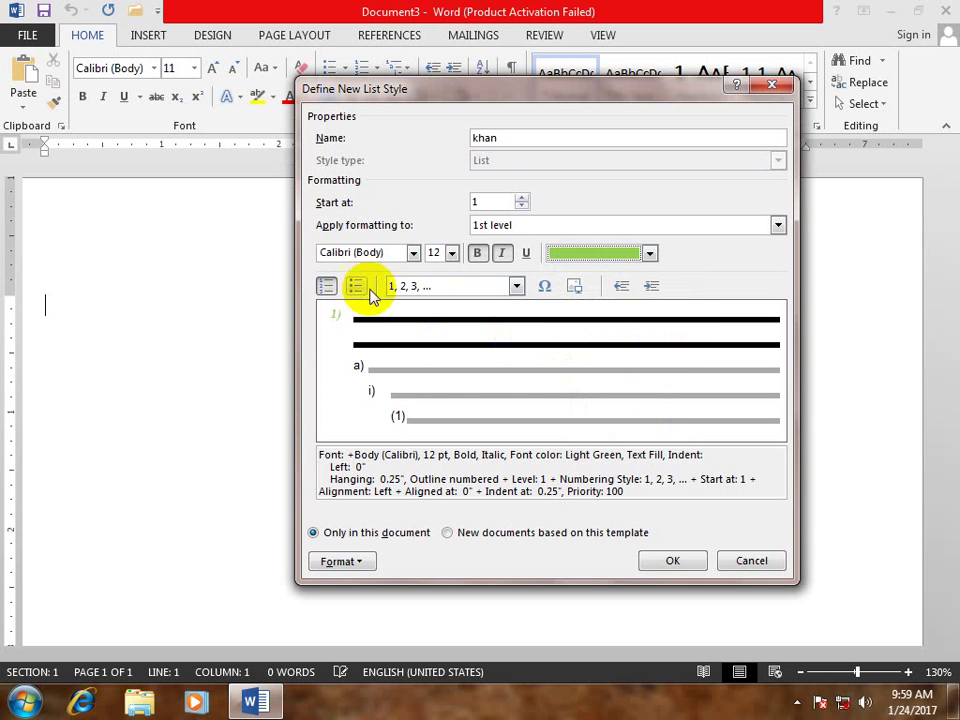
pyautogui.click(400, 287)
pyautogui.click(516, 364)
pyautogui.click(516, 364)
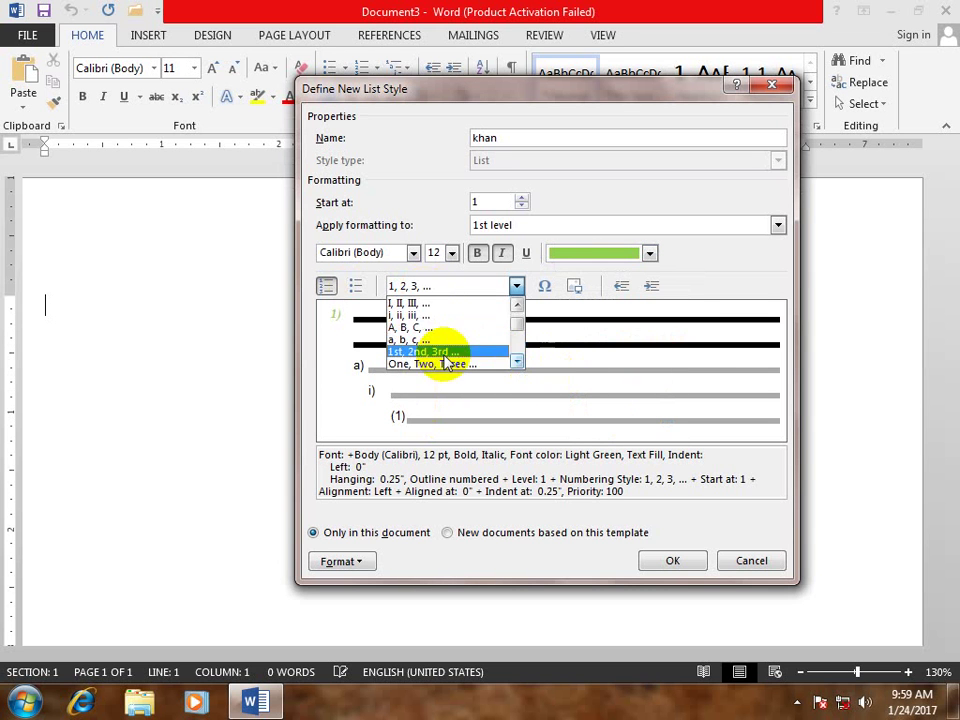
pyautogui.click(500, 350)
# Format level 2 as Calibri (Body) 11 pt bold italic light blue with One, Two, Three numbering.
pyautogui.click(495, 225)
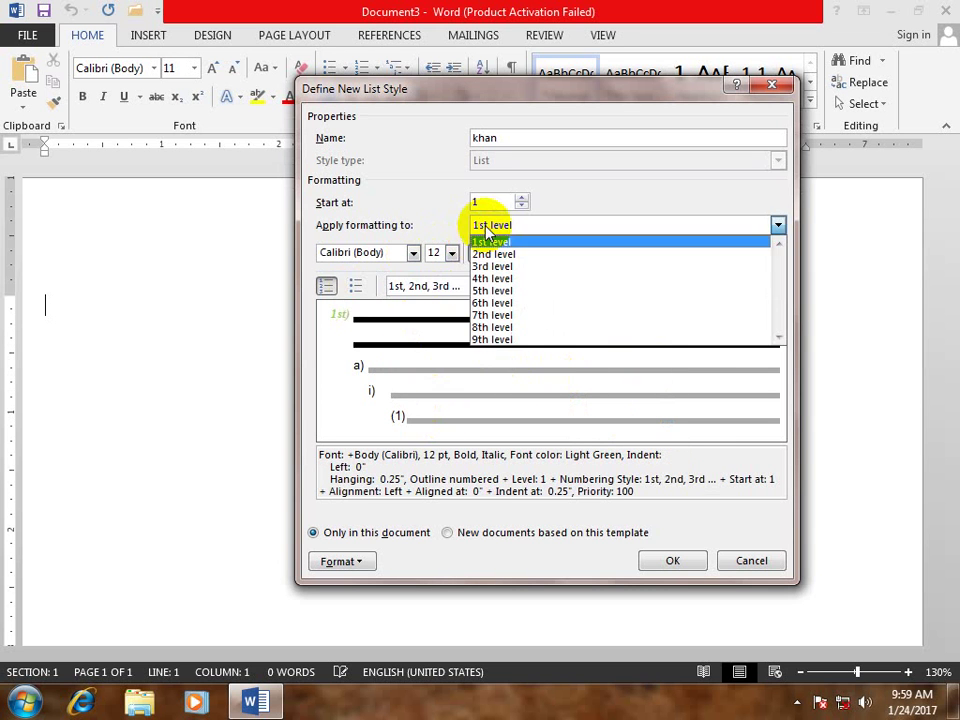
pyautogui.click(495, 251)
pyautogui.click(413, 253)
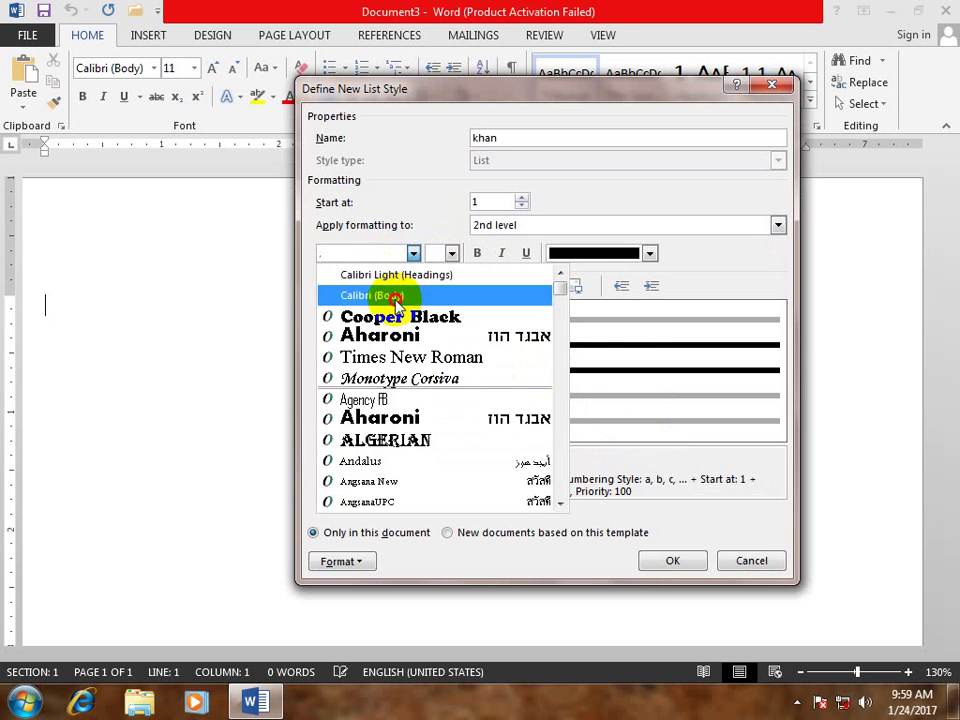
pyautogui.click(388, 294)
pyautogui.click(451, 253)
pyautogui.click(433, 307)
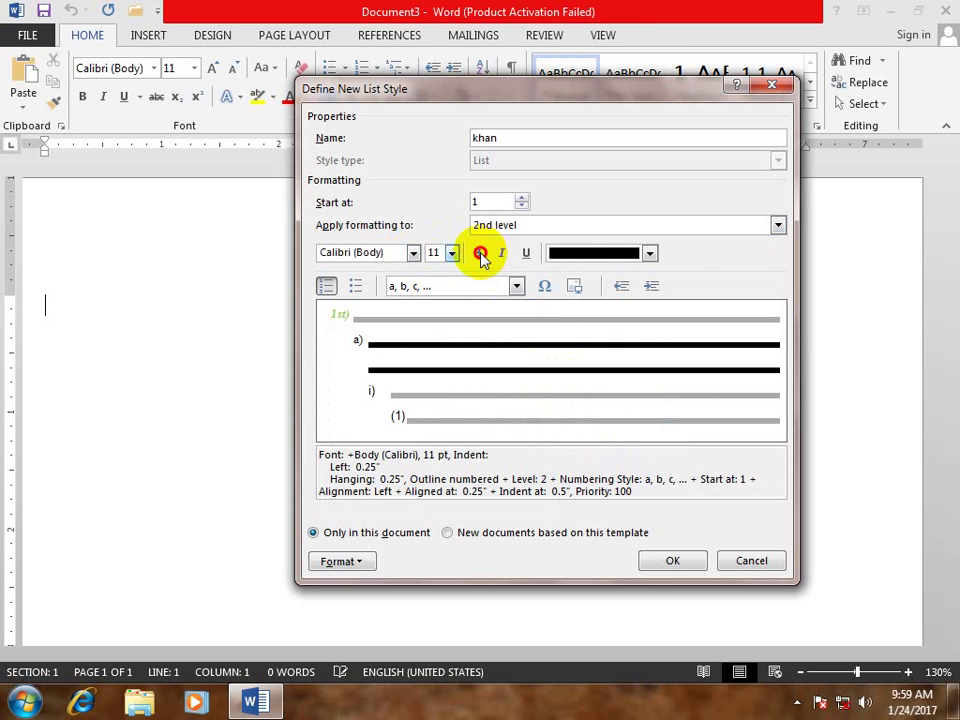
pyautogui.click(477, 253)
pyautogui.click(501, 253)
pyautogui.click(649, 253)
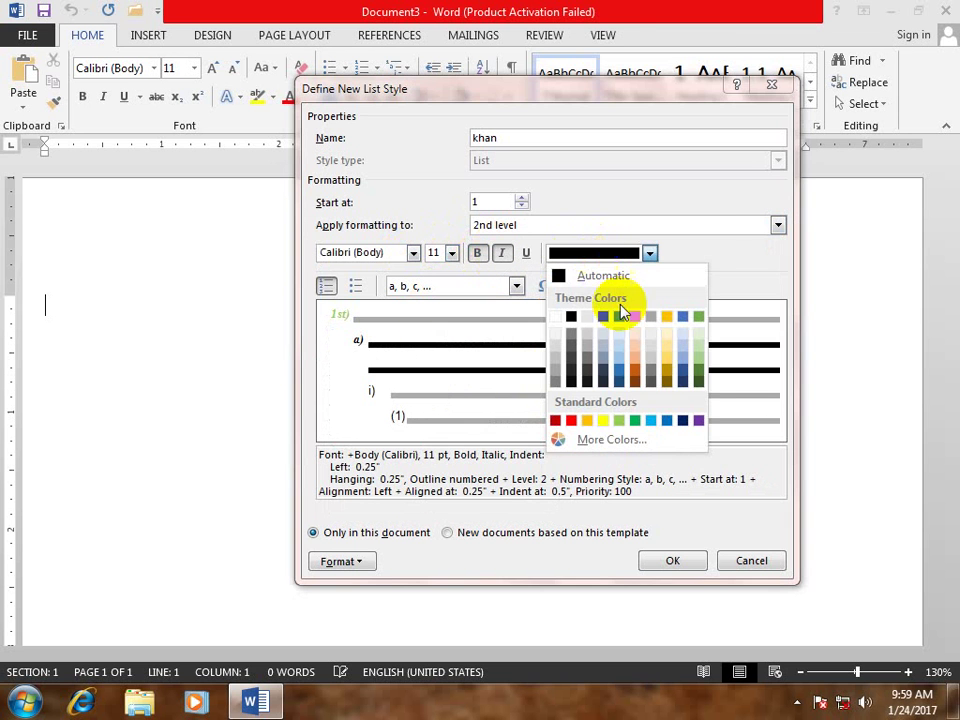
pyautogui.click(649, 421)
pyautogui.click(516, 287)
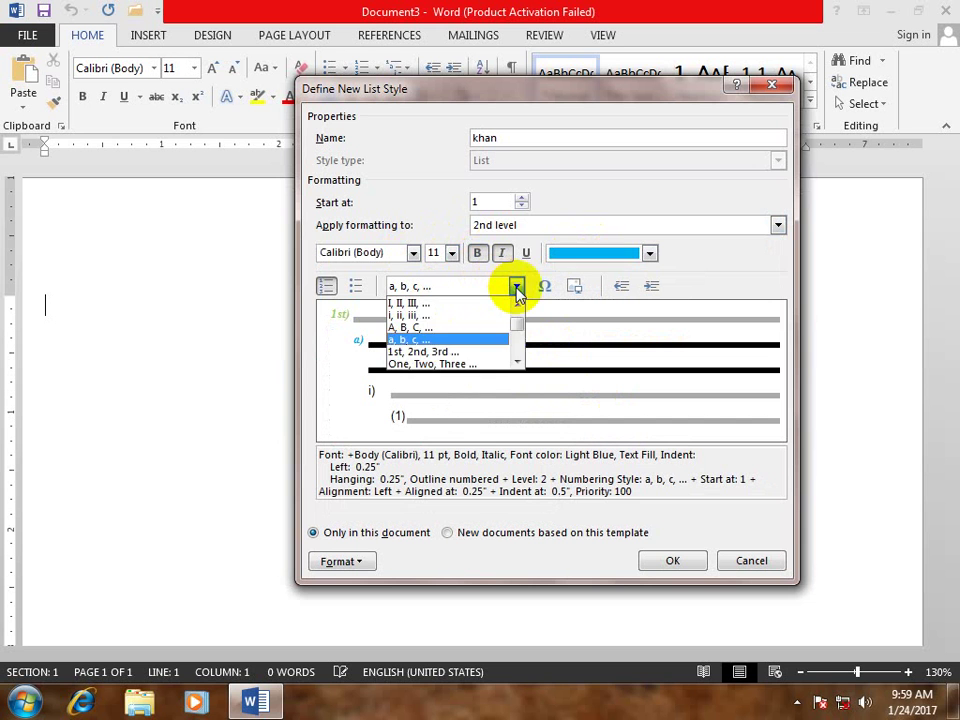
pyautogui.click(460, 364)
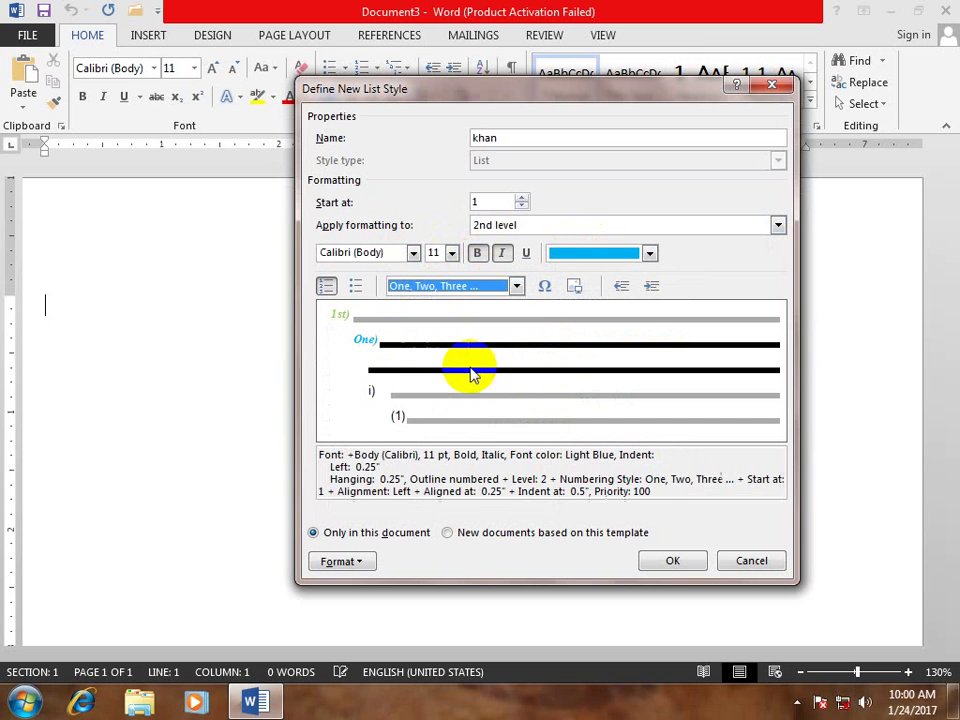
# Make level 3 Calibri 12 pt bold italic dark blue First, Second, Third, and save khan to the template.
pyautogui.click(498, 229)
pyautogui.click(536, 266)
pyautogui.click(413, 253)
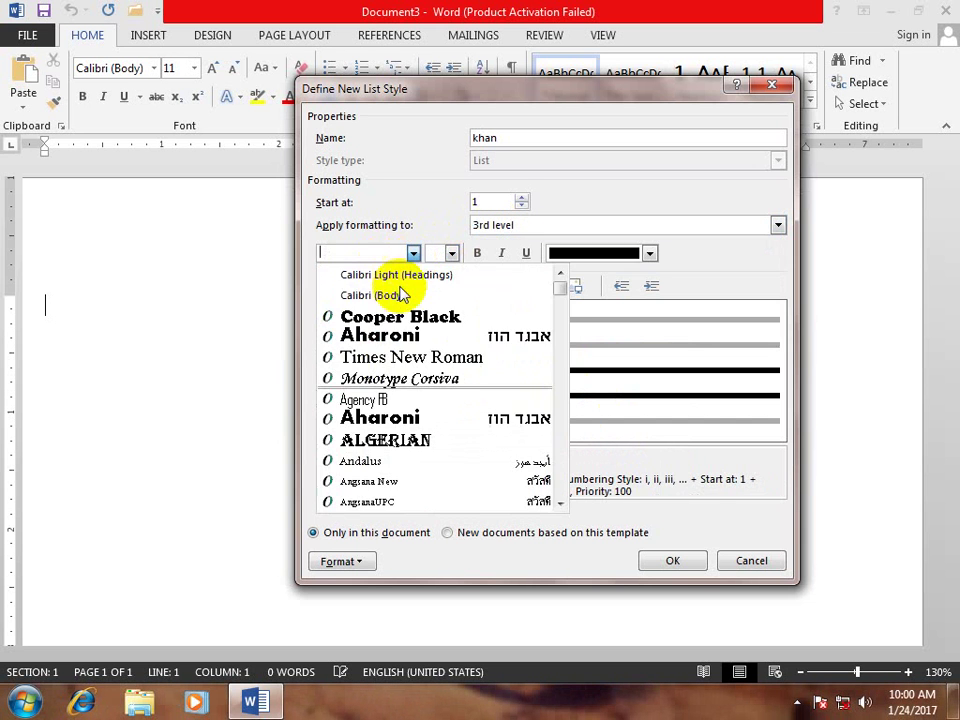
pyautogui.click(395, 295)
pyautogui.click(451, 253)
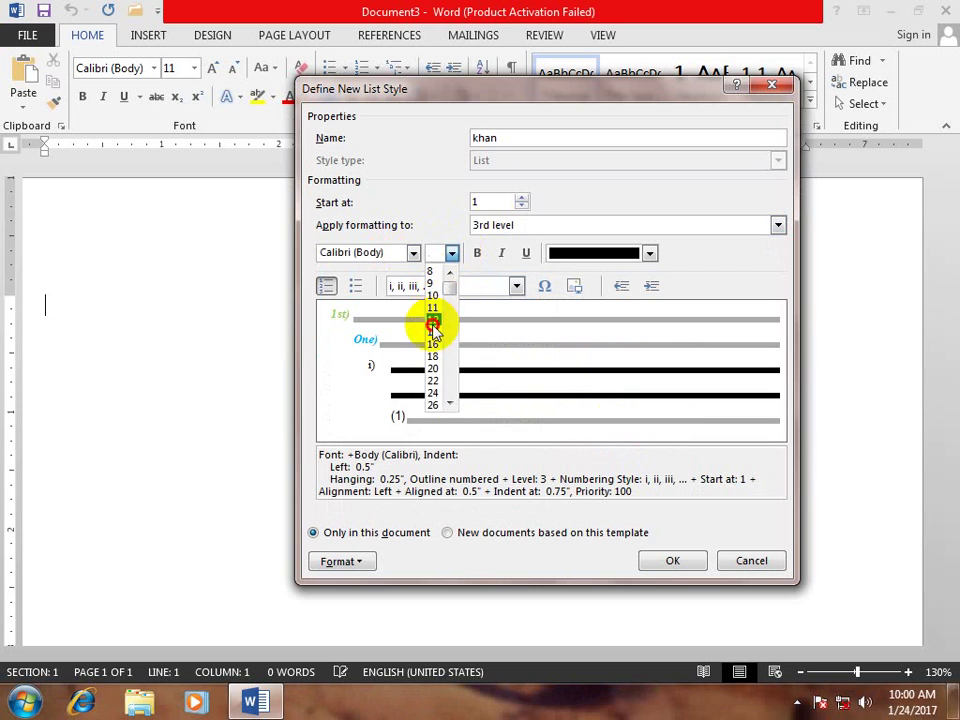
pyautogui.click(433, 325)
pyautogui.click(477, 253)
pyautogui.click(501, 253)
pyautogui.click(598, 253)
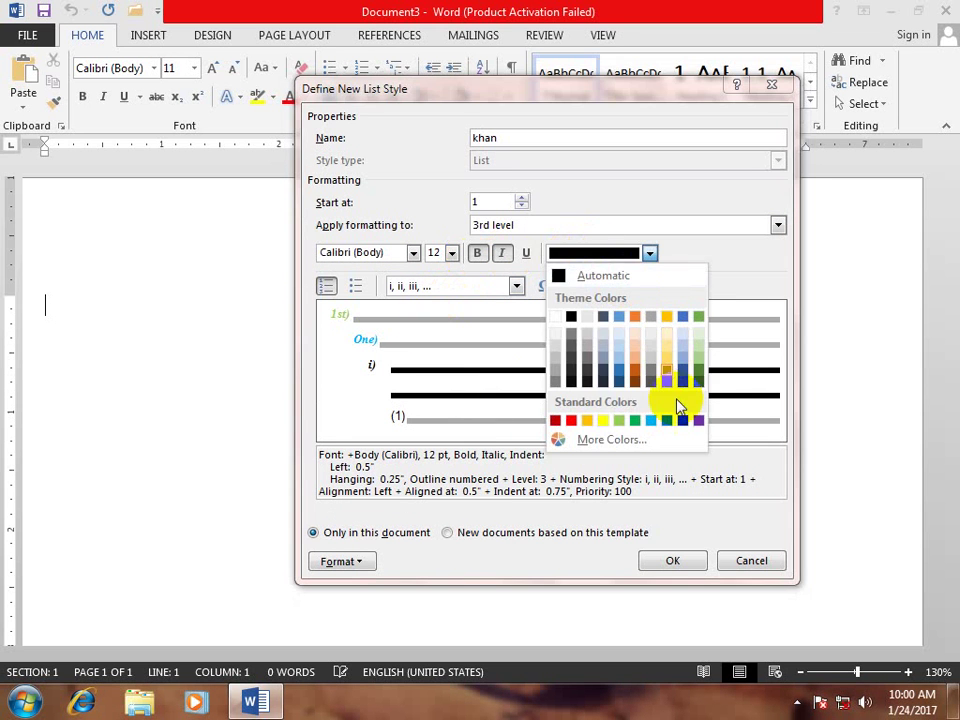
pyautogui.click(683, 420)
pyautogui.click(445, 287)
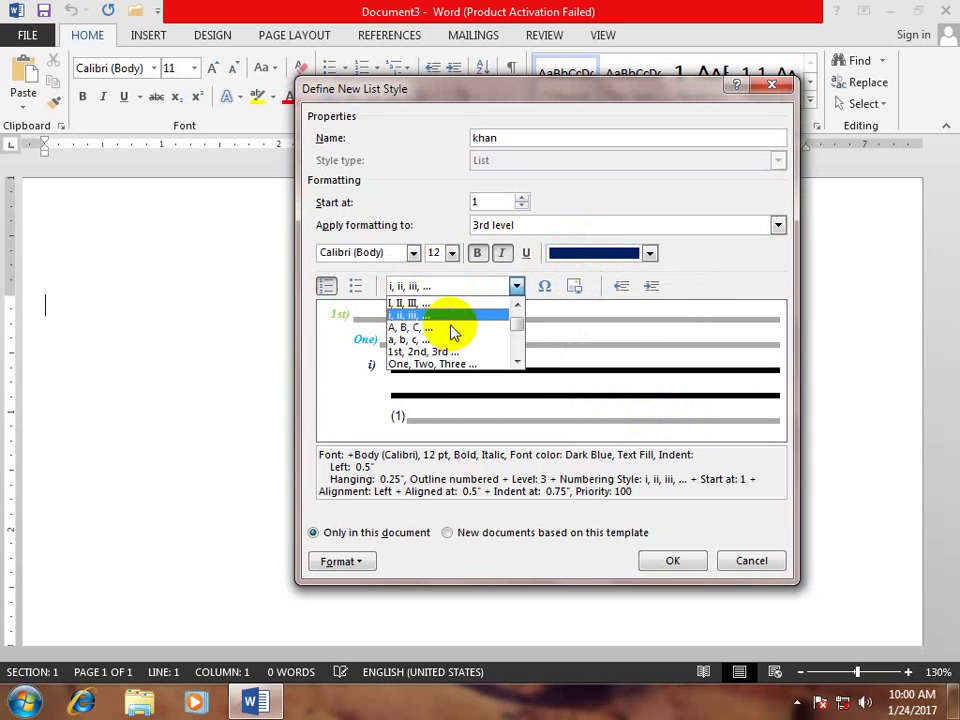
pyautogui.click(470, 362)
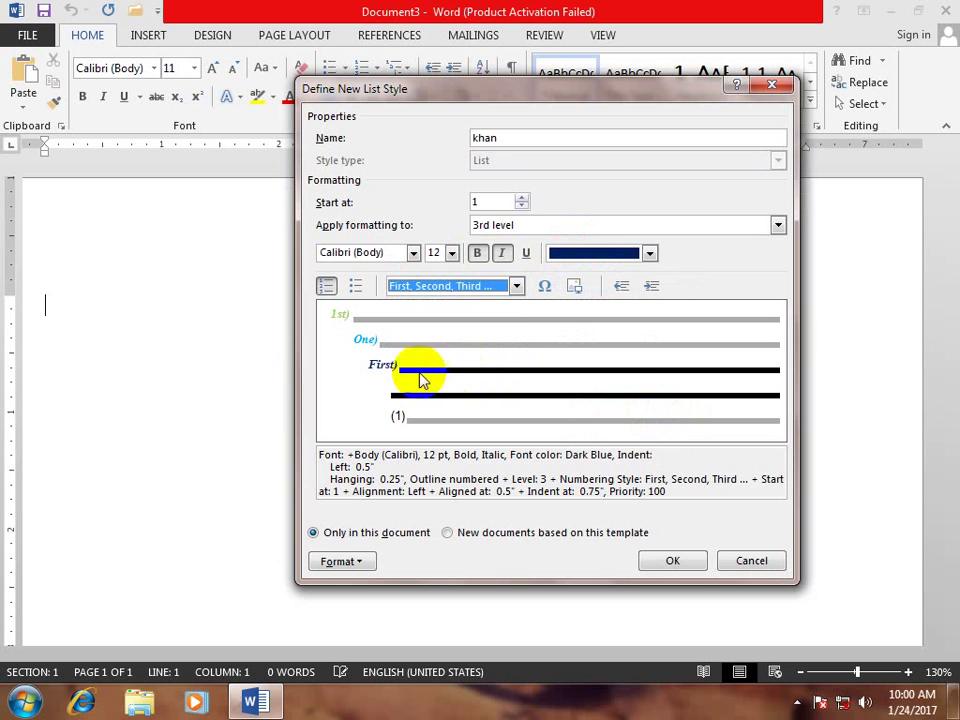
pyautogui.click(495, 533)
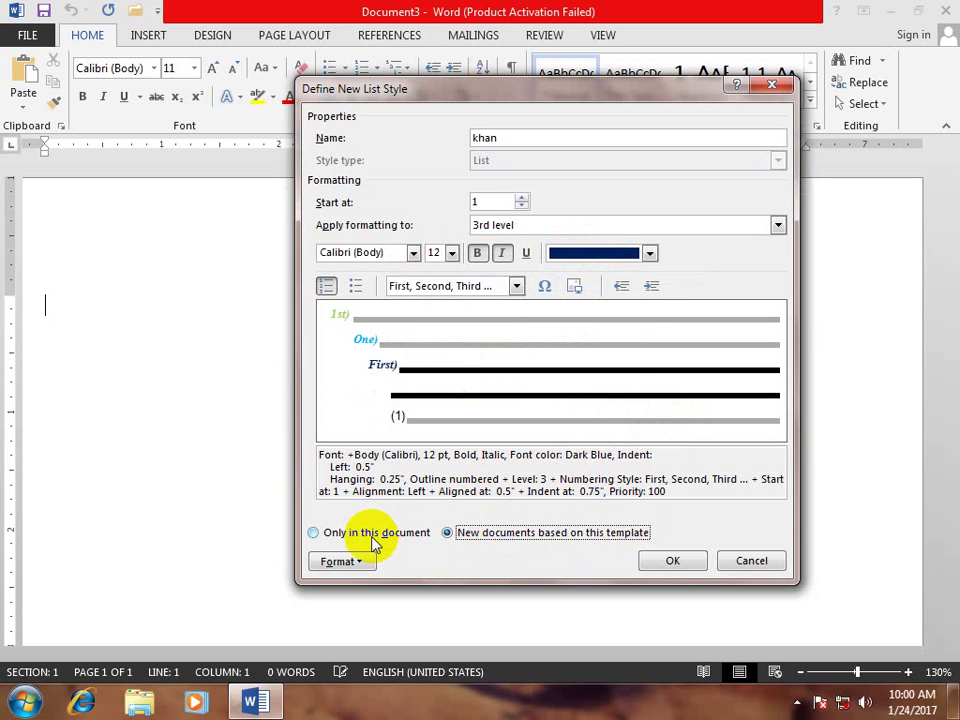
pyautogui.click(662, 562)
# Check the Multilevel List gallery, then close Document3 without saving.
pyautogui.click(407, 68)
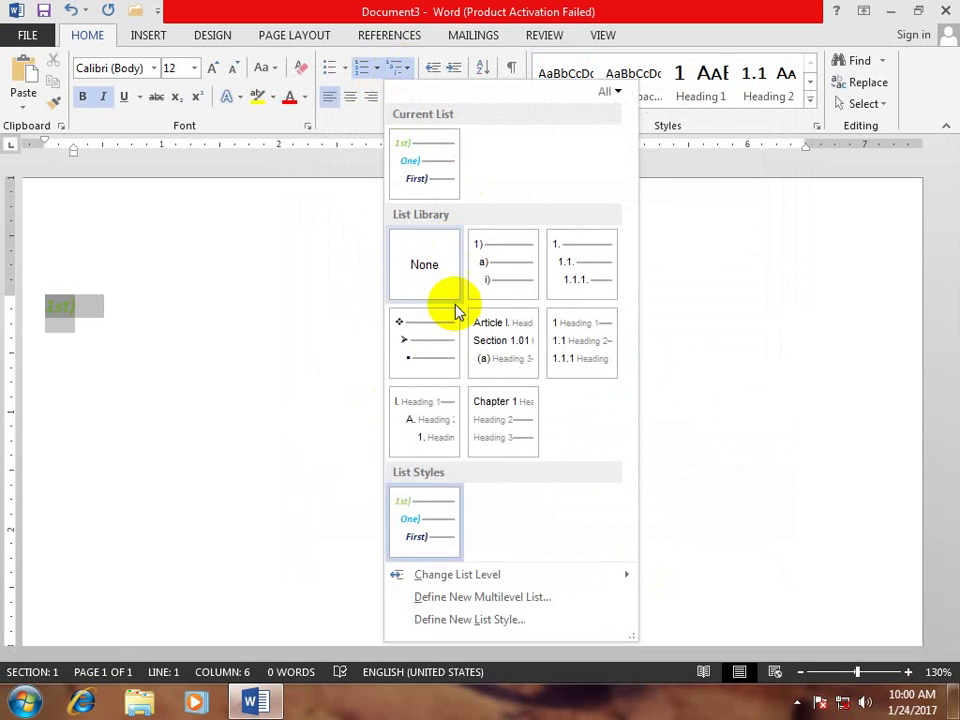
pyautogui.moveTo(430, 547)
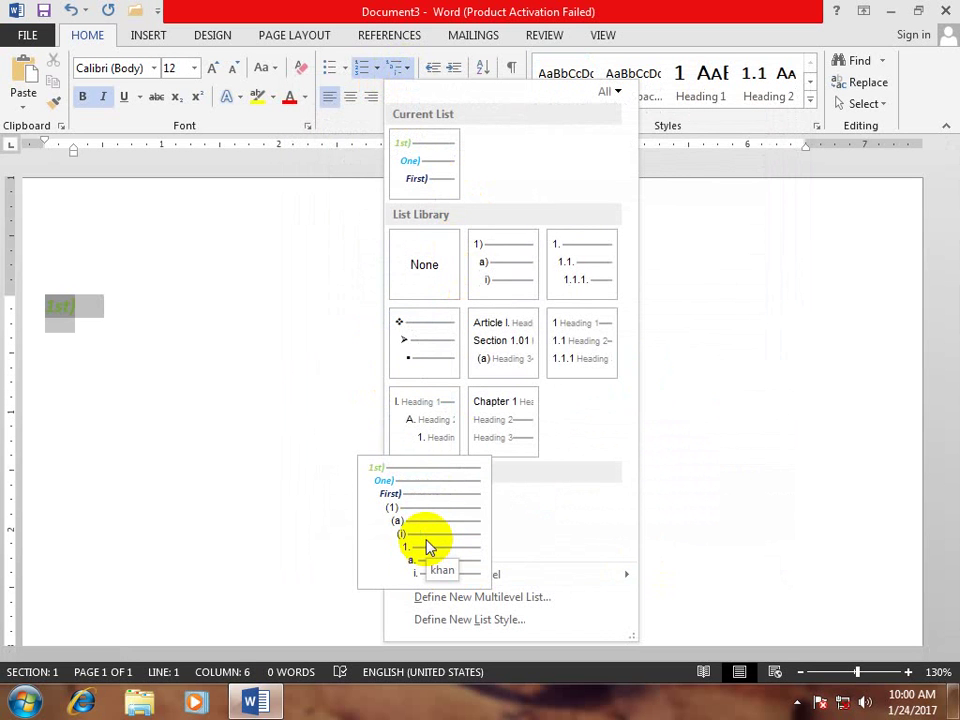
pyautogui.click(231, 525)
pyautogui.hotkey('alt', 'F4')
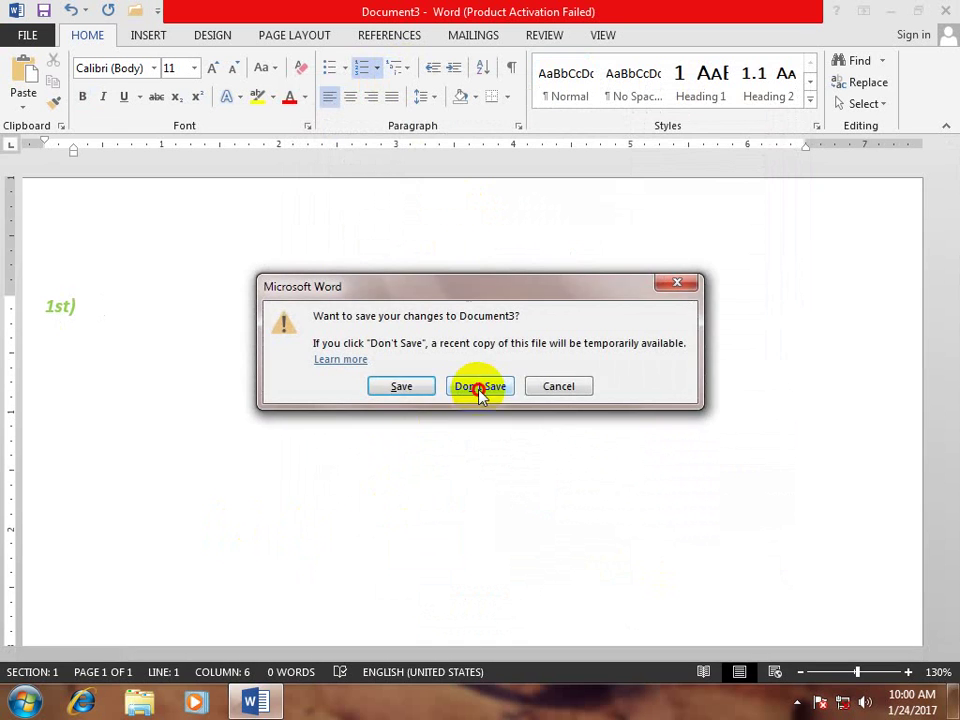
pyautogui.click(480, 390)
# Open a new blank document with Ctrl+N and confirm its Multilevel List gallery still offers khan.
pyautogui.hotkey('ctrl', 'n')
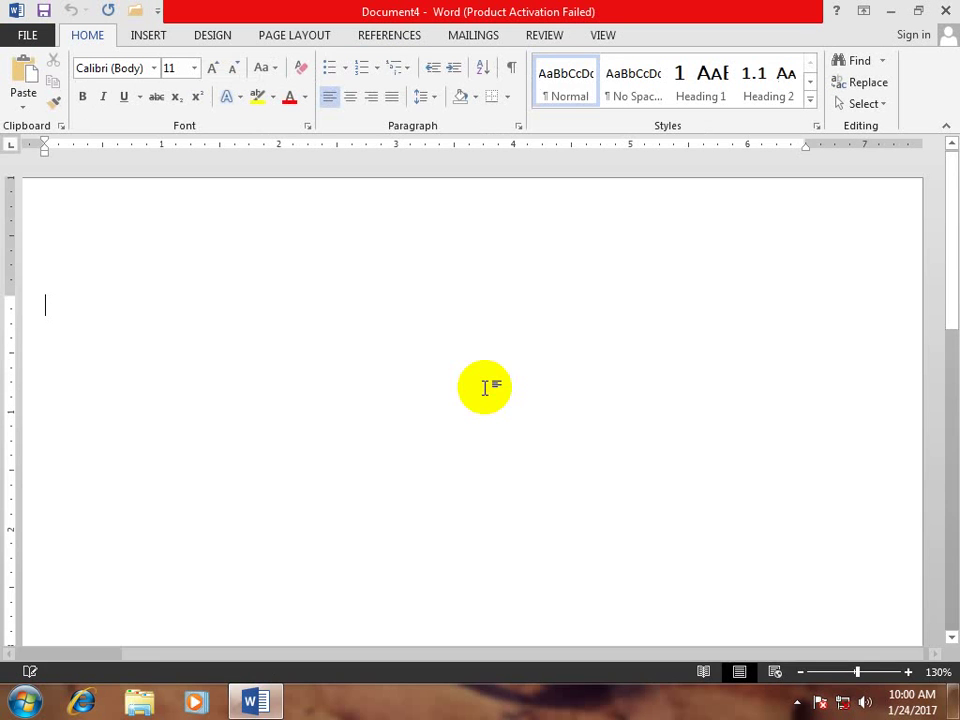
pyautogui.click(401, 68)
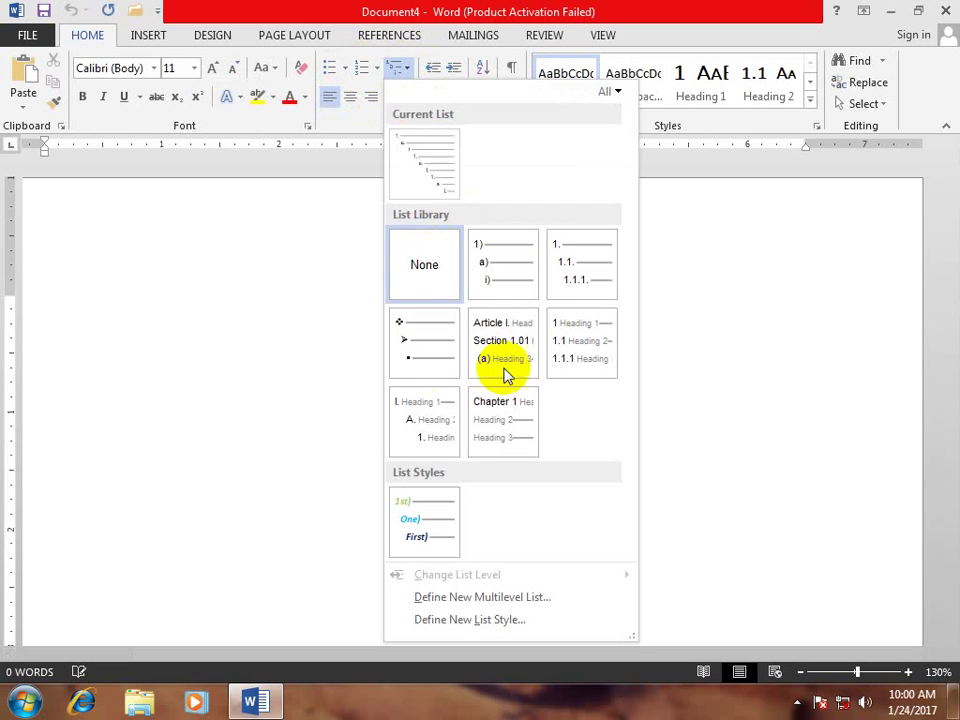
pyautogui.moveTo(432, 541)
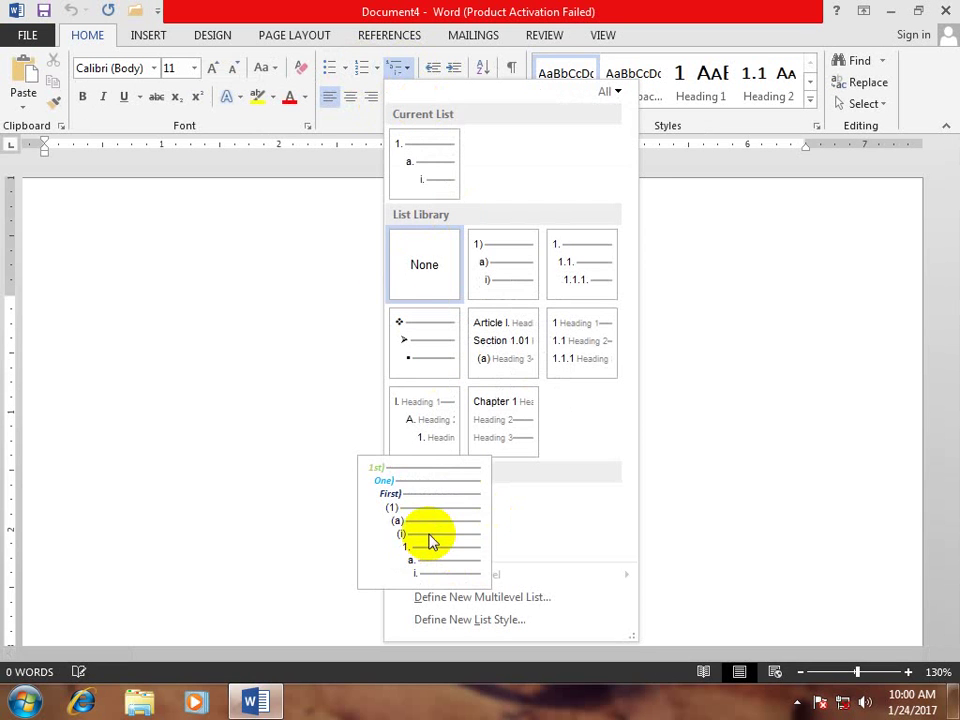
pyautogui.click(242, 468)
# Generate sample paragraphs in the new document with =rand().
pyautogui.write('=ta')
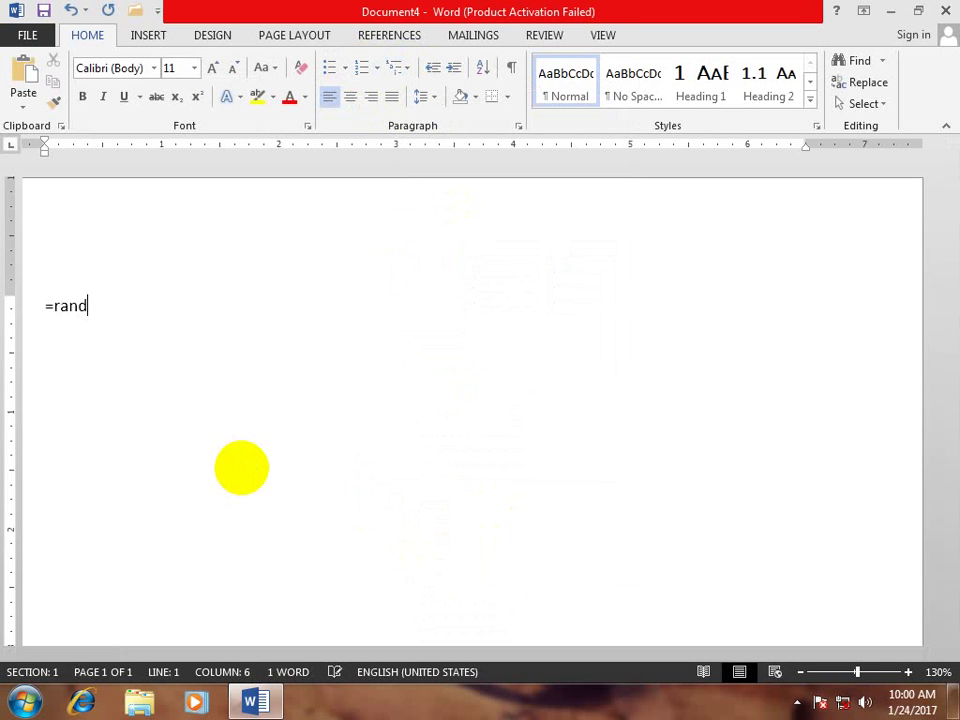
pyautogui.press('Return')
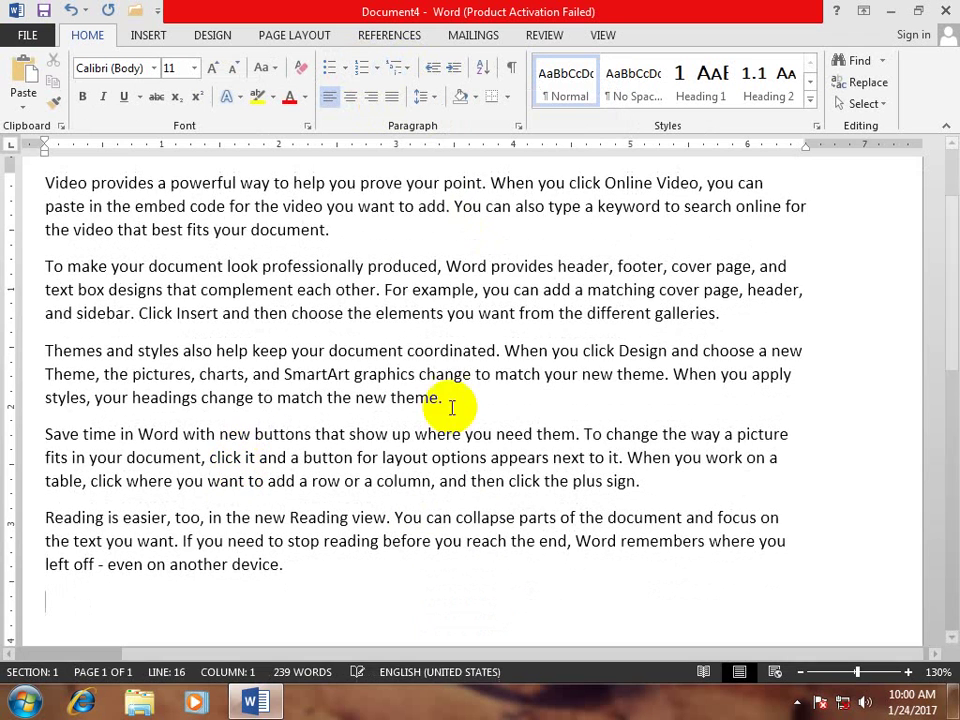
pyautogui.scroll(2, 440, 390)
# Indent the first sample paragraph by one inch, then remove the indent again.
pyautogui.click(177, 329)
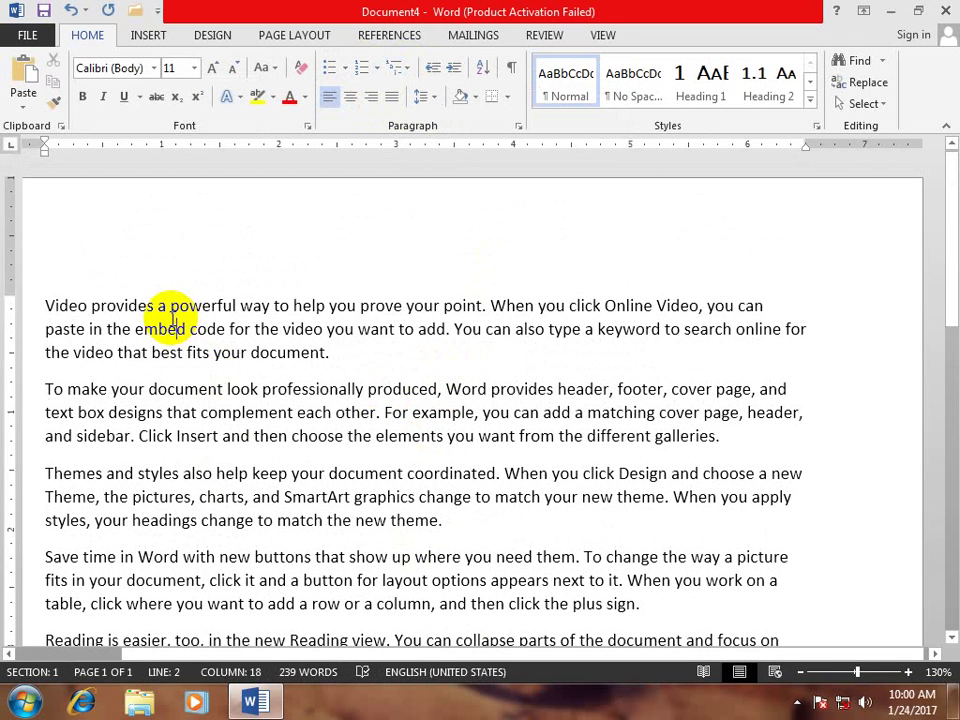
pyautogui.click(455, 73)
pyautogui.click(455, 73)
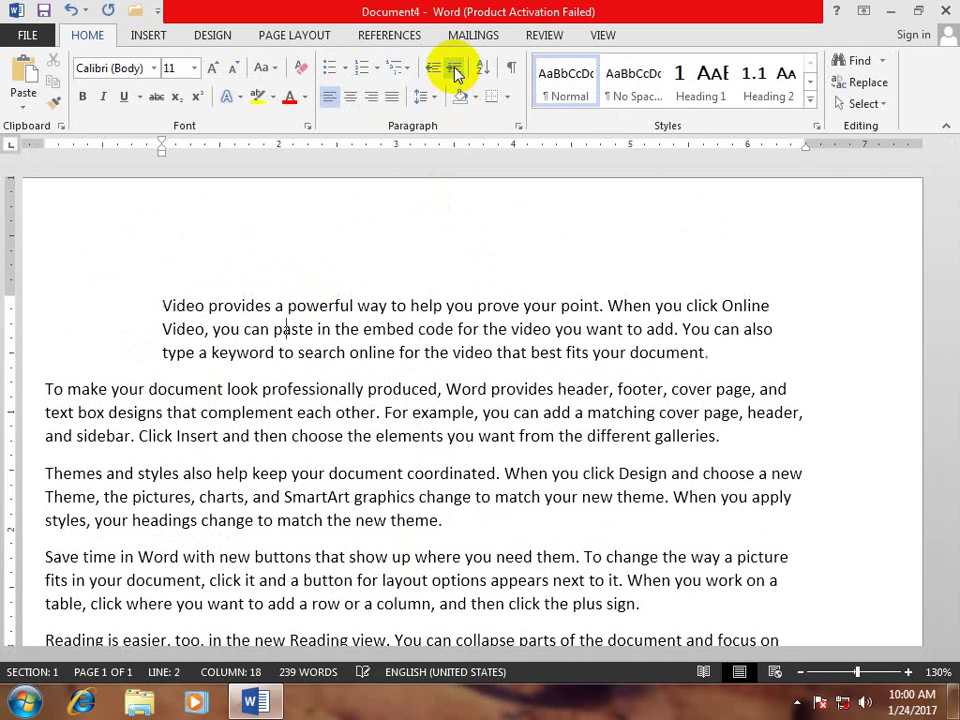
pyautogui.click(432, 70)
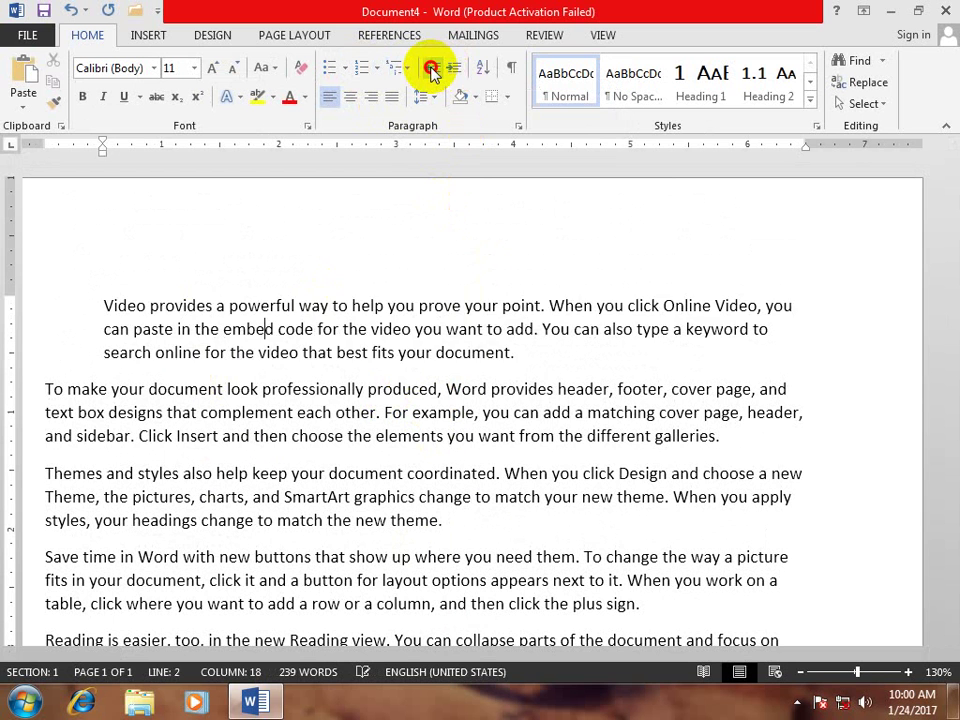
pyautogui.click(432, 70)
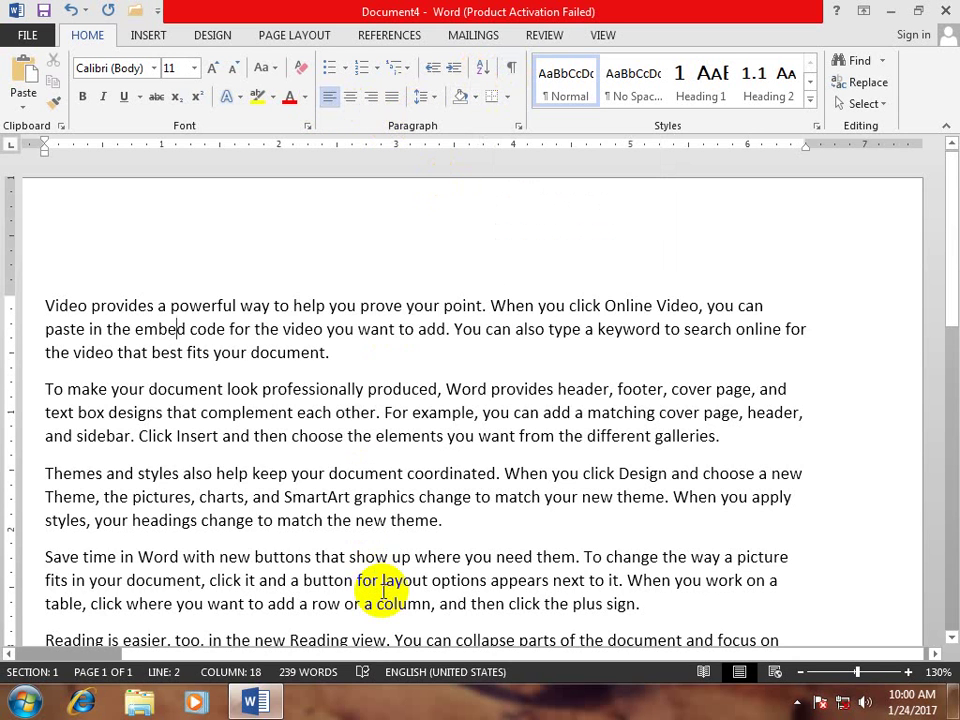
# Delete all the sample text and type 'Safasd sdf' on the first line.
pyautogui.hotkey('ctrl', 'a')
pyautogui.press('Delete')
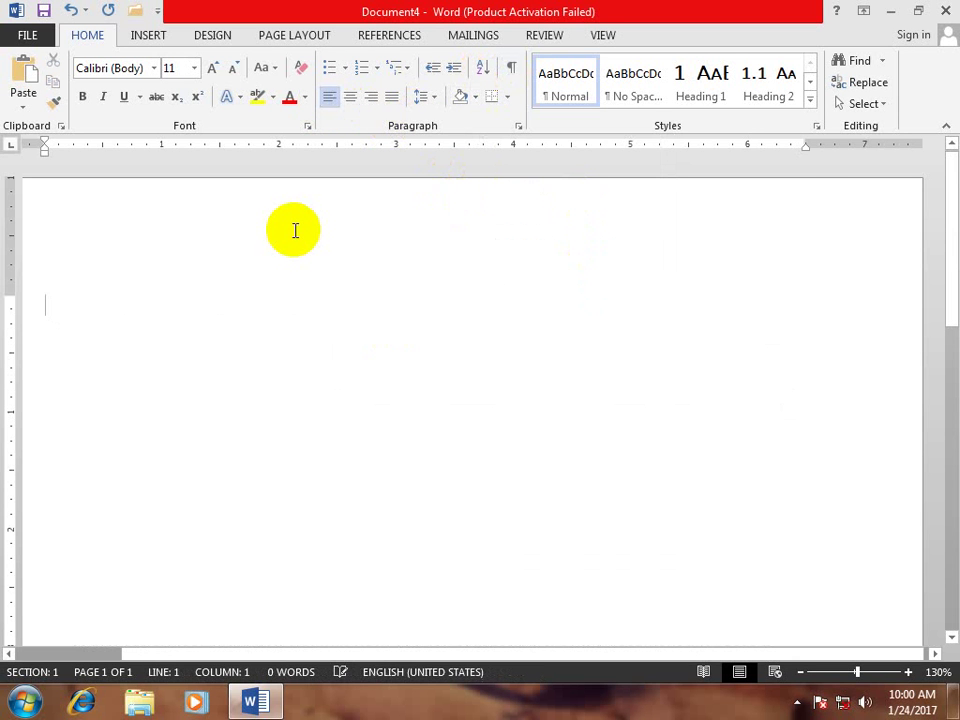
pyautogui.write('safasd')
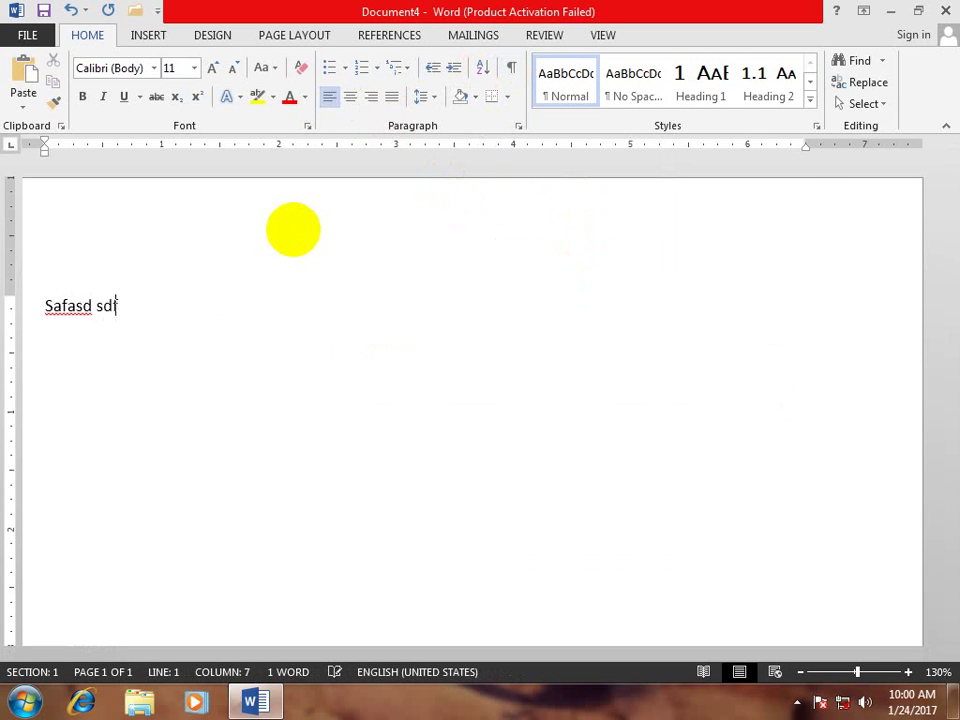
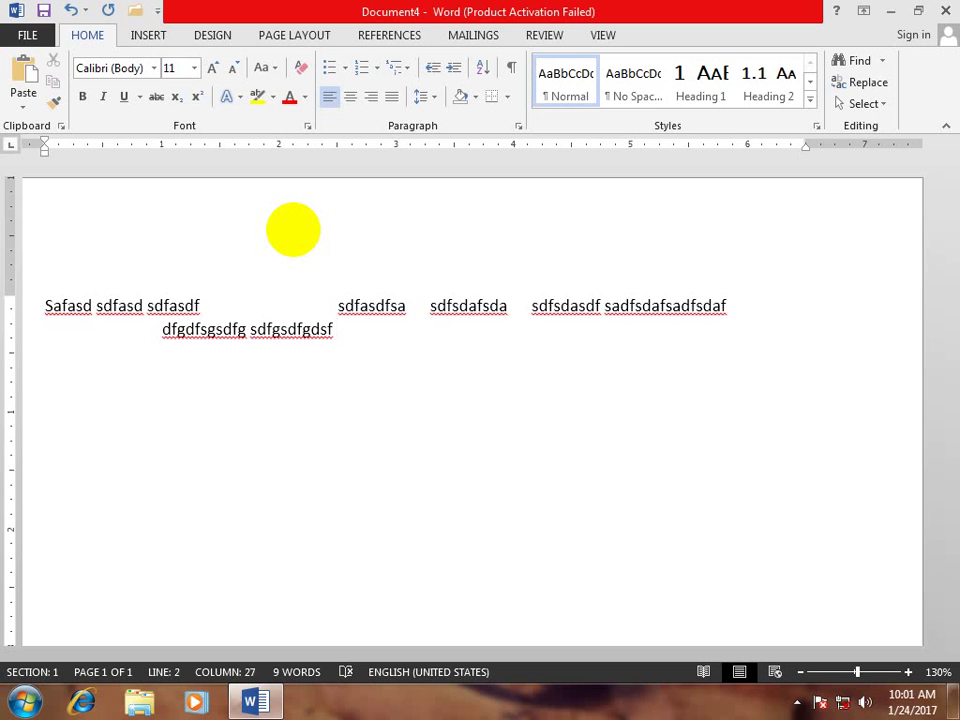
# Add a tab-spaced Q line, show formatting marks, and select a tab character to inspect it.
pyautogui.write('Q')
pyautogui.press('Tab')
pyautogui.write('Sdfsdaf')
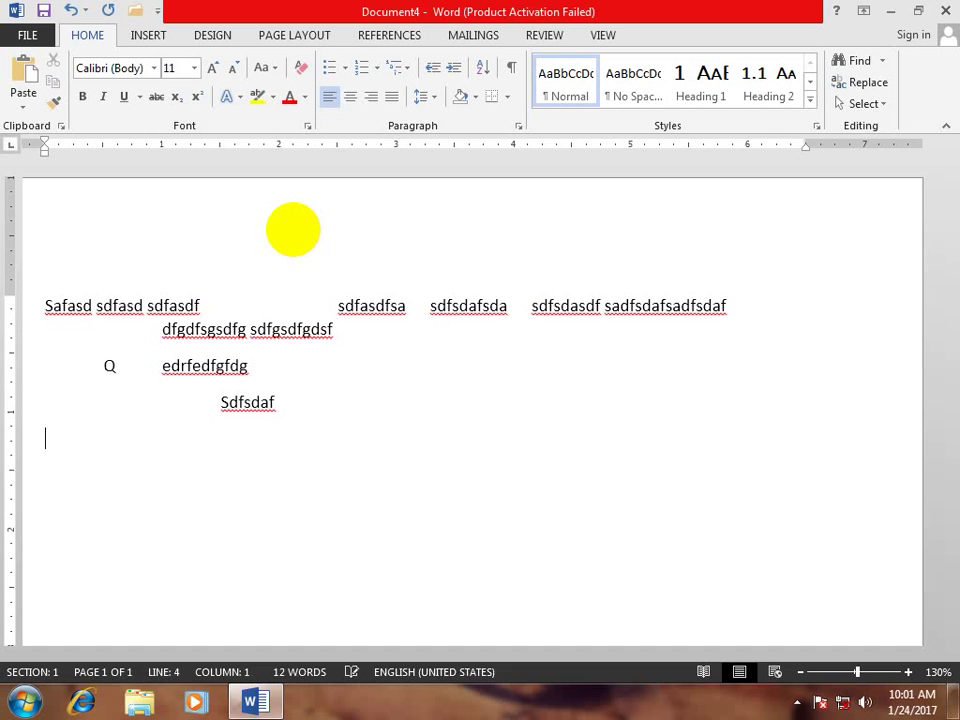
pyautogui.click(511, 70)
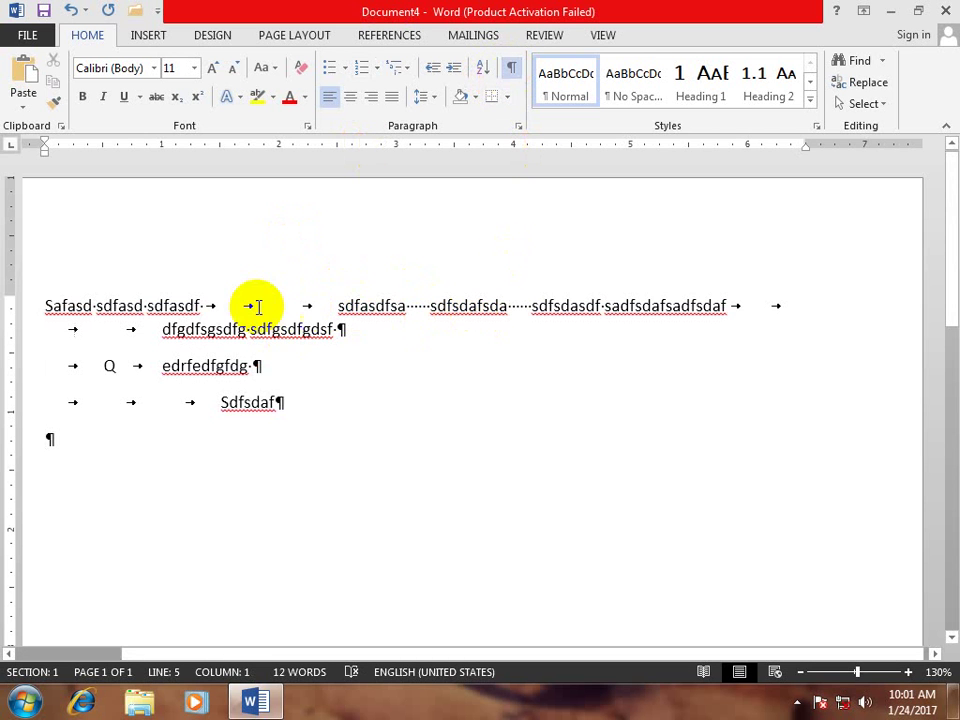
pyautogui.moveTo(222, 305); pyautogui.dragTo(272, 305)
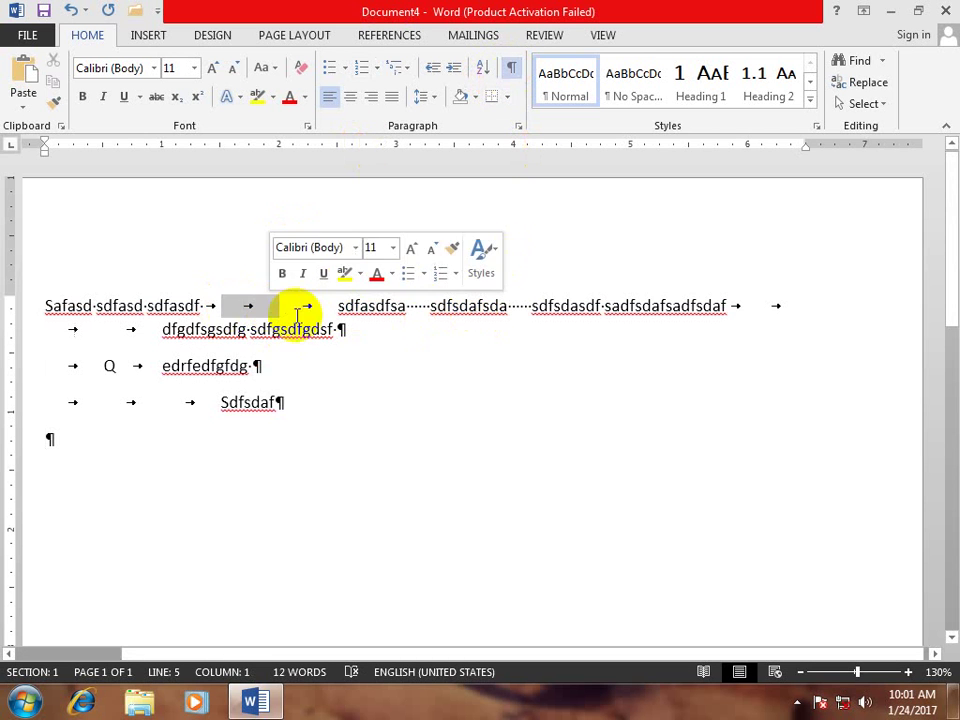
pyautogui.click(418, 305)
# Select a space and a paragraph mark, hide the formatting marks, then select all the text.
pyautogui.moveTo(418, 305); pyautogui.dragTo(423, 305)
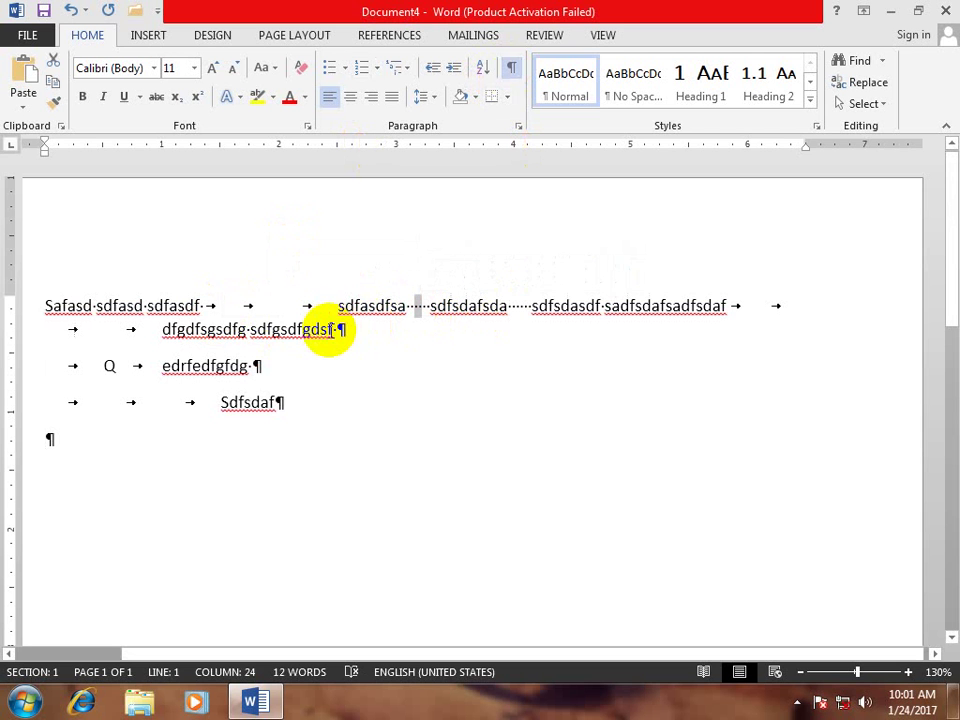
pyautogui.moveTo(338, 330); pyautogui.dragTo(345, 331)
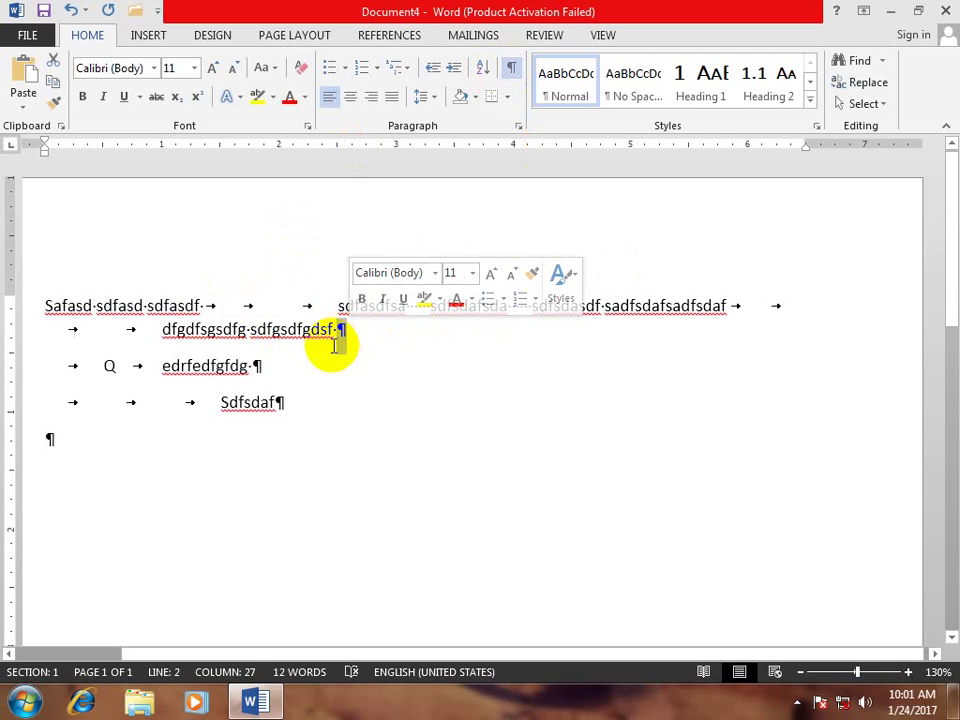
pyautogui.click(510, 66)
pyautogui.moveTo(384, 450); pyautogui.dragTo(3, 247)
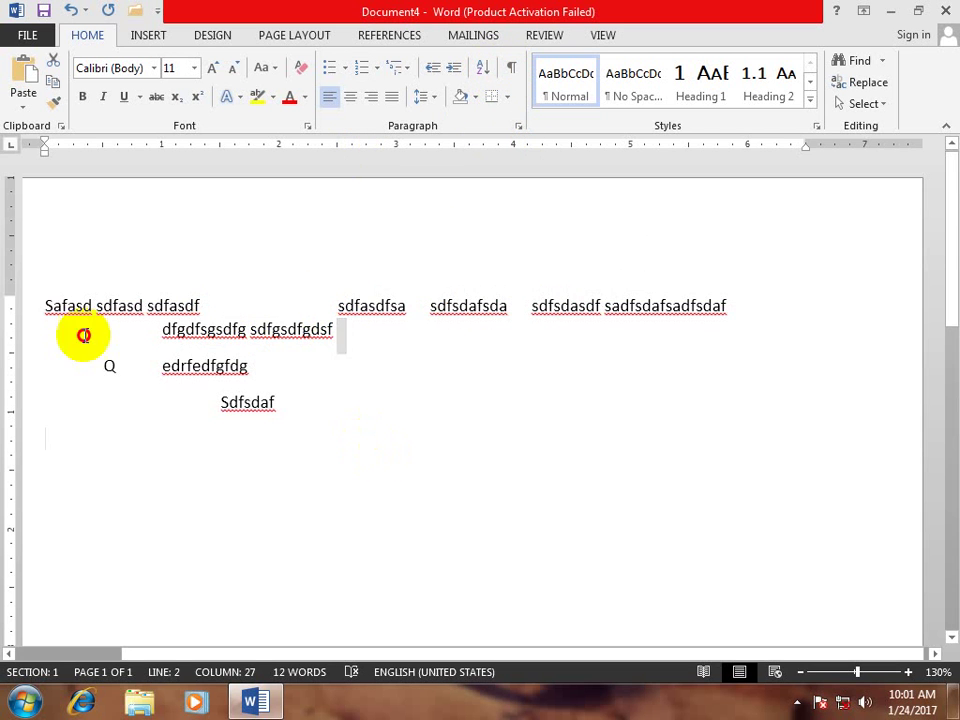
# Delete the sample text, then align the word Computer centre, right, and back to left.
pyautogui.press('Delete')
pyautogui.write('Computer')
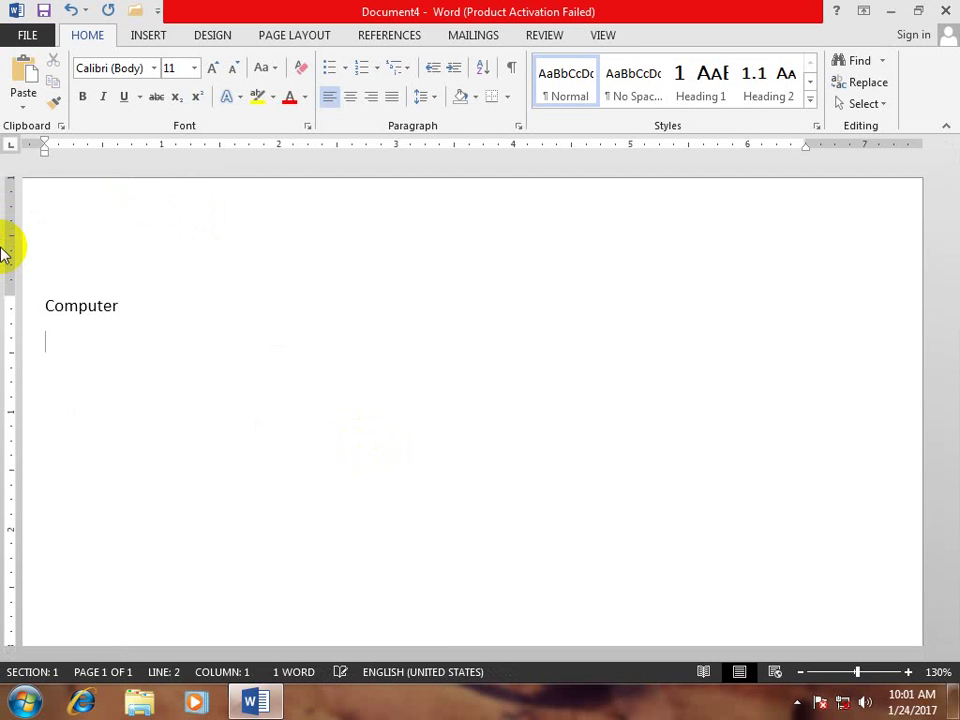
pyautogui.click(5, 300)
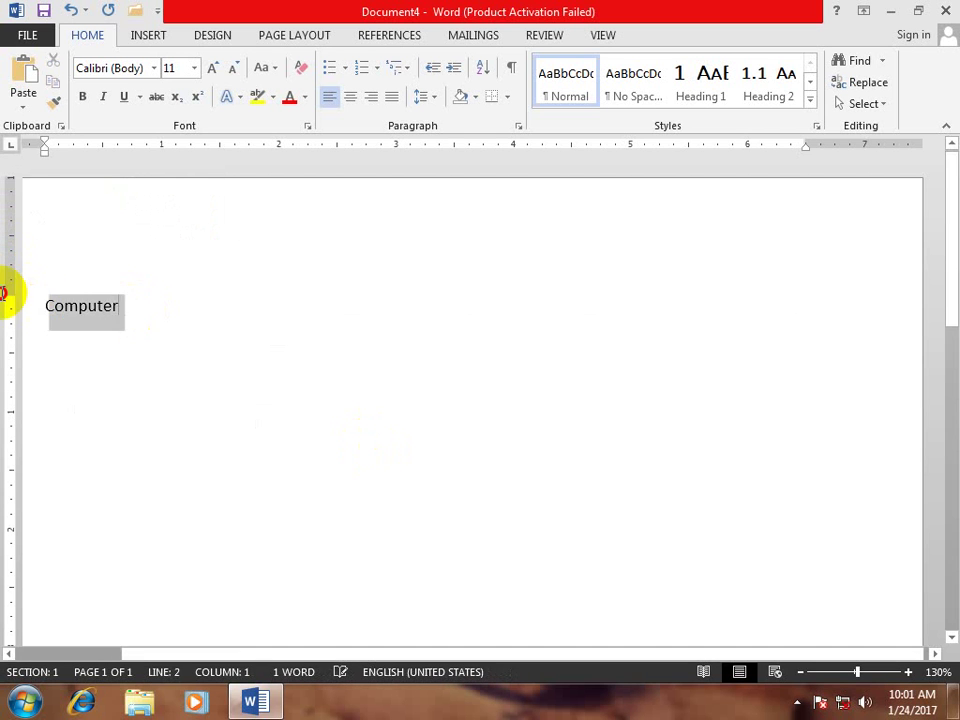
pyautogui.click(352, 100)
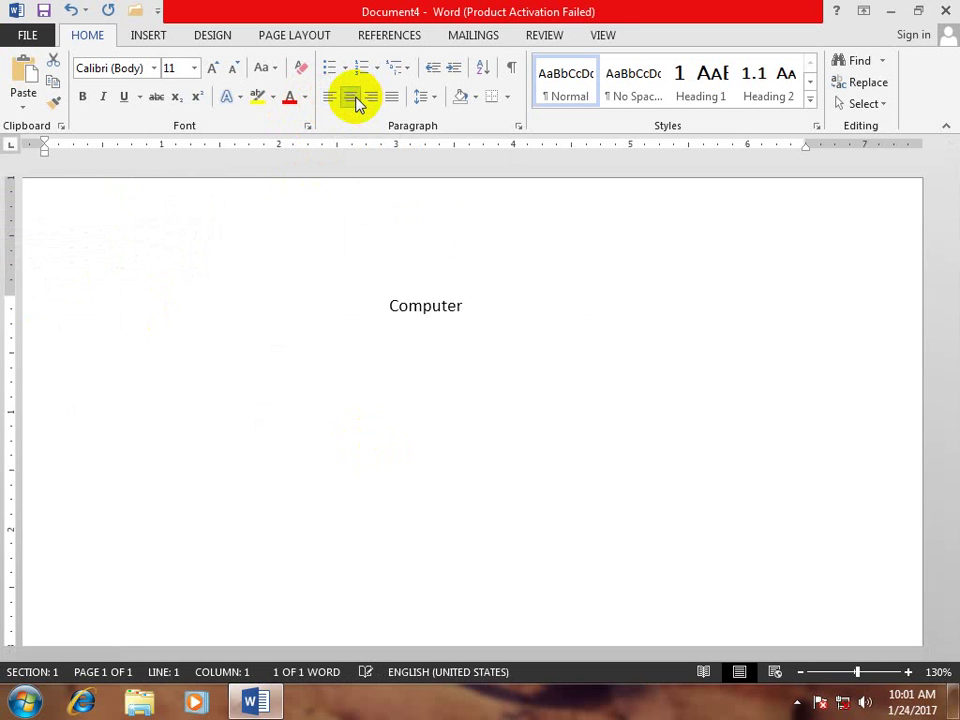
pyautogui.click(372, 100)
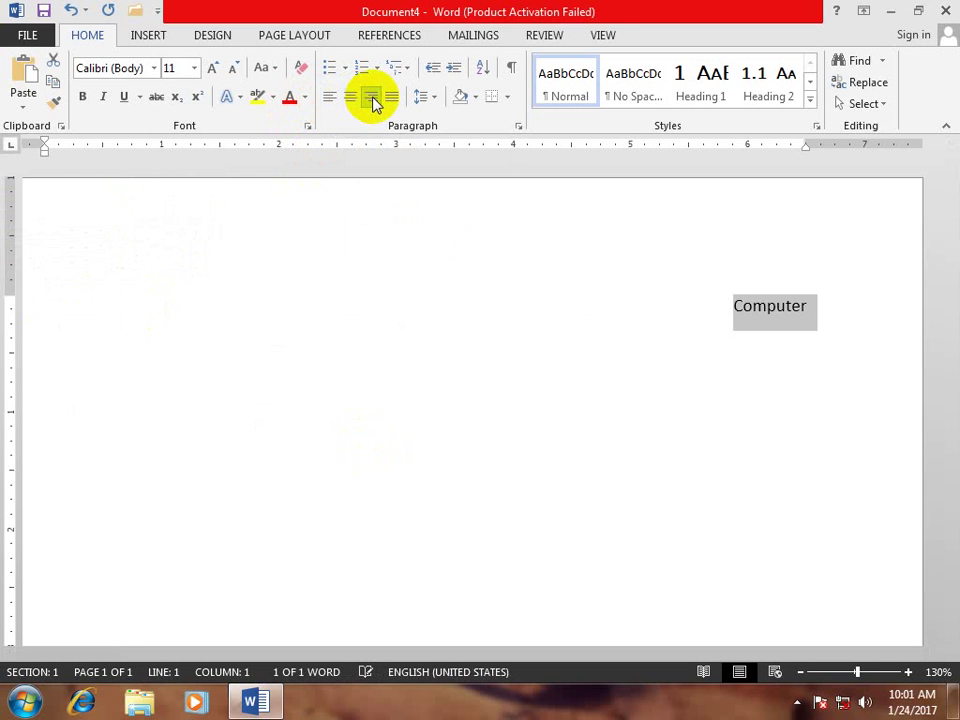
pyautogui.click(336, 99)
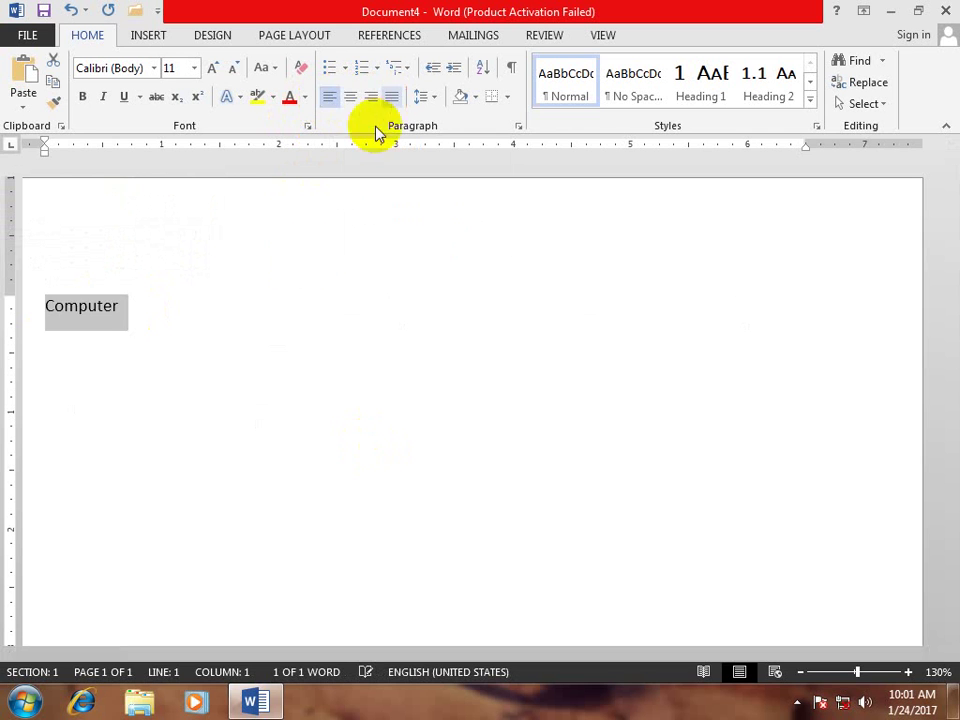
# Expand =rand into sample paragraphs and justify the second paragraph.
pyautogui.write('=rand(')
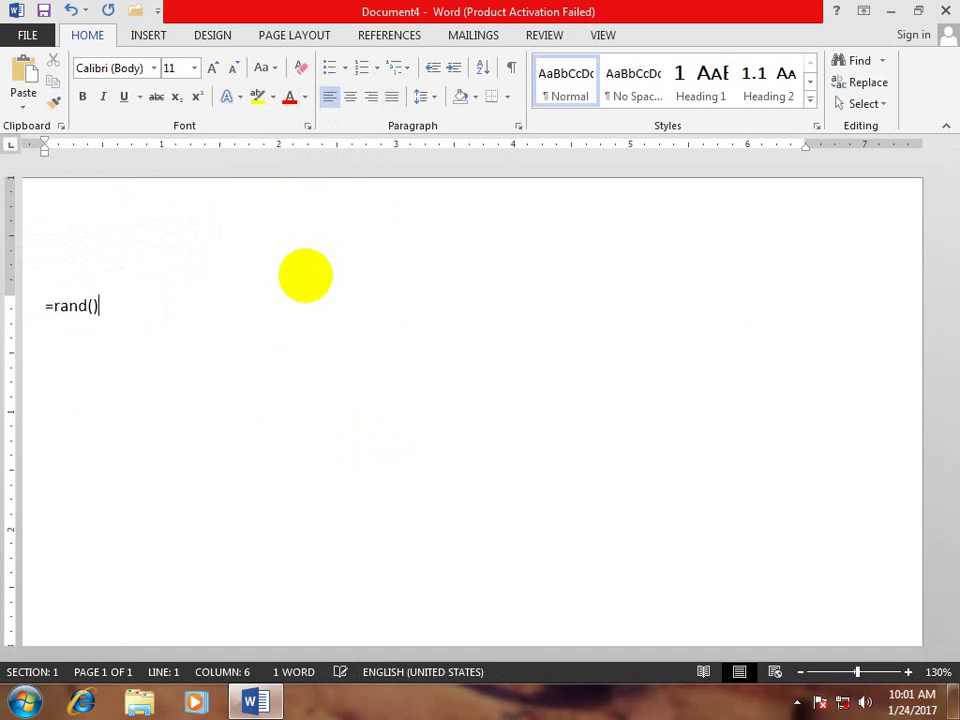
pyautogui.press('Return')
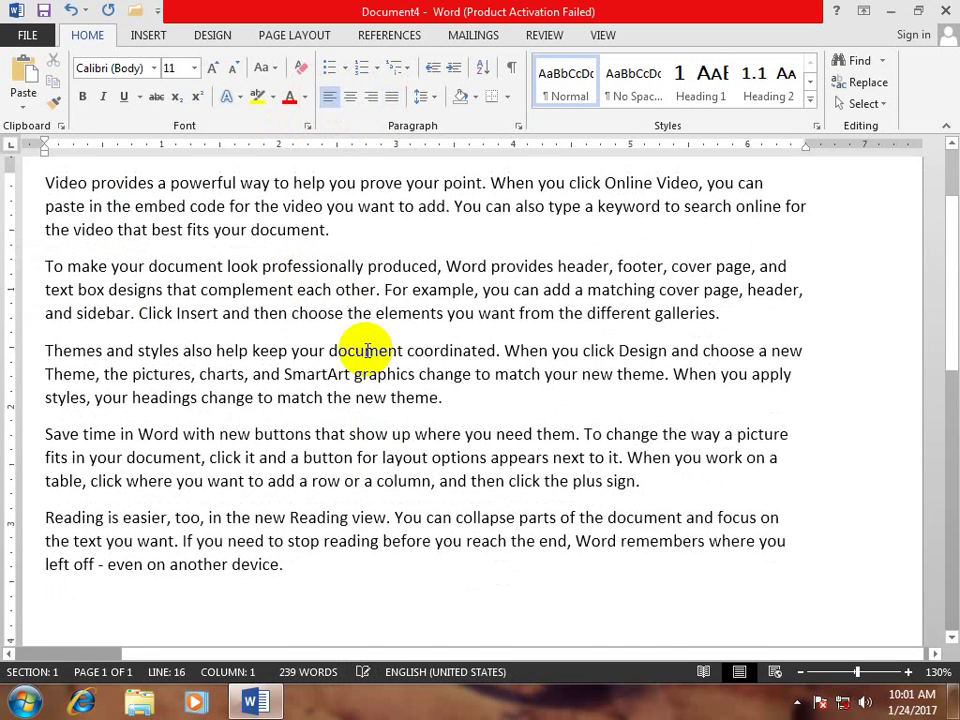
pyautogui.scroll(2, 668, 467)
pyautogui.doubleClick(15, 381)
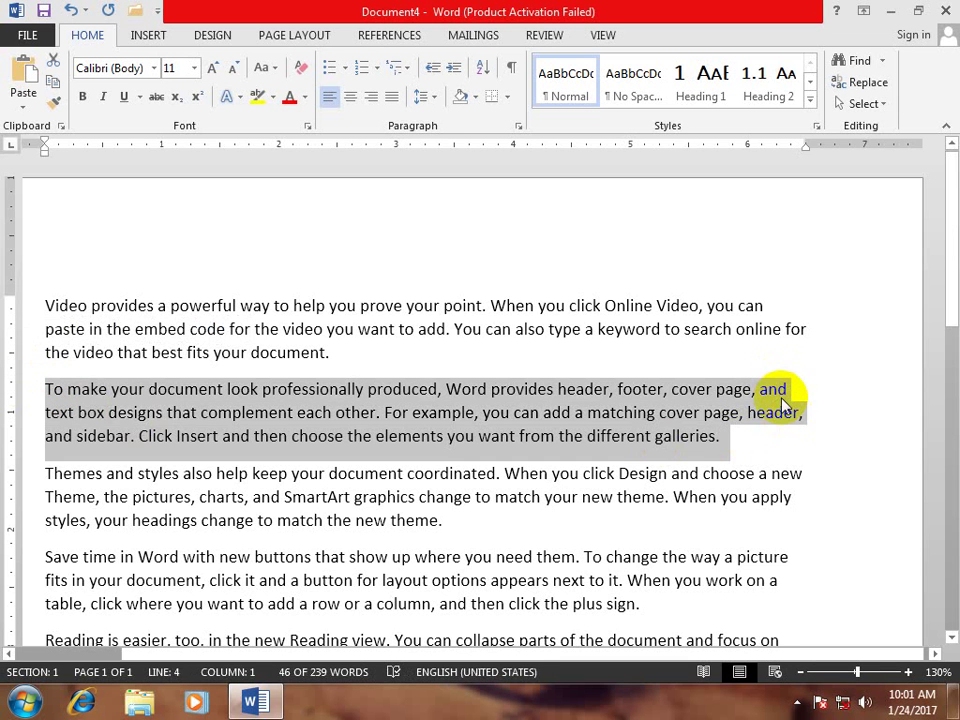
pyautogui.click(391, 100)
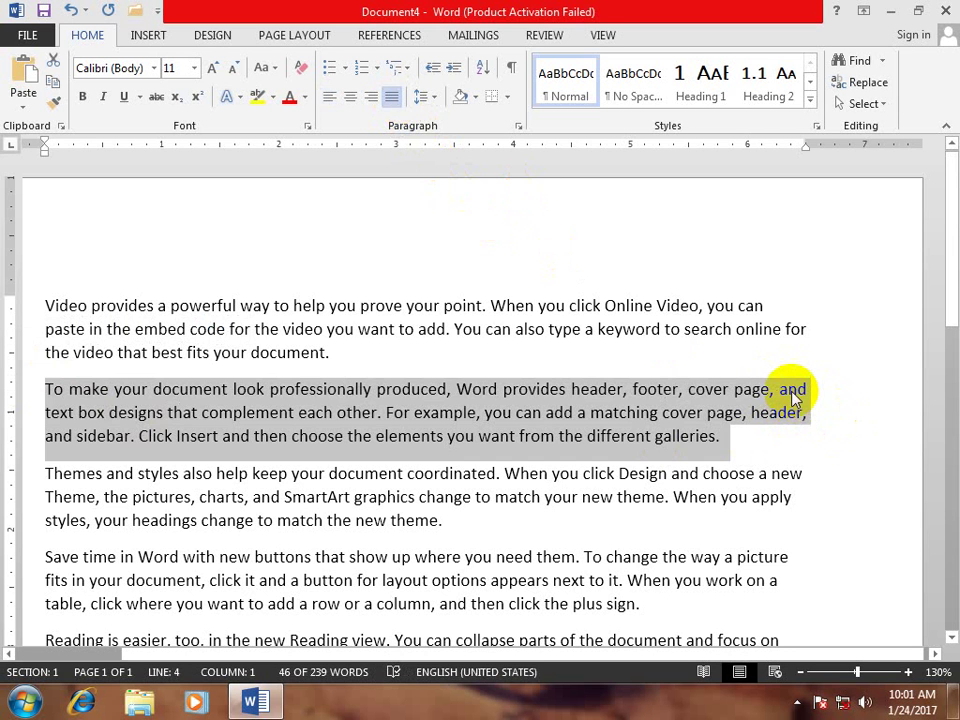
# Select the whole first paragraph and bring up the Line and Paragraph Spacing choices.
pyautogui.click(345, 354)
pyautogui.tripleClick(86, 298)
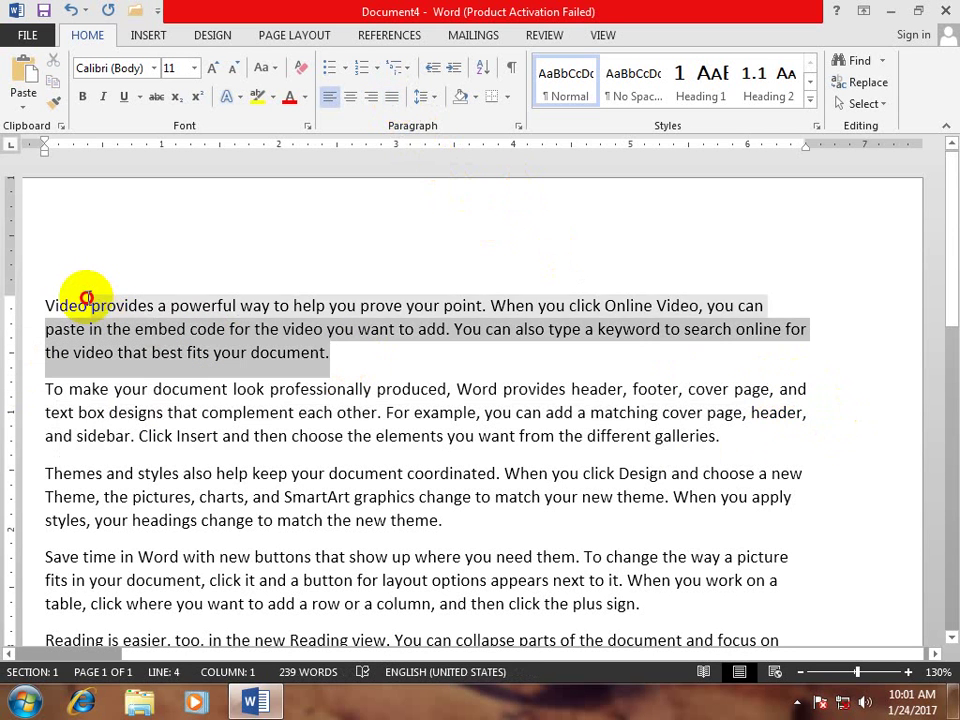
pyautogui.click(433, 98)
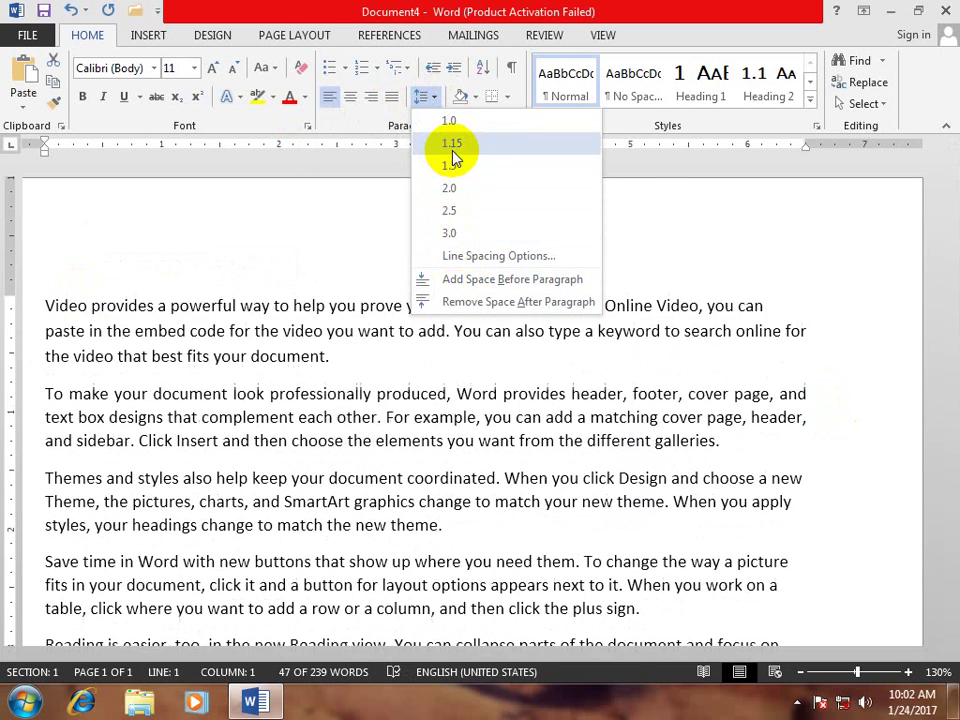
pyautogui.click(388, 221)
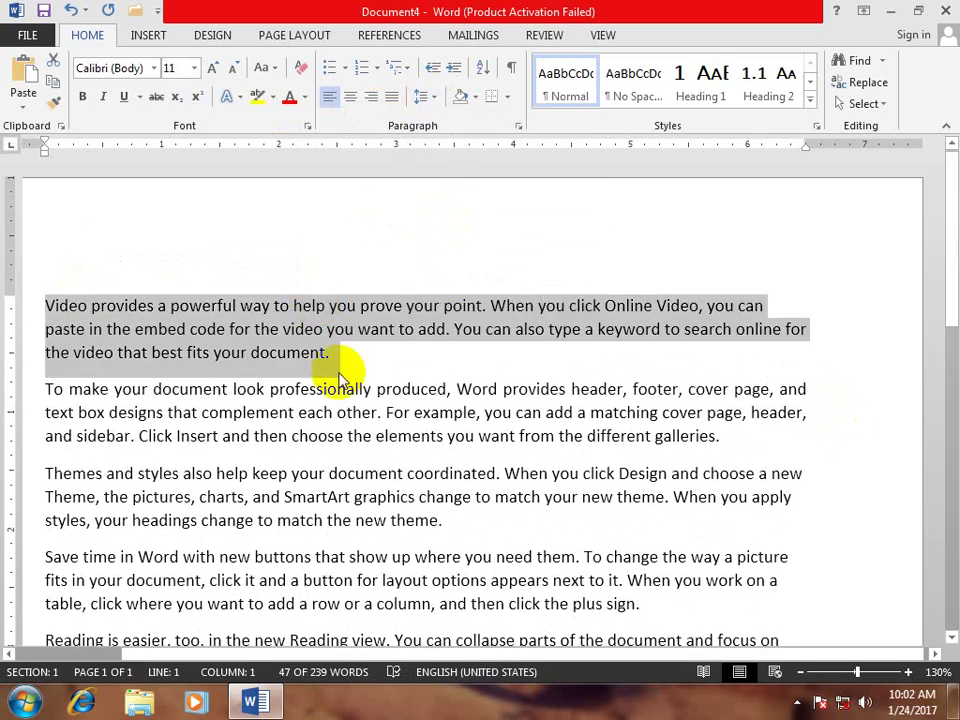
pyautogui.click(475, 96)
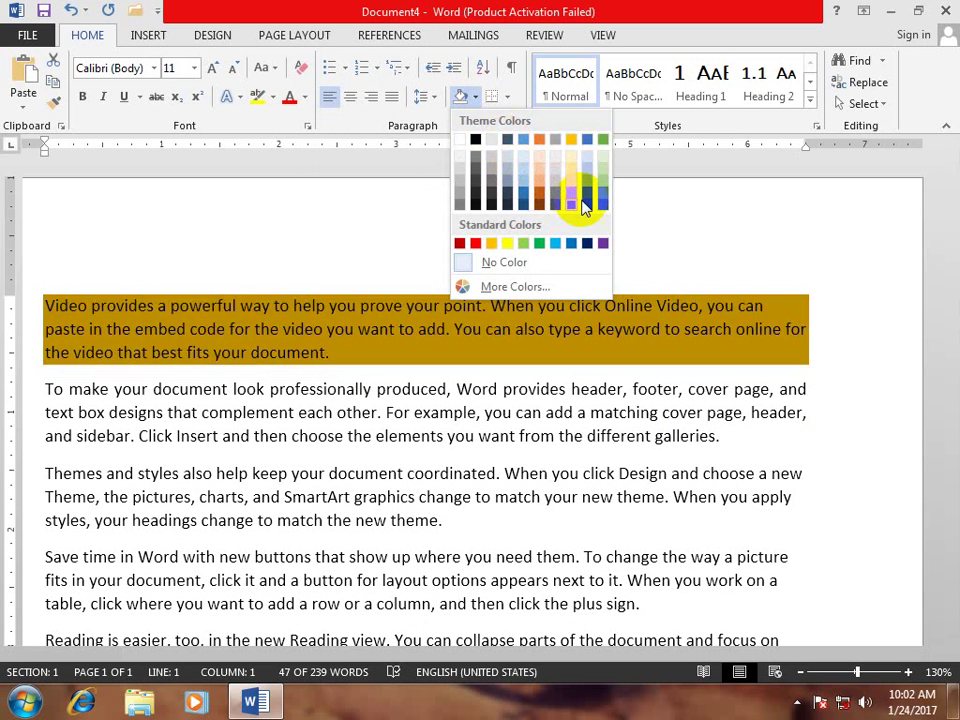
pyautogui.click(590, 204)
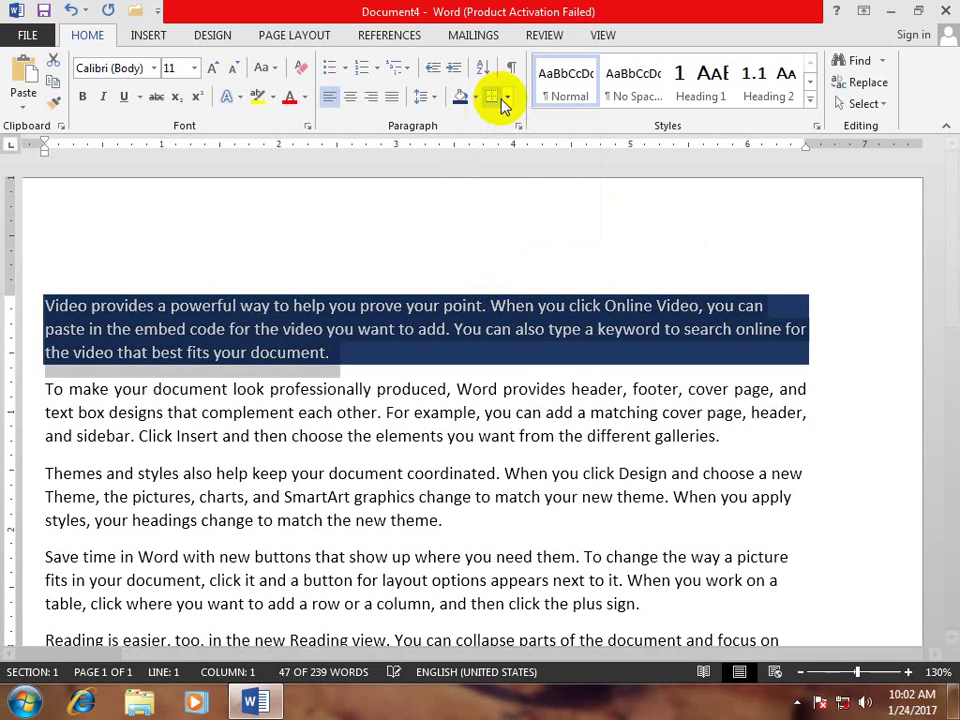
pyautogui.click(505, 96)
pyautogui.click(524, 121)
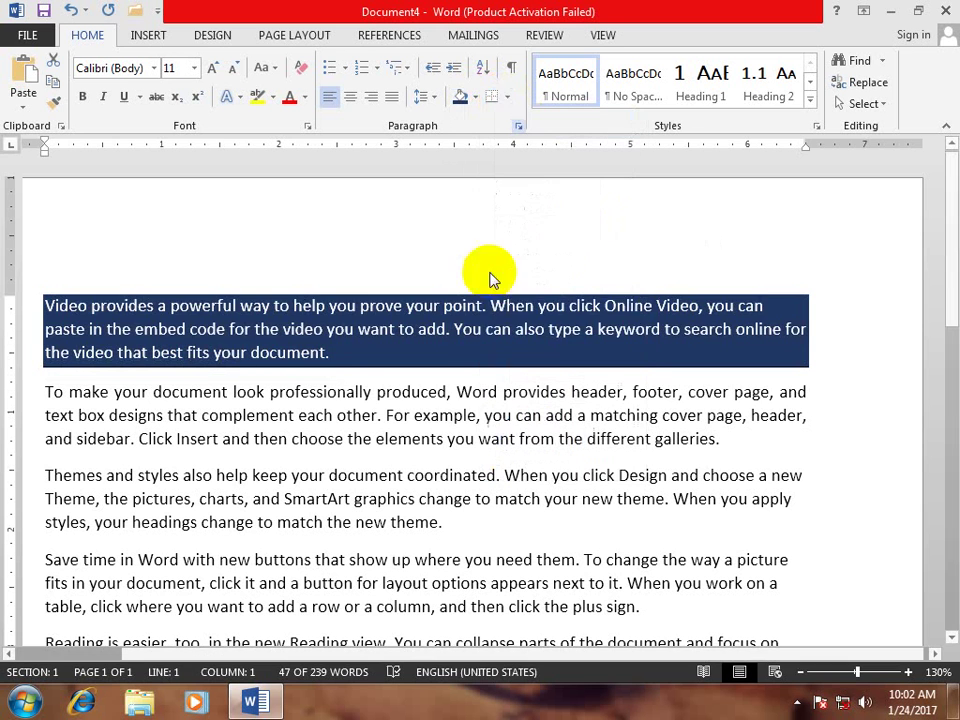
pyautogui.click(440, 522)
pyautogui.moveTo(433, 528); pyautogui.dragTo(47, 474)
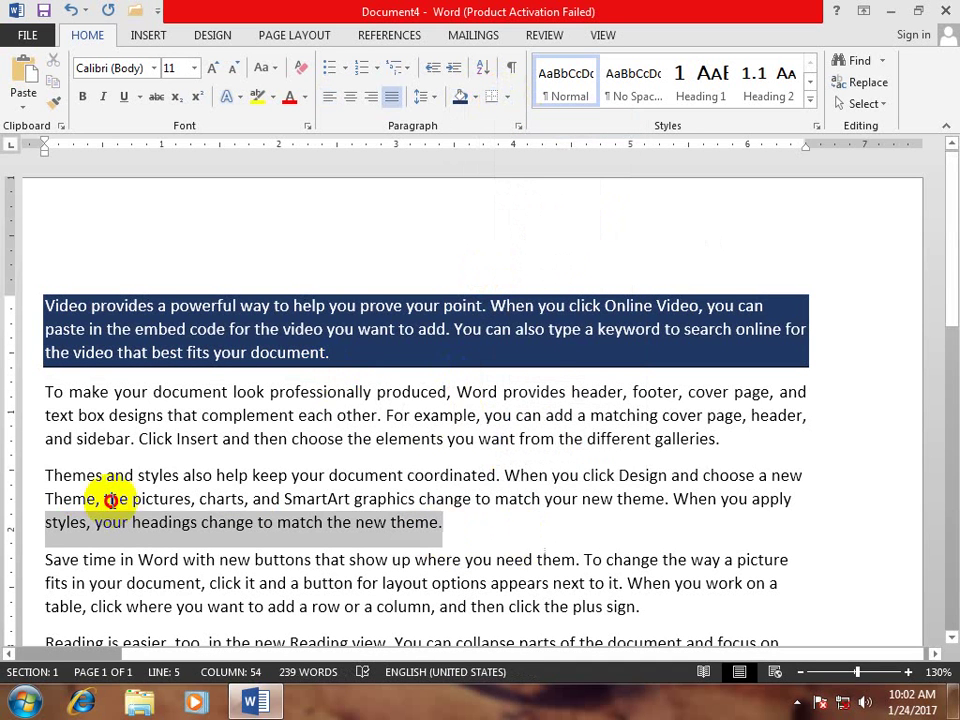
pyautogui.click(508, 97)
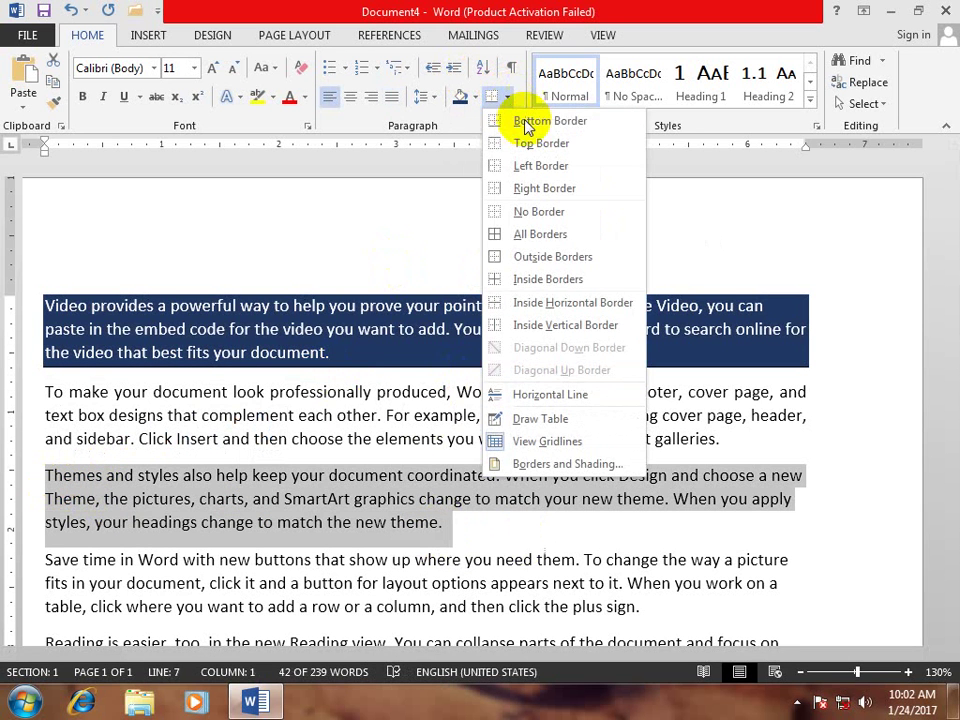
pyautogui.click(527, 121)
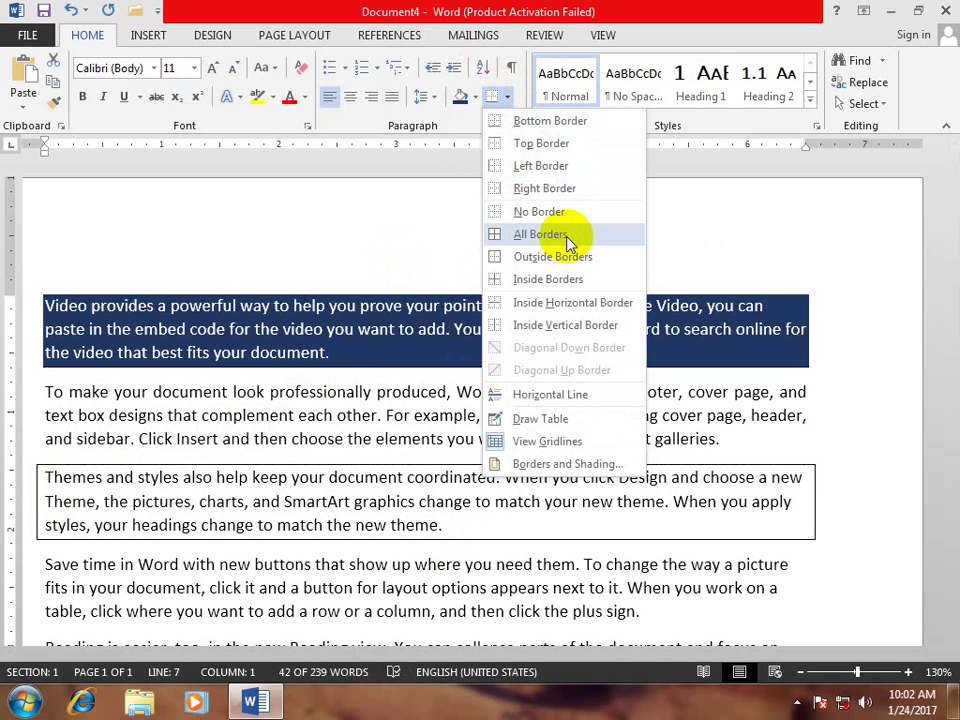
pyautogui.click(549, 60)
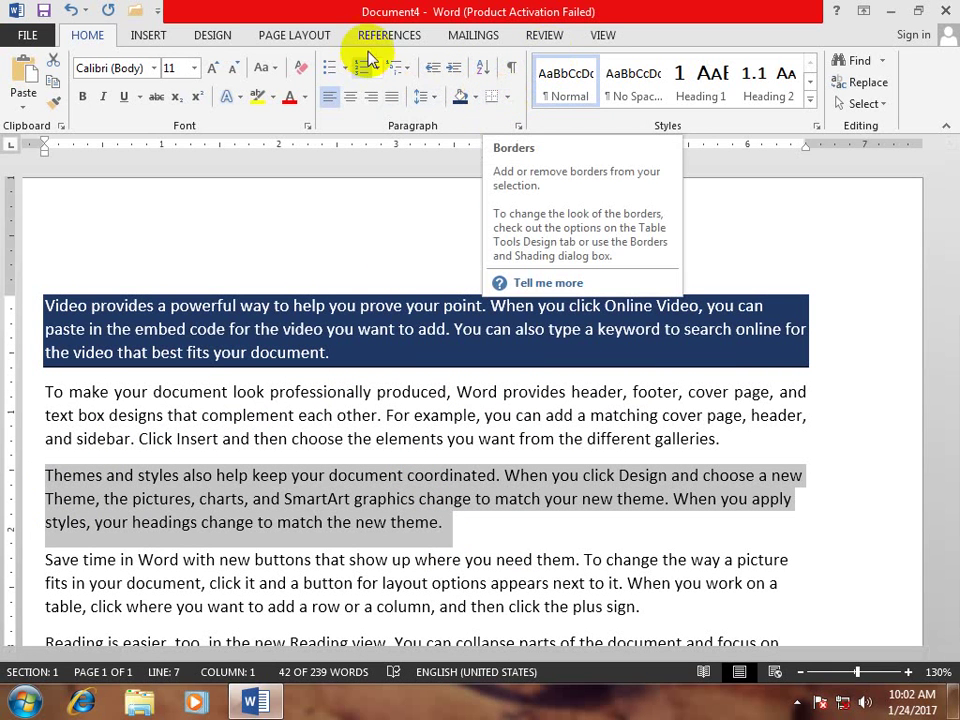
pyautogui.click(518, 127)
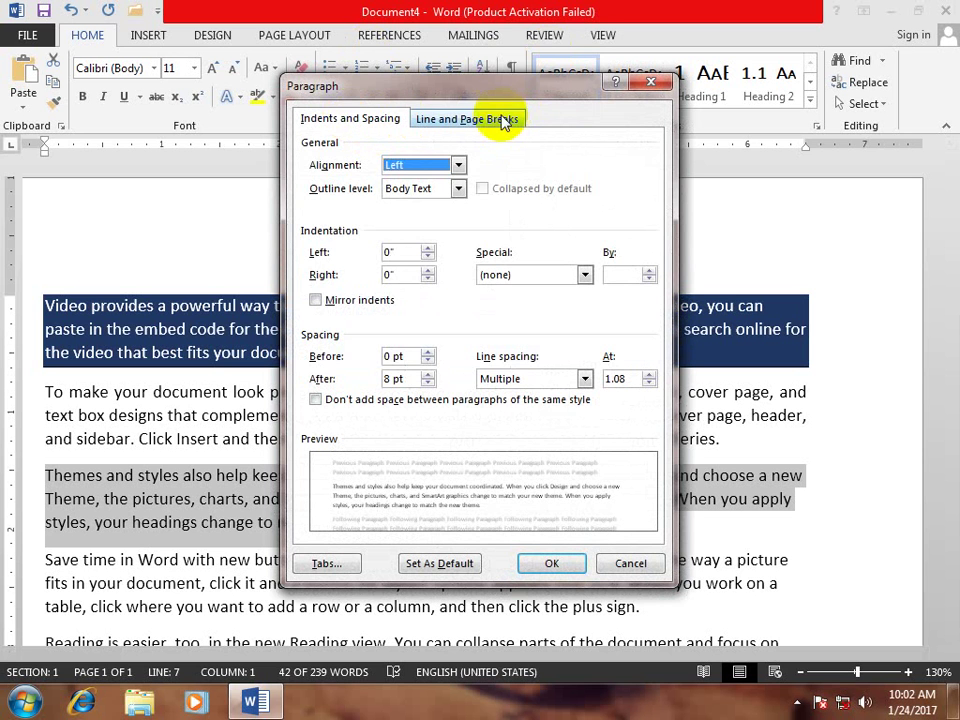
pyautogui.click(497, 120)
pyautogui.click(375, 120)
pyautogui.click(631, 564)
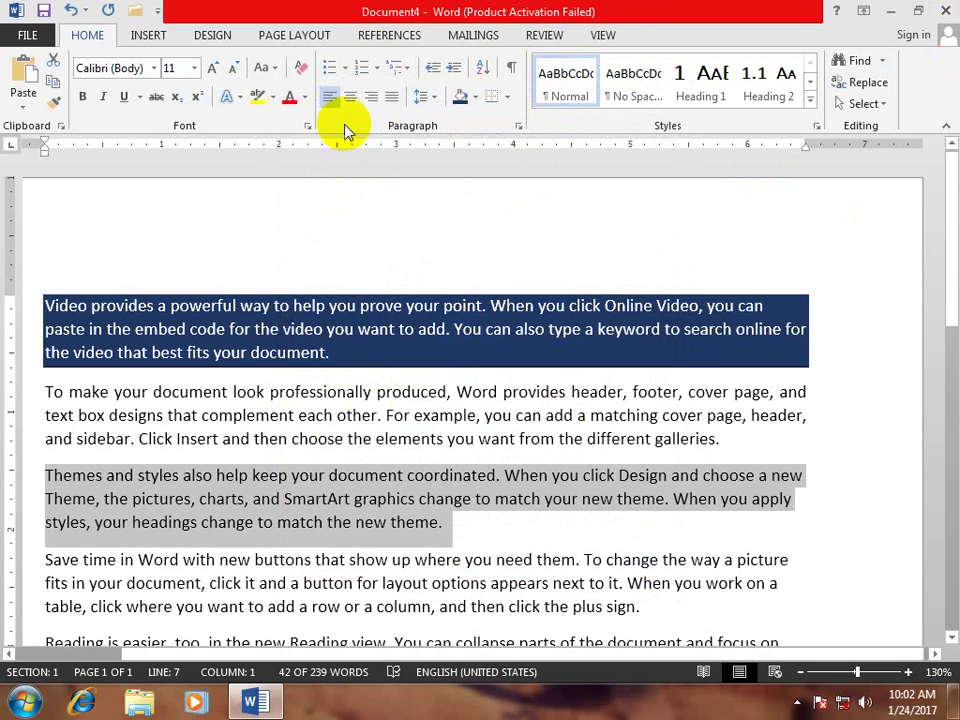
pyautogui.click(345, 68)
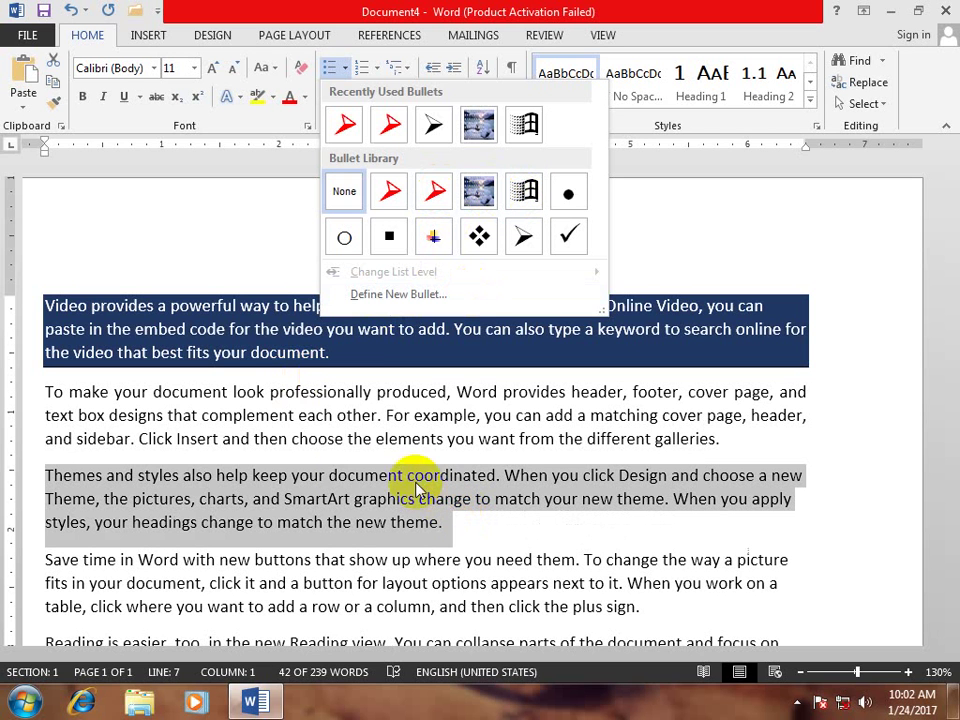
pyautogui.press('Escape')
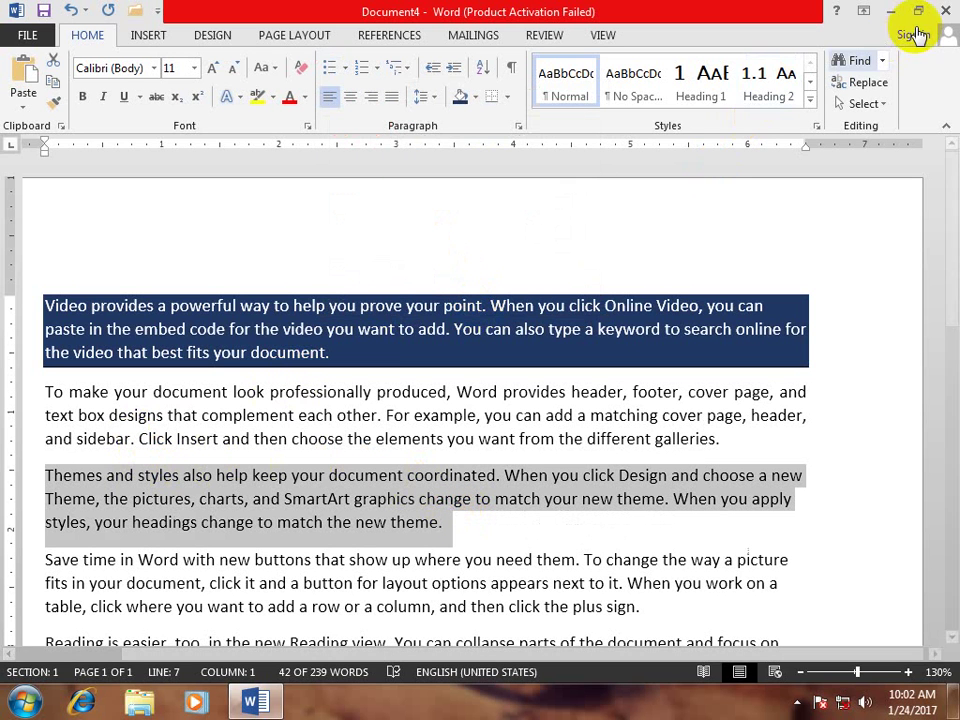
# Close Document4 without saving and create a new blank document with Ctrl+N.
pyautogui.click(946, 12)
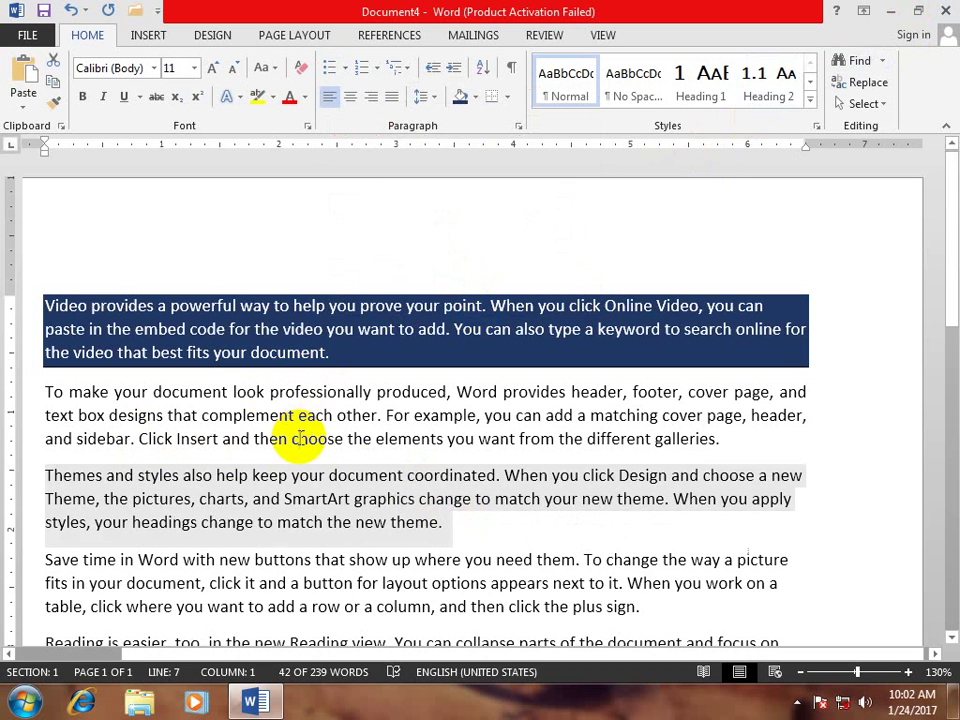
pyautogui.click(300, 440)
pyautogui.click(468, 385)
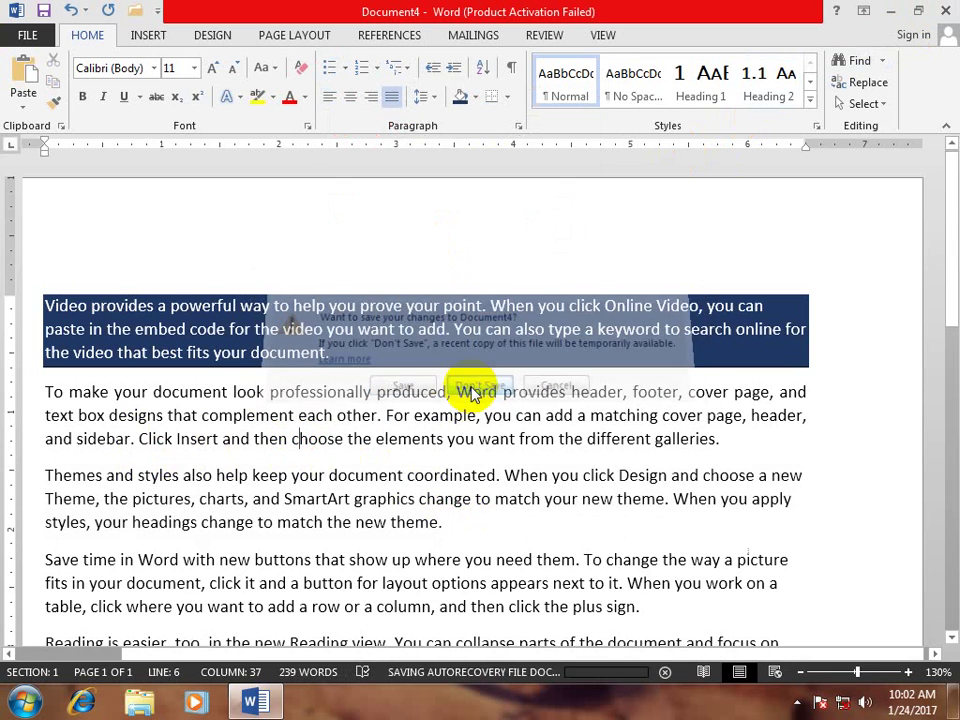
pyautogui.hotkey('ctrl', 'n')
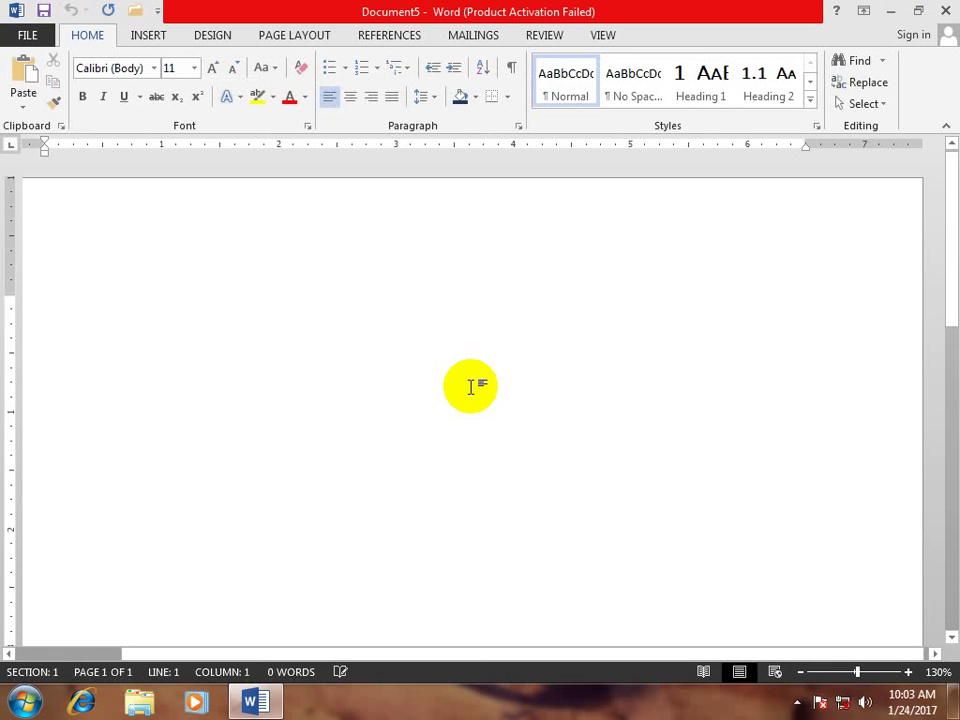
# Type a short test line, erase part of it, and bring up the Numbering formats list.
pyautogui.write('what is')
pyautogui.write('omput')
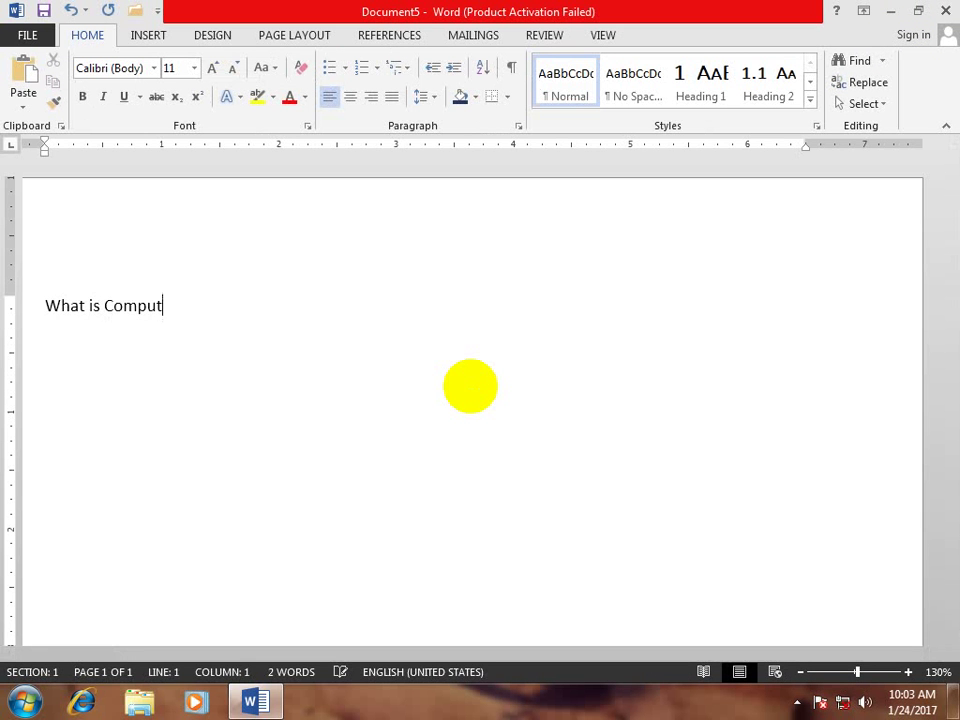
pyautogui.press('BackSpace')
pyautogui.press('BackSpace')
pyautogui.press('BackSpace')
pyautogui.press('BackSpace')
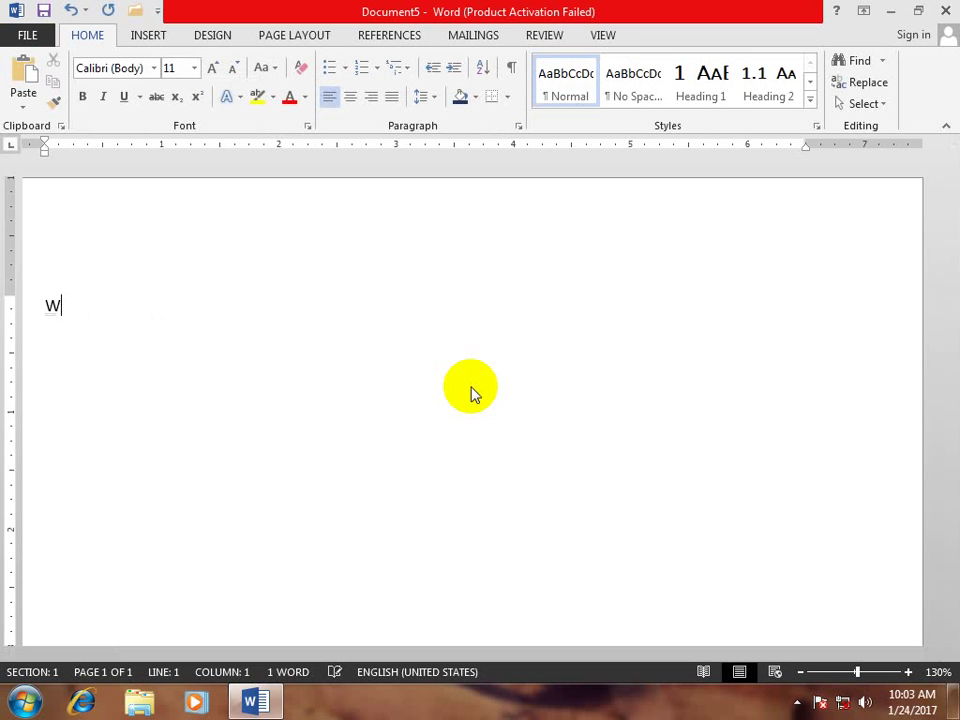
pyautogui.press('BackSpace')
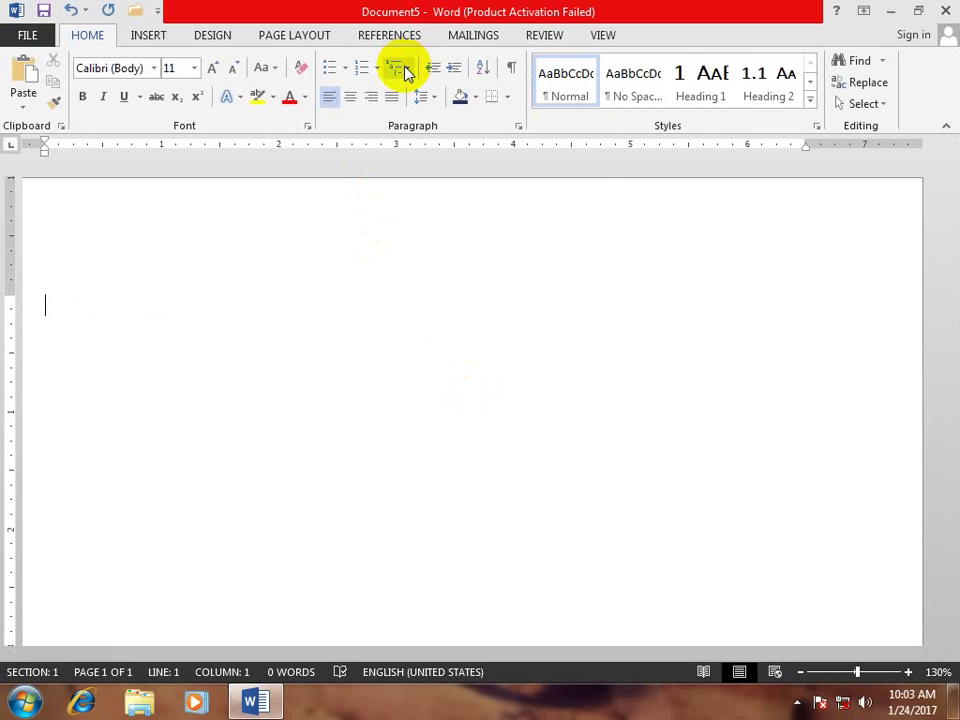
pyautogui.click(377, 69)
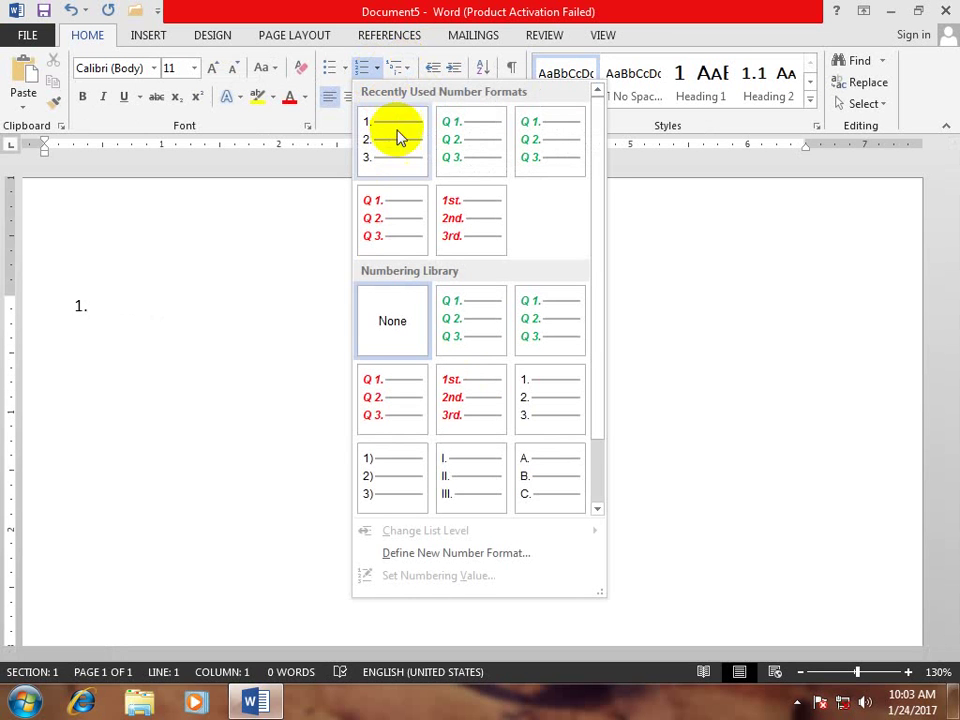
# Apply red-arrow bullets and list computer, sadfdas, asdfasdf, asdf, asdfasdf, sdfsdf.
pyautogui.click(345, 68)
pyautogui.click(394, 183)
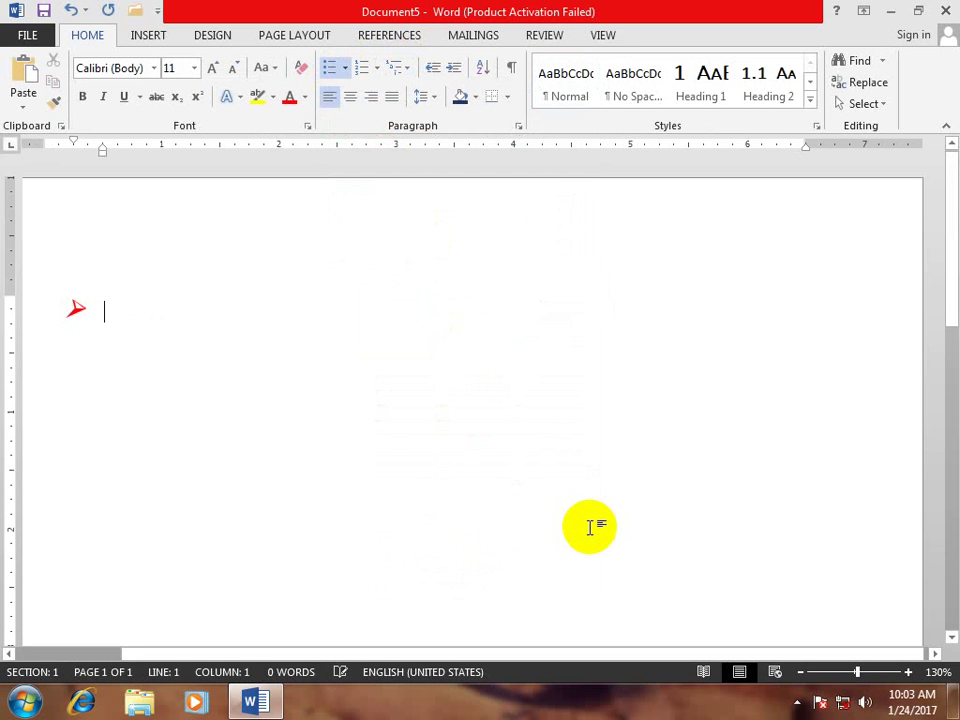
pyautogui.write('computer')
pyautogui.press('Return')
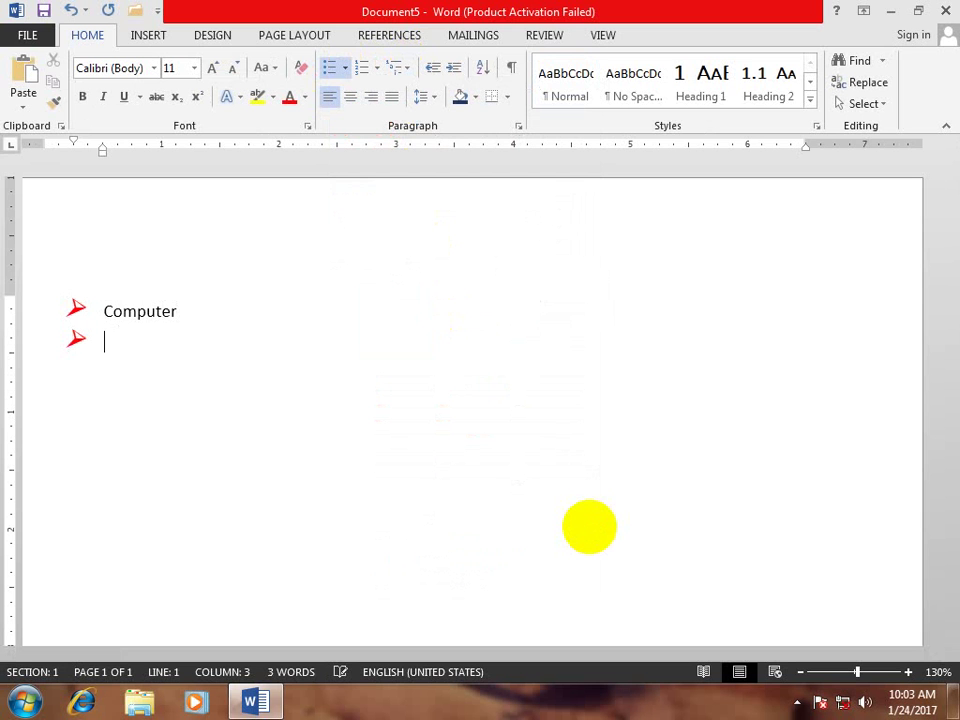
pyautogui.write('sadfdas')
pyautogui.press('Return')
pyautogui.write('asdfasdf')
pyautogui.press('Return')
pyautogui.write('asdf')
pyautogui.press('Return')
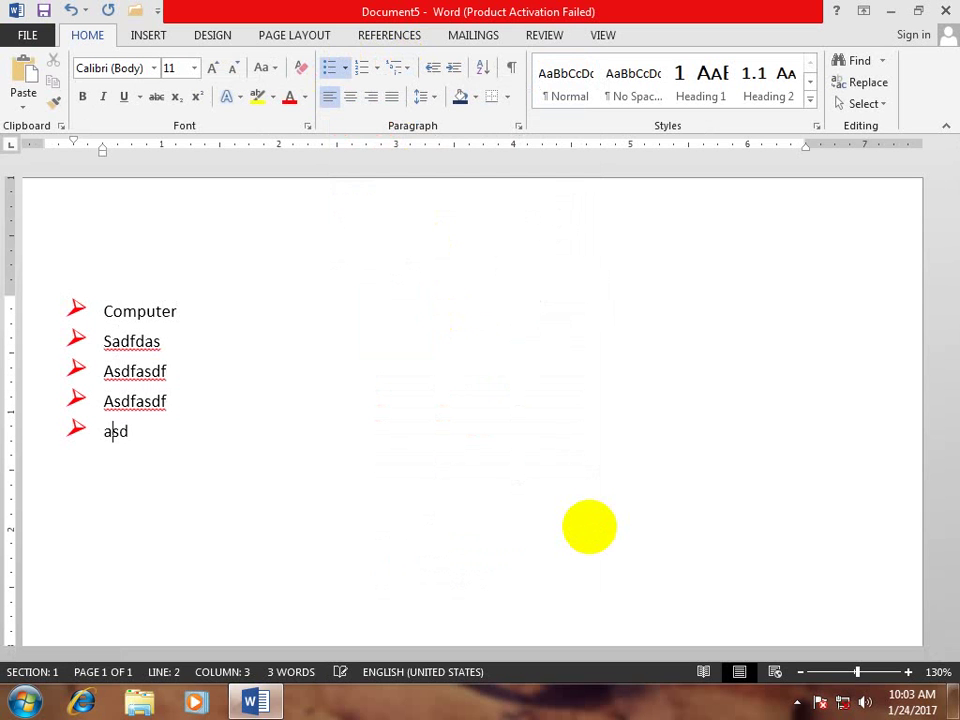
pyautogui.write('asdfasdf')
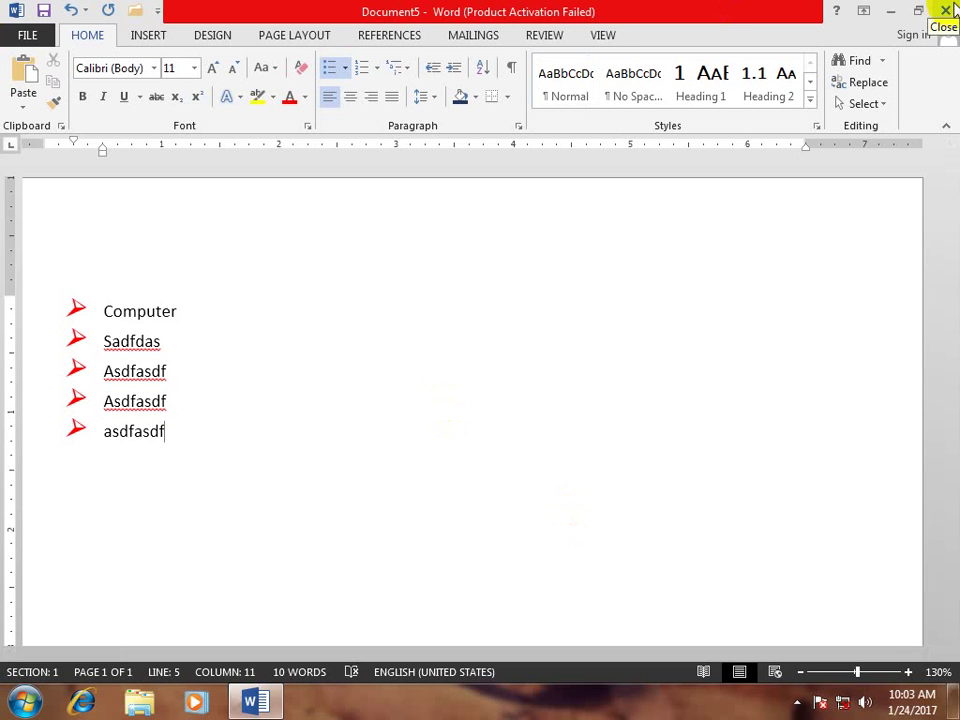
pyautogui.press('Return')
pyautogui.write('sdfsdf')
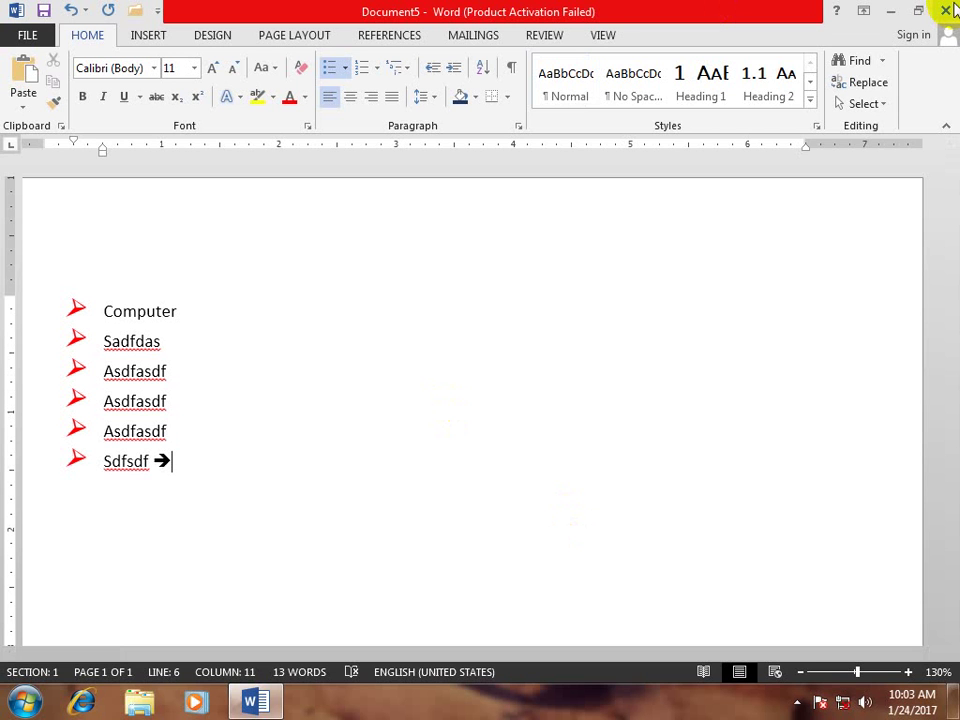
# Add a final bullet with a typed '=>' arrow and close Document5, prompting to save.
pyautogui.press('Return')
pyautogui.write('==')
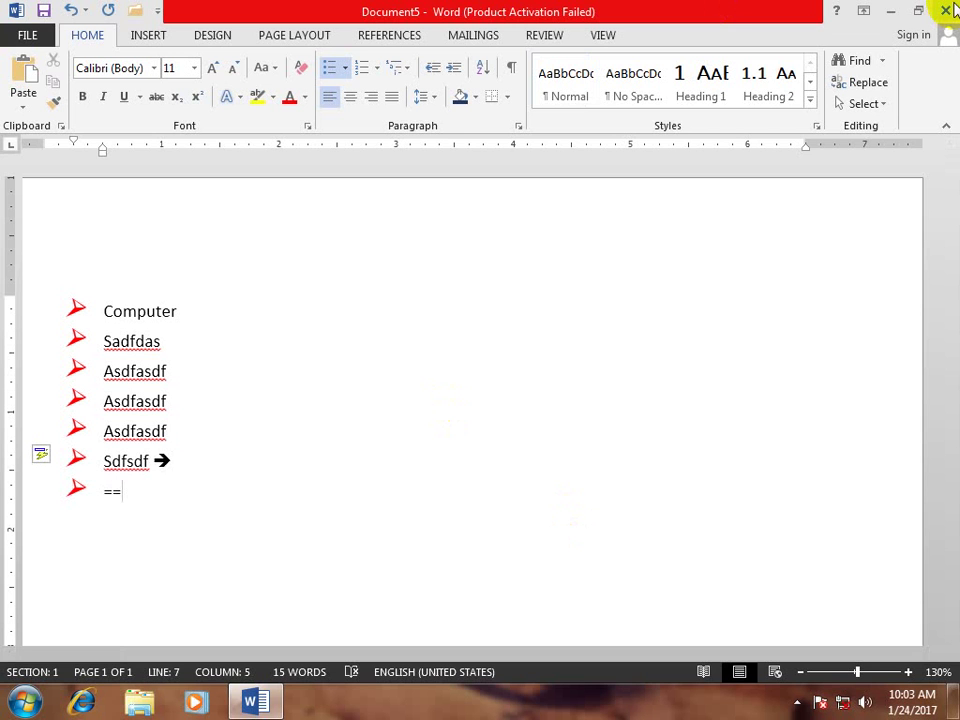
pyautogui.write('>')
pyautogui.click(946, 10)
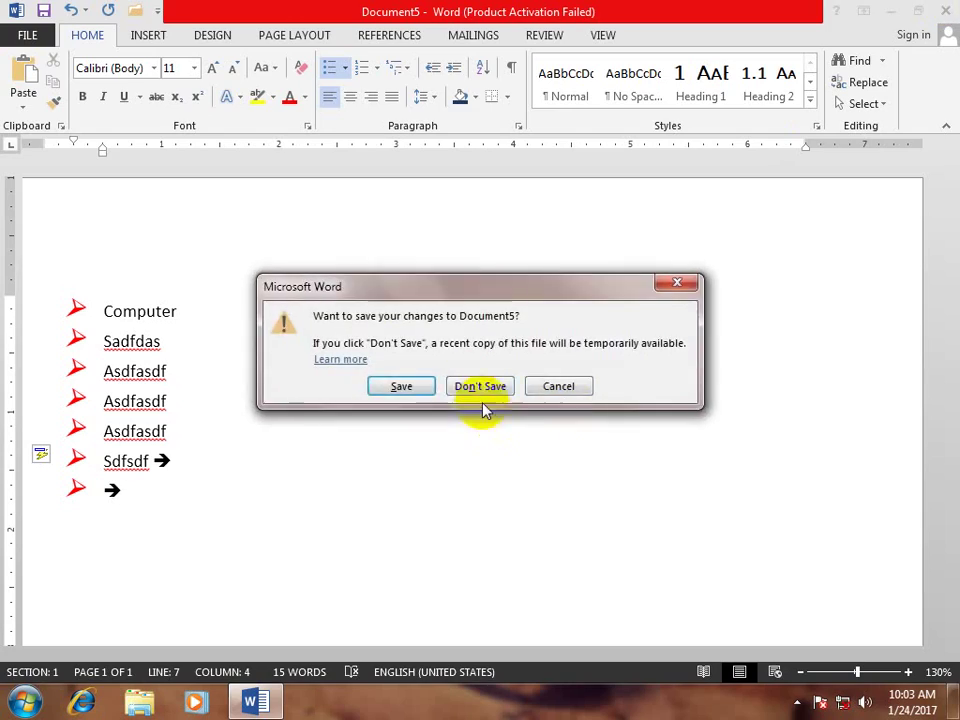